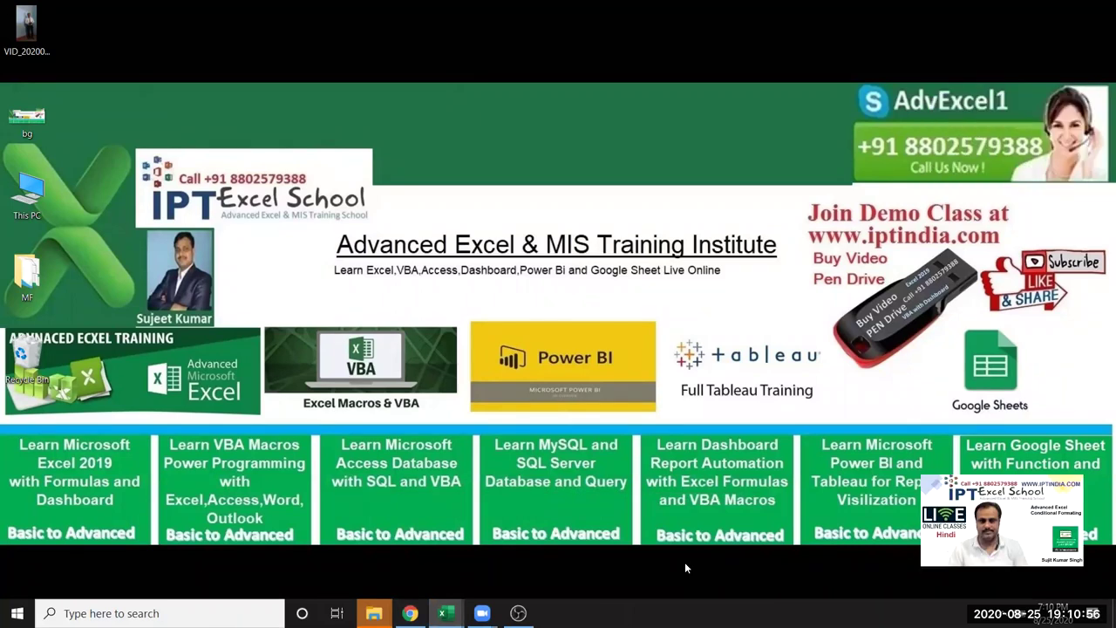
# Step: Bring the Excel workbook forward and switch to the empty Sheet2
pyautogui.hotkey('alt', 'Tab')
pyautogui.click(539, 310)
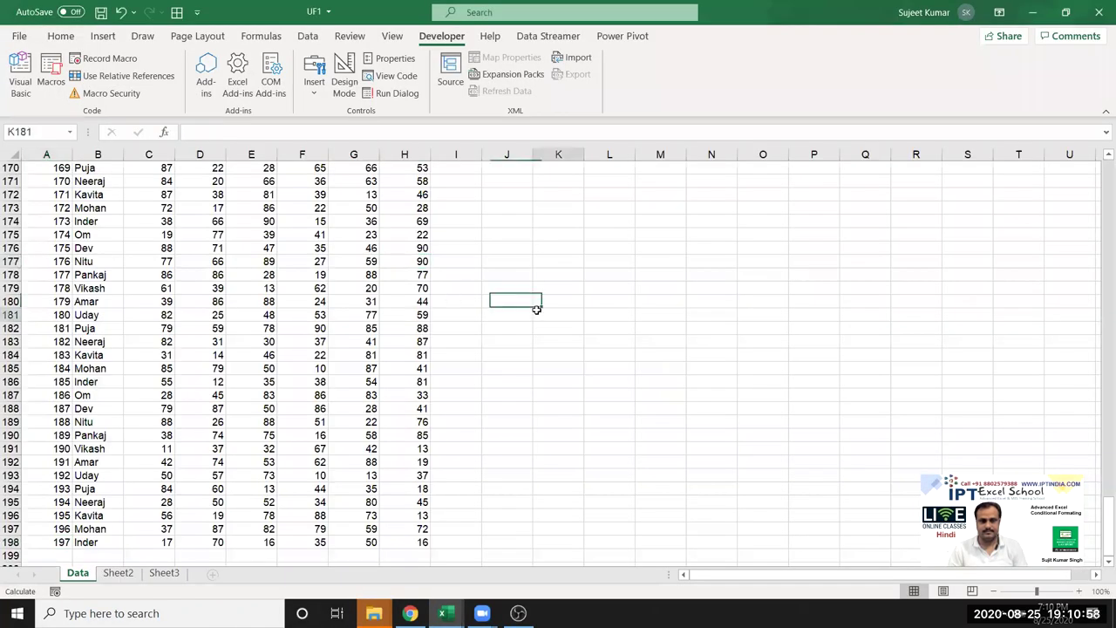
pyautogui.click(120, 572)
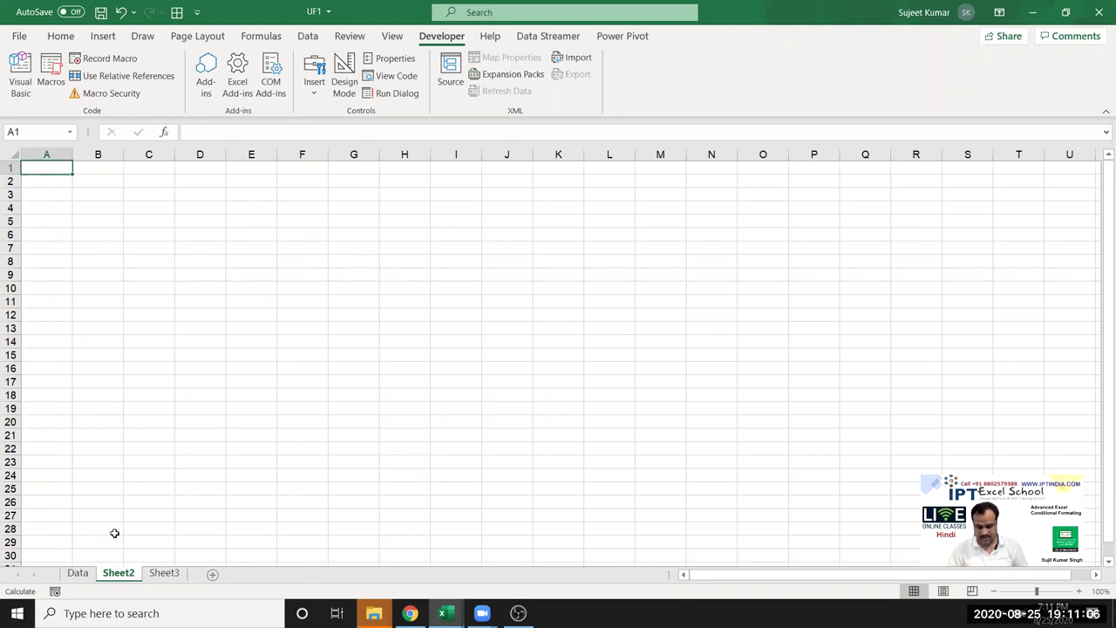
# Step: Preview a New Formatting Rule dialog, checking its operator list while keeping greater than
pyautogui.click(70, 37)
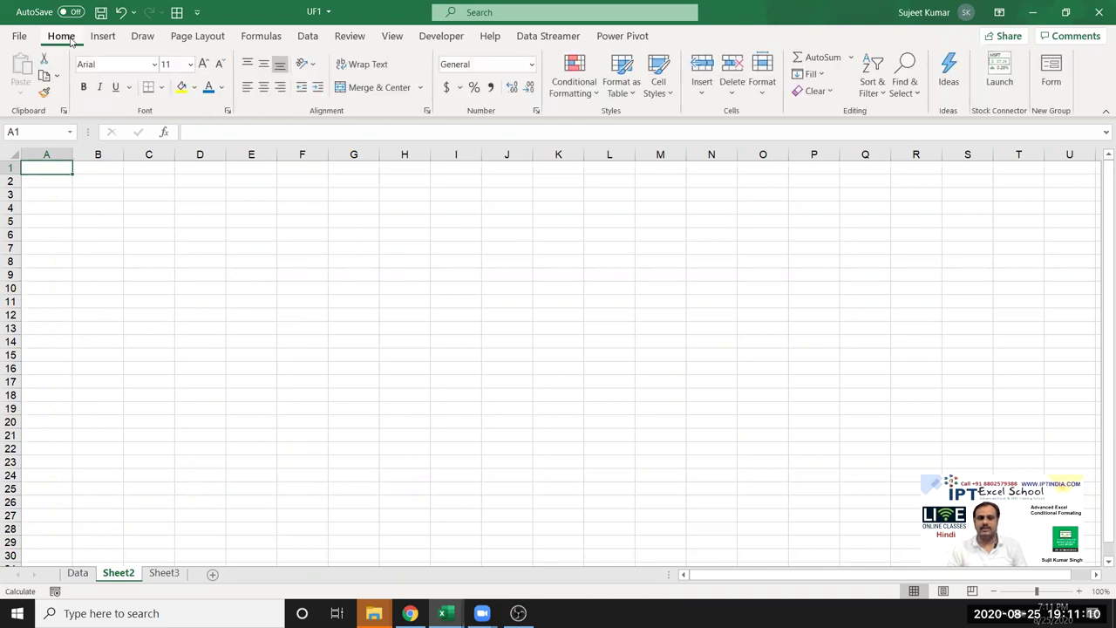
pyautogui.click(582, 90)
pyautogui.moveTo(627, 122)
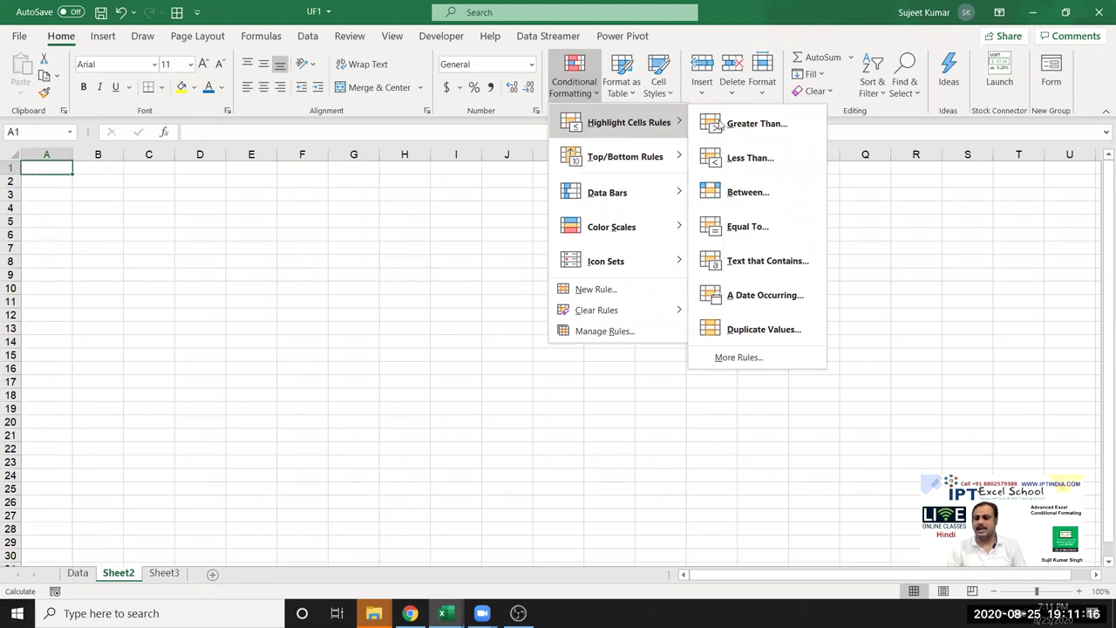
pyautogui.click(763, 366)
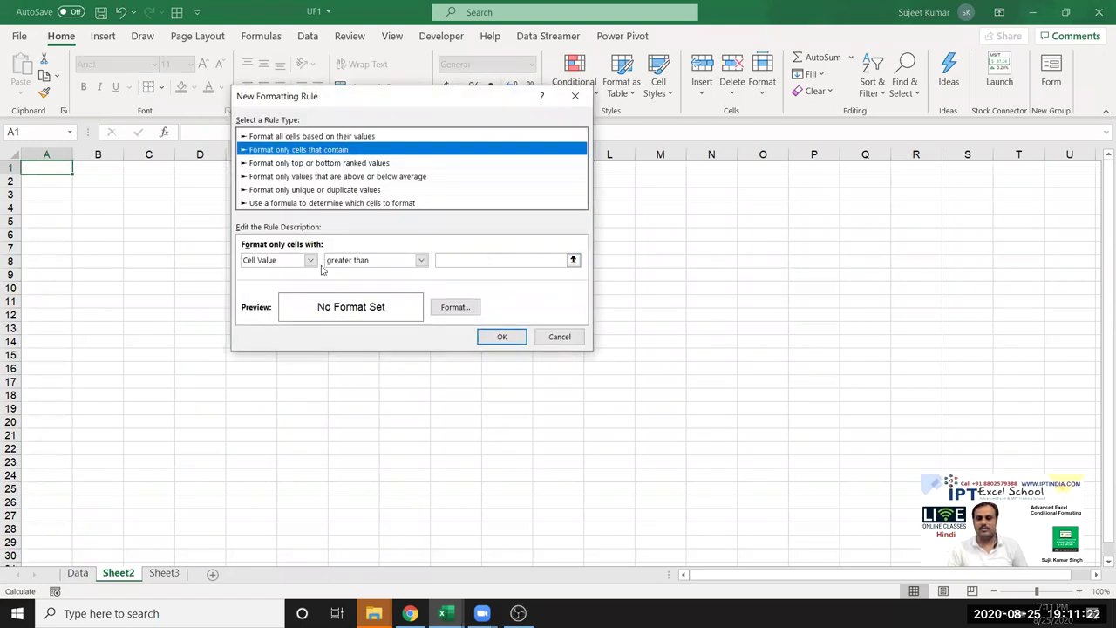
pyautogui.click(340, 260)
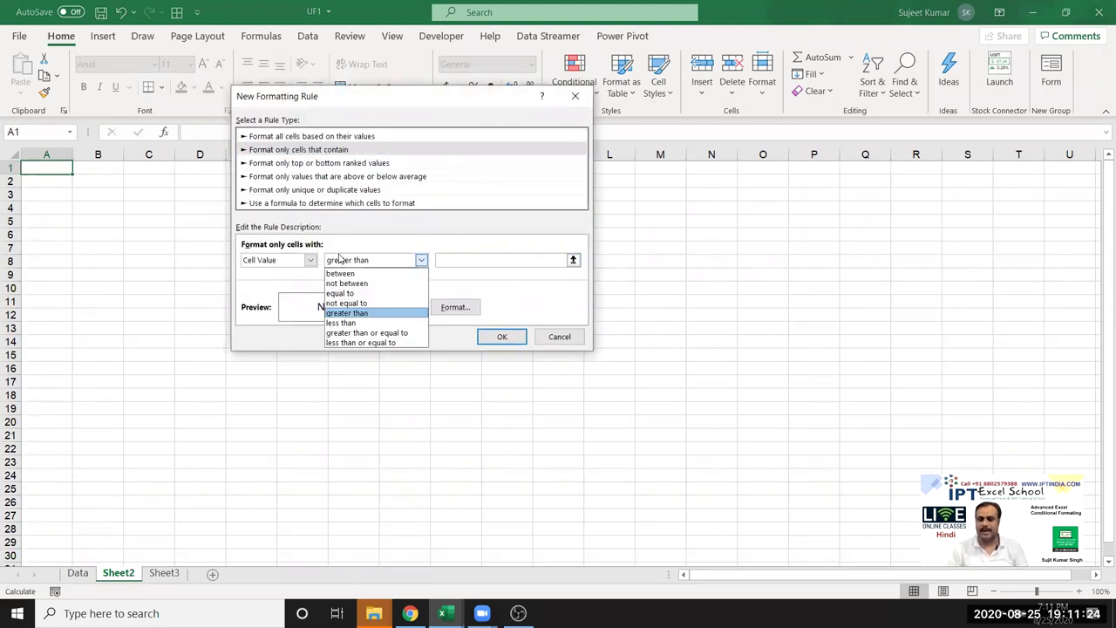
pyautogui.click(340, 260)
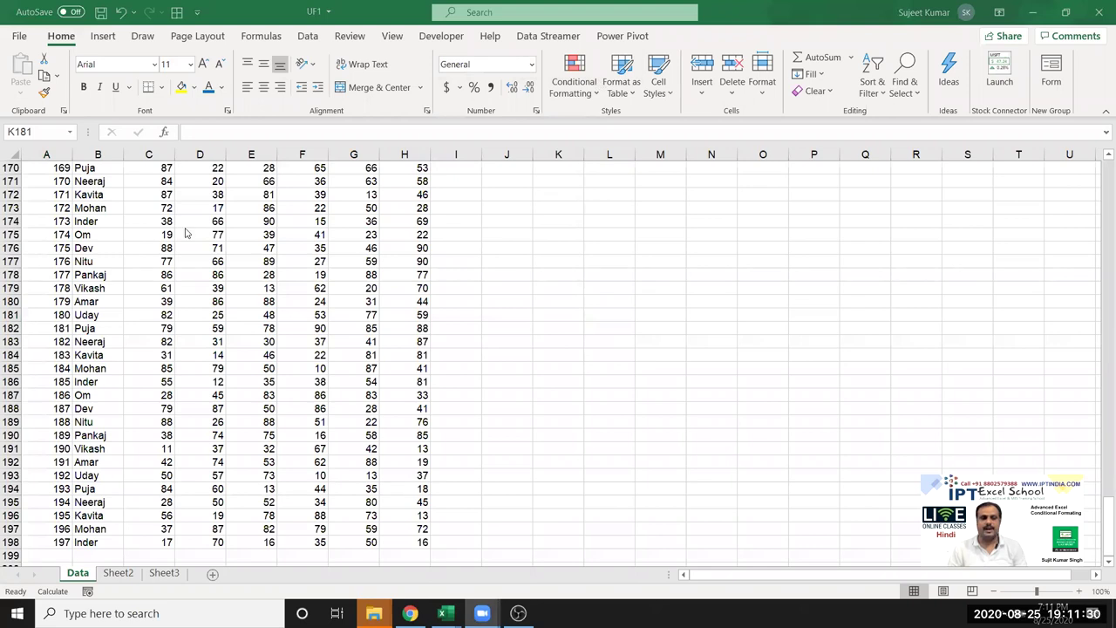
# Step: Select the Jan marks C1:C198 and show the Highlight Cells Rules choices
pyautogui.hotkey('ctrl', 'Home')
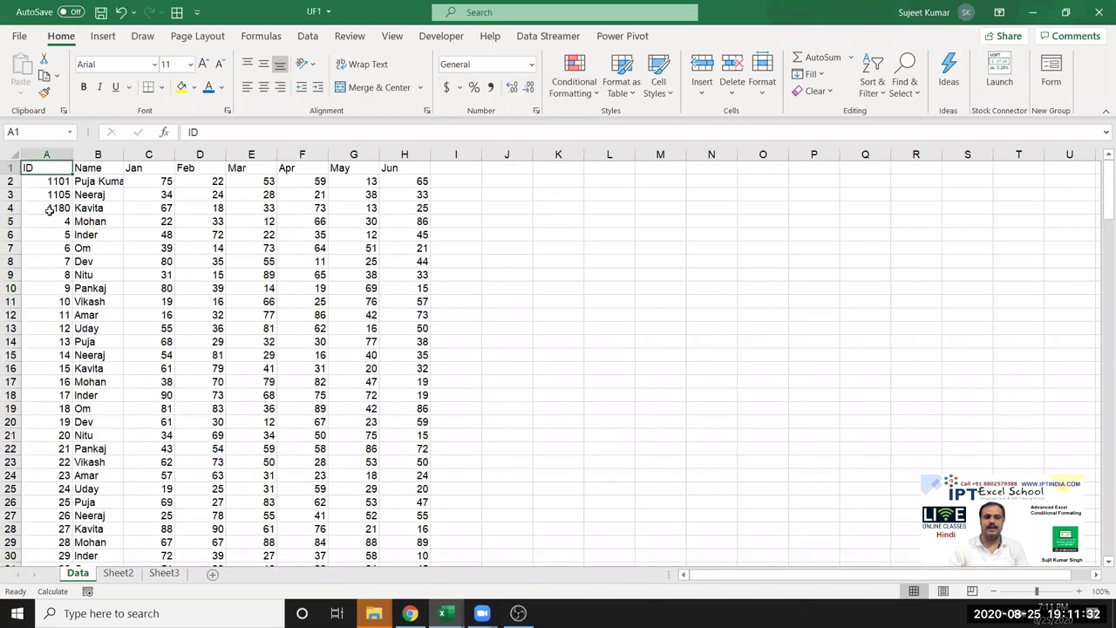
pyautogui.click(148, 154)
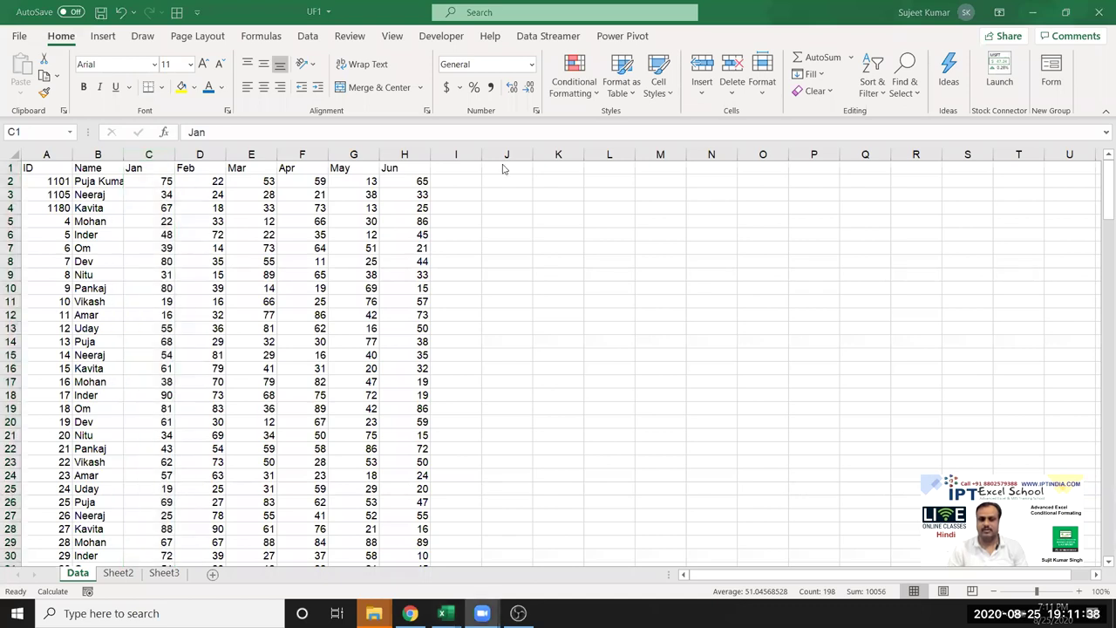
pyautogui.scroll(-3, 708, 318)
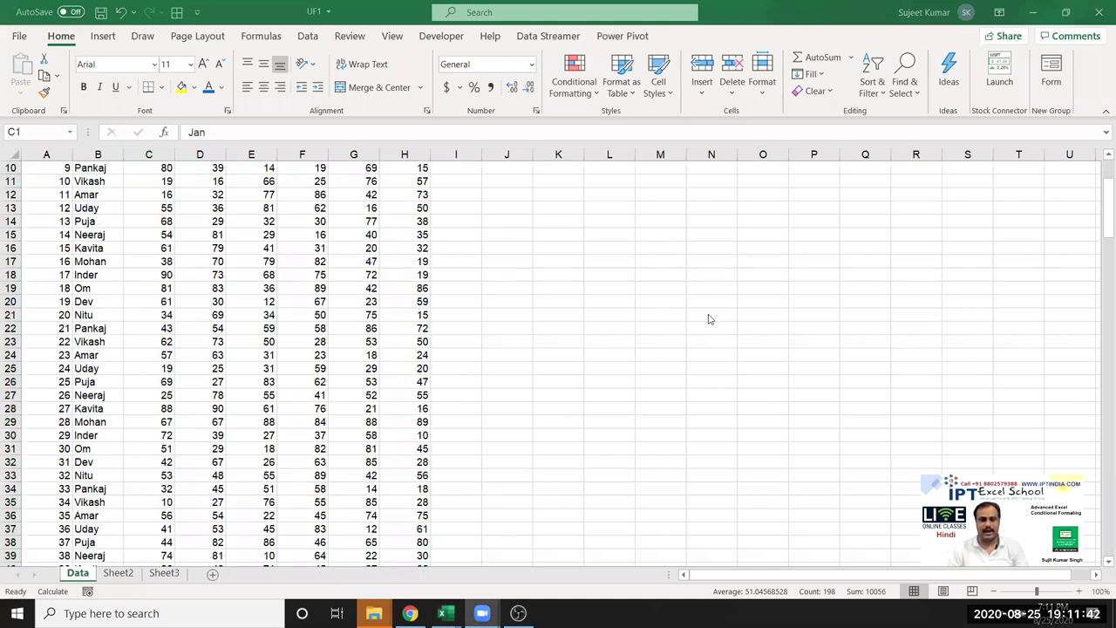
pyautogui.scroll(3, 714, 320)
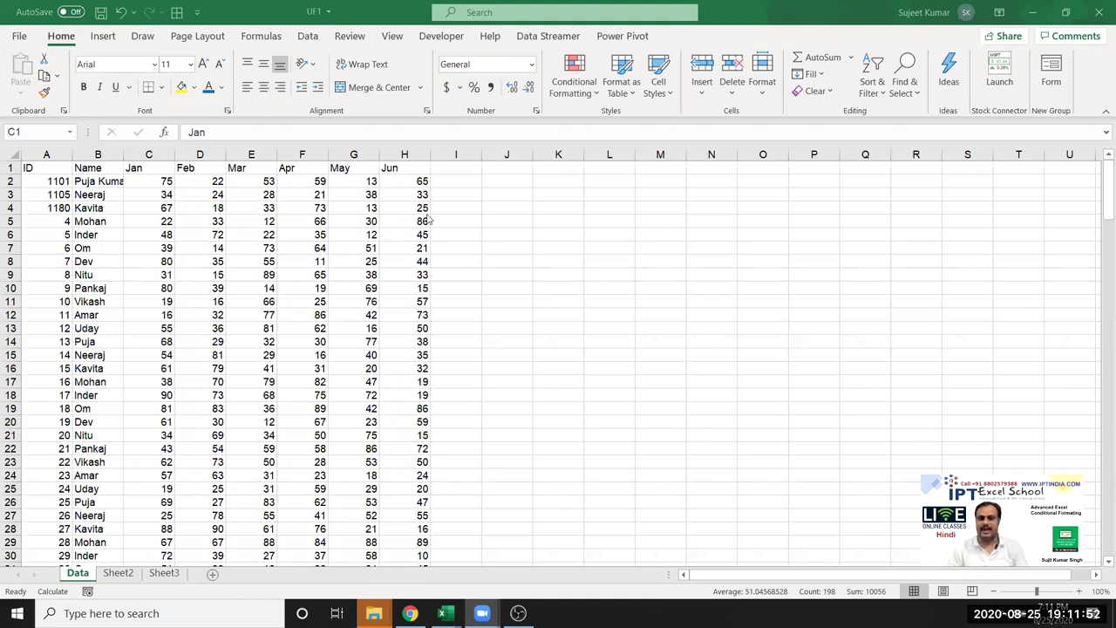
pyautogui.hotkey('ctrl', 'shift', 'Down')
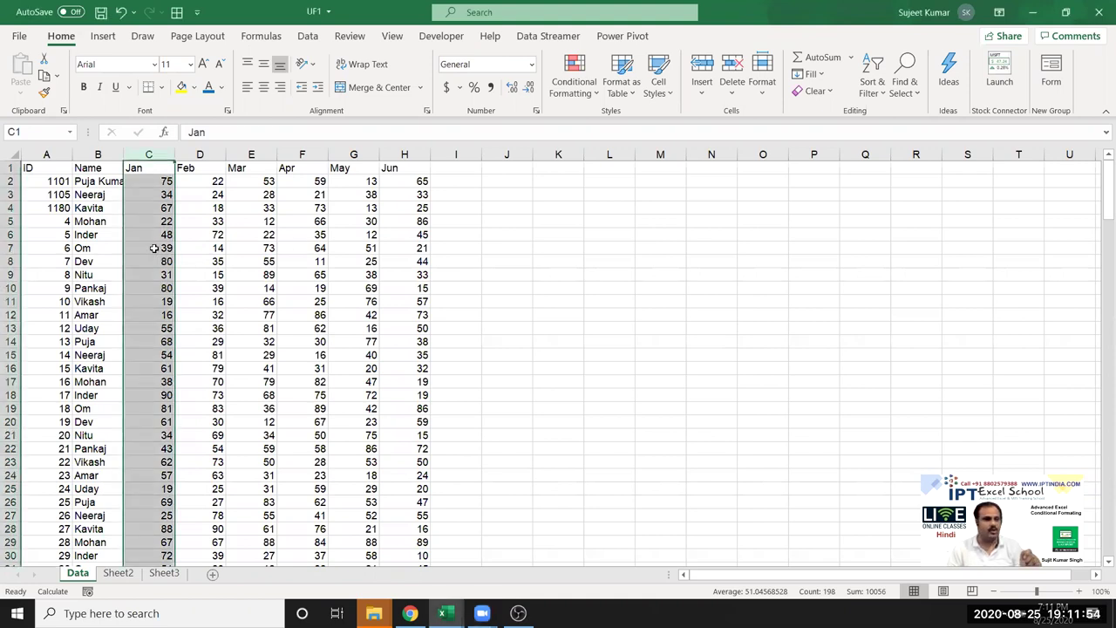
pyautogui.click(587, 99)
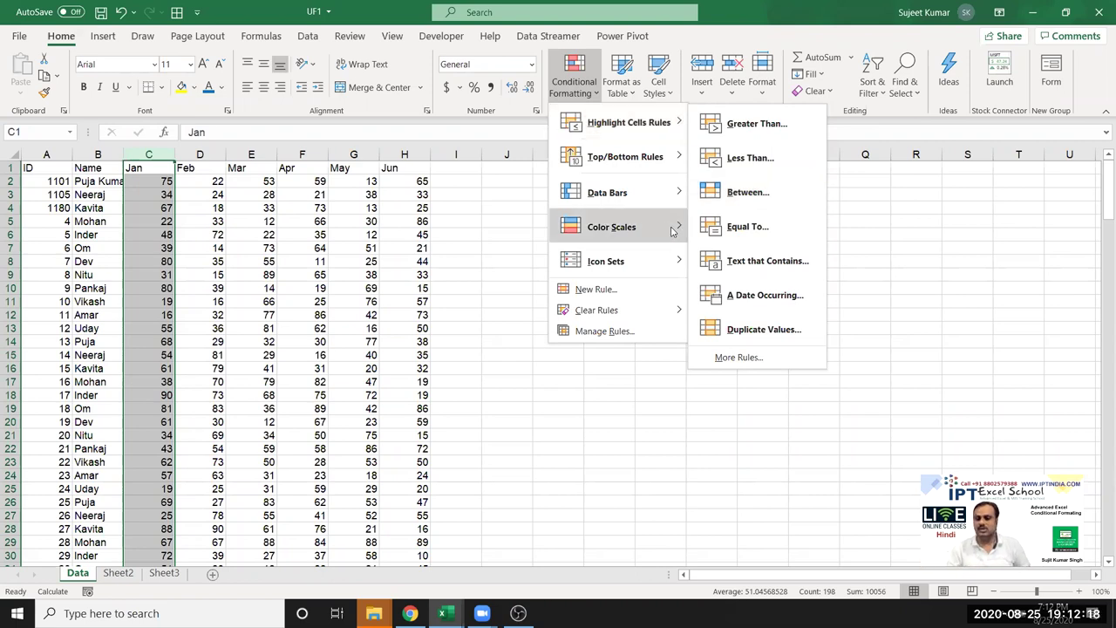
# Step: Start a More Rules rule matching Jan cell values not between 60 and 80
pyautogui.click(757, 357)
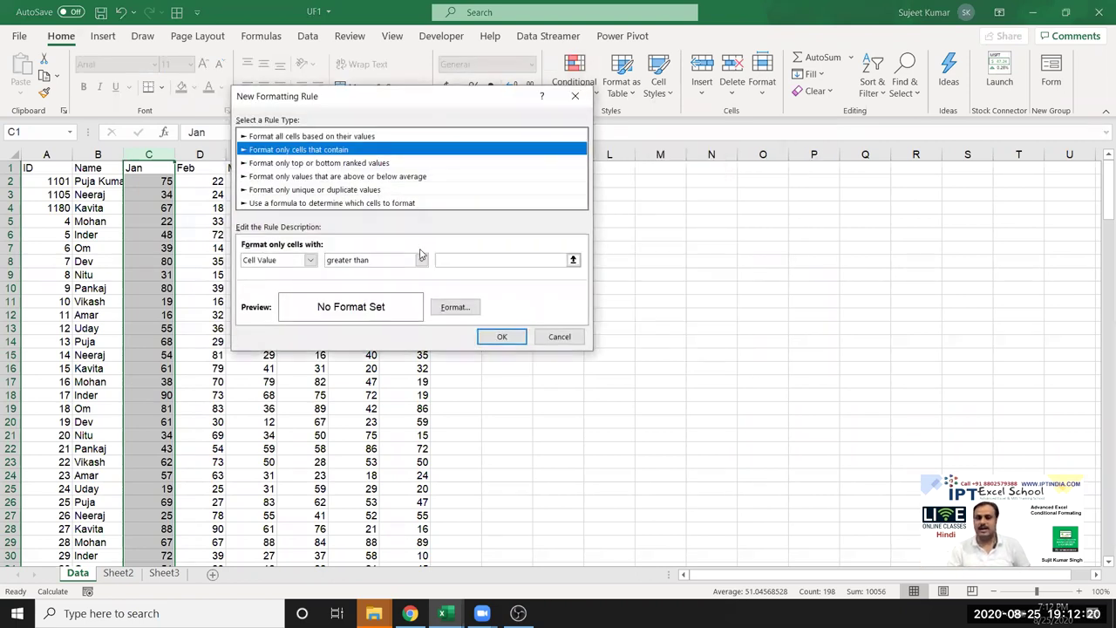
pyautogui.click(421, 260)
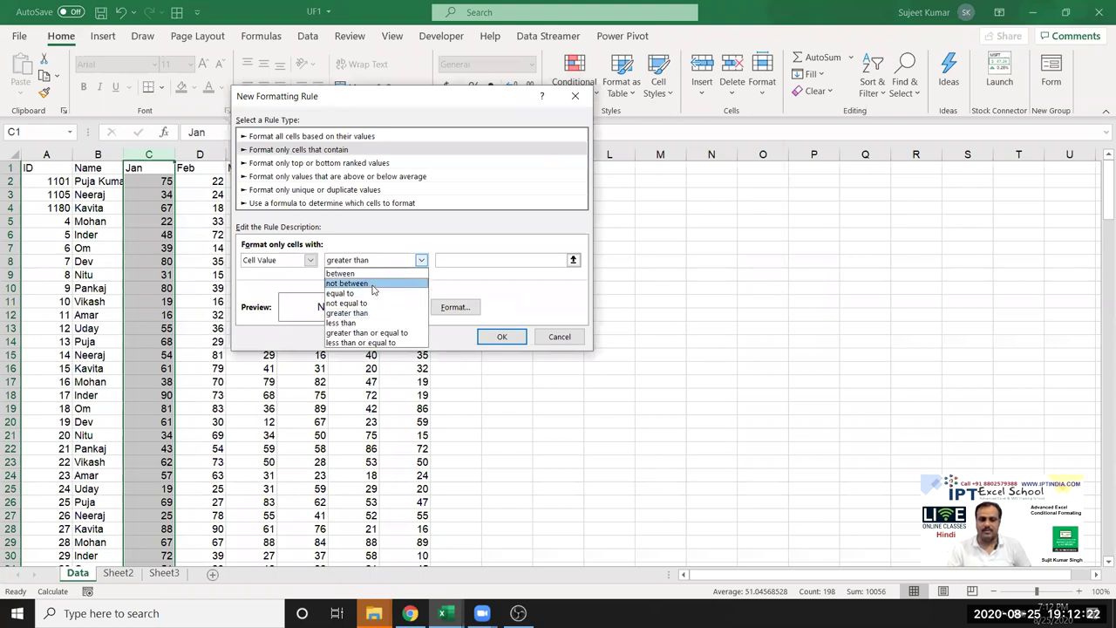
pyautogui.click(371, 283)
pyautogui.click(471, 264)
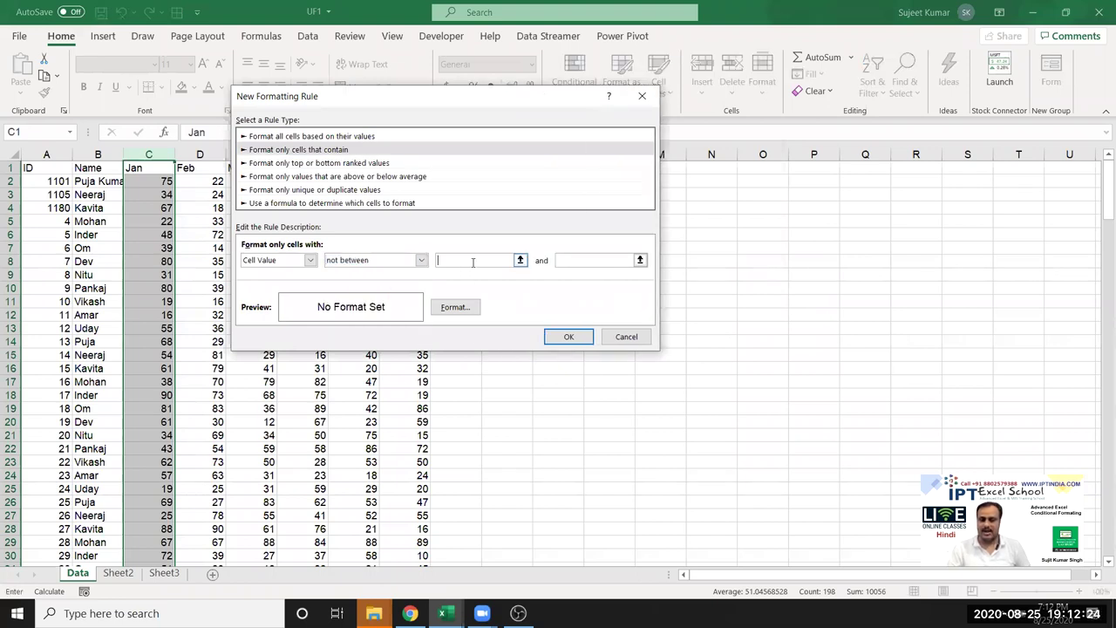
pyautogui.write('60')
pyautogui.press('Tab')
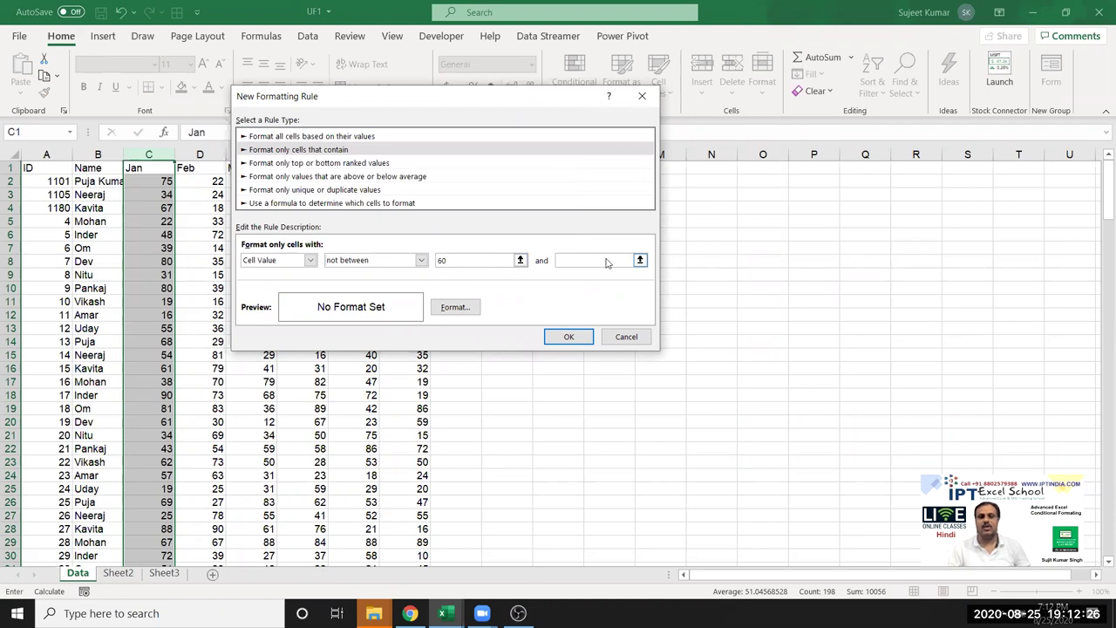
pyautogui.write('80')
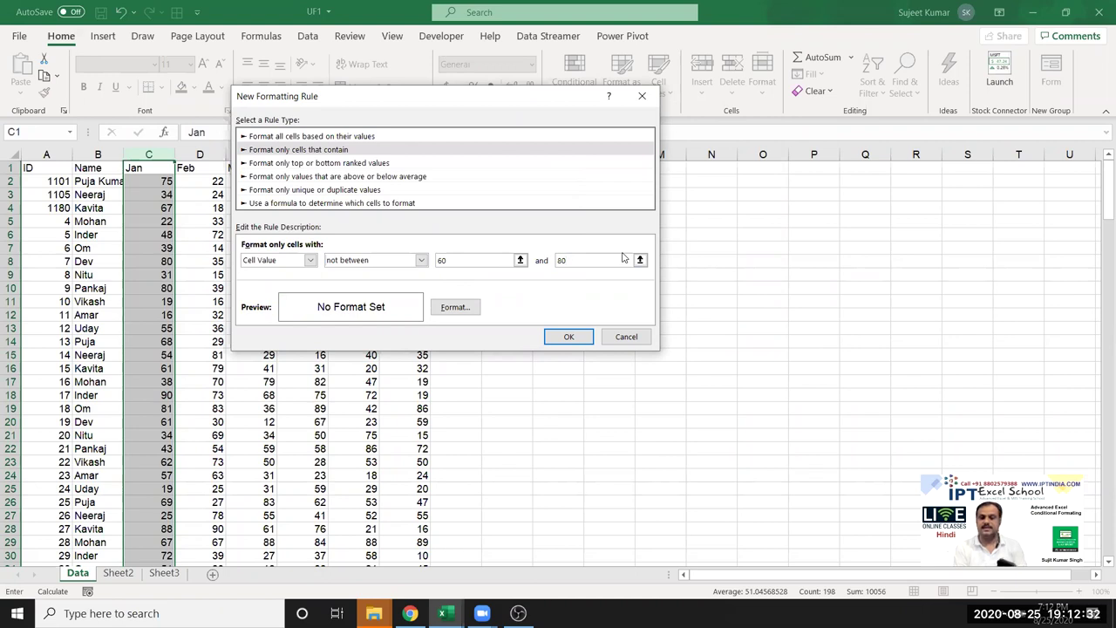
# Step: Give the not-between 60–80 rule a yellow fill and apply it to the Jan marks
pyautogui.click(453, 311)
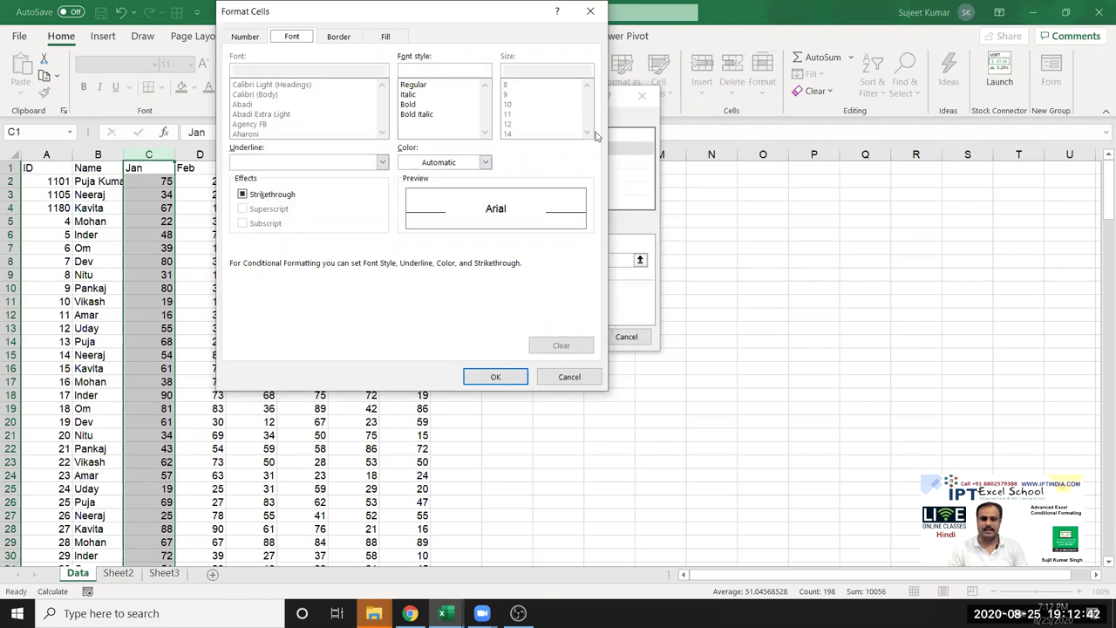
pyautogui.click(345, 37)
pyautogui.click(386, 39)
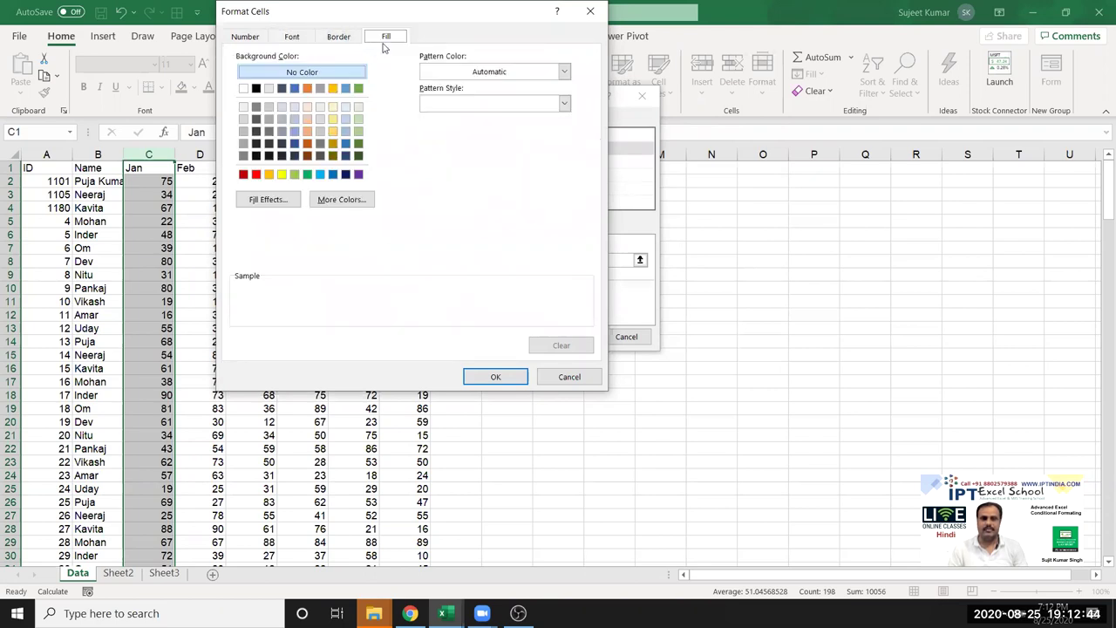
pyautogui.click(281, 174)
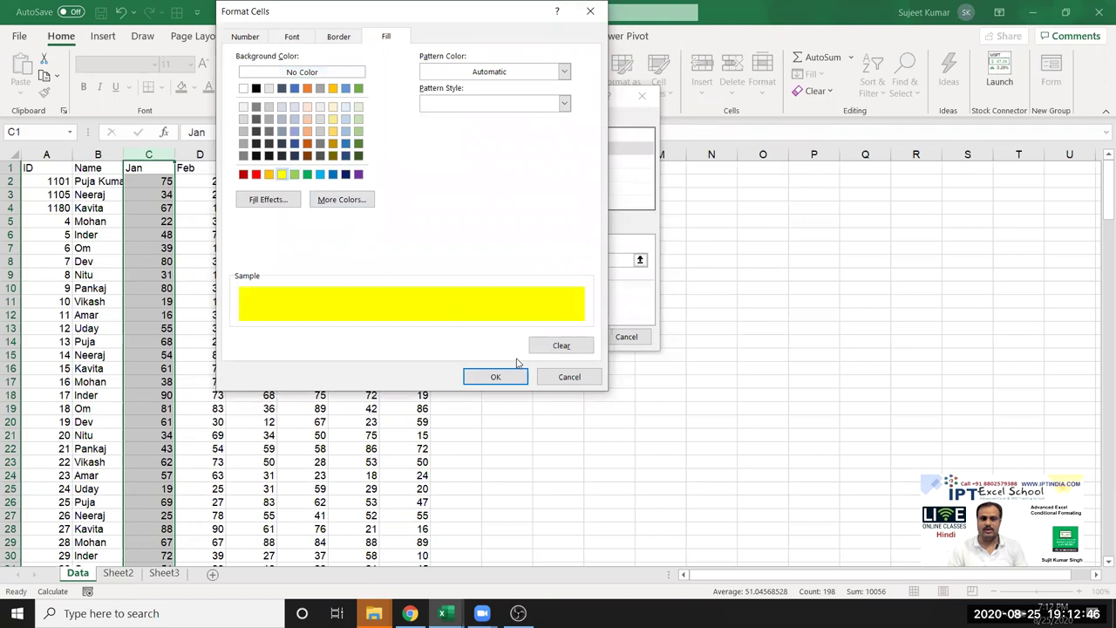
pyautogui.click(495, 377)
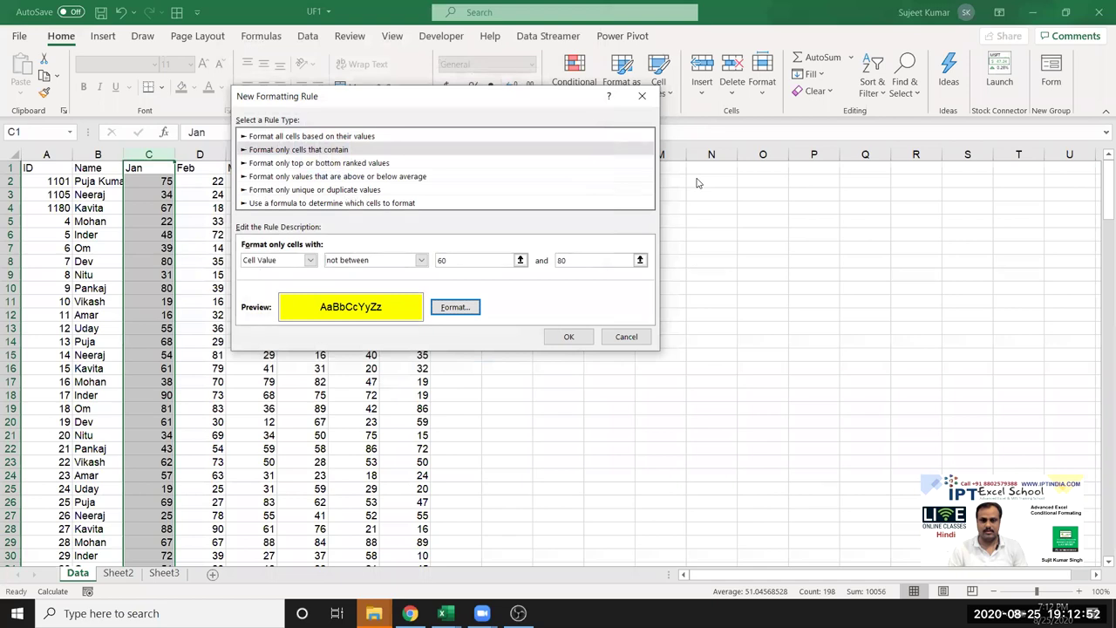
pyautogui.press('Return')
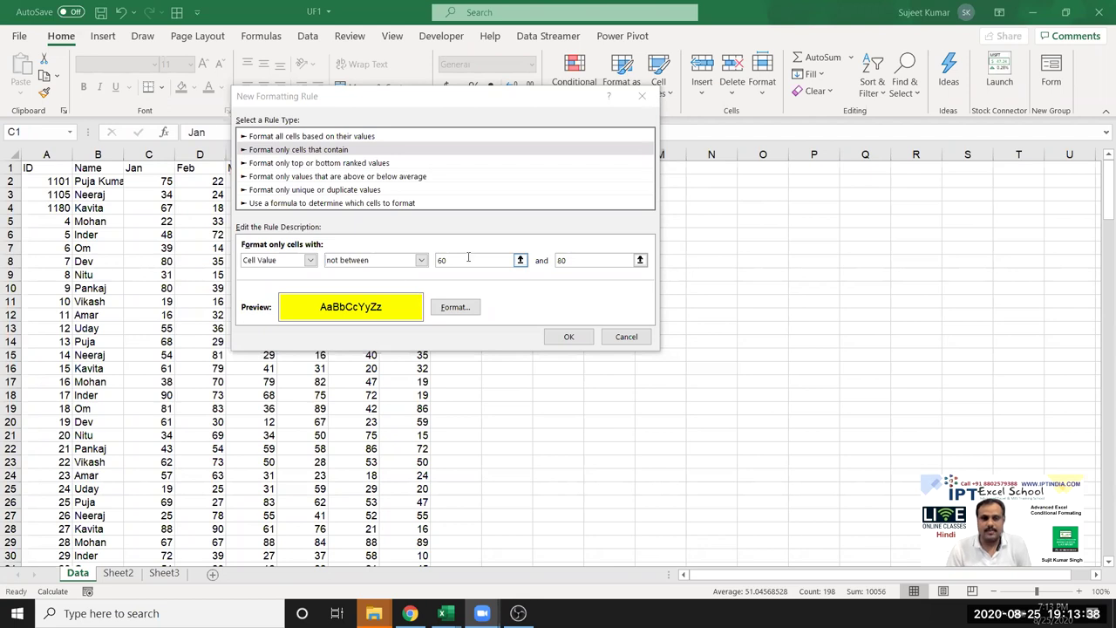
pyautogui.click(590, 260)
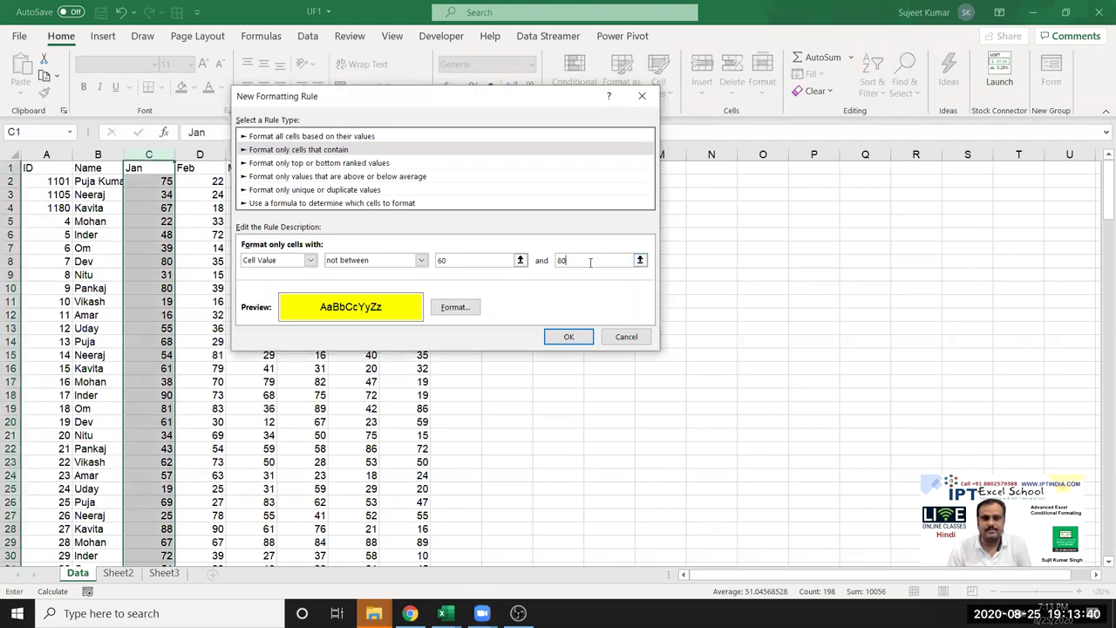
pyautogui.click(569, 338)
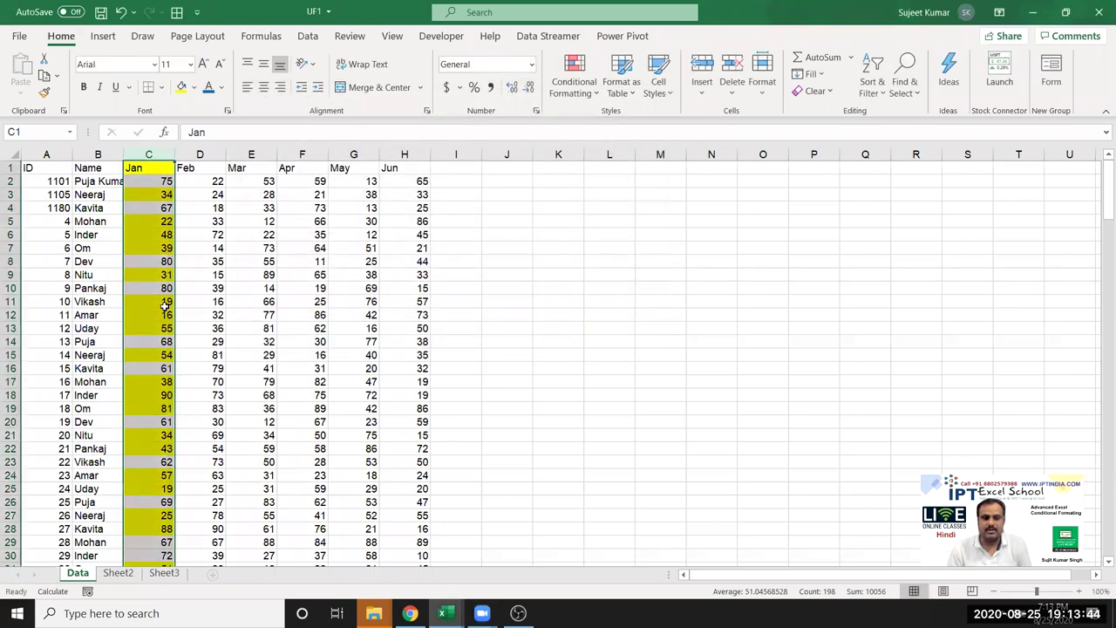
# Step: Scroll through the marks and start another new formatting rule
pyautogui.scroll(-1, 164, 307)
pyautogui.scroll(-5, 165, 314)
pyautogui.scroll(-8, 170, 322)
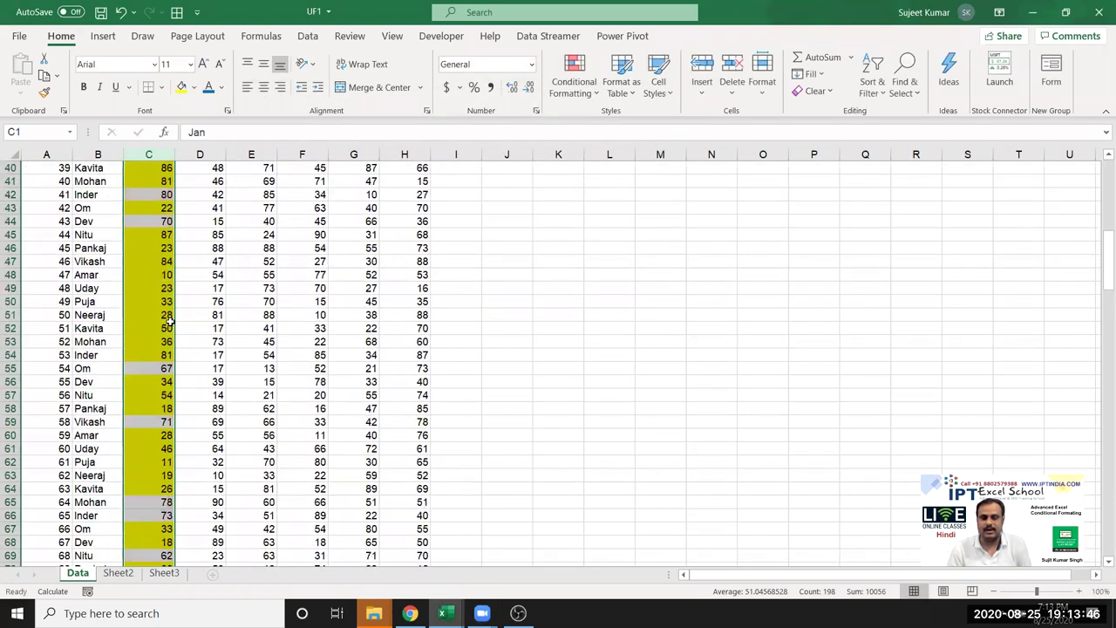
pyautogui.scroll(-5, 170, 322)
pyautogui.scroll(-4, 174, 317)
pyautogui.scroll(-5, 184, 293)
pyautogui.scroll(-7, 187, 292)
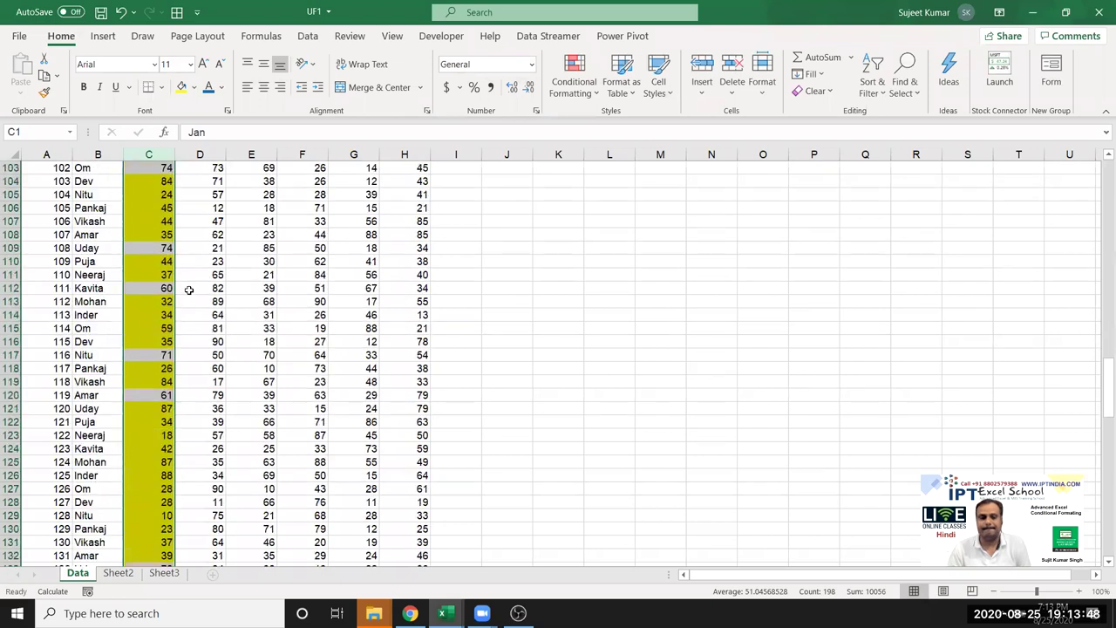
pyautogui.scroll(-4, 188, 289)
pyautogui.scroll(14, 188, 289)
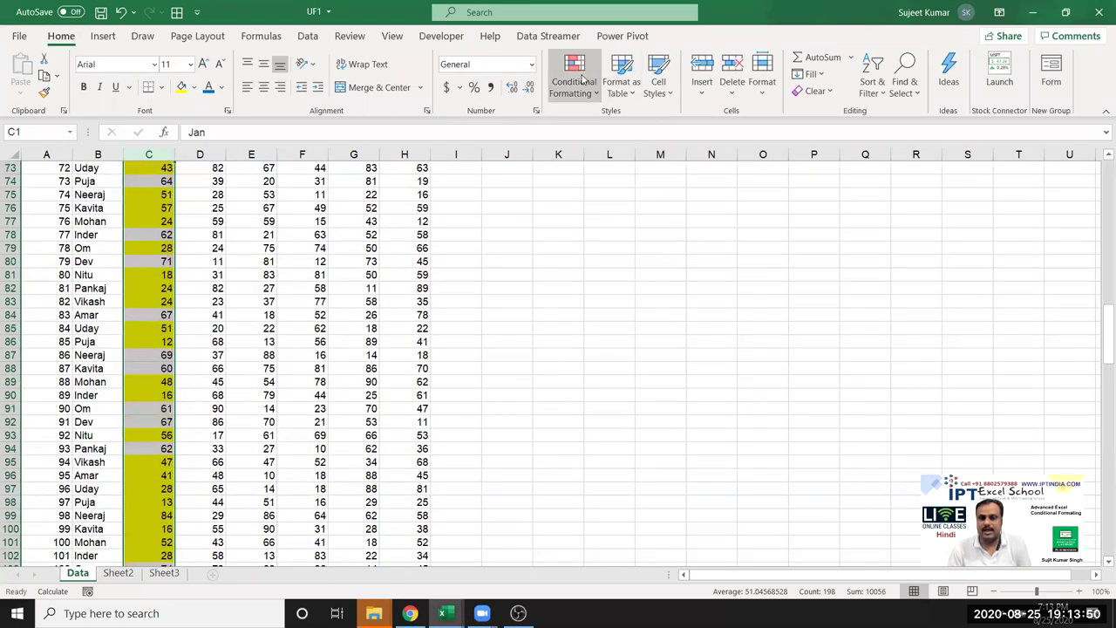
pyautogui.click(583, 79)
pyautogui.click(593, 289)
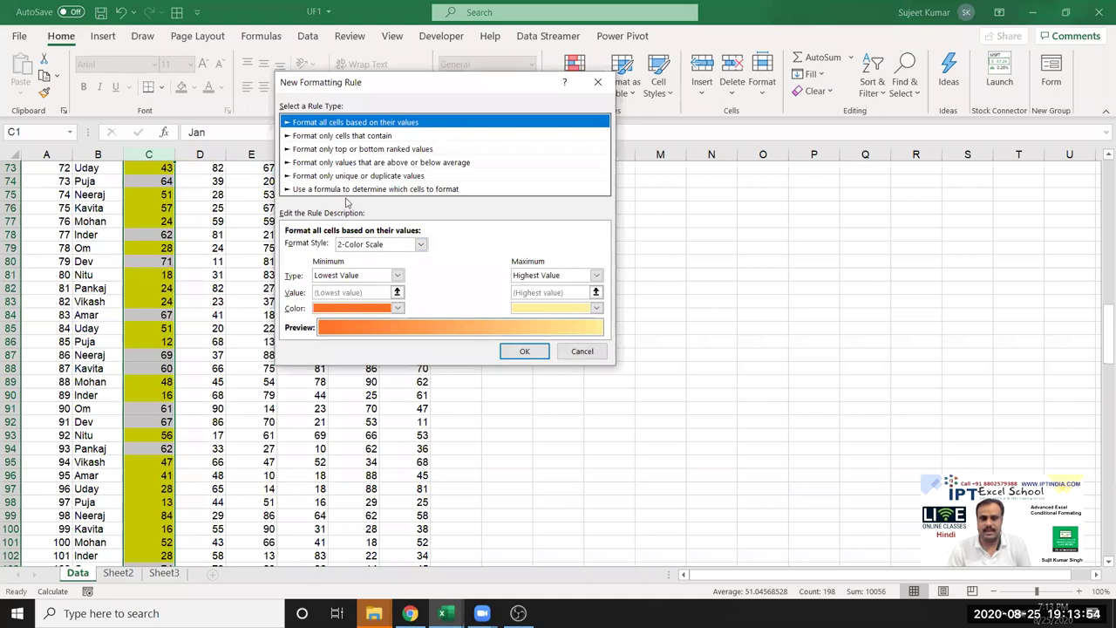
# Step: Try greater-than-or-equal and Specific Text options, cancel the rule, and reopen Conditional Formatting
pyautogui.click(319, 136)
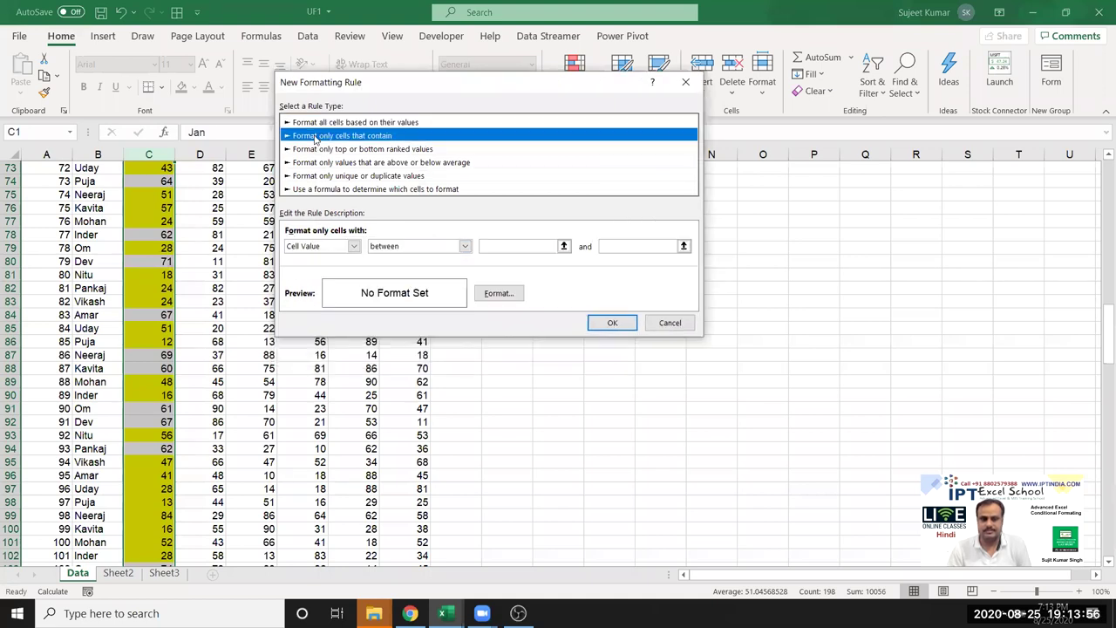
pyautogui.click(445, 246)
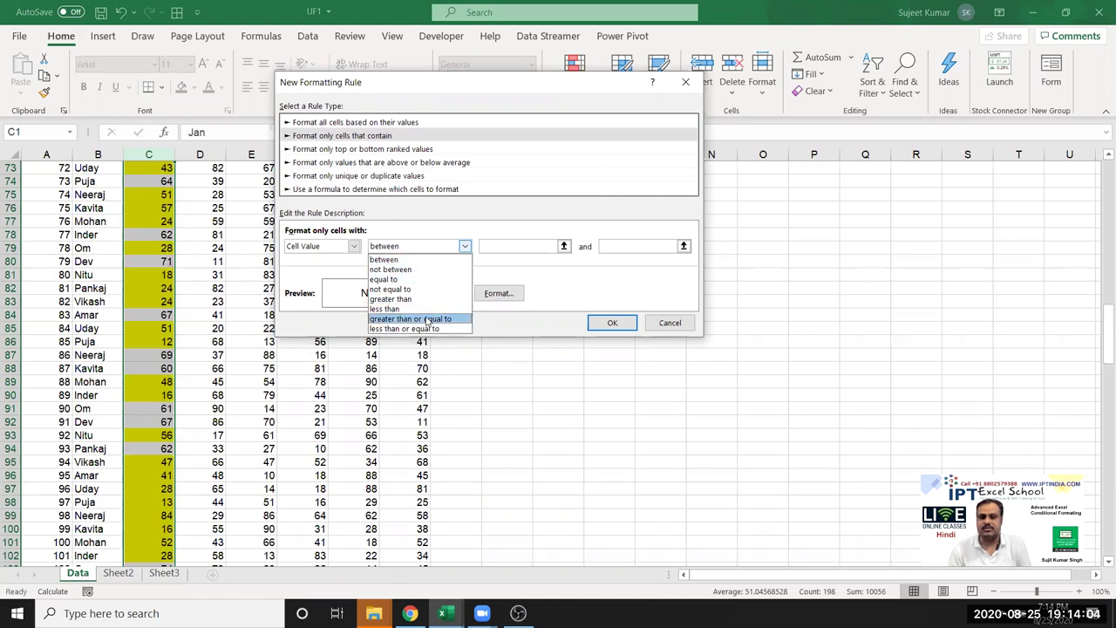
pyautogui.click(427, 320)
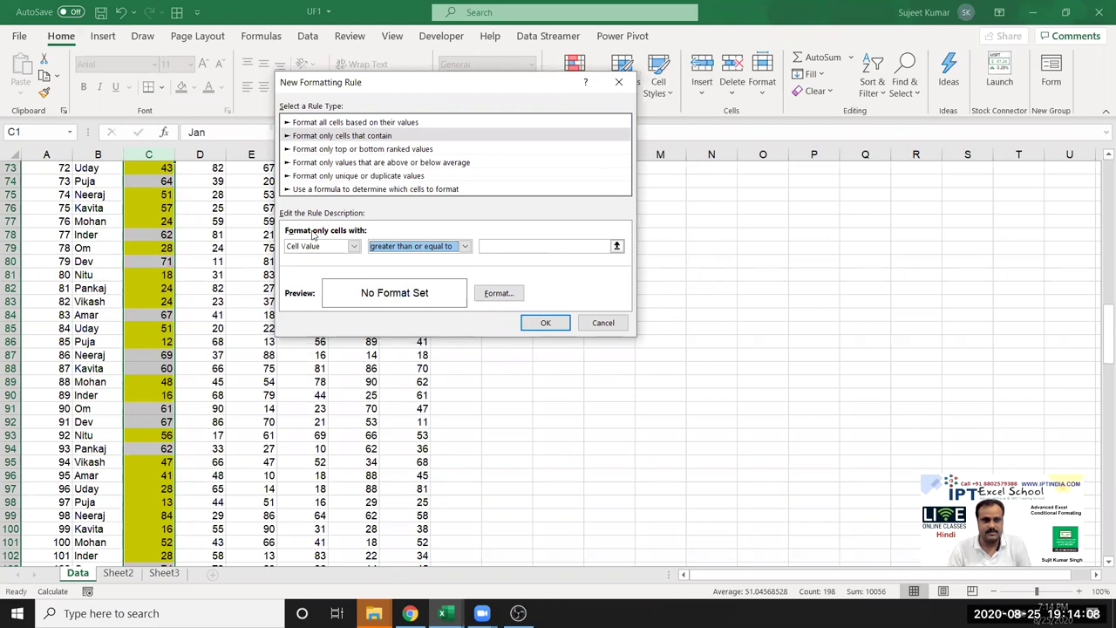
pyautogui.click(288, 246)
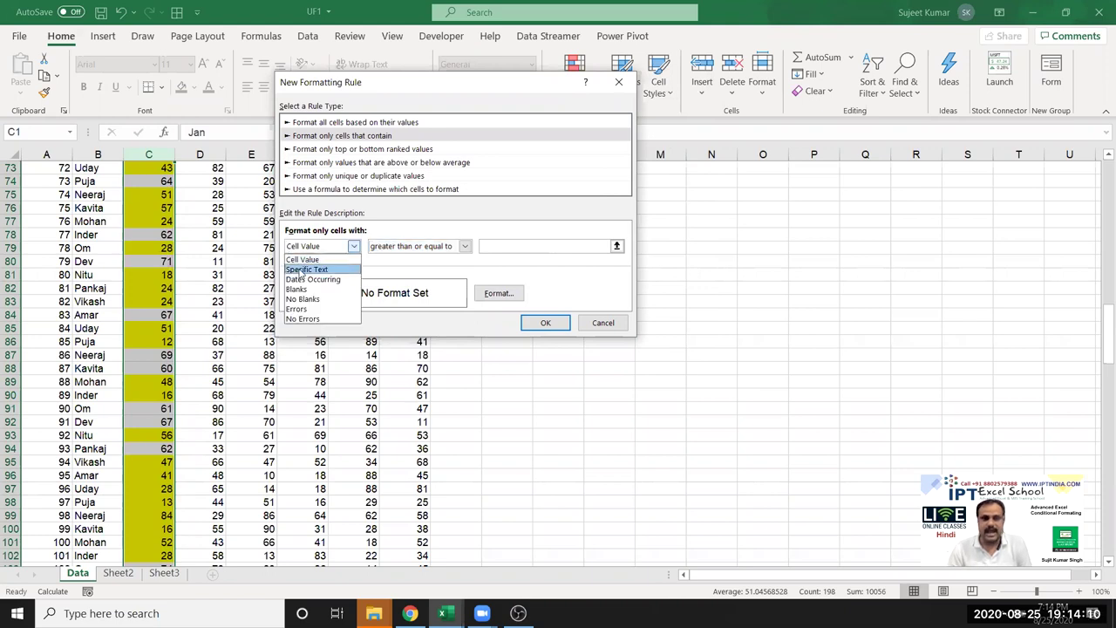
pyautogui.click(299, 272)
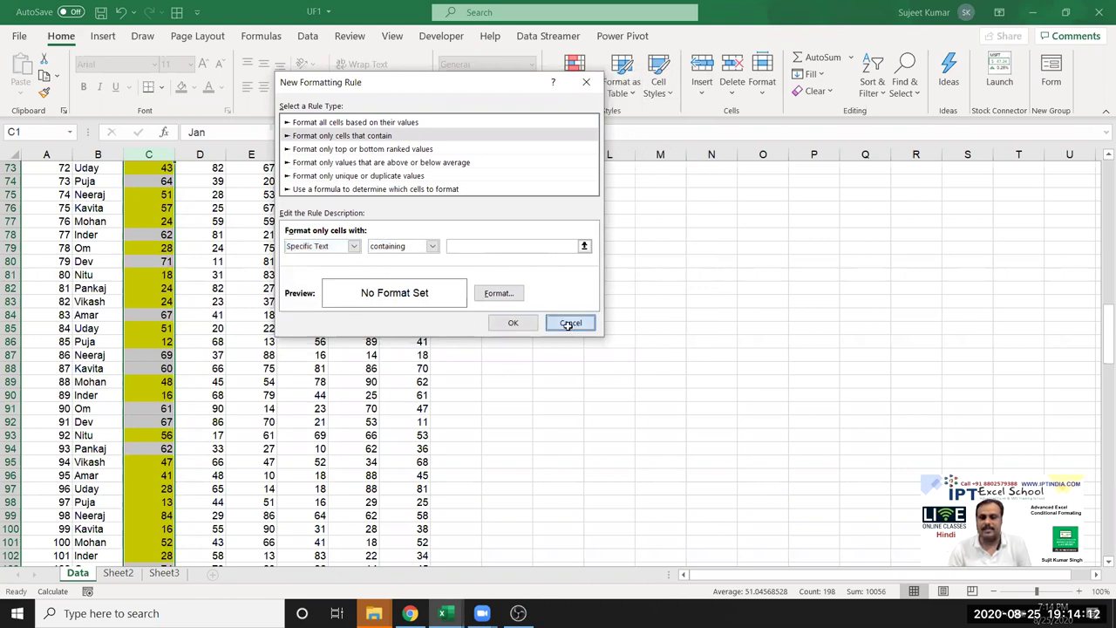
pyautogui.click(570, 323)
pyautogui.click(574, 78)
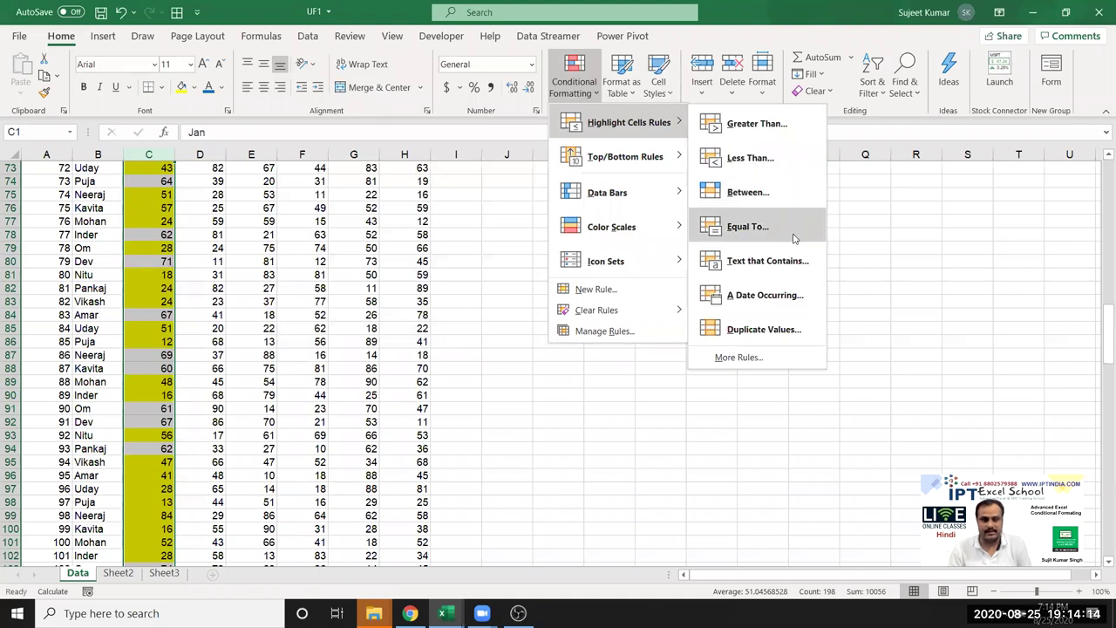
# Step: Close the menu and overwrite cell B84 with a new full name
pyautogui.click(106, 416)
pyautogui.click(105, 408)
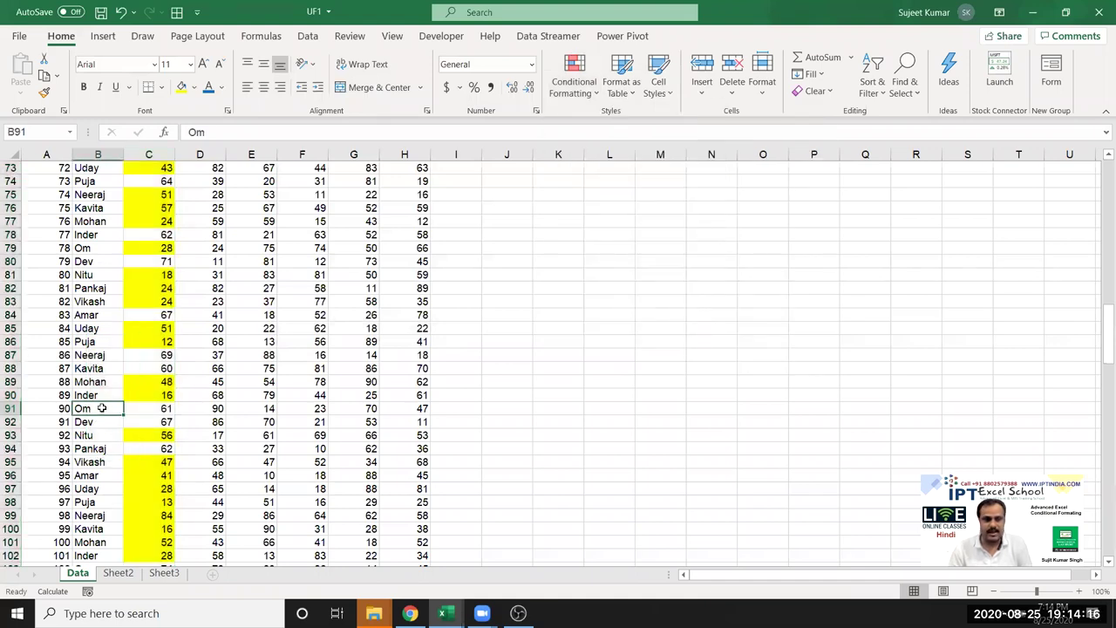
pyautogui.click(101, 312)
pyautogui.press('Return')
# Step: Enter a second new full name, sharing a word with the first, into B88
pyautogui.press('Down')
pyautogui.press('Down')
pyautogui.press('Down')
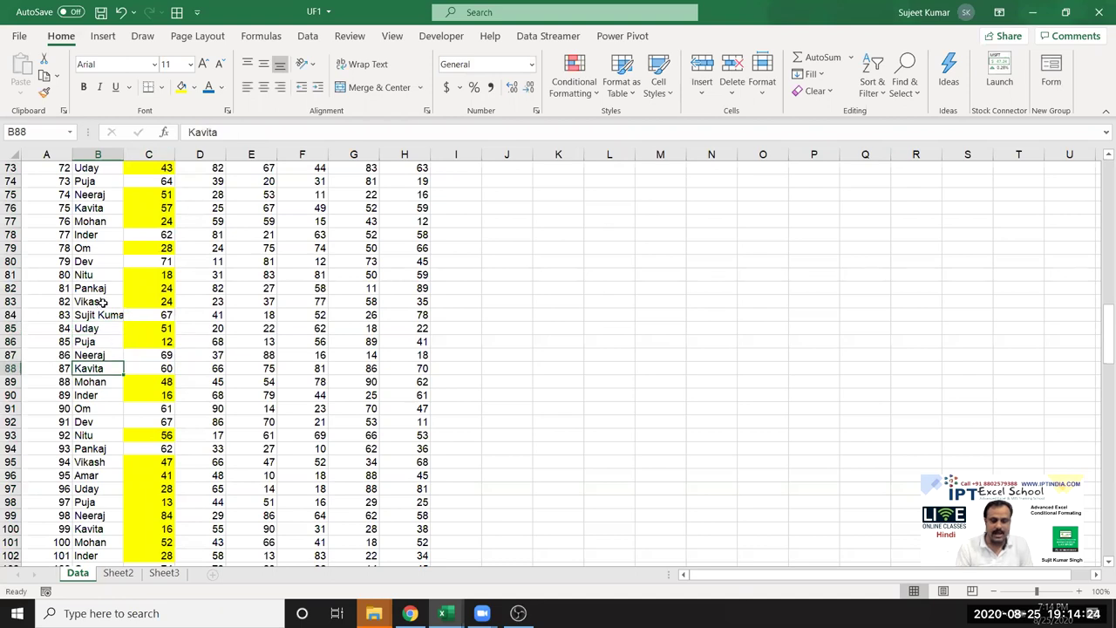
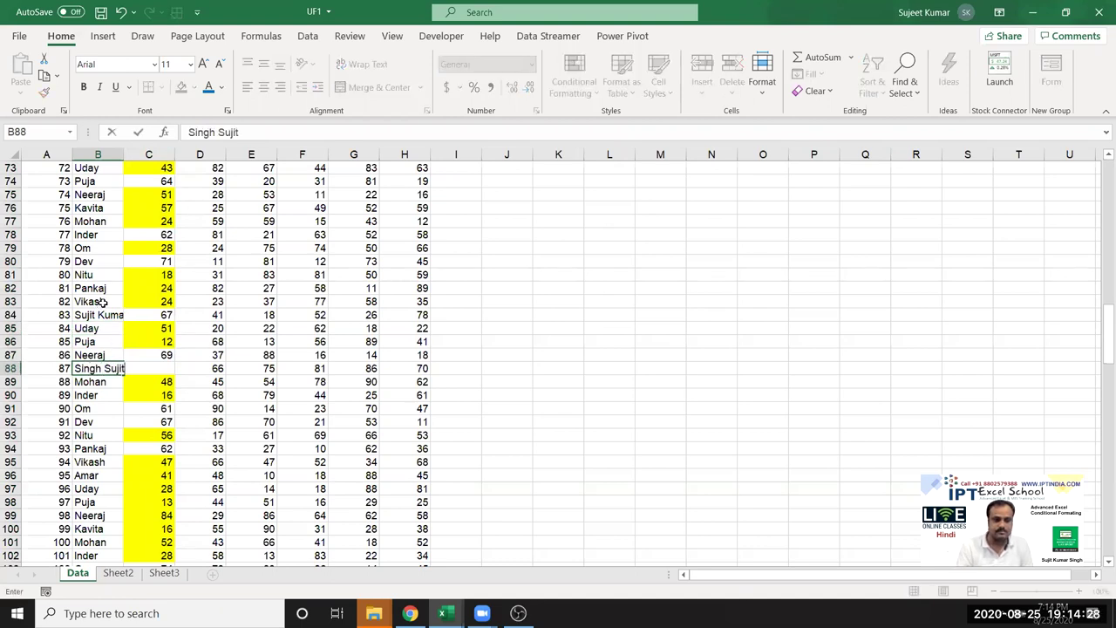
pyautogui.press('Return')
pyautogui.click(98, 155)
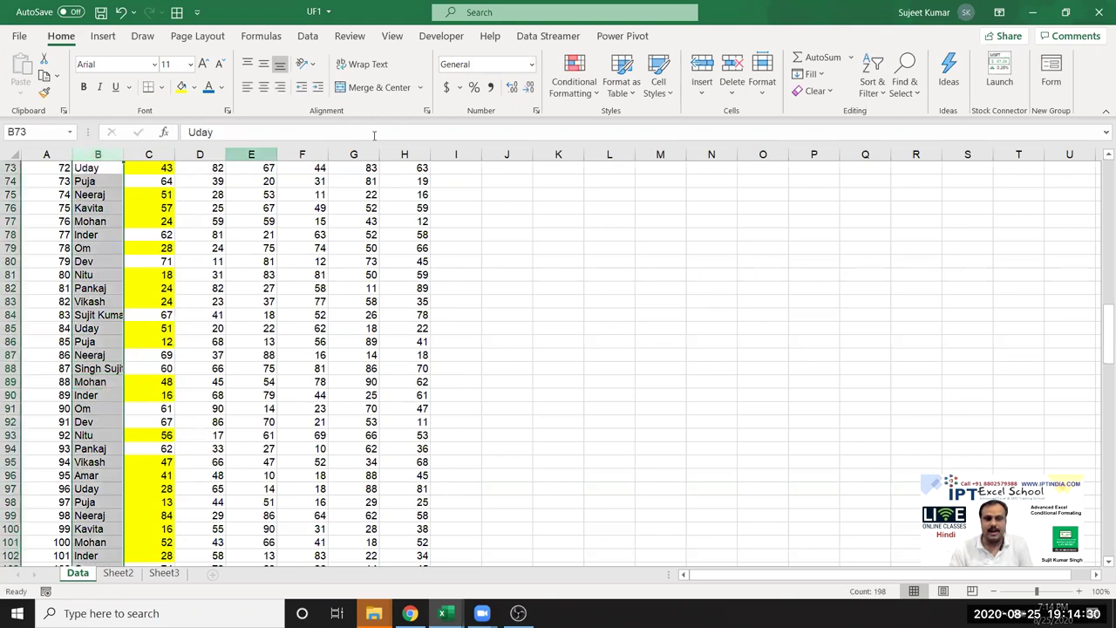
pyautogui.click(574, 83)
pyautogui.click(576, 124)
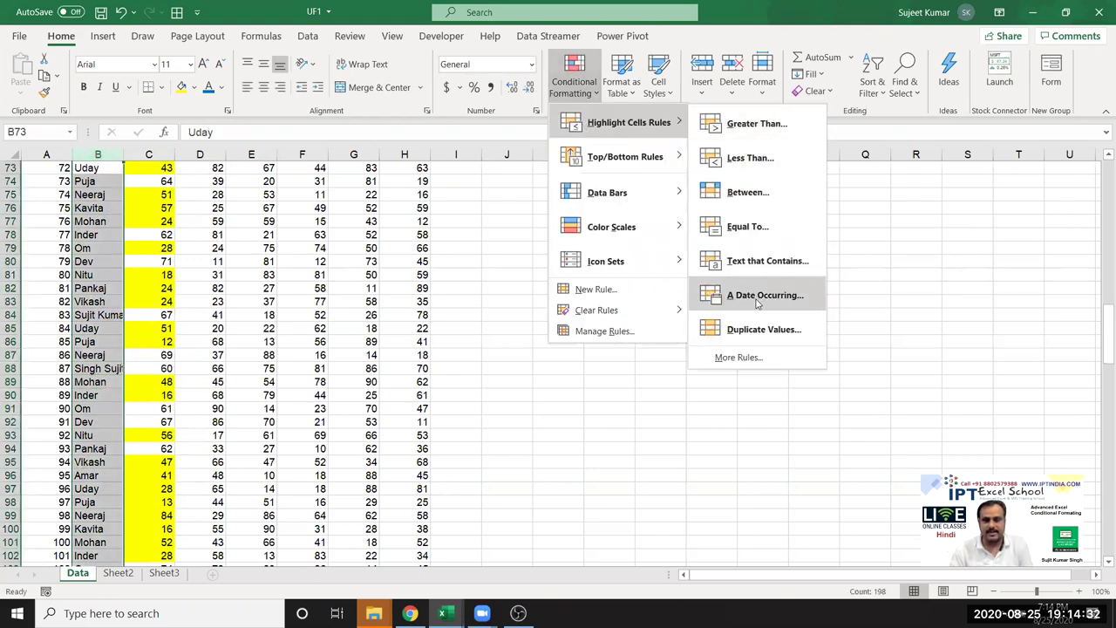
pyautogui.click(760, 263)
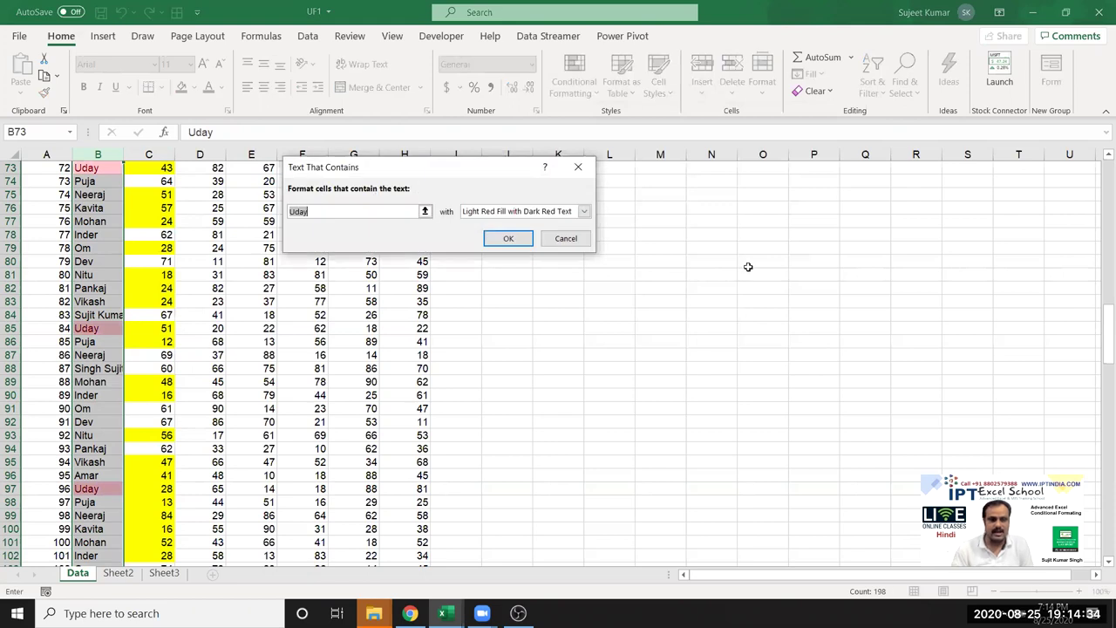
pyautogui.write('Suit')
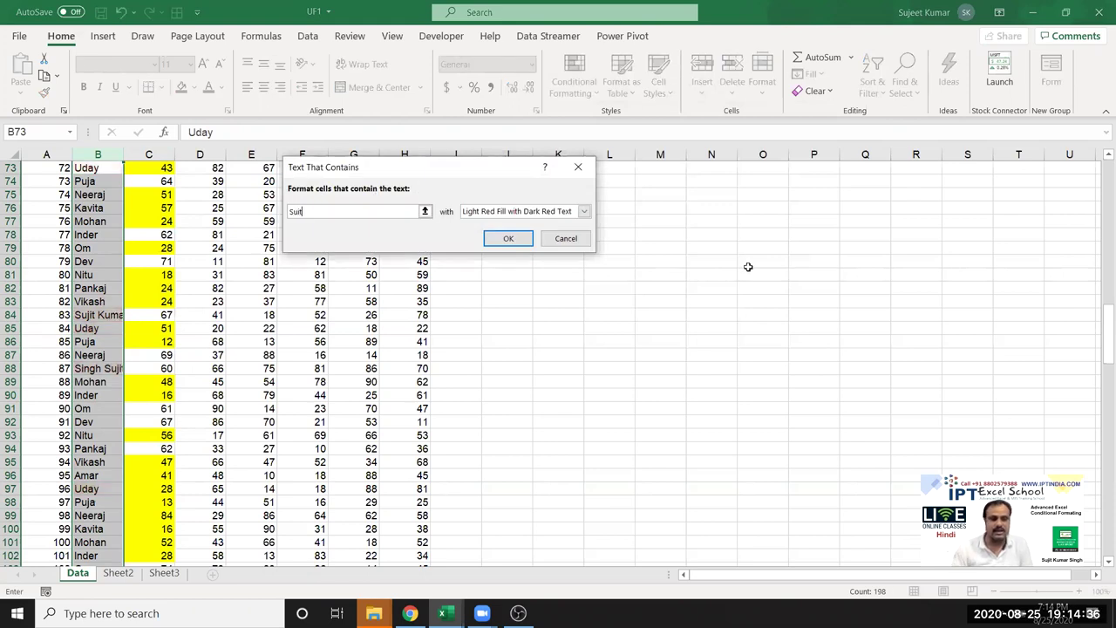
pyautogui.press('BackSpace')
pyautogui.press('BackSpace')
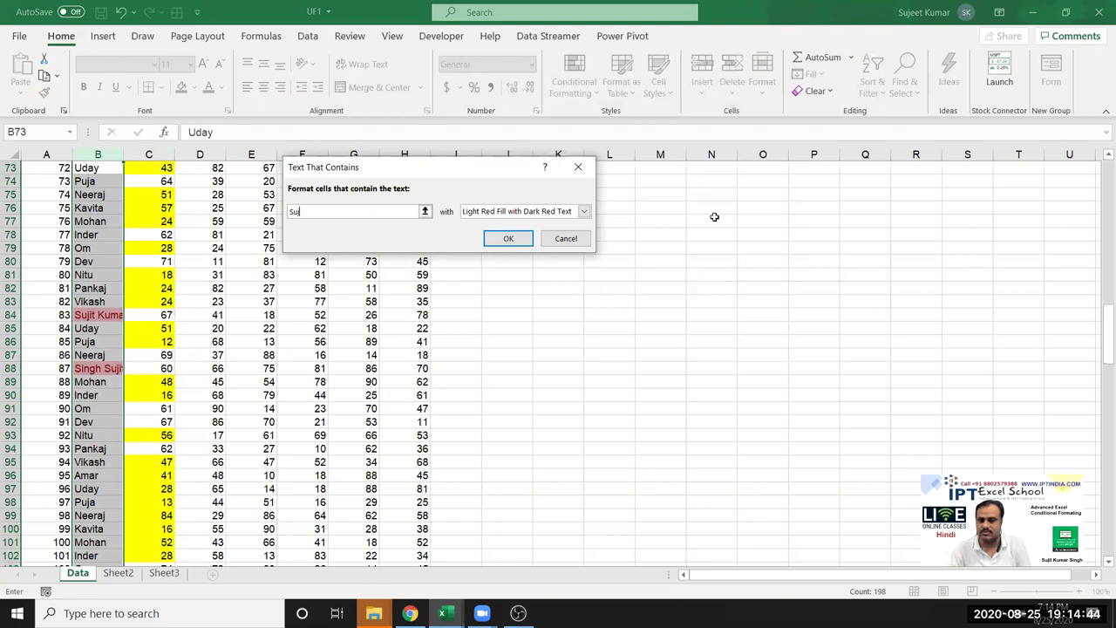
pyautogui.press('Return')
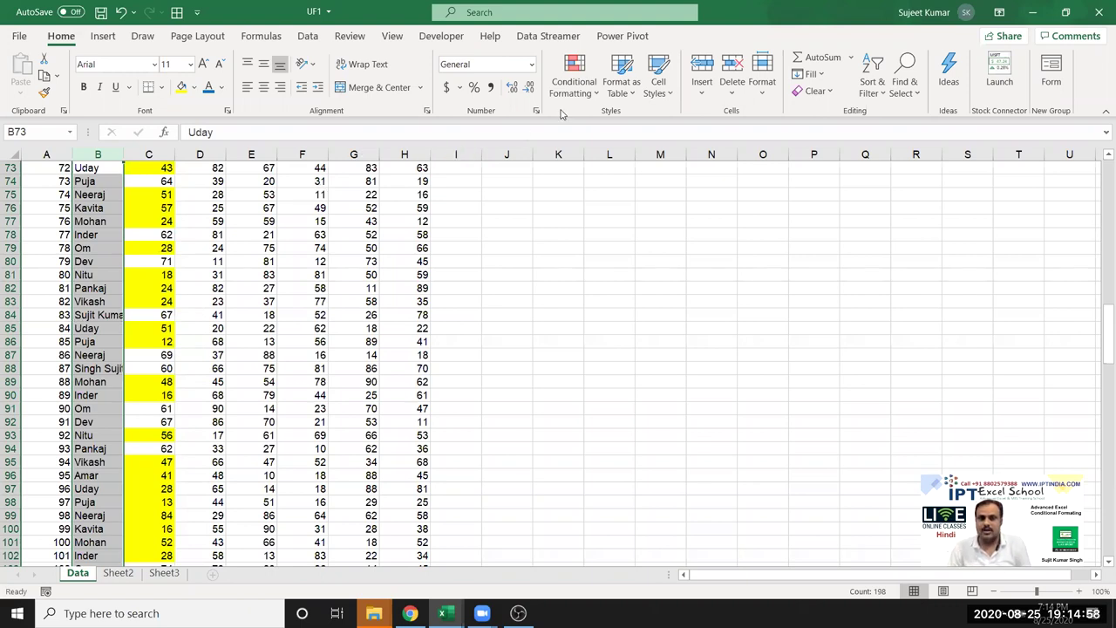
# Step: Add a Specific Text rule filling cells beginning with B84's name prefix in yellow
pyautogui.click(574, 83)
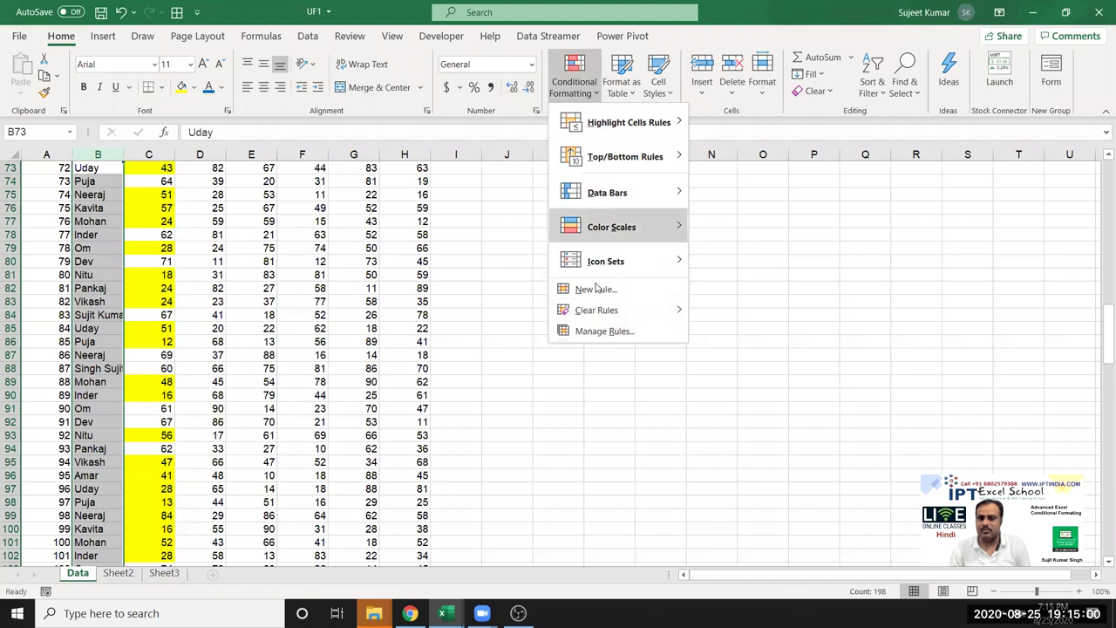
pyautogui.moveTo(621, 122)
pyautogui.click(741, 354)
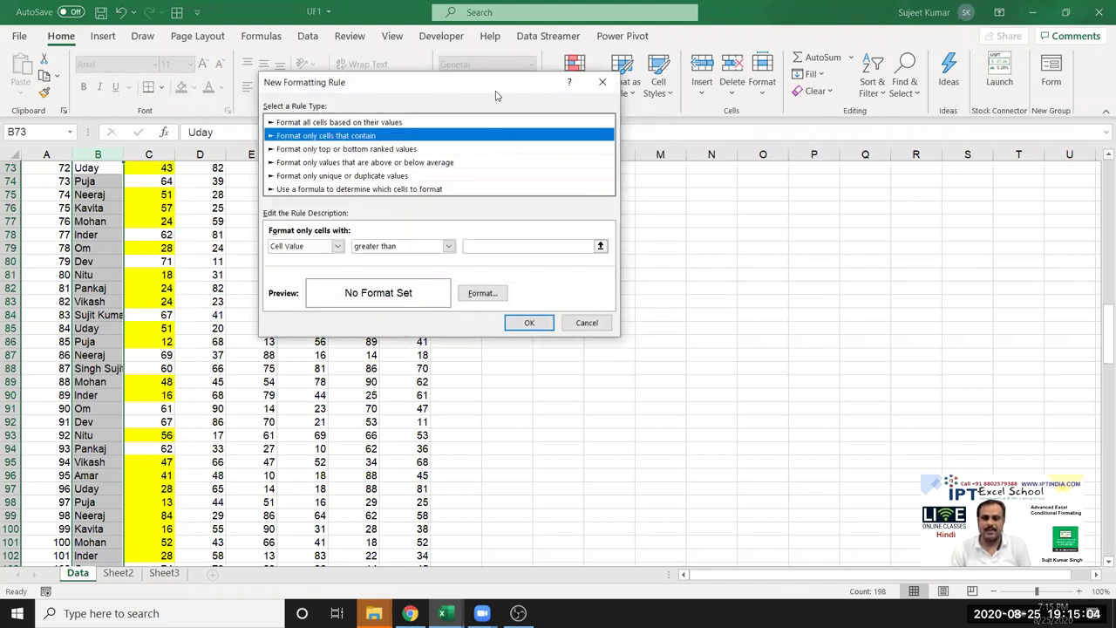
pyautogui.moveTo(496, 95); pyautogui.dragTo(681, 164)
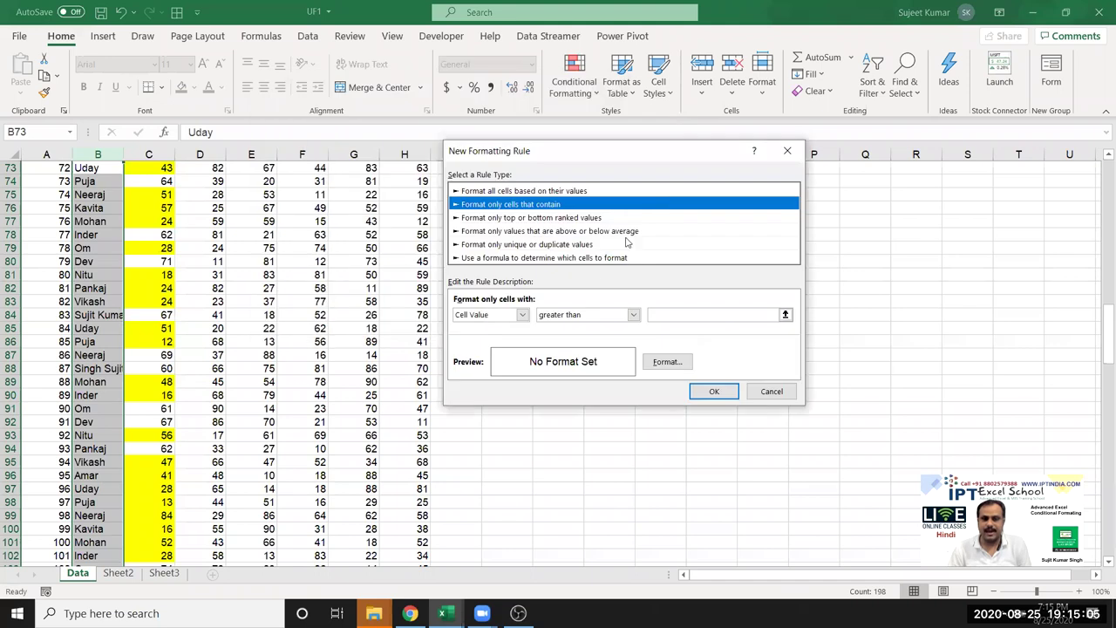
pyautogui.click(523, 315)
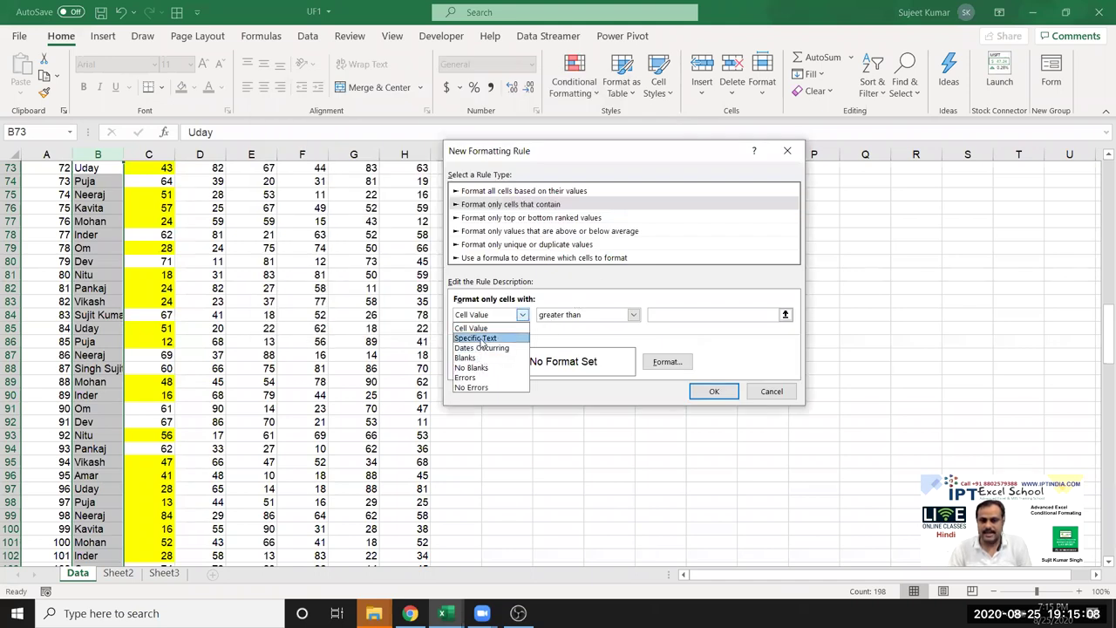
pyautogui.click(481, 339)
pyautogui.click(564, 318)
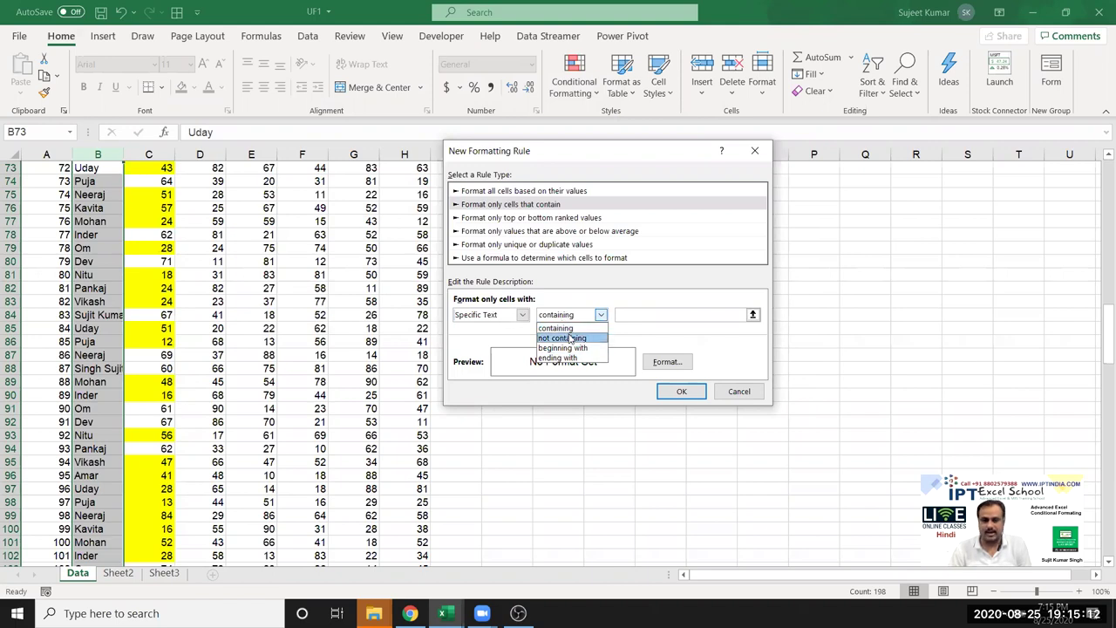
pyautogui.click(563, 347)
pyautogui.click(636, 314)
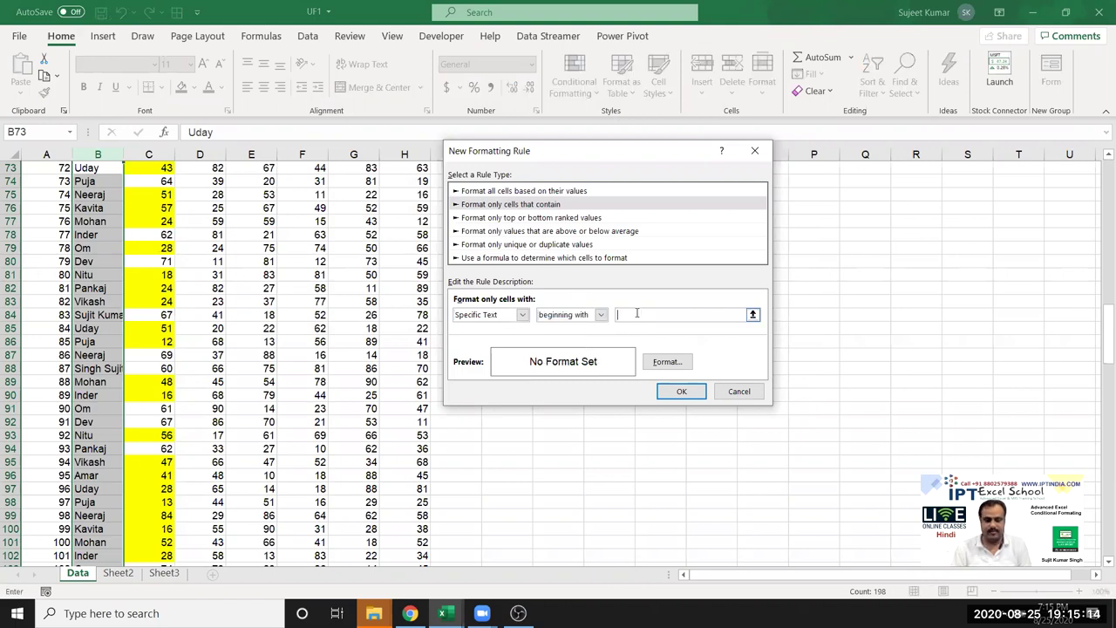
pyautogui.write('Suji')
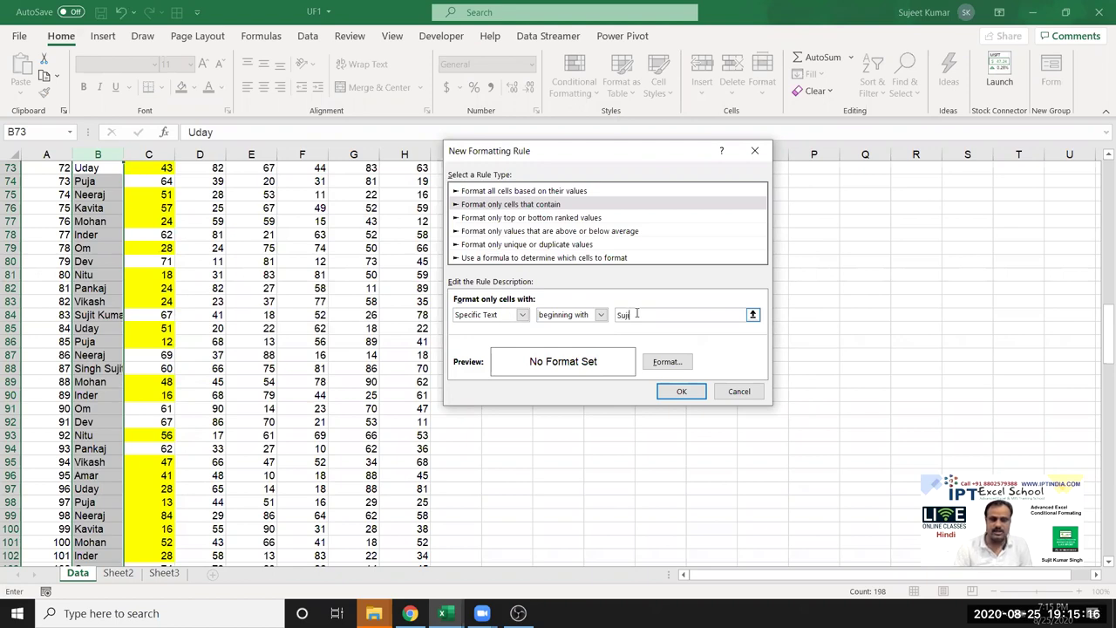
pyautogui.click(667, 361)
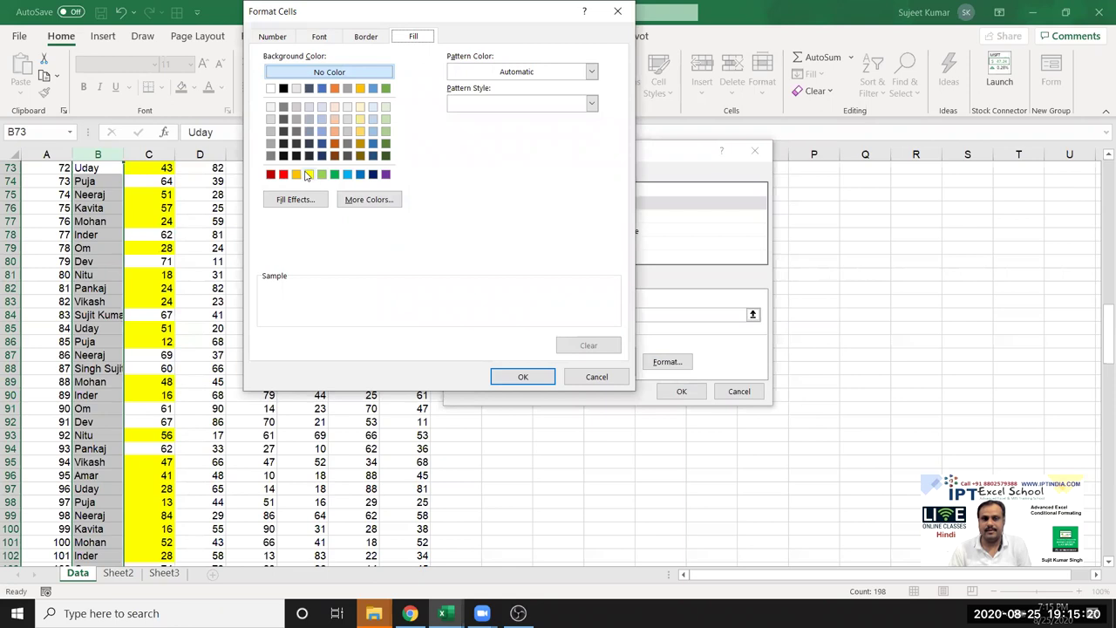
pyautogui.click(309, 175)
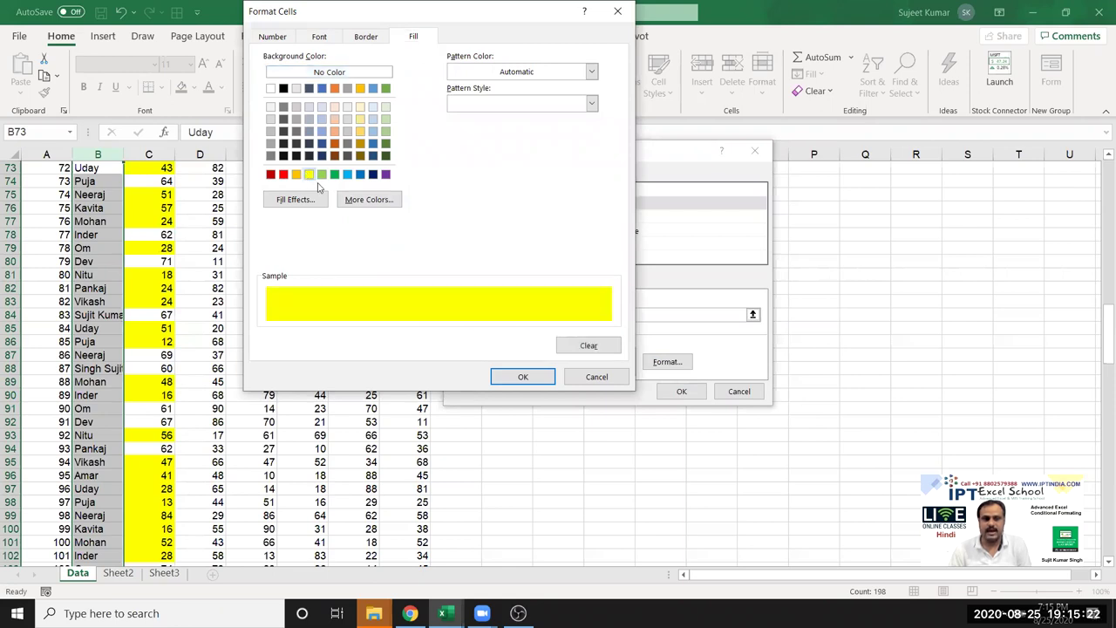
pyautogui.click(521, 377)
pyautogui.click(683, 391)
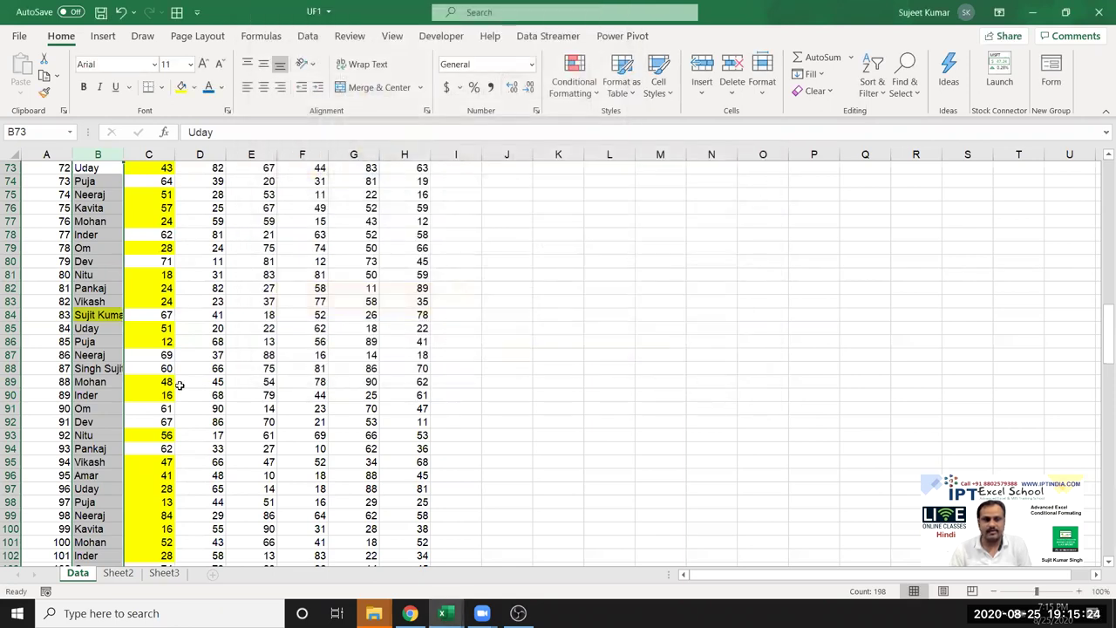
# Step: Check the highlighted B84 against plain B88 and autofit column B's width
pyautogui.click(97, 319)
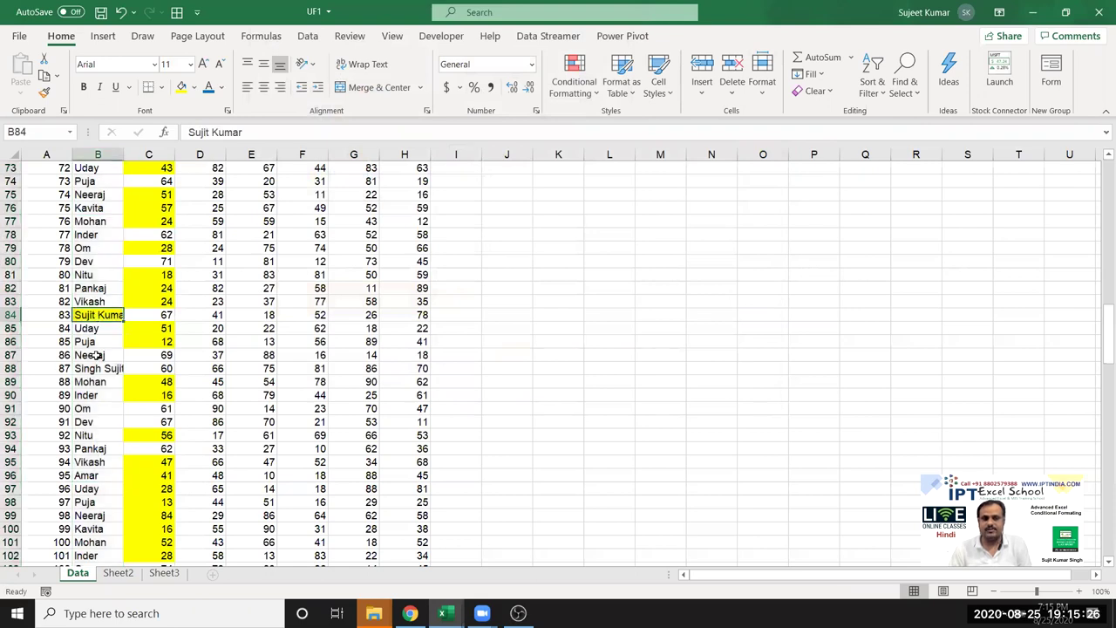
pyautogui.click(94, 370)
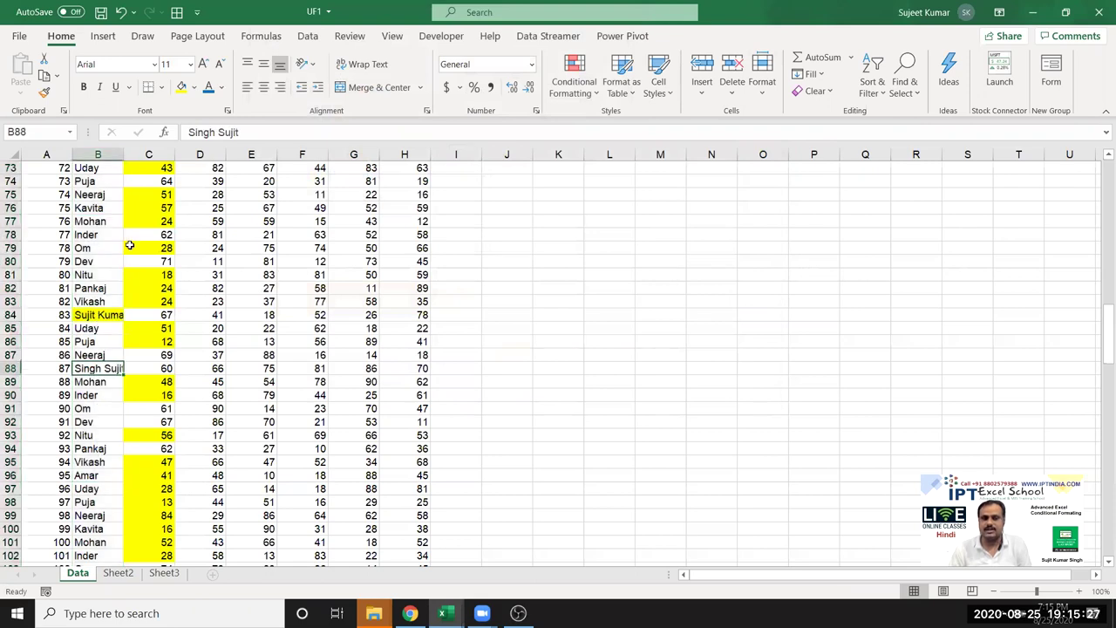
pyautogui.doubleClick(123, 154)
# Step: Select column B and start another rule formatting only cells that contain values
pyautogui.click(103, 154)
pyautogui.click(573, 78)
pyautogui.click(620, 291)
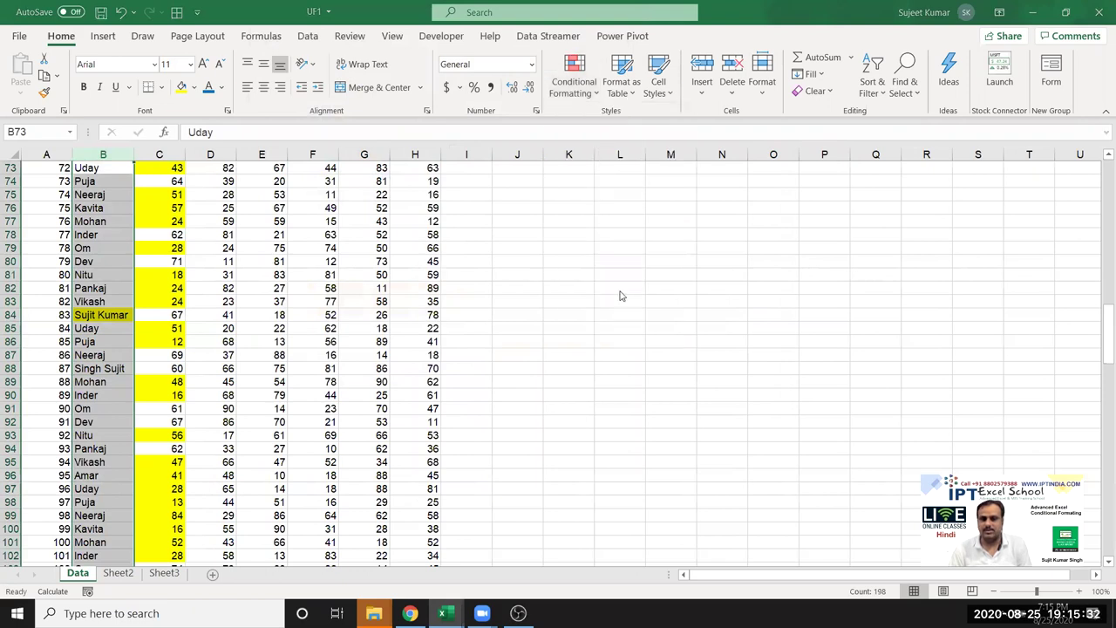
pyautogui.click(465, 192)
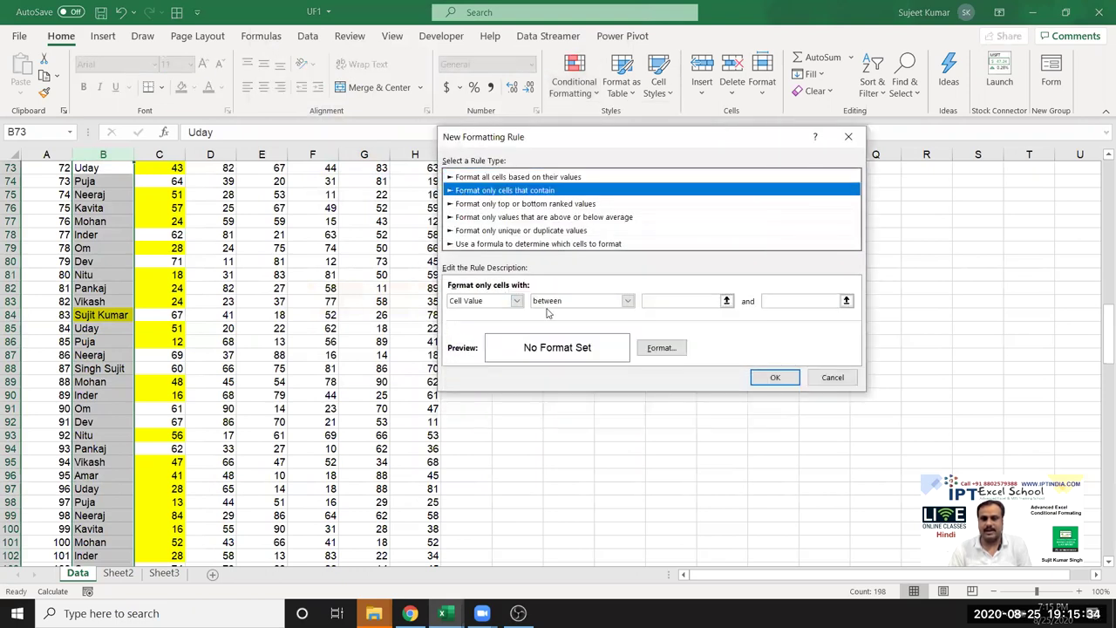
pyautogui.click(515, 301)
pyautogui.click(489, 324)
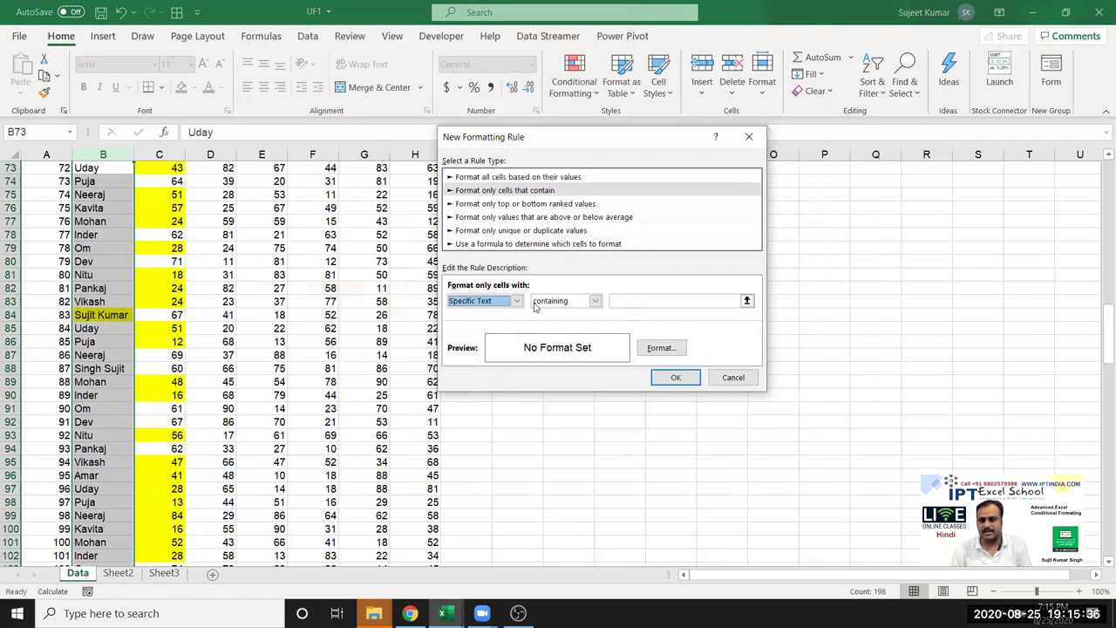
pyautogui.click(594, 301)
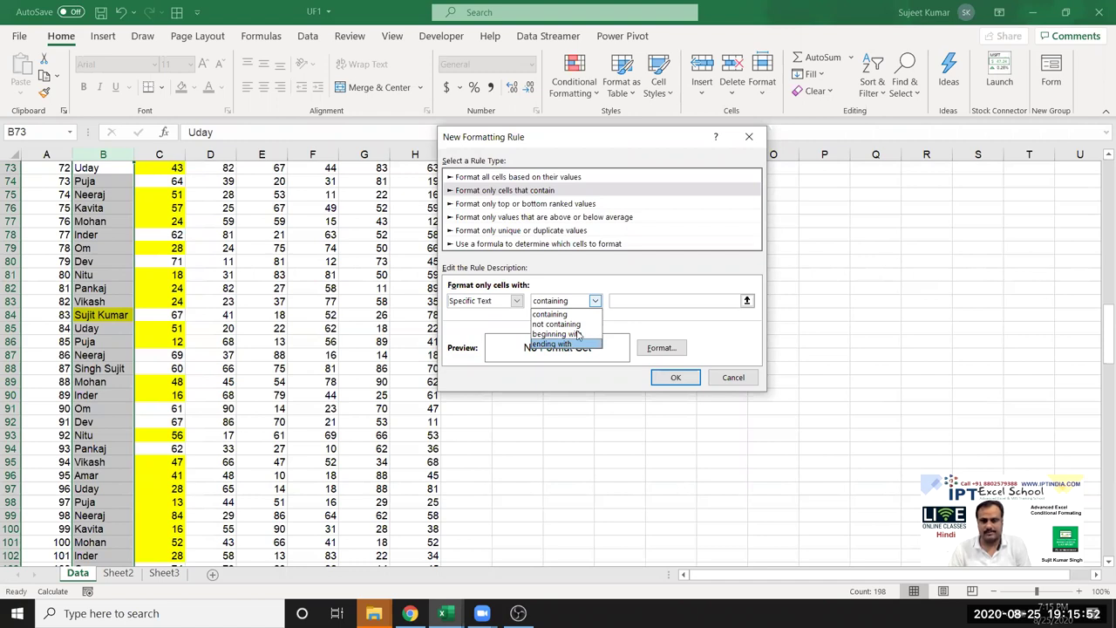
pyautogui.click(675, 264)
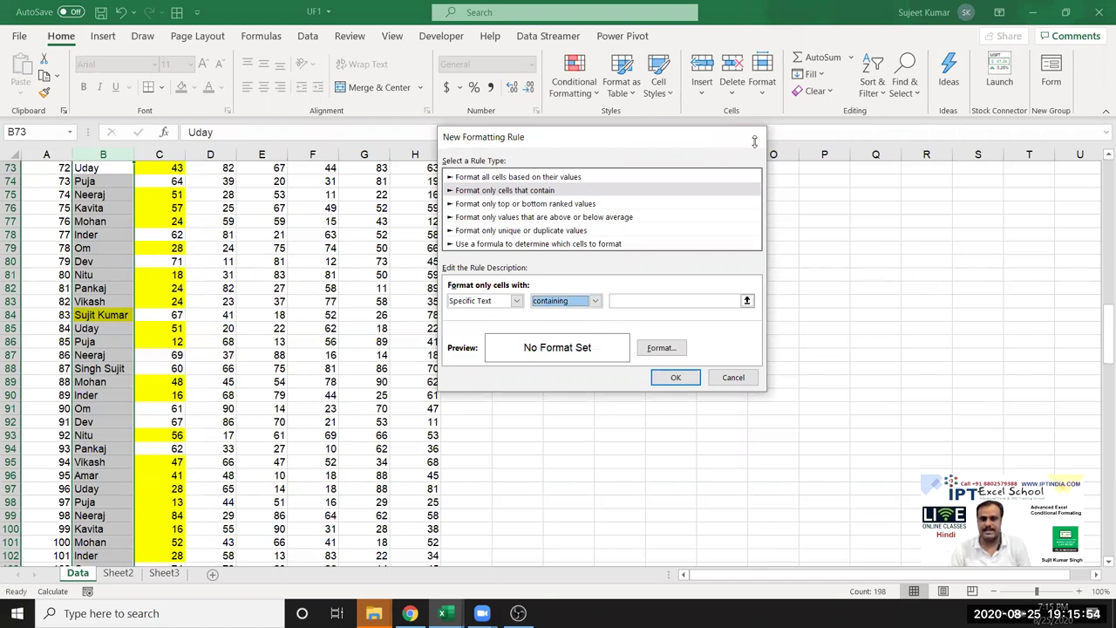
pyautogui.click(754, 140)
pyautogui.click(573, 81)
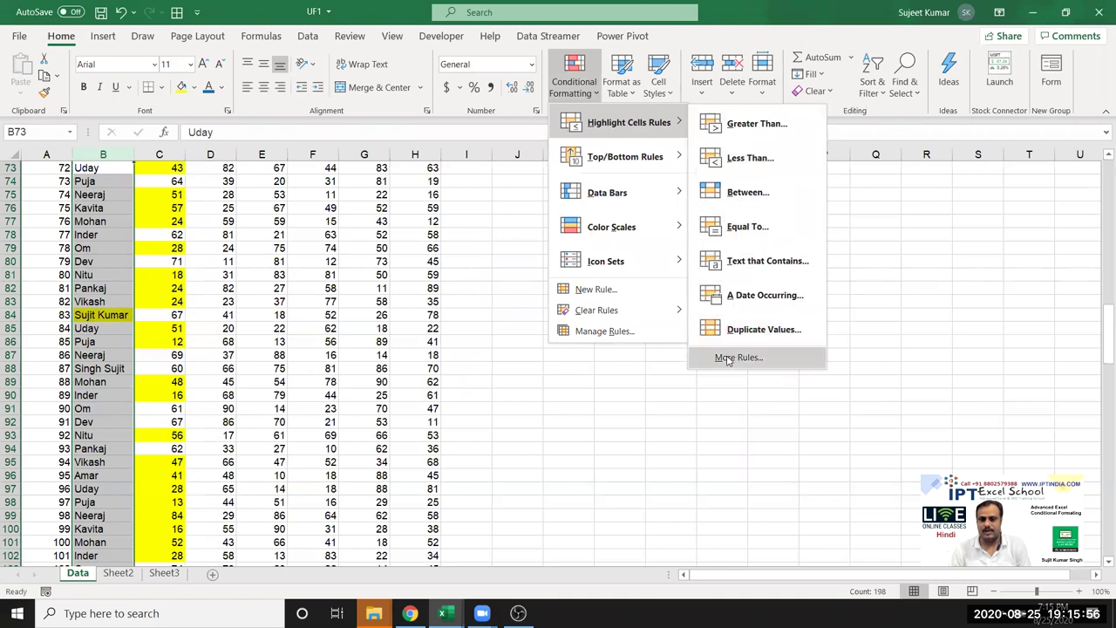
pyautogui.click(728, 358)
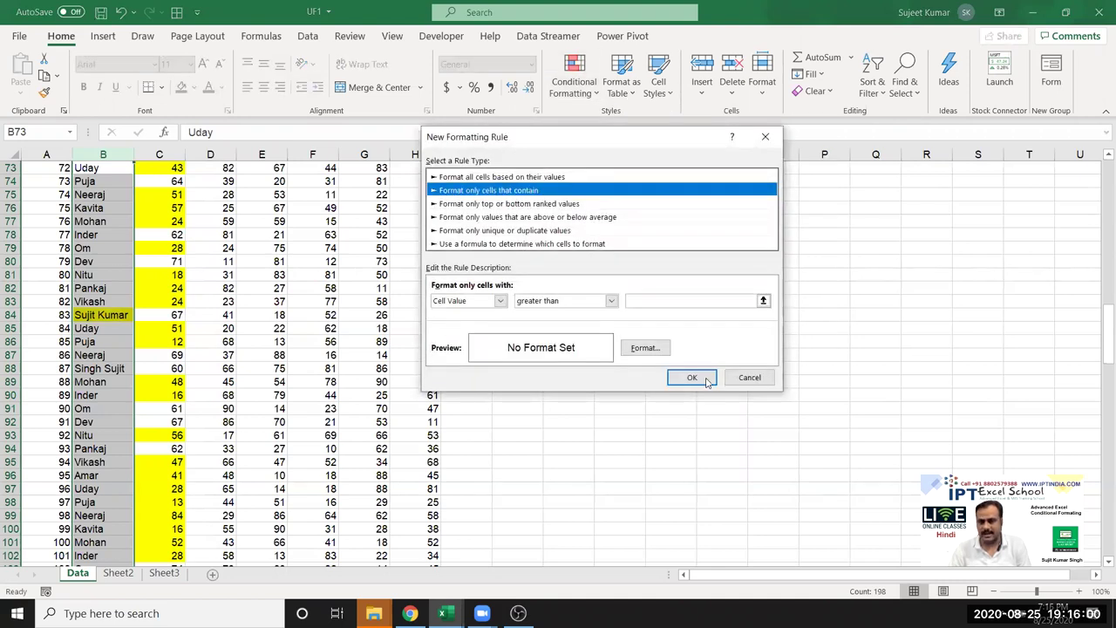
pyautogui.click(750, 376)
pyautogui.click(574, 81)
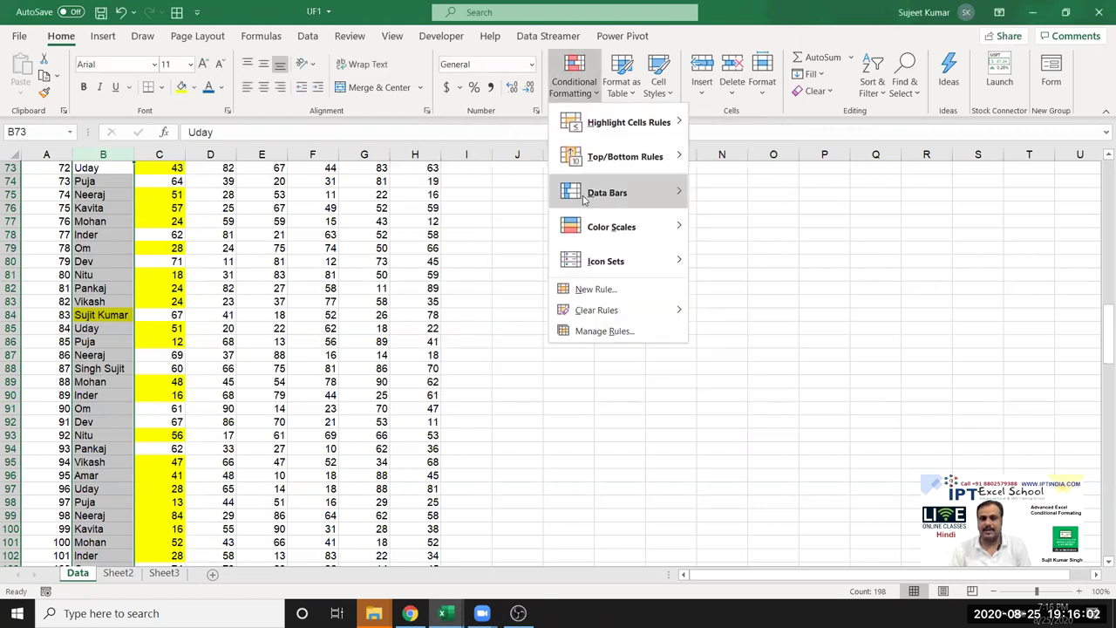
pyautogui.click(595, 288)
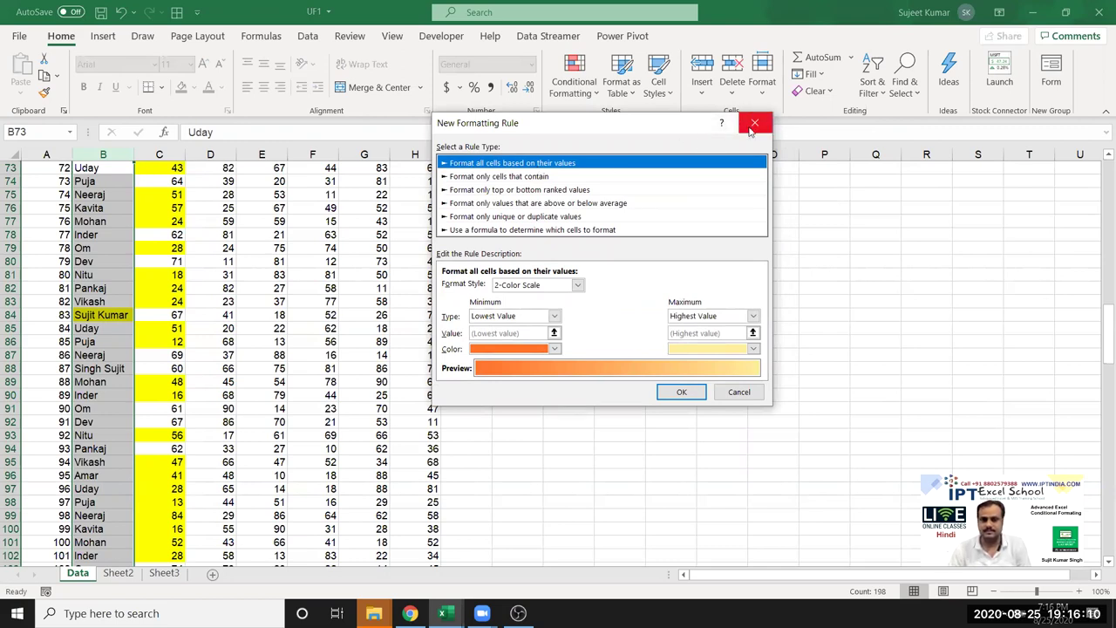
pyautogui.click(754, 122)
pyautogui.click(242, 260)
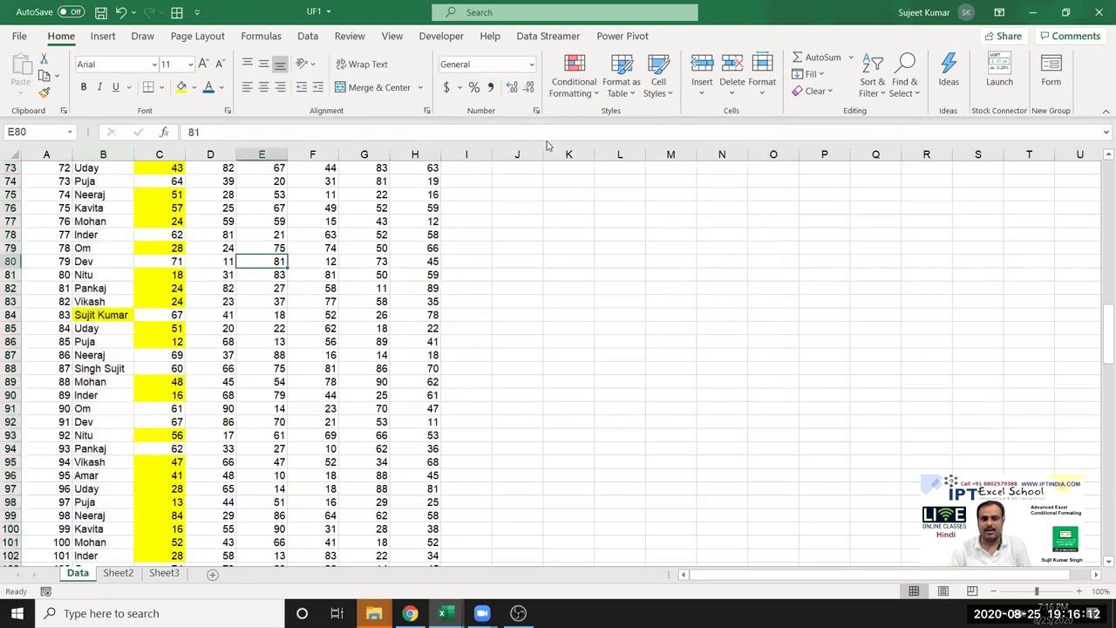
pyautogui.click(573, 82)
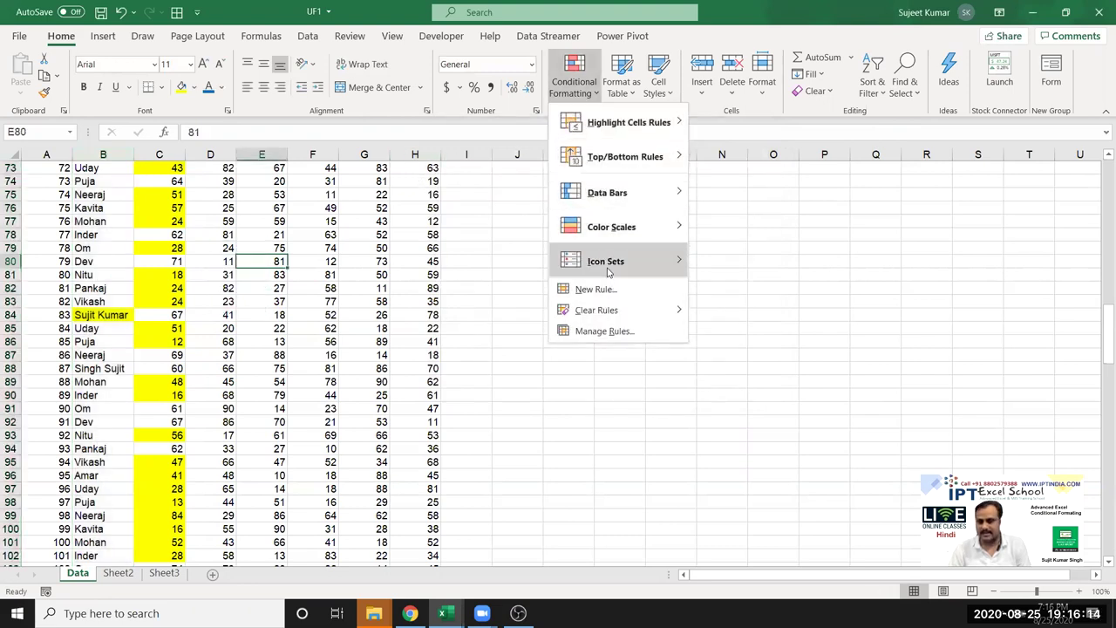
# Step: Close the menu, scroll back to the top and select Jan cell C5
pyautogui.moveTo(617, 261)
pyautogui.click(224, 307)
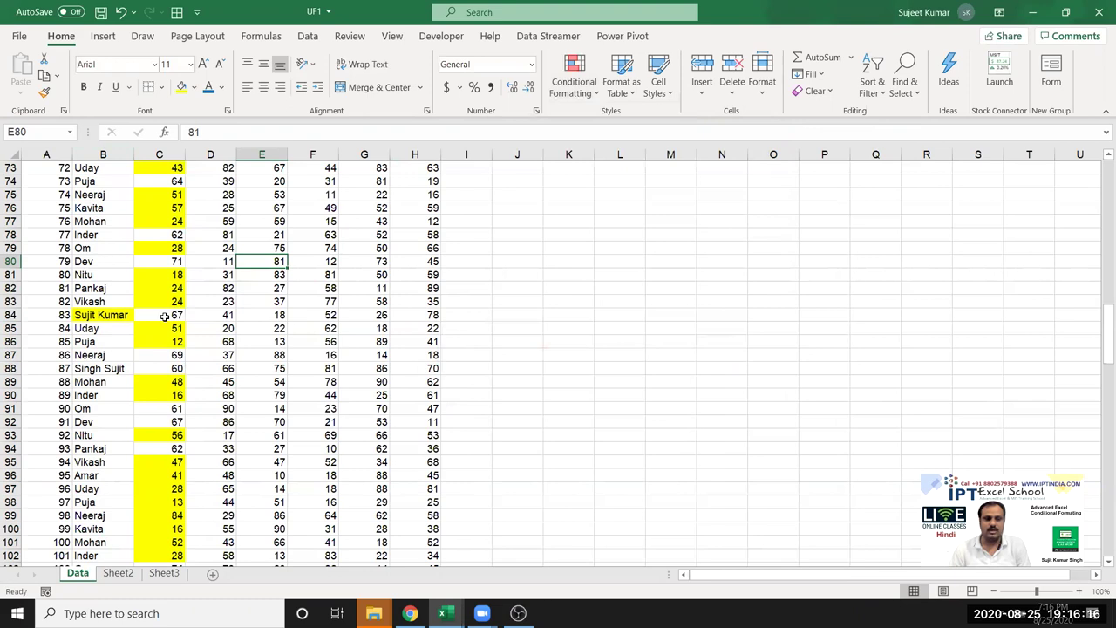
pyautogui.scroll(2, 164, 316)
pyautogui.scroll(10, 163, 317)
pyautogui.scroll(12, 164, 316)
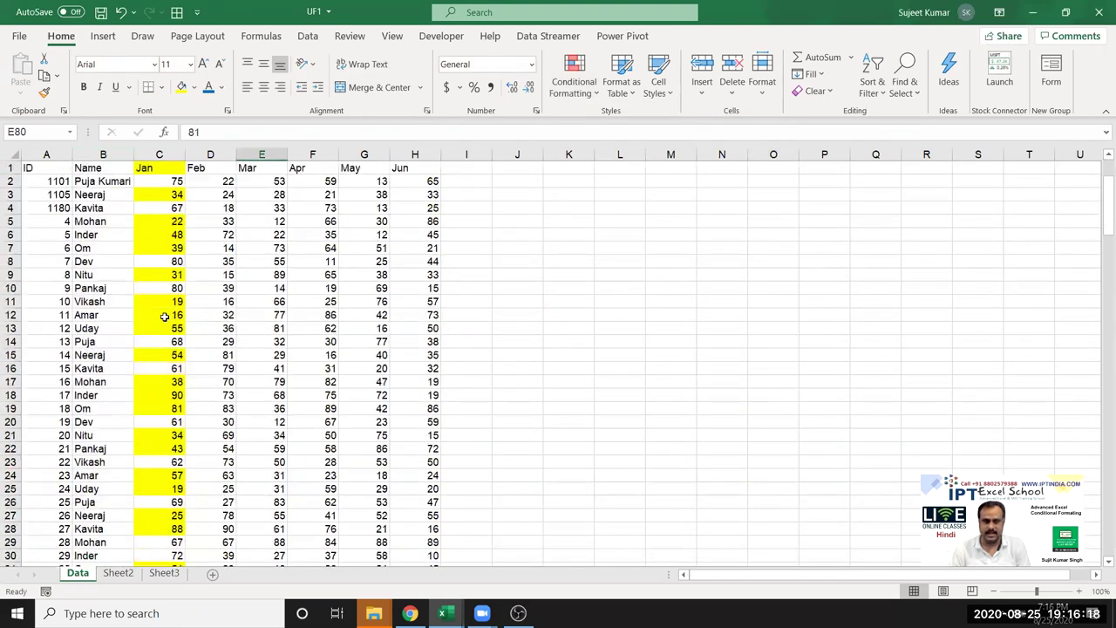
pyautogui.click(88, 207)
pyautogui.click(100, 195)
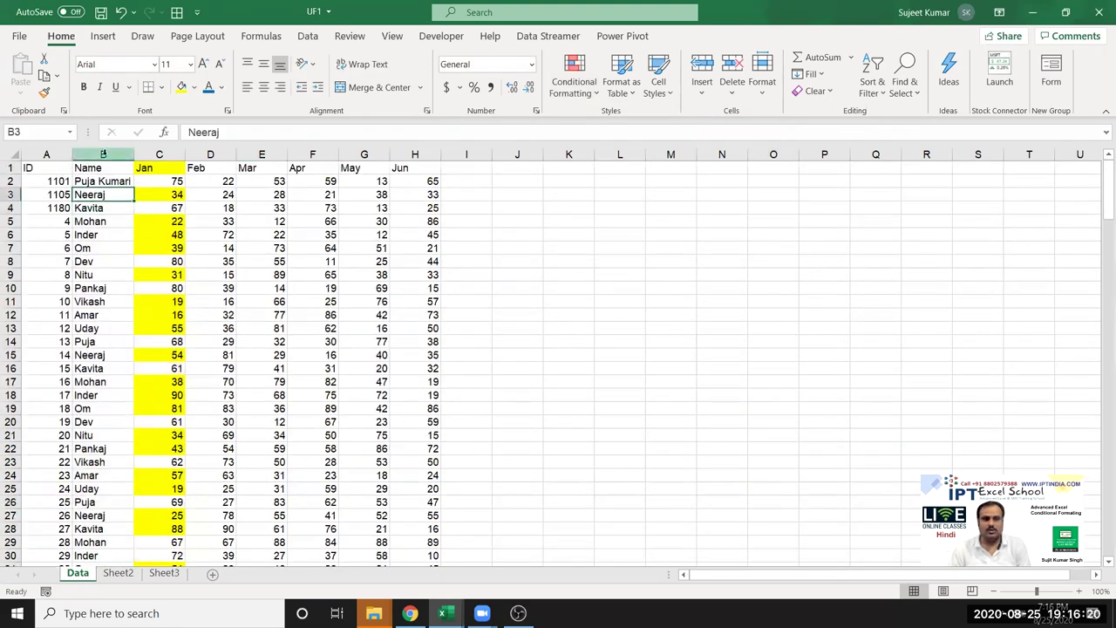
pyautogui.click(161, 222)
pyautogui.scroll(-4, 174, 332)
pyautogui.scroll(-8, 159, 351)
pyautogui.scroll(-9, 159, 358)
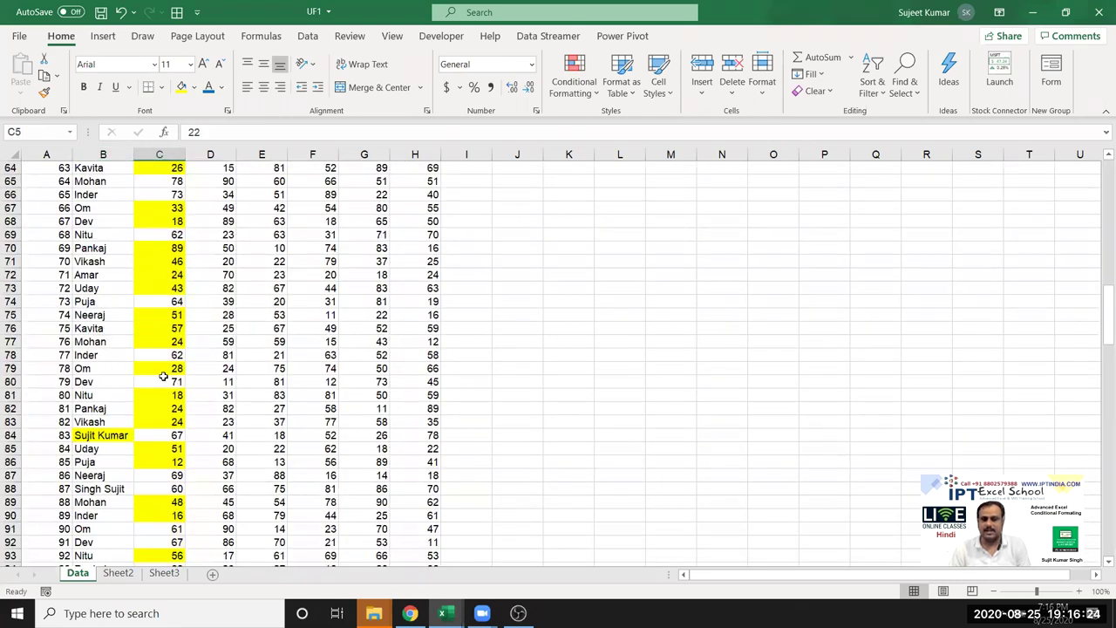
pyautogui.scroll(5, 161, 366)
pyautogui.scroll(7, 163, 380)
pyautogui.scroll(5, 163, 381)
pyautogui.scroll(4, 163, 380)
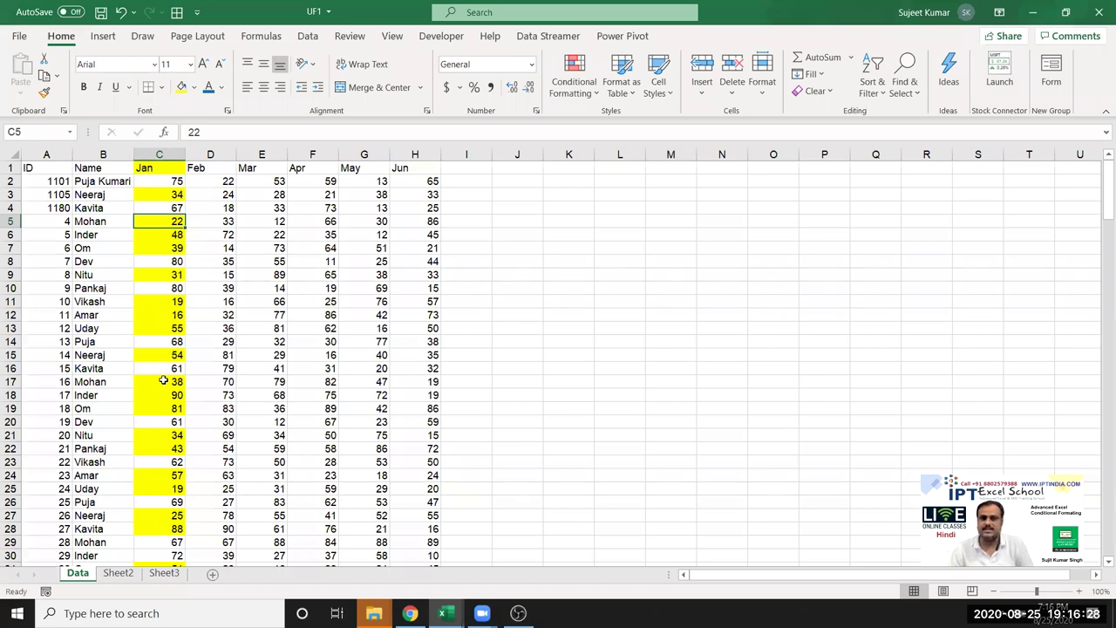
# Step: Open the Conditional Formatting Rules Manager and nudge it slightly left
pyautogui.click(573, 81)
pyautogui.click(617, 339)
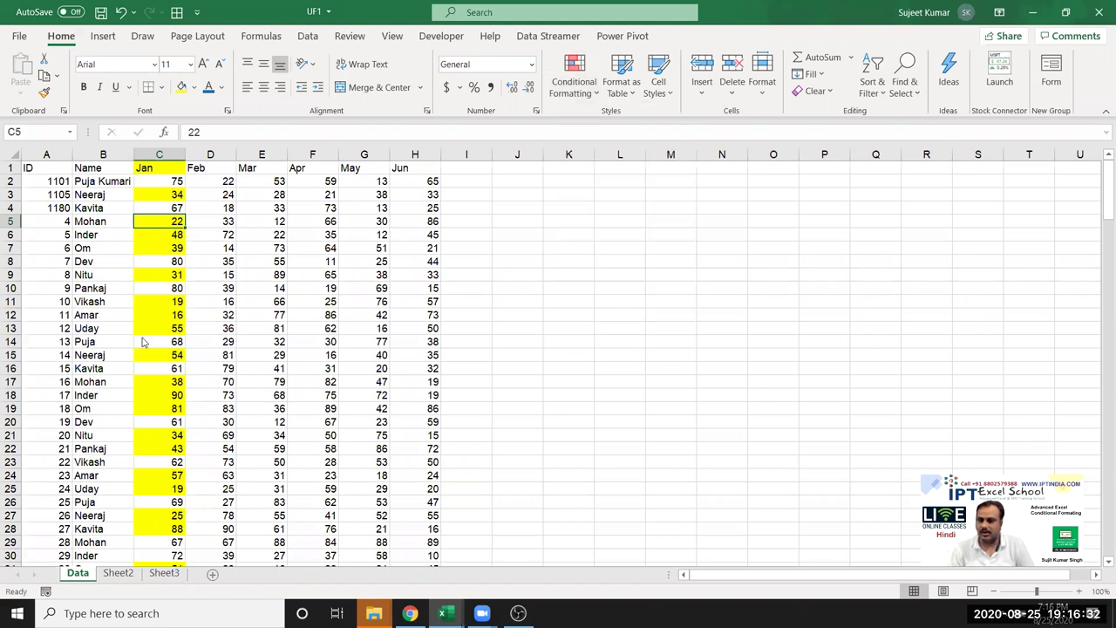
pyautogui.moveTo(519, 171); pyautogui.dragTo(487, 179)
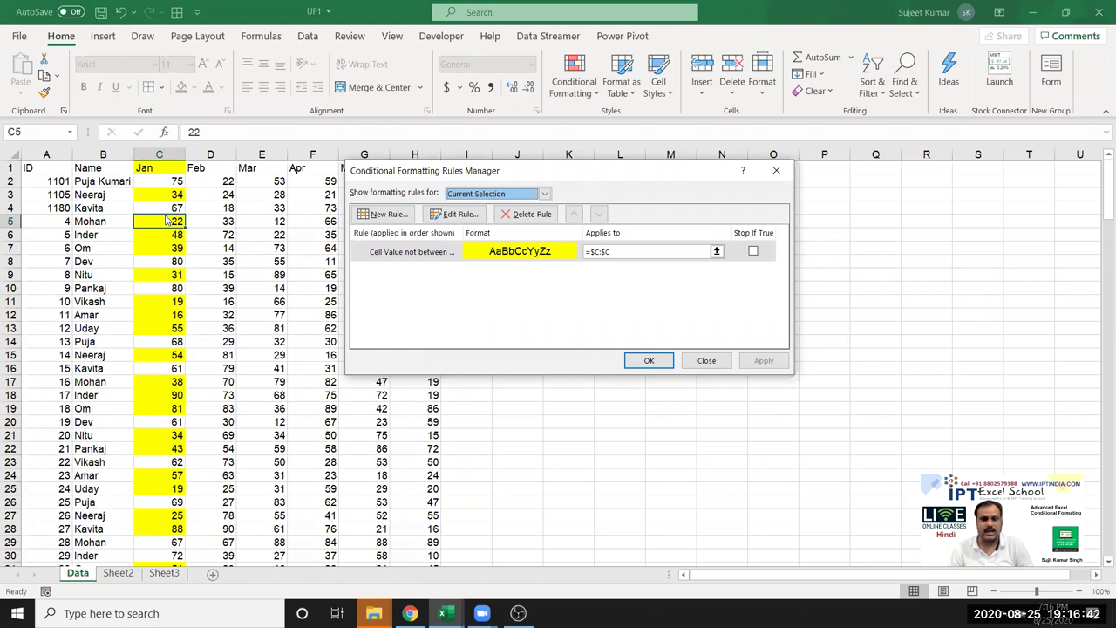
# Step: List This Worksheet's rules, view the begins-with rule without editing, and close the manager
pyautogui.click(459, 195)
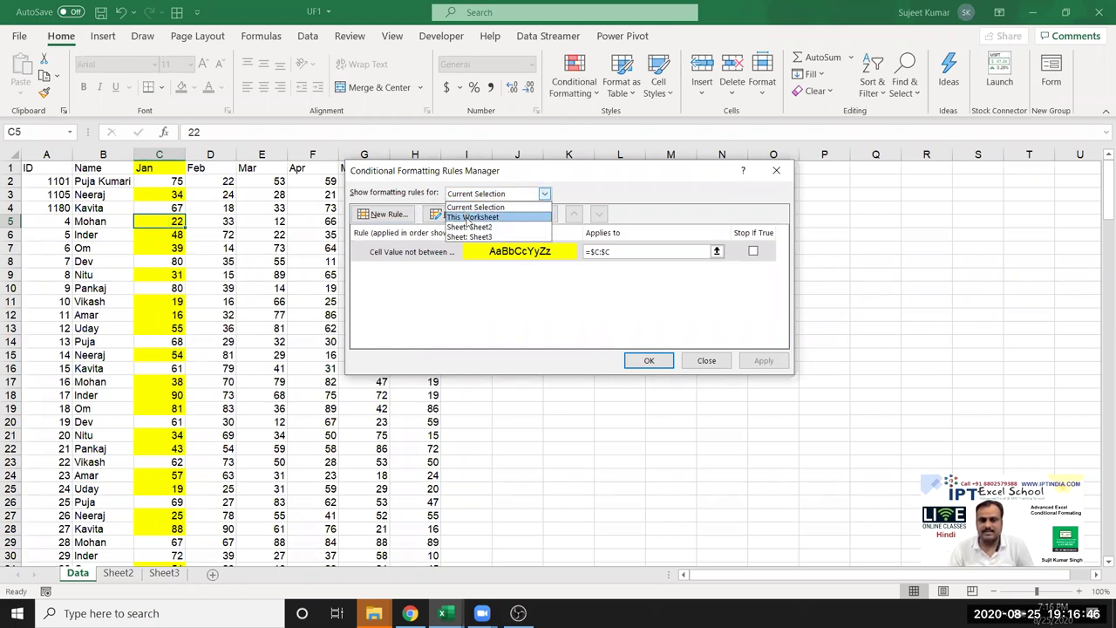
pyautogui.click(467, 218)
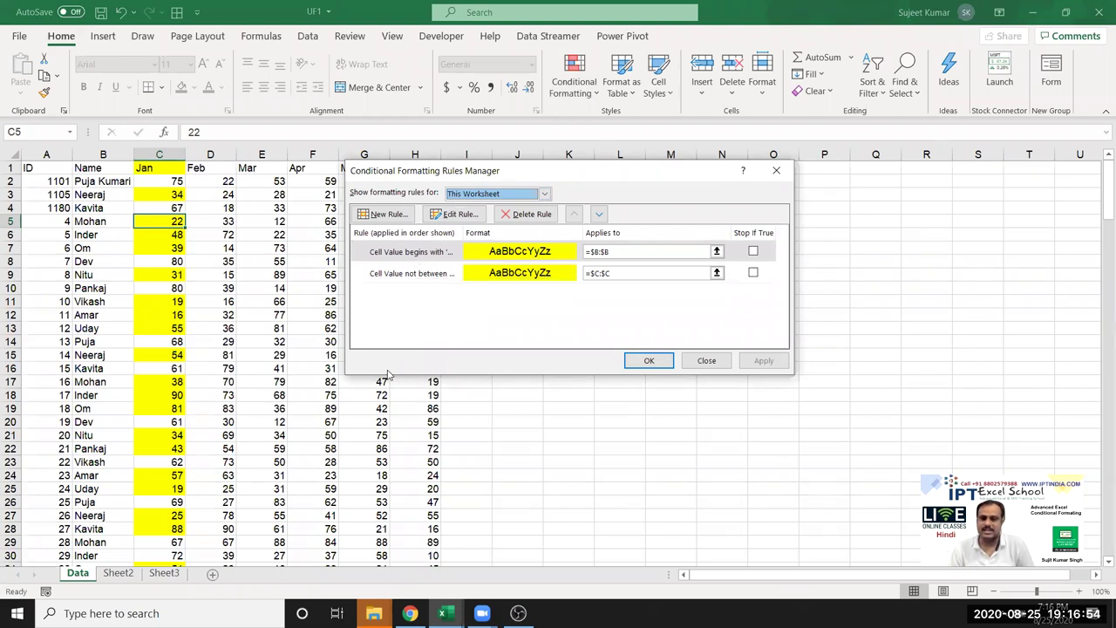
pyautogui.doubleClick(445, 252)
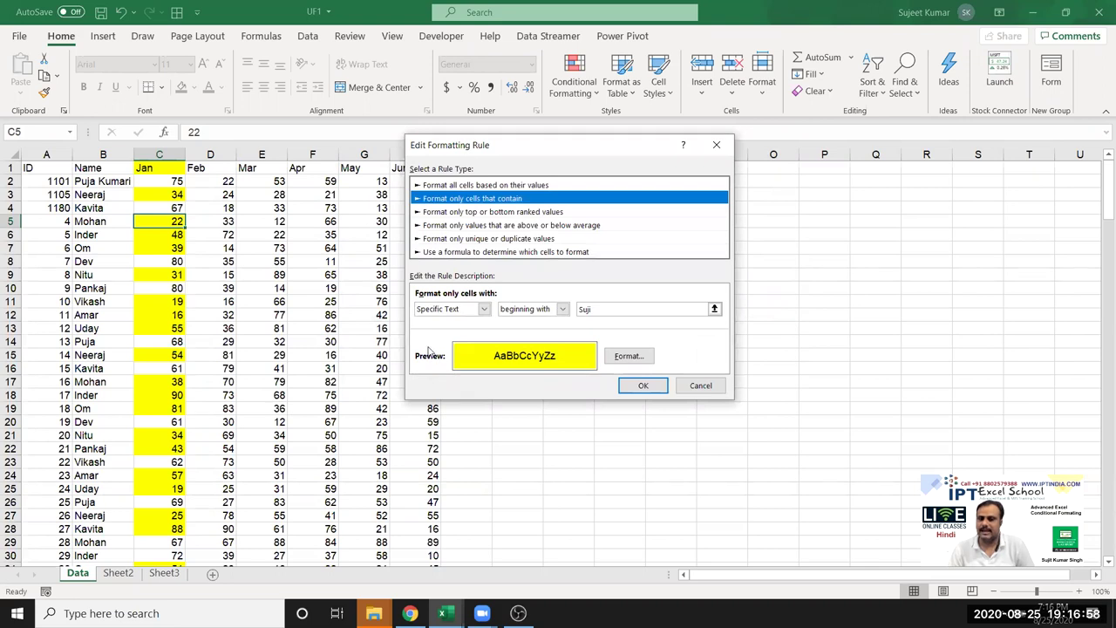
pyautogui.click(689, 388)
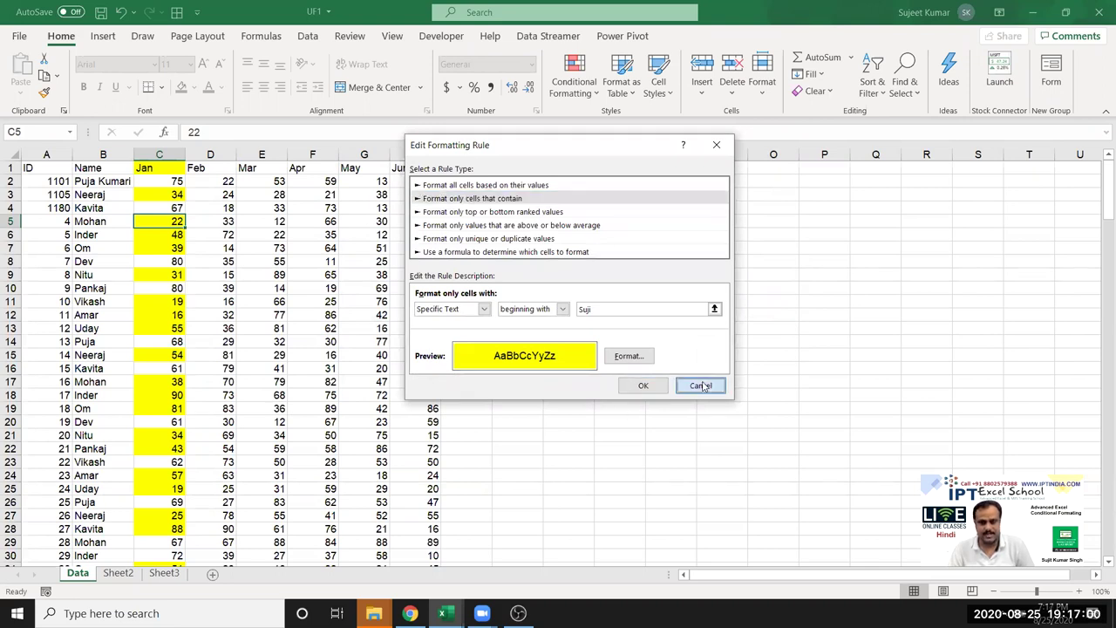
pyautogui.click(706, 361)
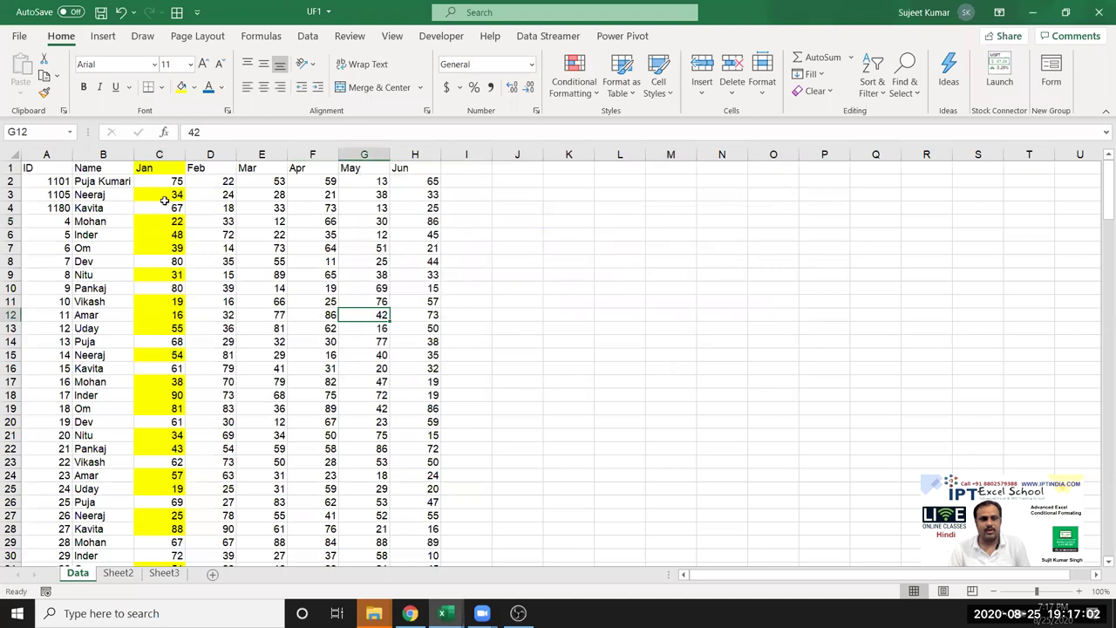
# Step: Copy the Name column B and Feb column D into Sheet2
pyautogui.click(109, 155)
pyautogui.keyDown('ctrl'); pyautogui.click(221, 155); pyautogui.keyUp('ctrl')
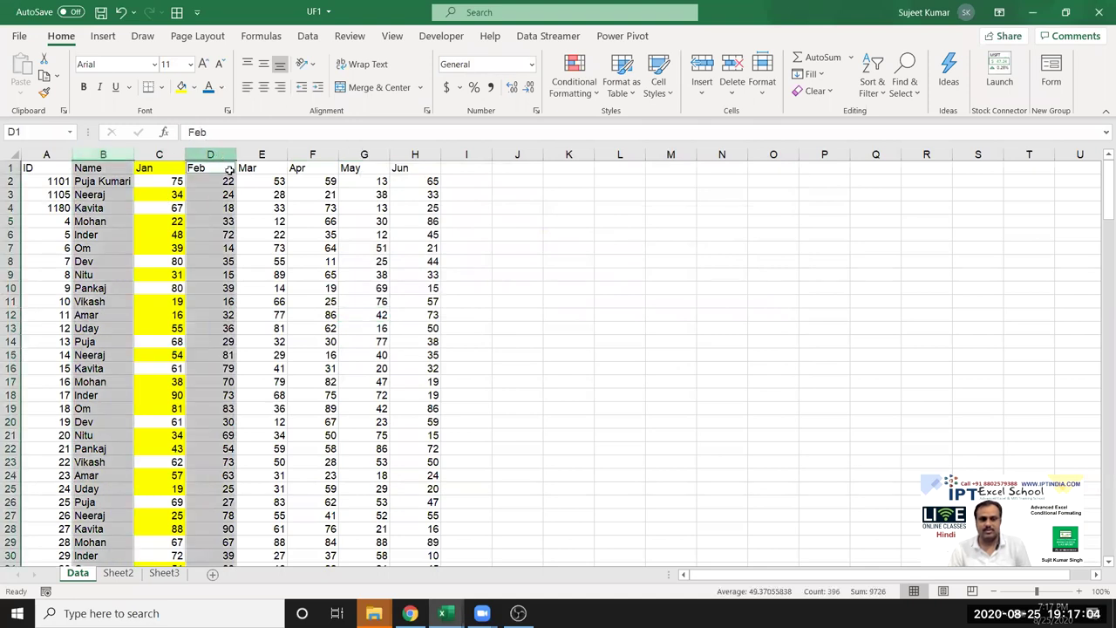
pyautogui.hotkey('ctrl', 'c')
pyautogui.click(119, 573)
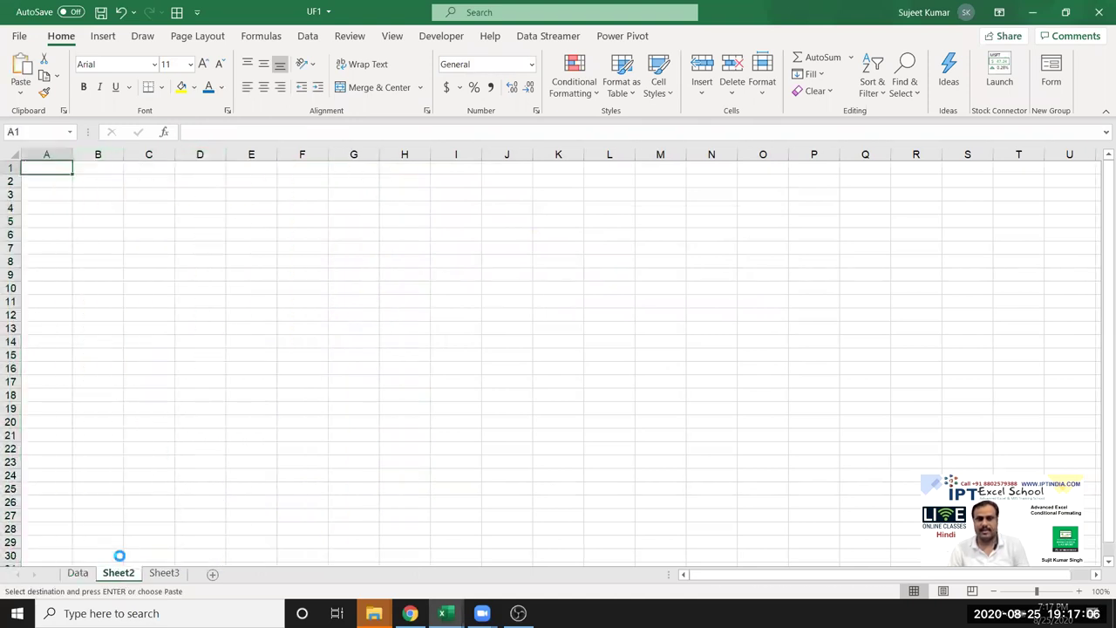
pyautogui.hotkey('ctrl', 'v')
# Step: Retitle the pasted Feb header in B1 as Score
pyautogui.doubleClick(99, 167)
pyautogui.press('Escape')
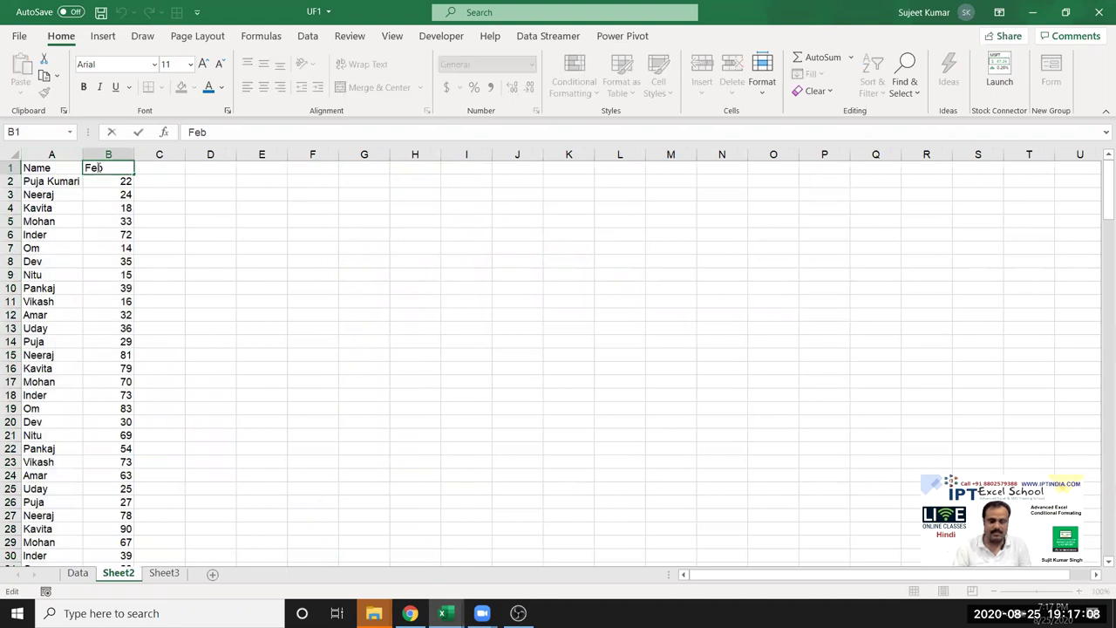
pyautogui.write('Score')
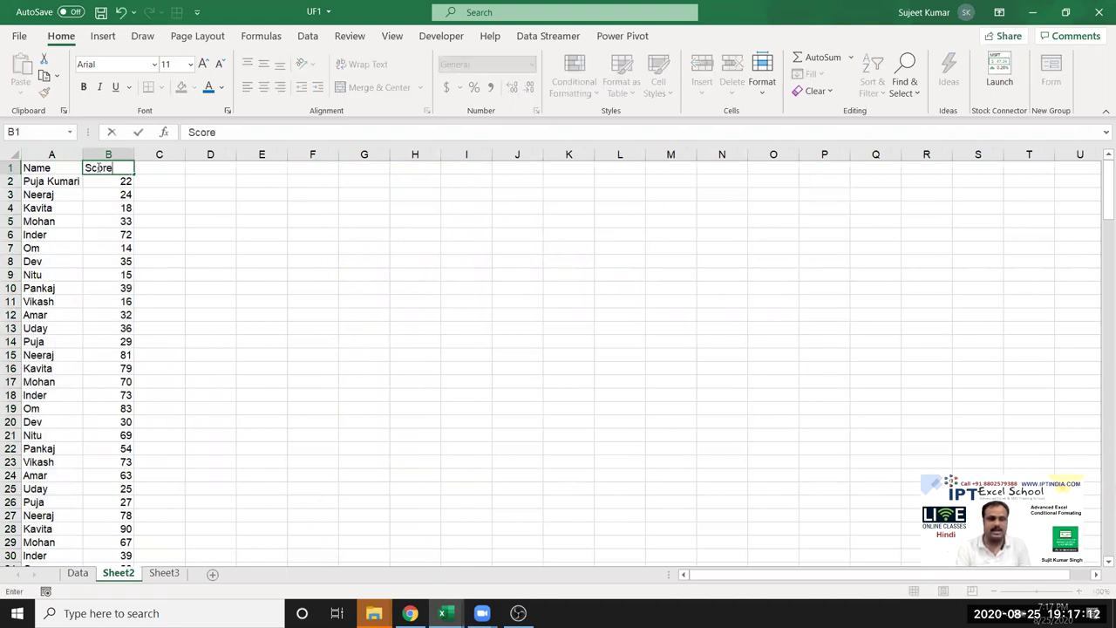
pyautogui.press('Return')
pyautogui.click(127, 207)
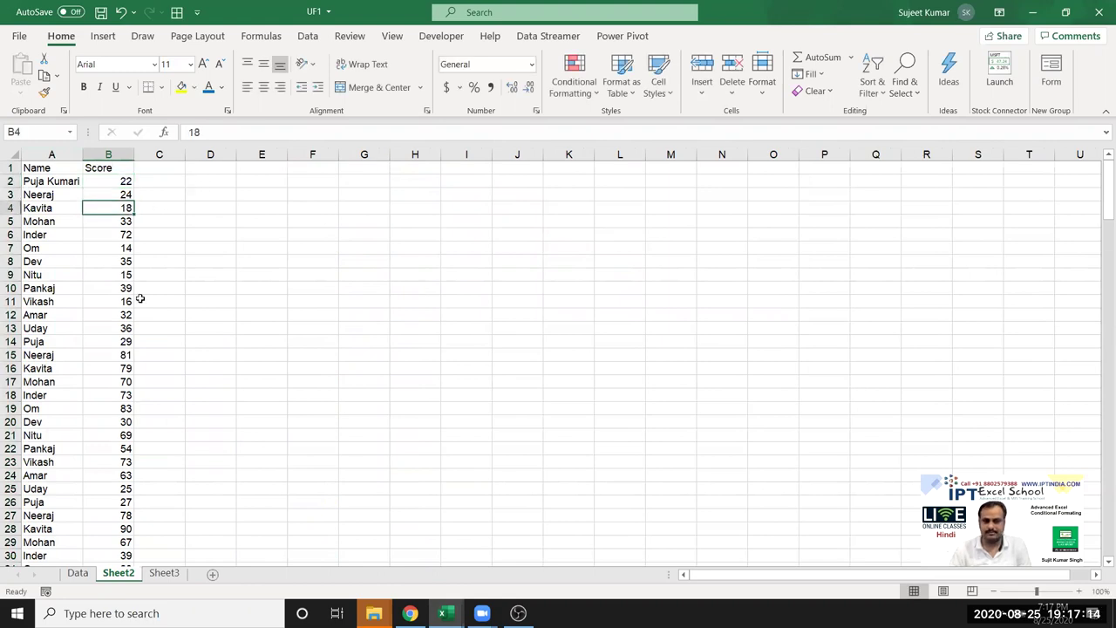
pyautogui.scroll(-11, 131, 322)
pyautogui.scroll(10, 130, 326)
pyautogui.scroll(1, 128, 327)
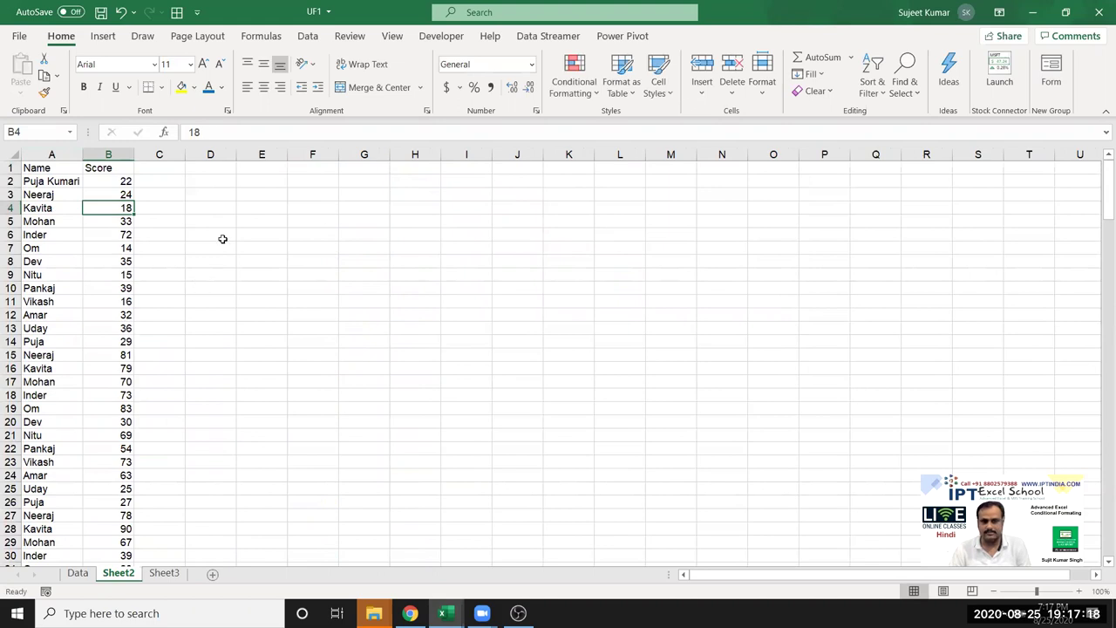
# Step: Enter the Pass label in E2 with its >60 criterion in F2
pyautogui.click(264, 193)
pyautogui.press('Up')
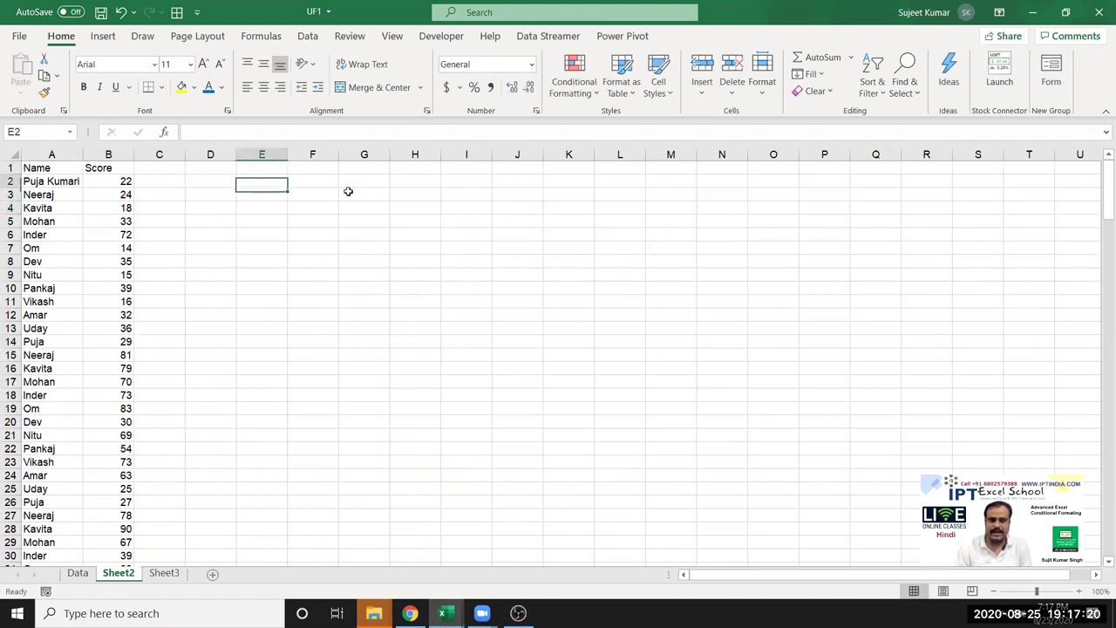
pyautogui.press('Right')
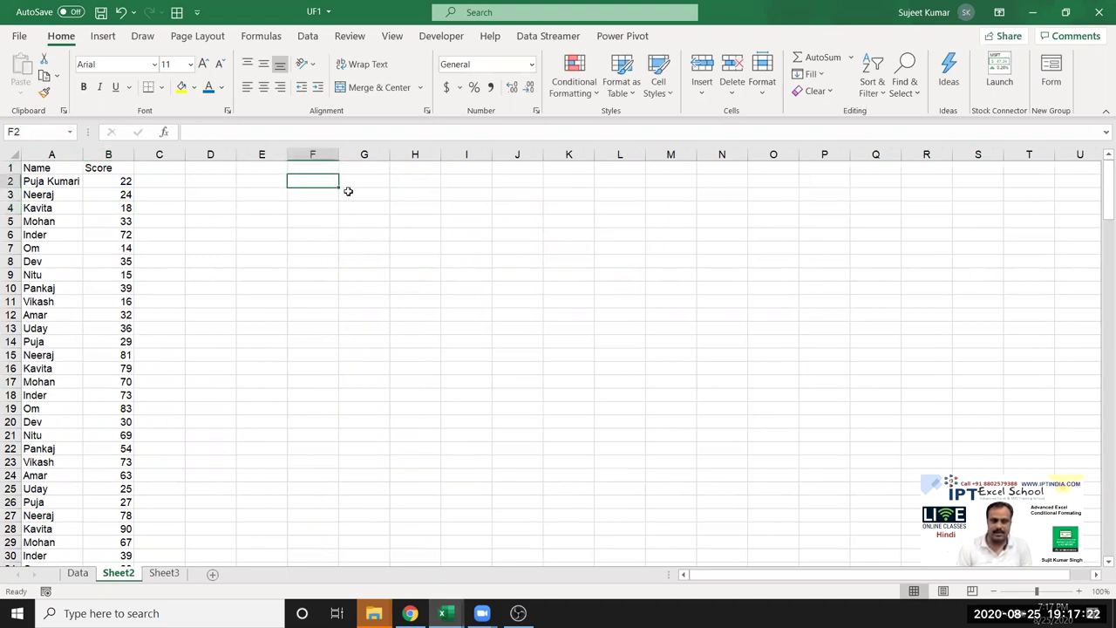
pyautogui.write('>60')
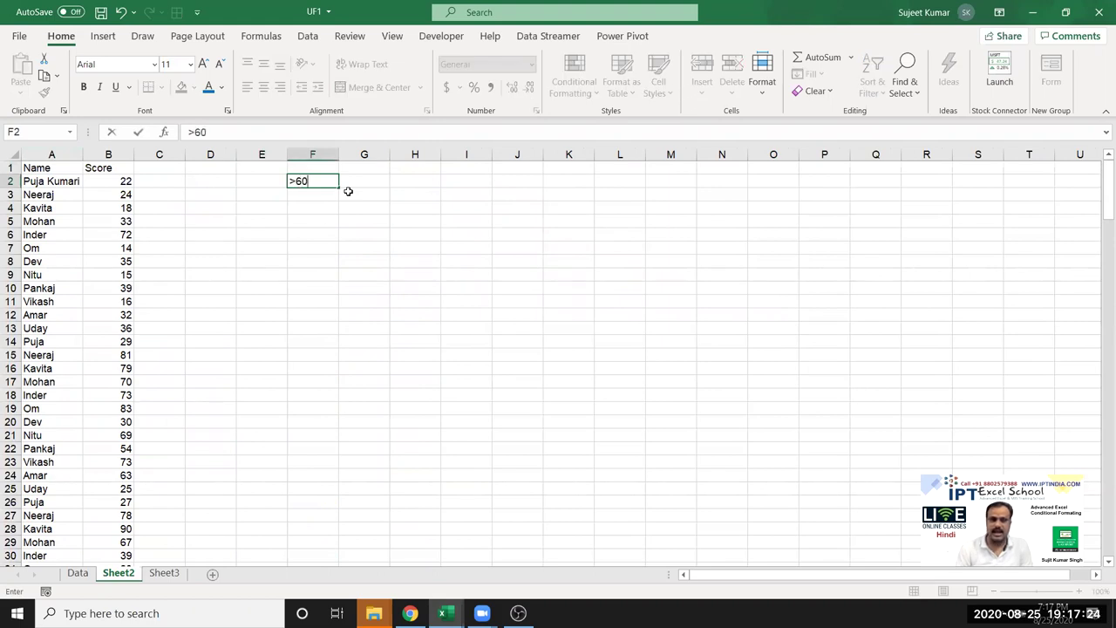
pyautogui.press('Return')
pyautogui.press('Left')
pyautogui.press('Up')
pyautogui.write('Pass')
pyautogui.press('Return')
# Step: Add Re-Test with 40-60 and Fail with <40 to the grading key
pyautogui.press('Right')
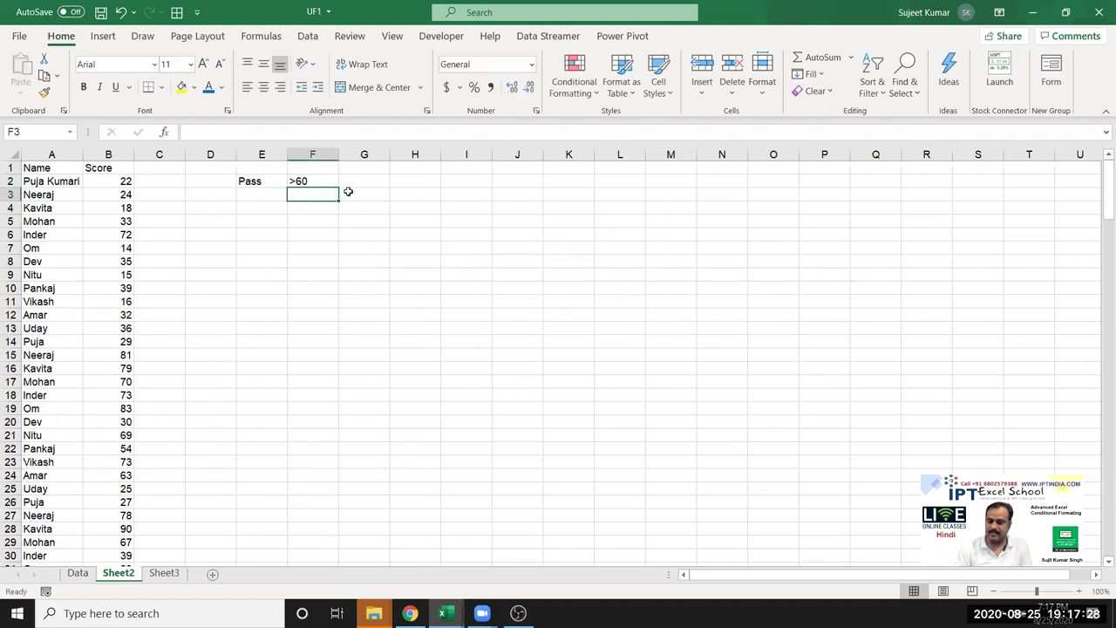
pyautogui.write('40-6')
pyautogui.press('Return')
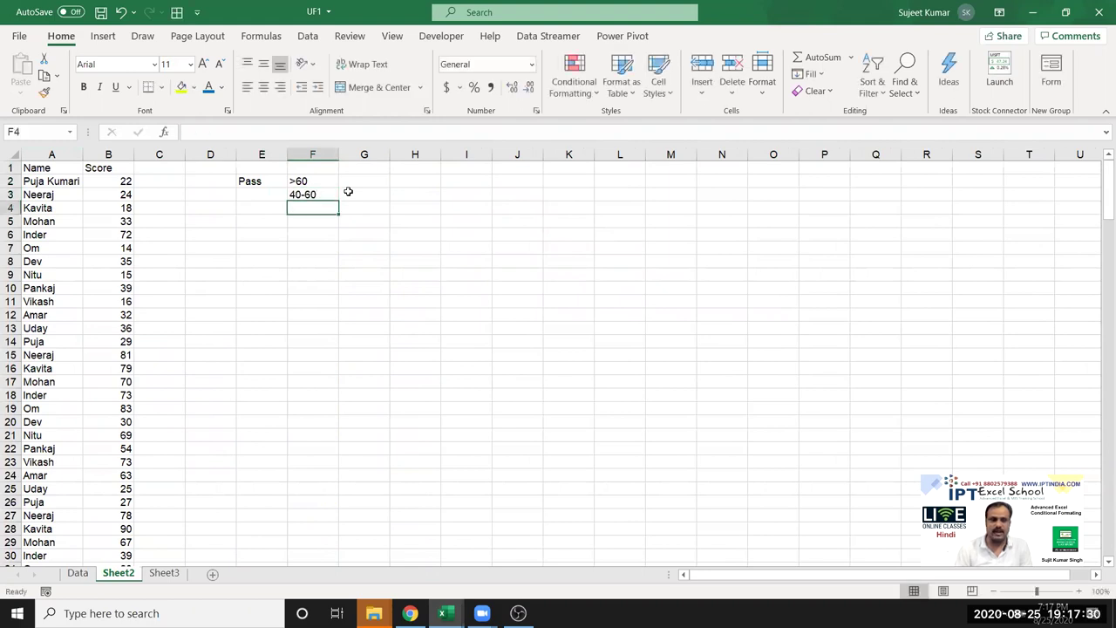
pyautogui.press('Left')
pyautogui.press('Up')
pyautogui.write('Re')
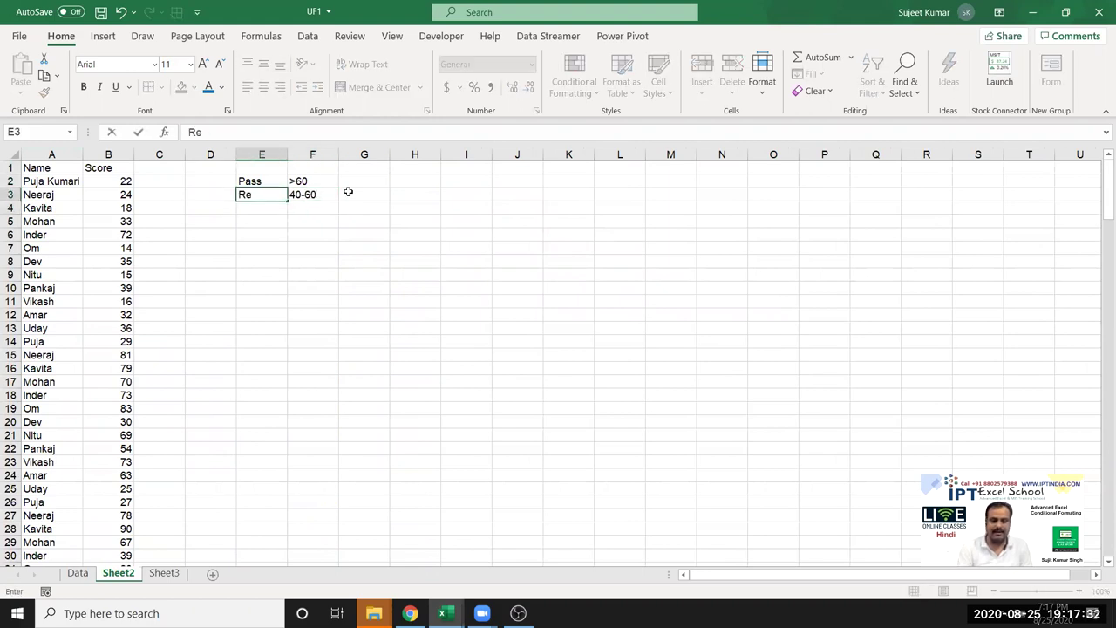
pyautogui.press('Return')
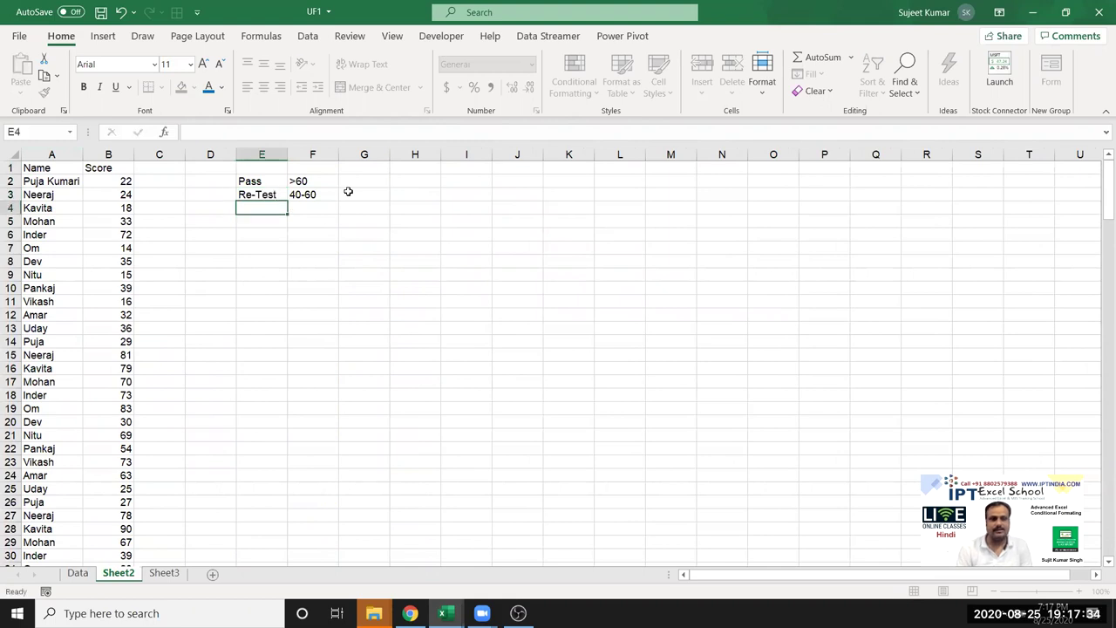
pyautogui.write('Fa')
pyautogui.press('Tab')
pyautogui.write('<4')
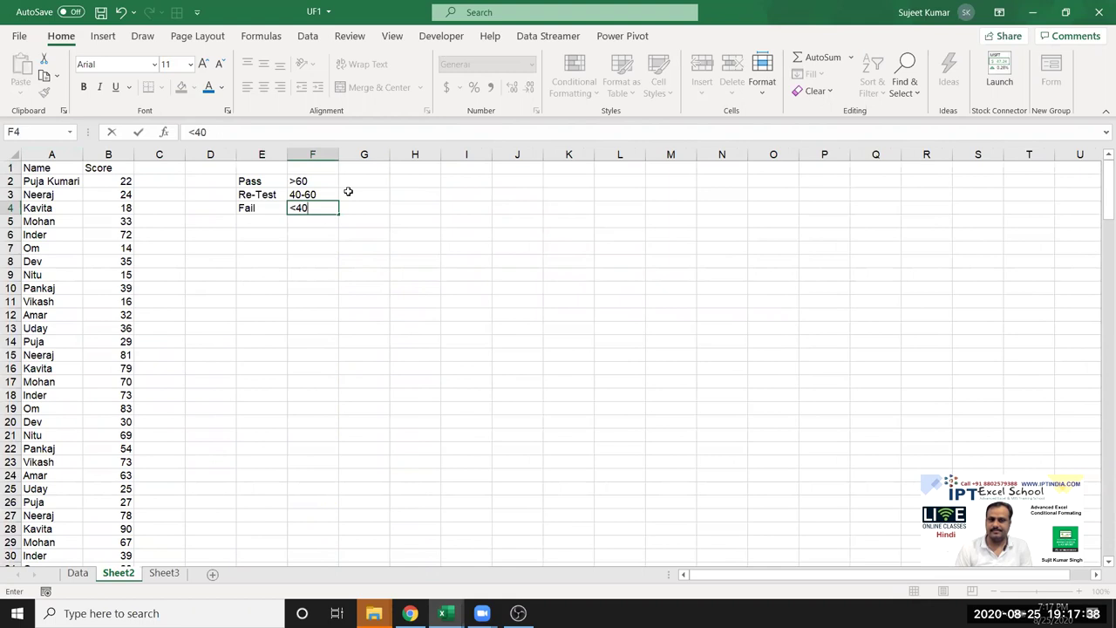
pyautogui.press('Return')
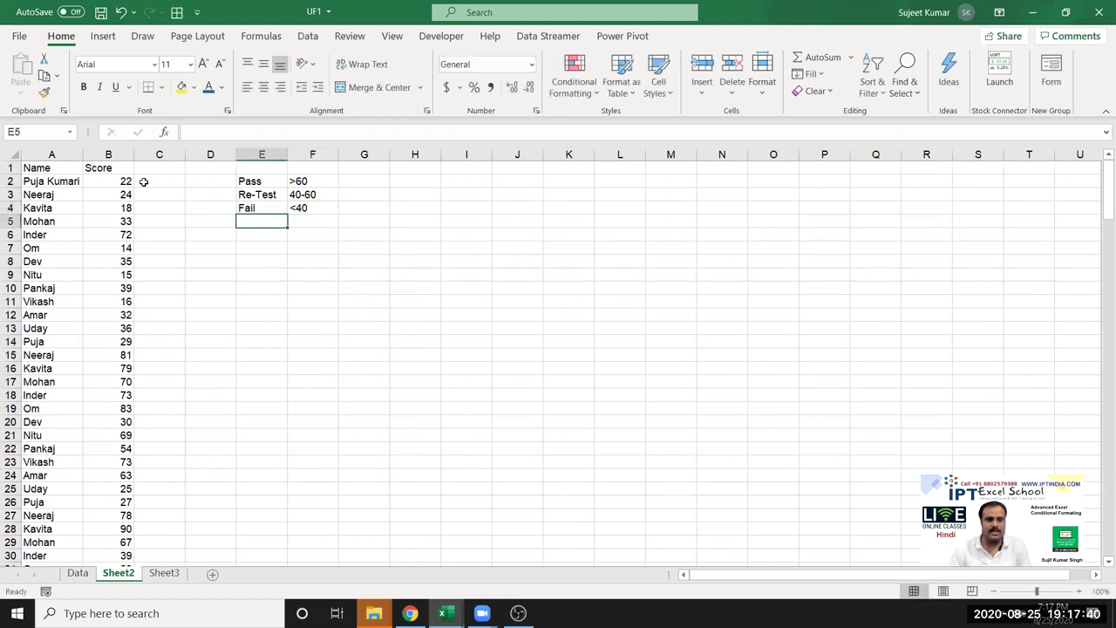
# Step: Begin an IF formula in cell C2
pyautogui.click(144, 181)
pyautogui.write('=if')
pyautogui.press('Escape')
pyautogui.press('BackSpace')
pyautogui.write('f')
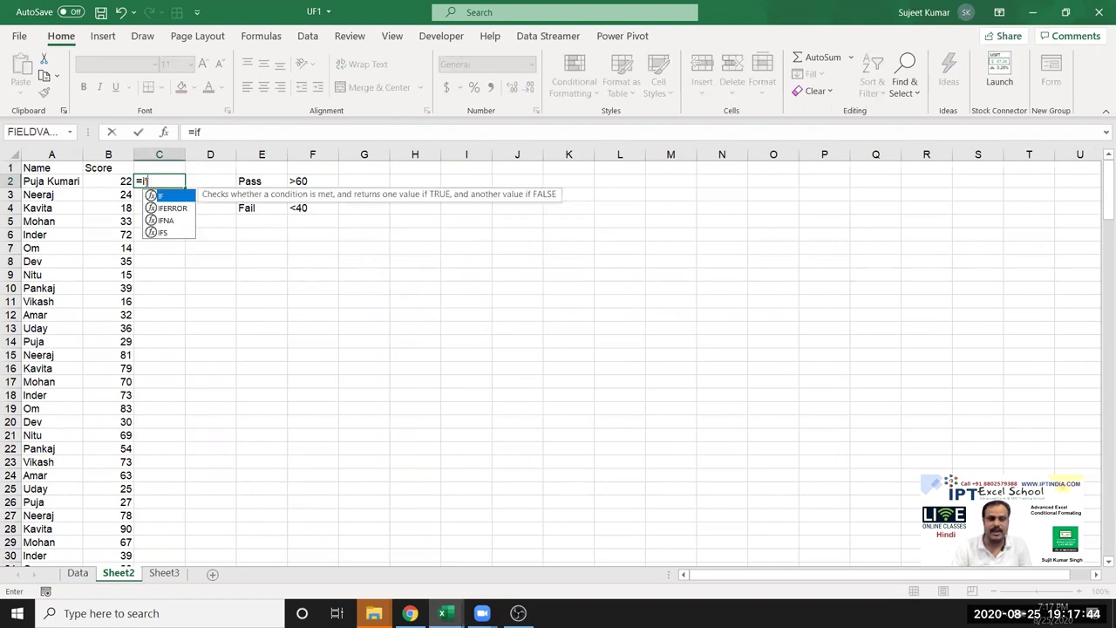
pyautogui.press('Tab')
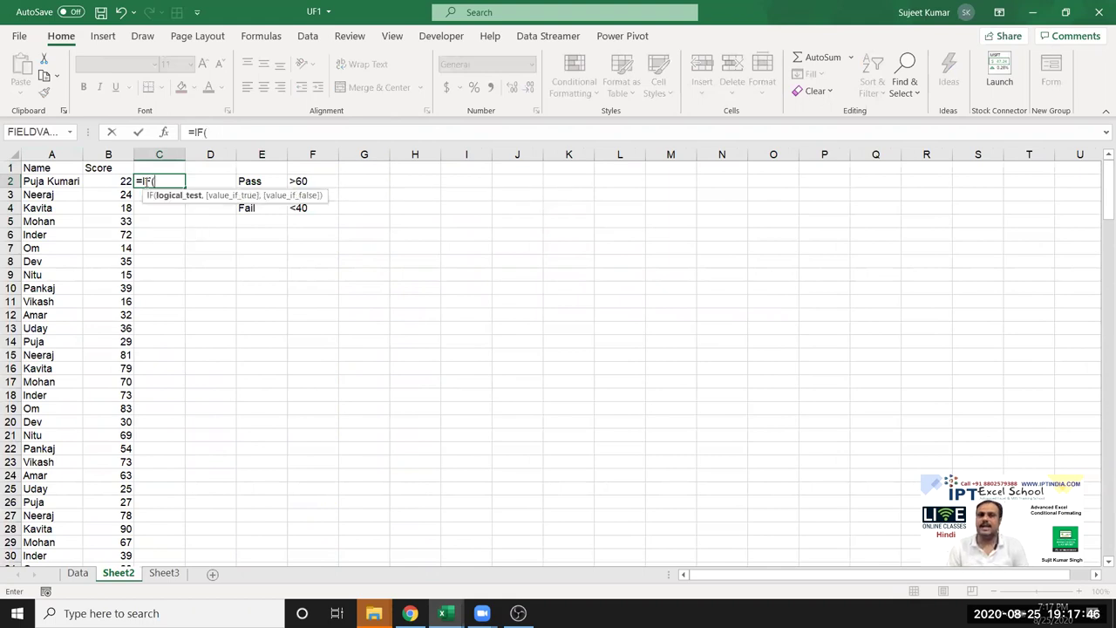
# Step: Cancel the IF formula and apply the 3 Symbols (Uncircled) icon set to the Score column
pyautogui.press('Escape')
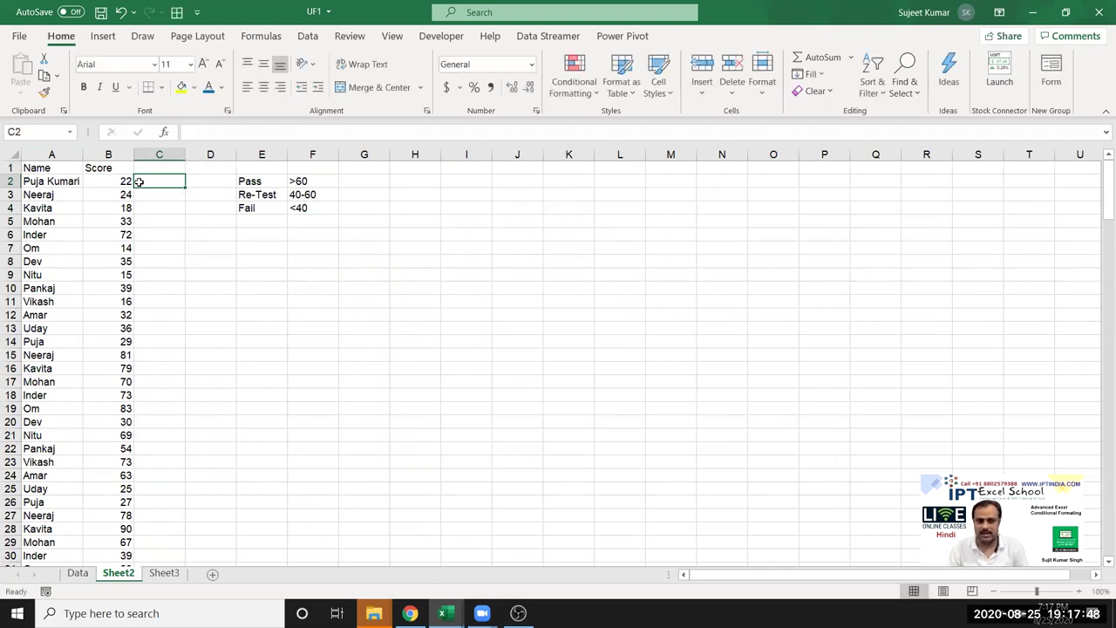
pyautogui.click(105, 154)
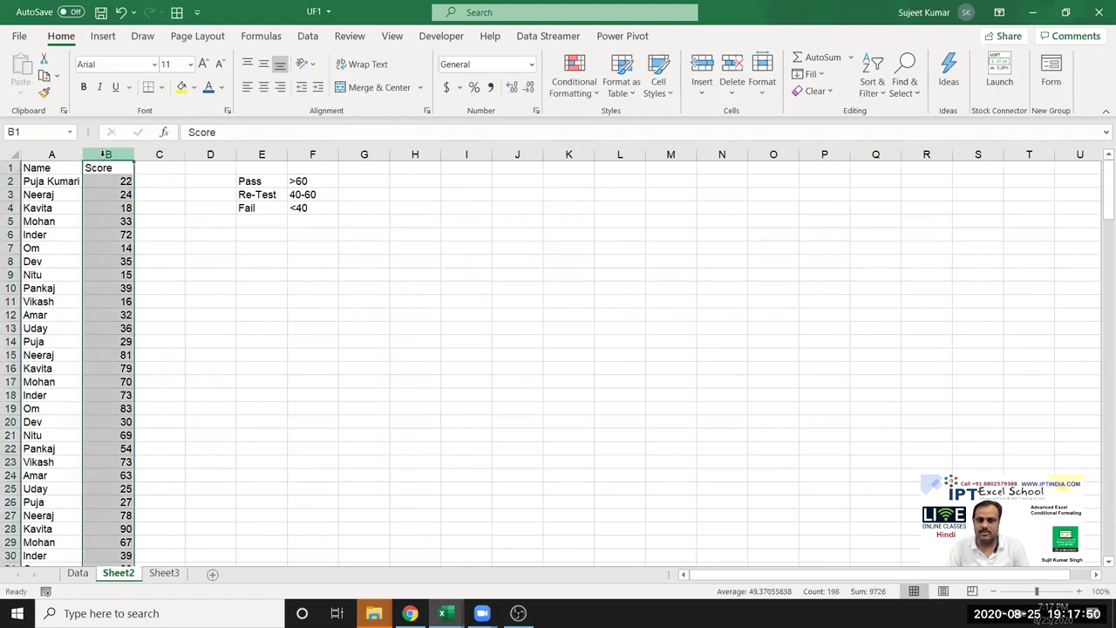
pyautogui.click(567, 87)
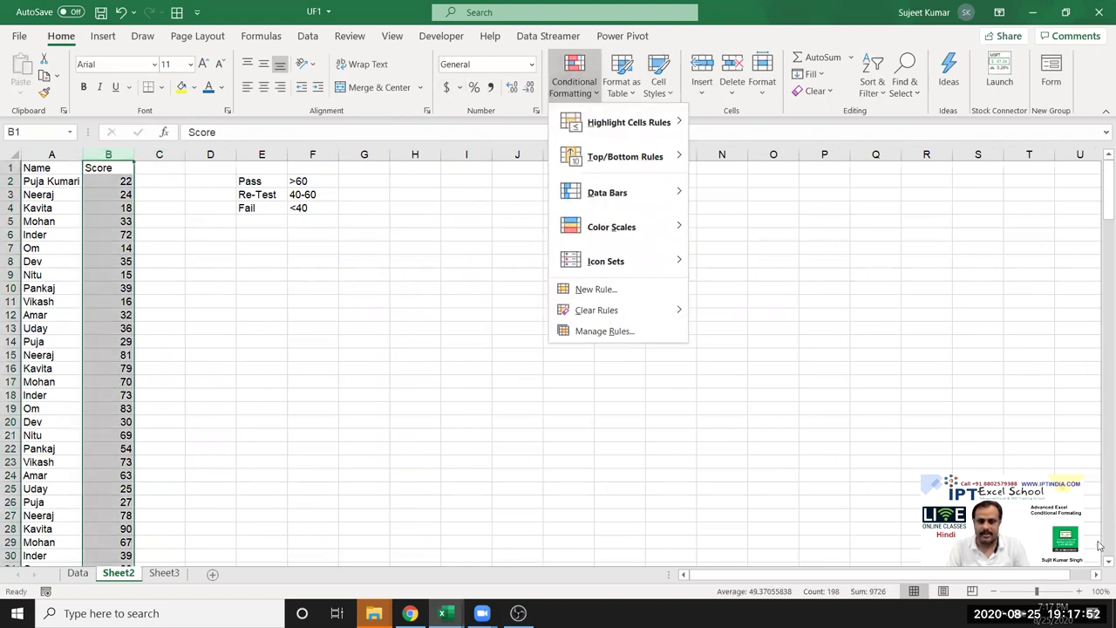
pyautogui.moveTo(617, 261)
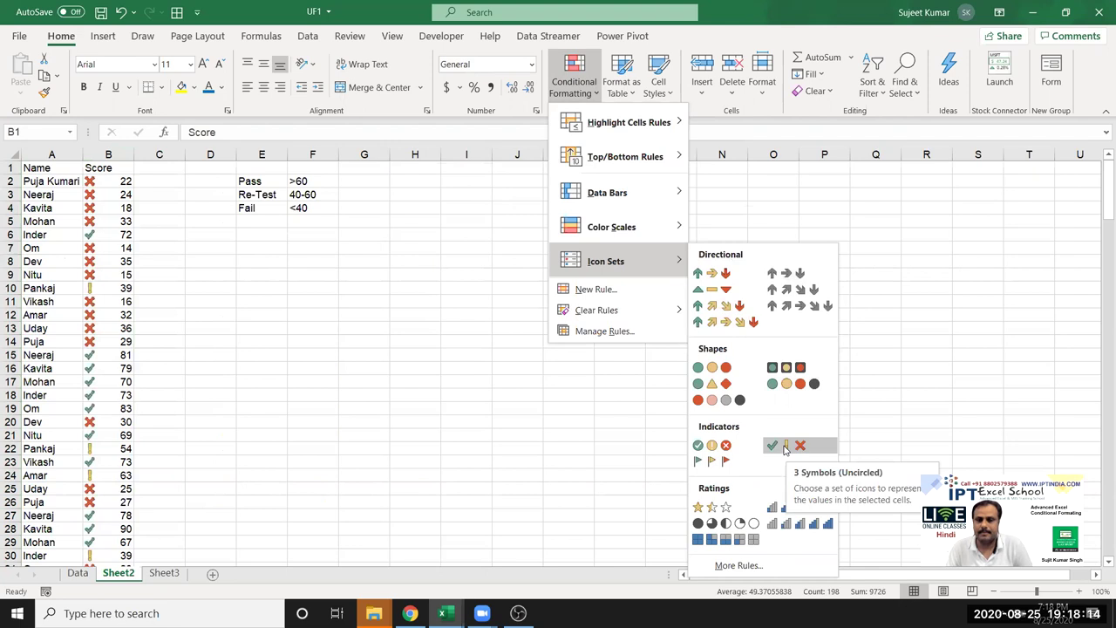
pyautogui.click(781, 448)
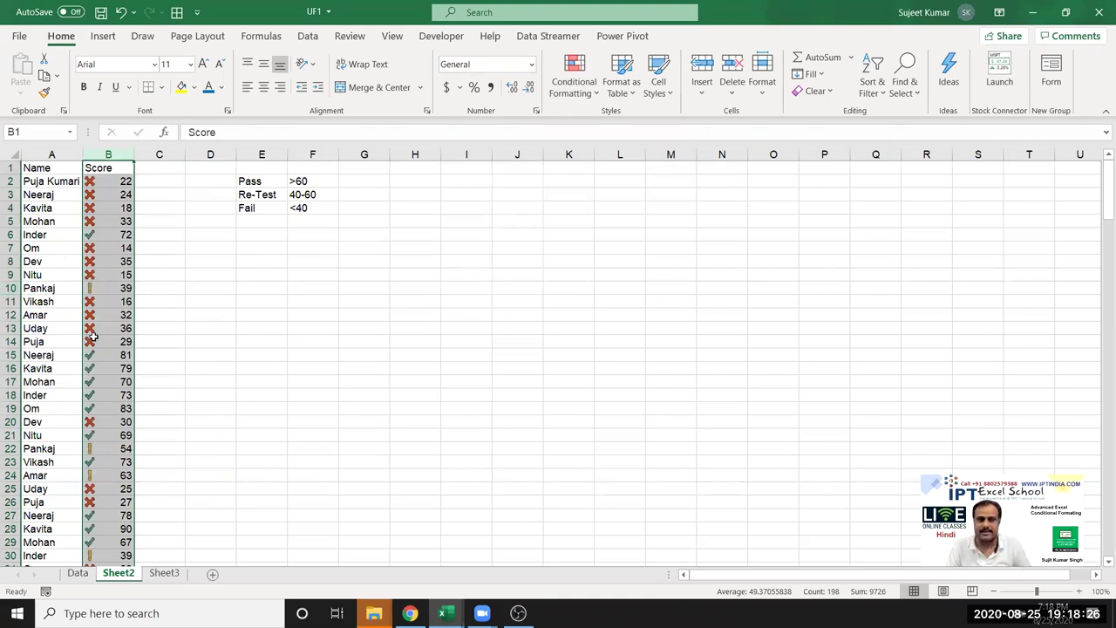
pyautogui.click(555, 95)
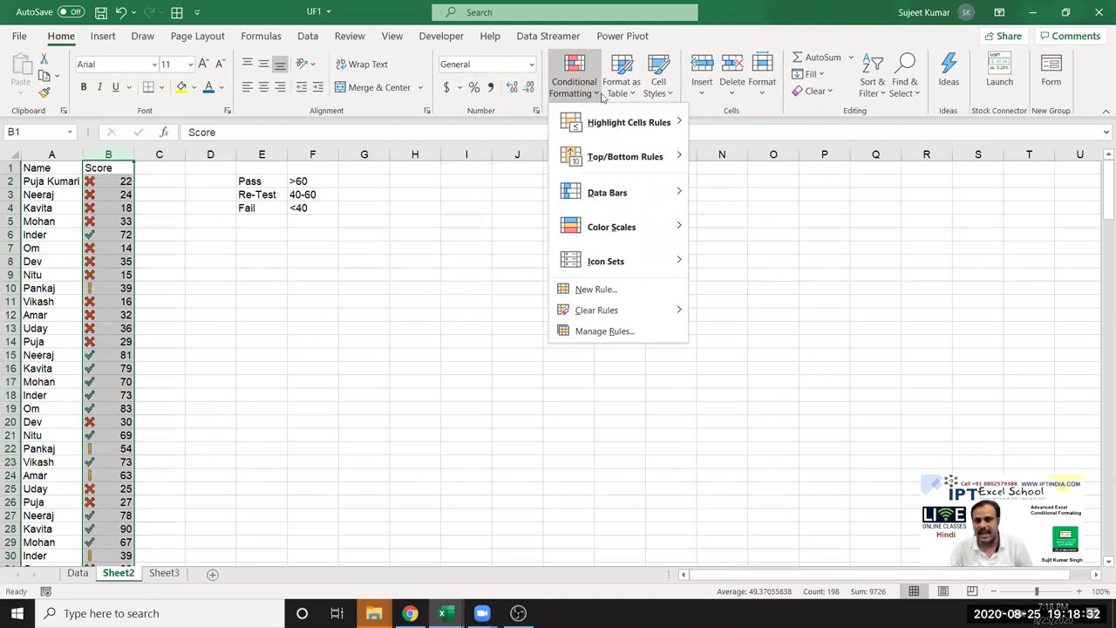
# Step: Edit the Score icon rule to Number thresholds: tick above 60, exclamation from 40
pyautogui.click(614, 332)
pyautogui.doubleClick(451, 253)
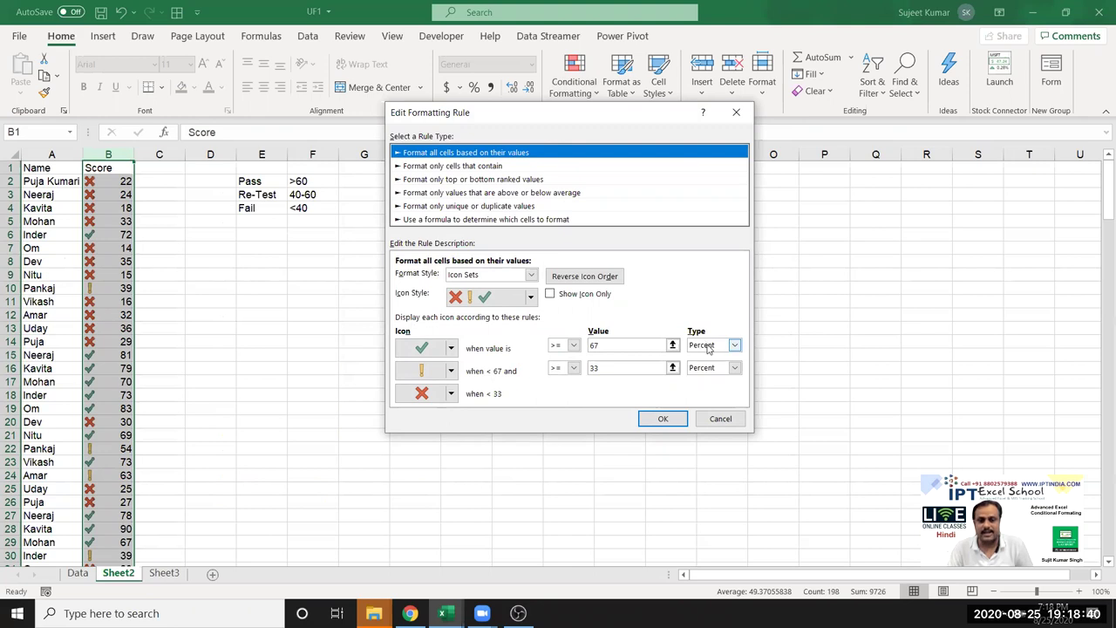
pyautogui.click(708, 346)
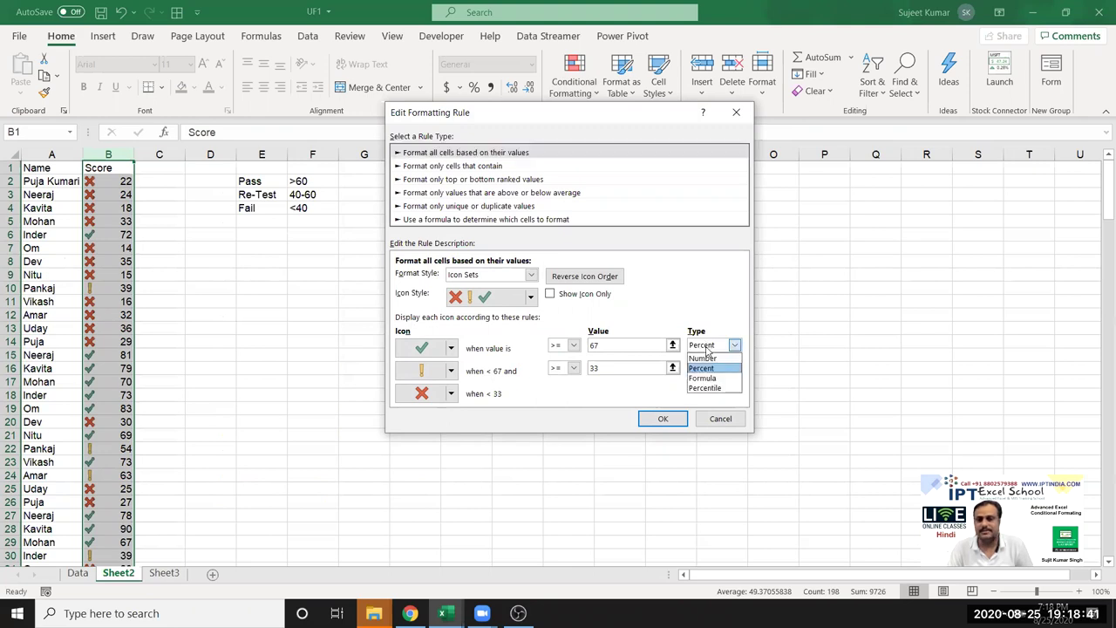
pyautogui.click(703, 357)
pyautogui.click(708, 368)
pyautogui.click(703, 382)
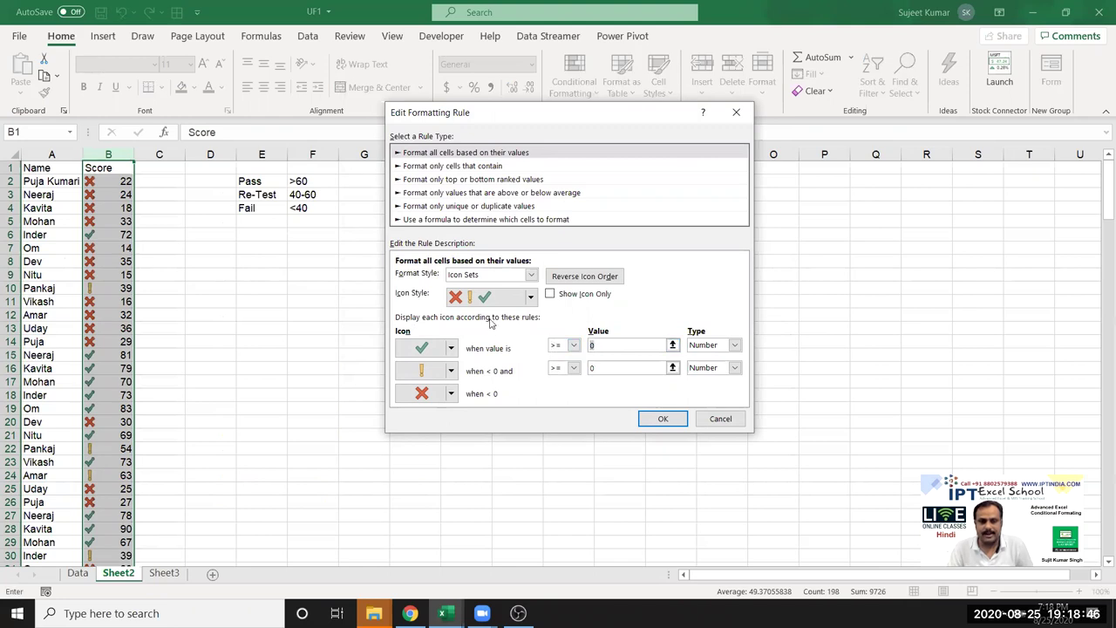
pyautogui.write('6')
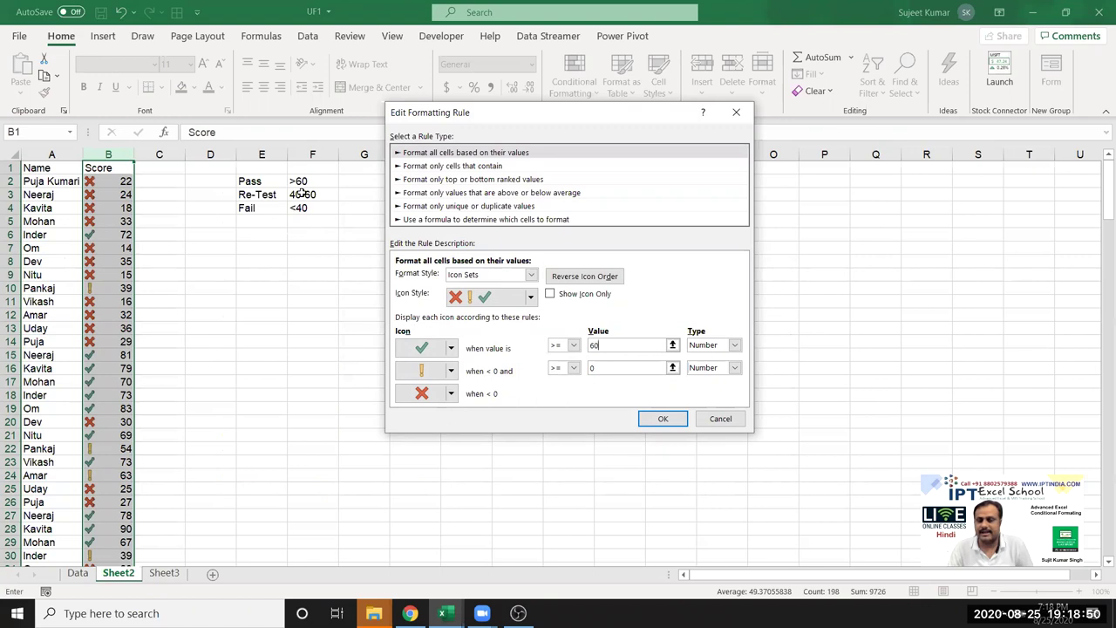
pyautogui.click(563, 346)
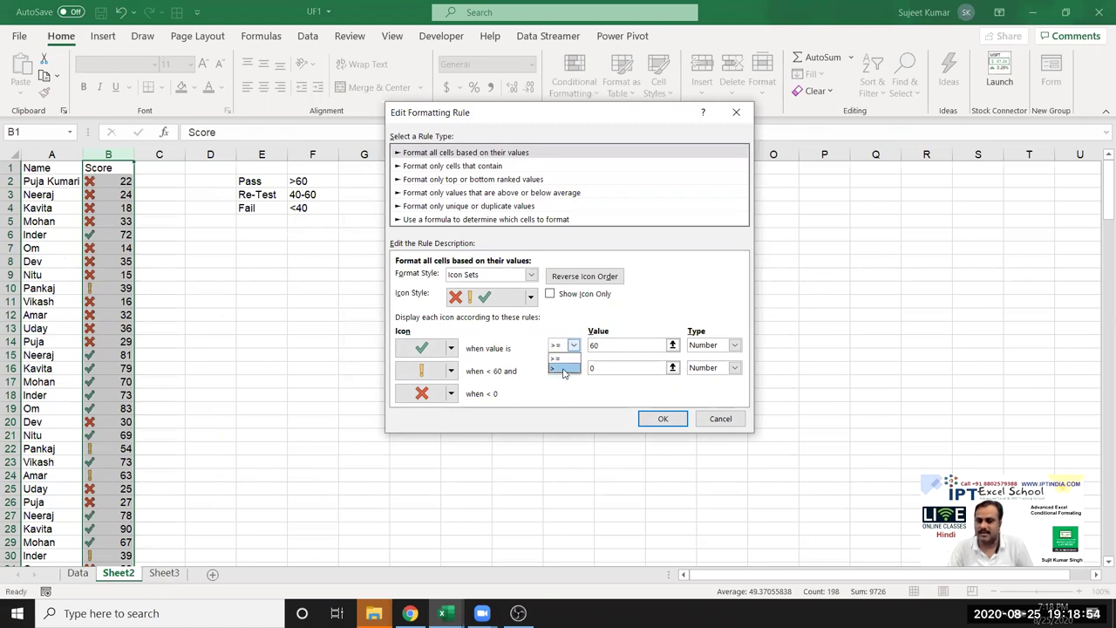
pyautogui.click(563, 369)
pyautogui.click(608, 367)
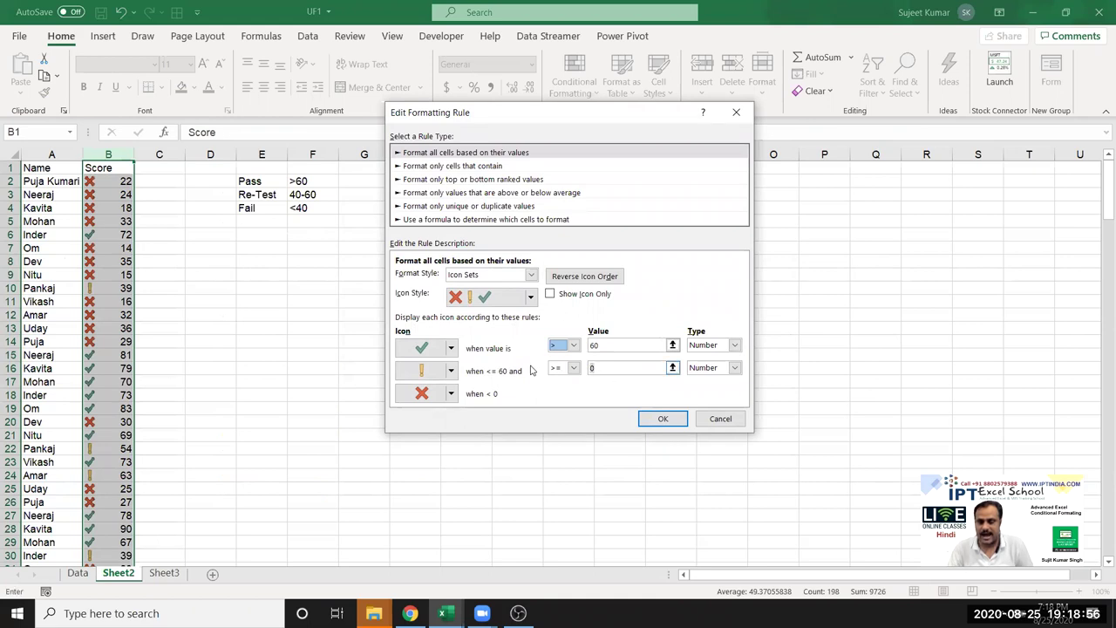
pyautogui.write('4')
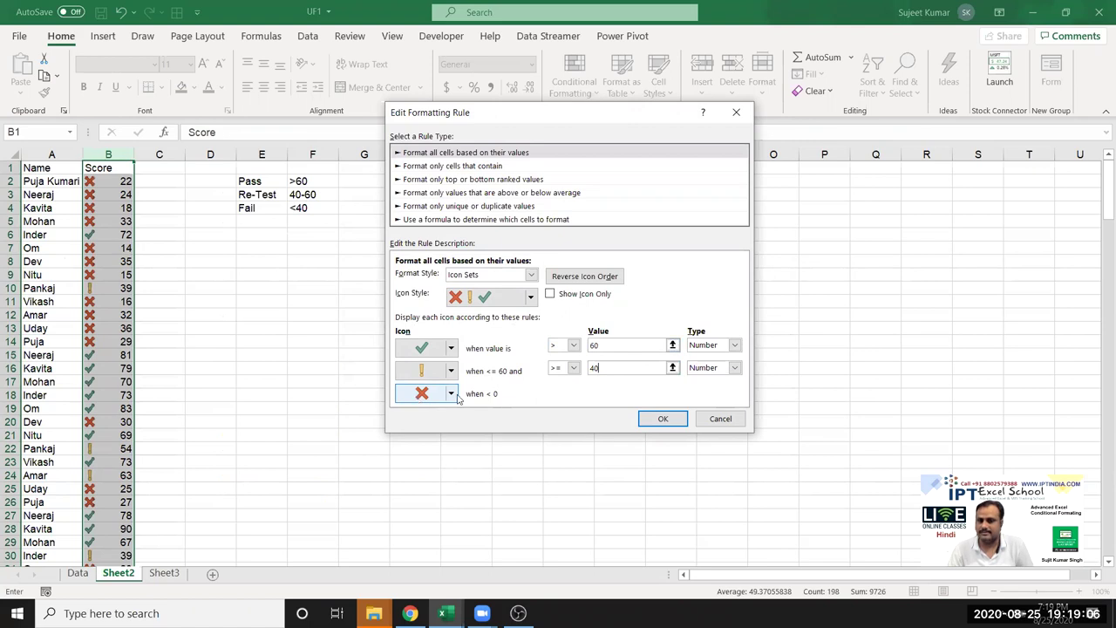
pyautogui.click(662, 419)
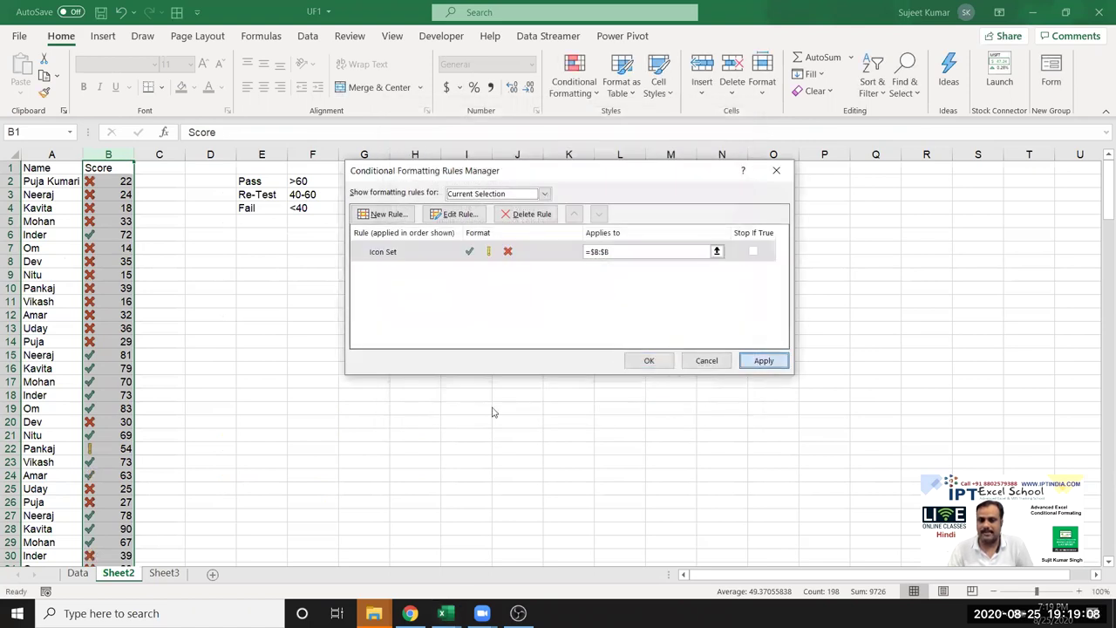
pyautogui.click(663, 361)
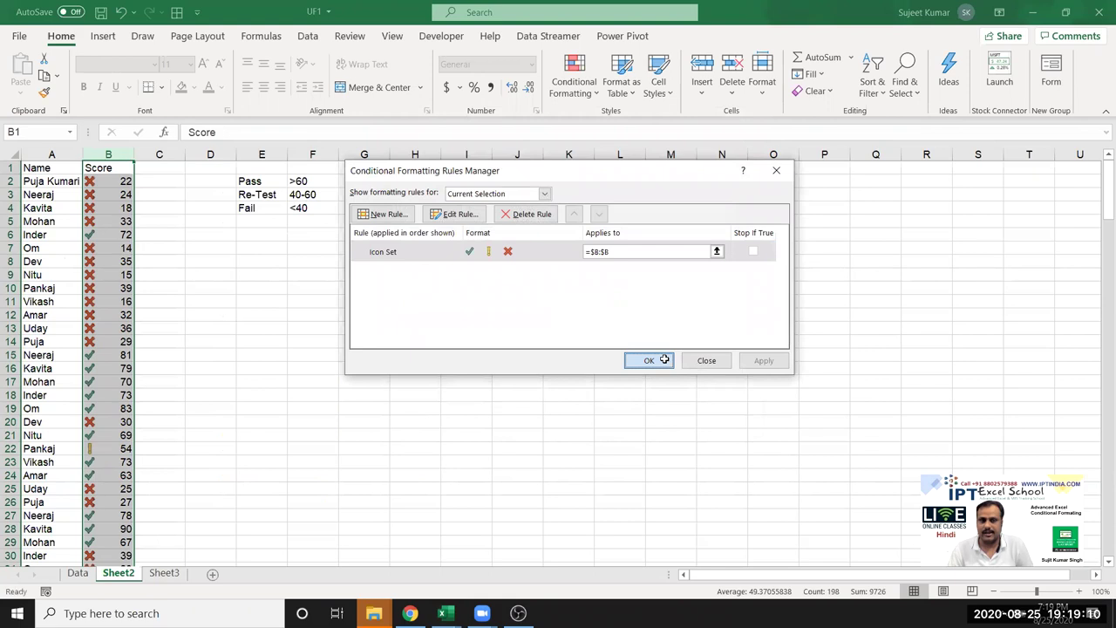
pyautogui.click(665, 360)
# Step: Enter 3, 2 and 1 in D2:D4 and select that range
pyautogui.click(213, 181)
pyautogui.write('3')
pyautogui.press('Return')
pyautogui.write('2')
pyautogui.press('Return')
pyautogui.write('1')
pyautogui.press('Return')
pyautogui.moveTo(214, 182); pyautogui.dragTo(213, 209)
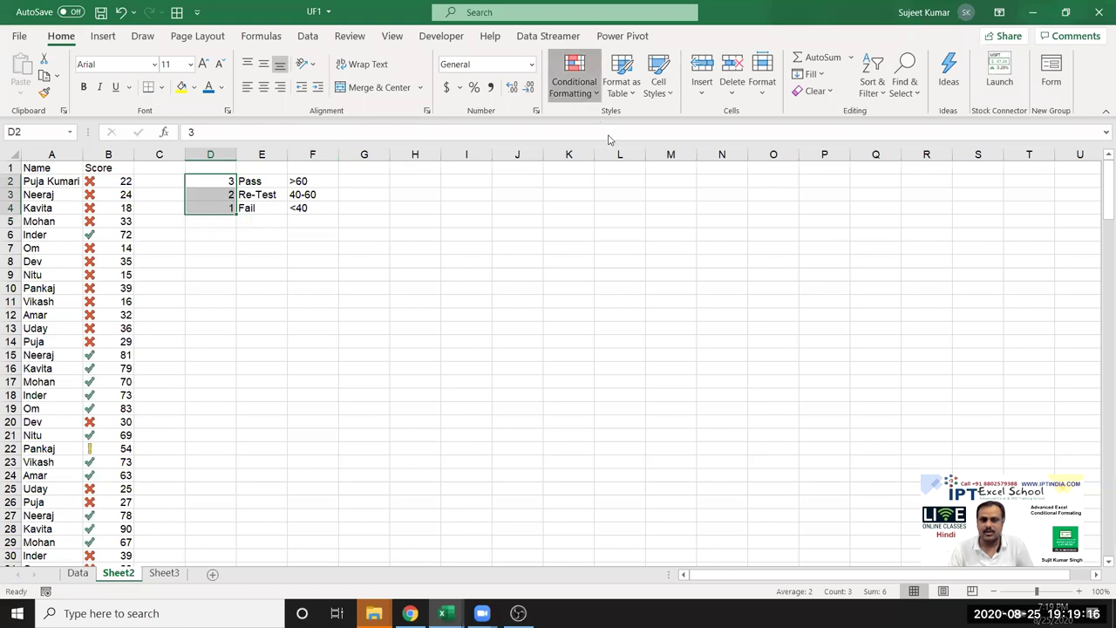
# Step: Apply the 3 Symbols icon set to D2:D4 with Show Icon Only, hiding the numbers
pyautogui.click(574, 81)
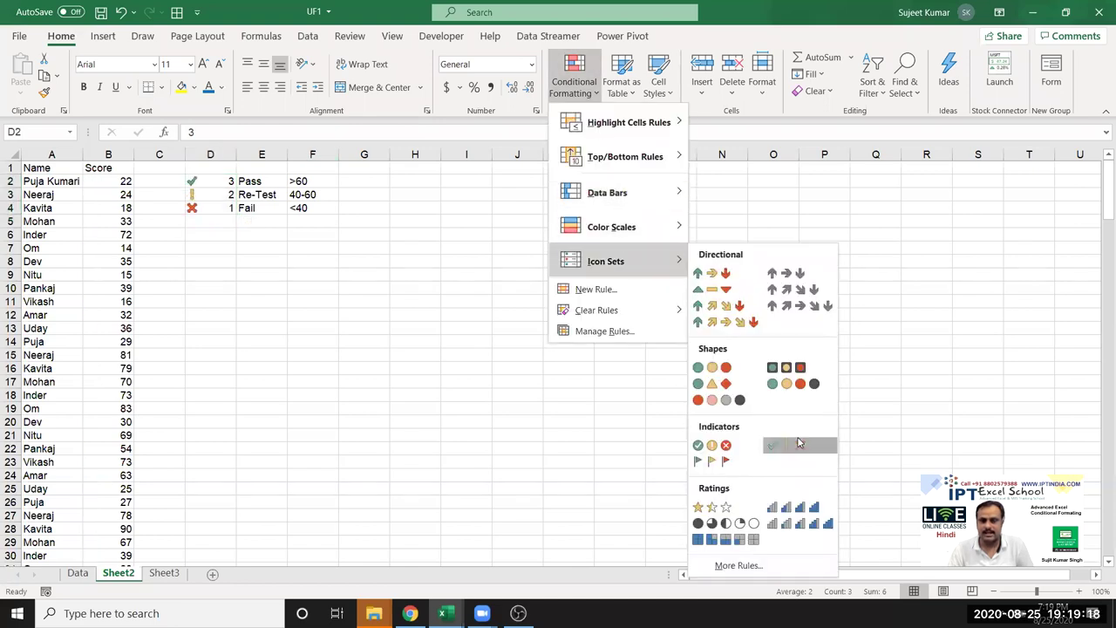
pyautogui.click(799, 443)
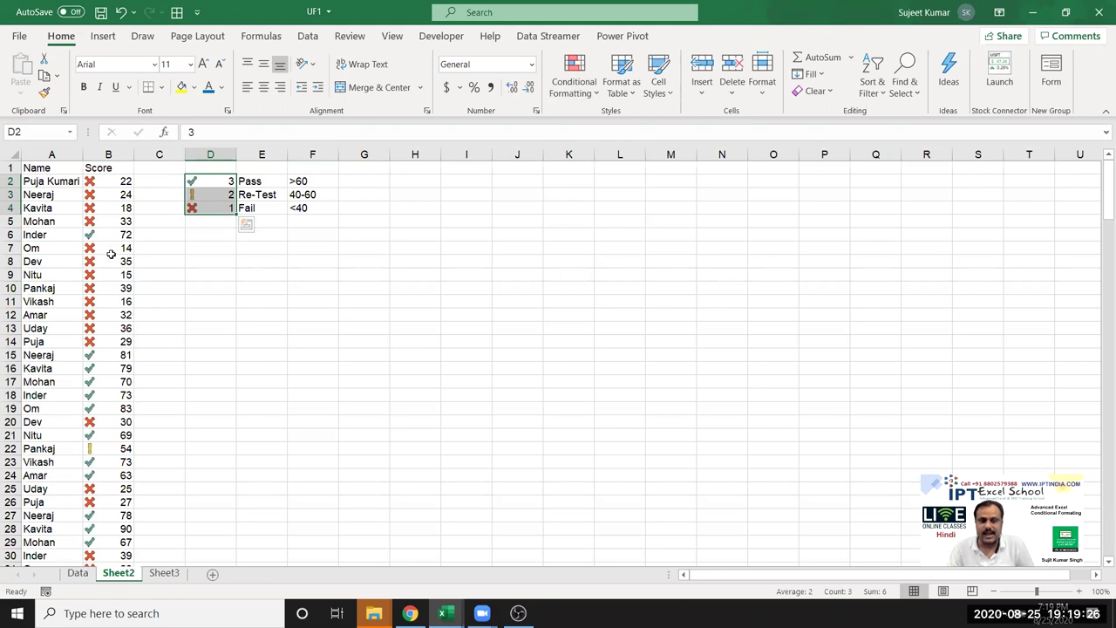
pyautogui.click(573, 79)
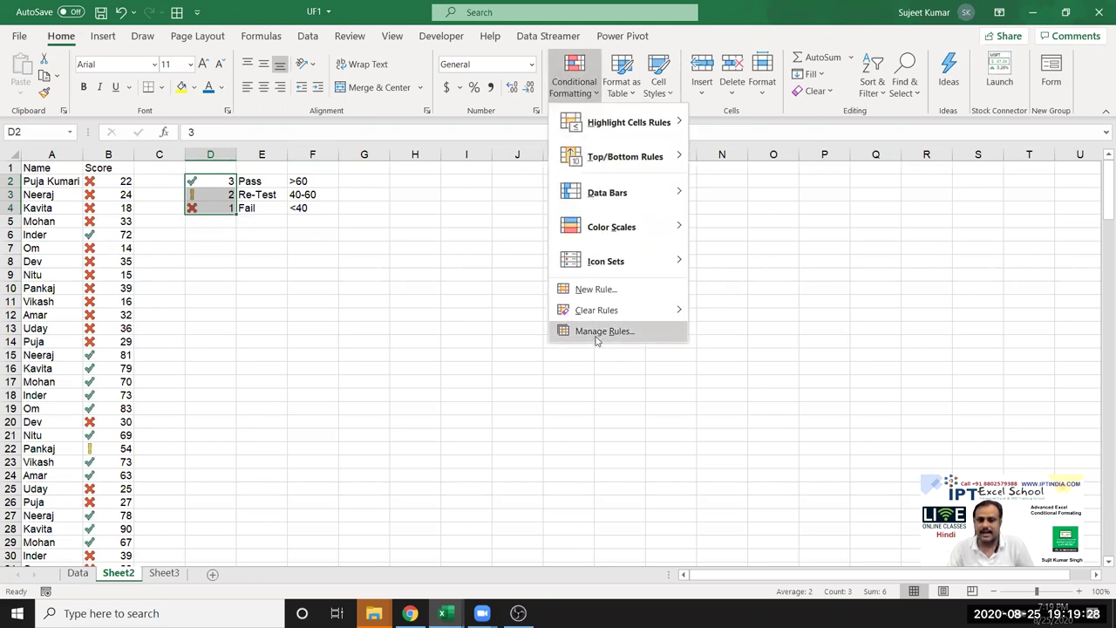
pyautogui.click(598, 334)
pyautogui.click(540, 258)
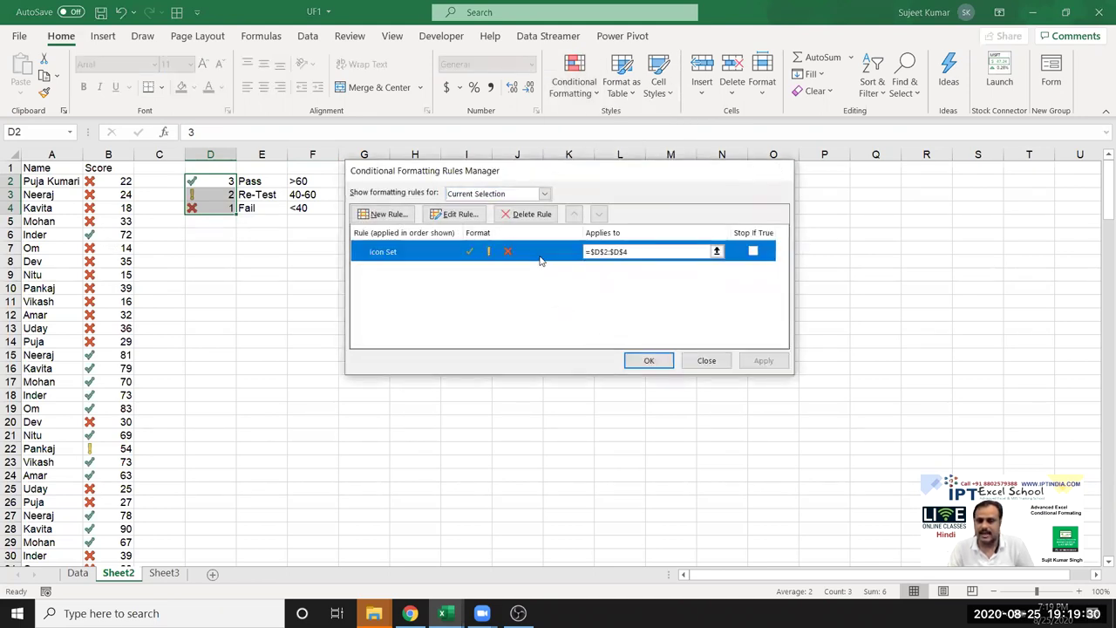
pyautogui.doubleClick(539, 258)
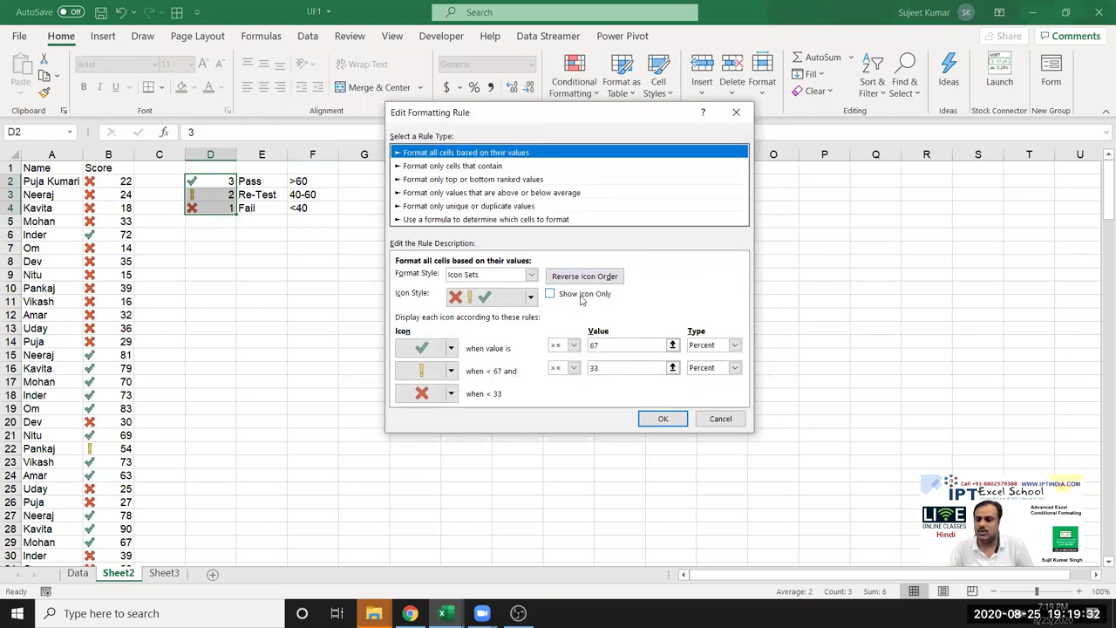
pyautogui.click(582, 296)
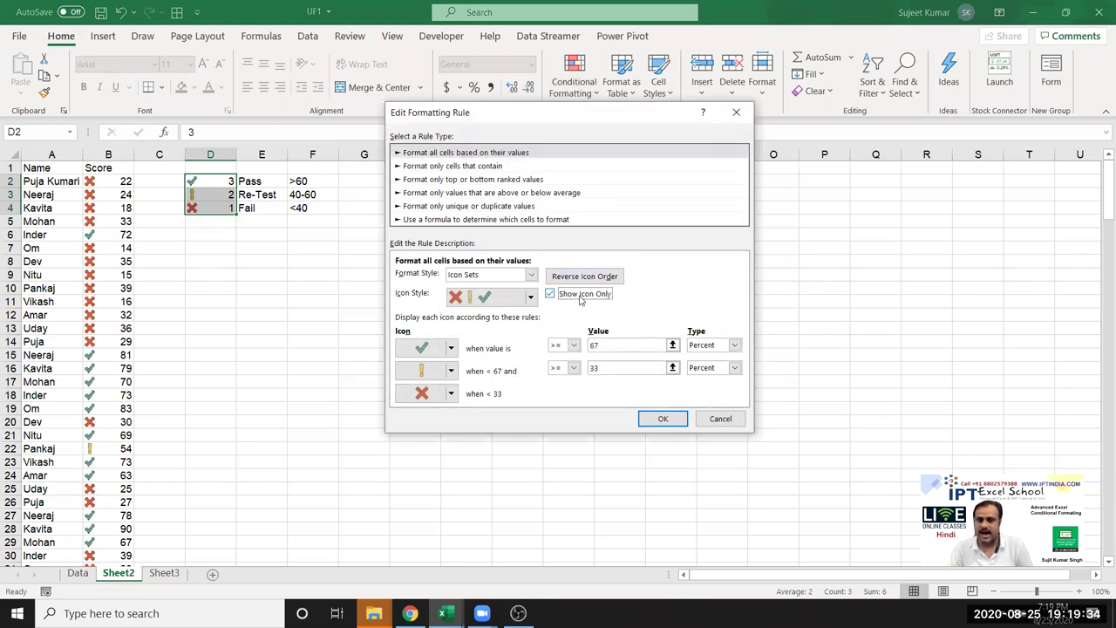
pyautogui.click(664, 418)
pyautogui.click(648, 360)
pyautogui.click(209, 279)
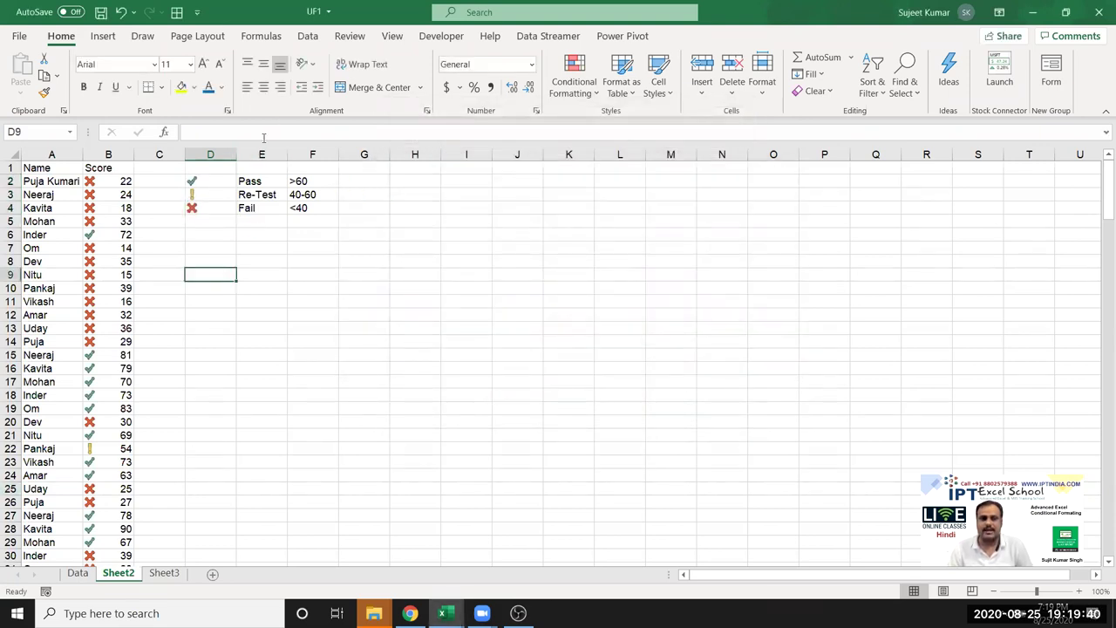
pyautogui.click(79, 574)
pyautogui.click(401, 356)
pyautogui.click(415, 155)
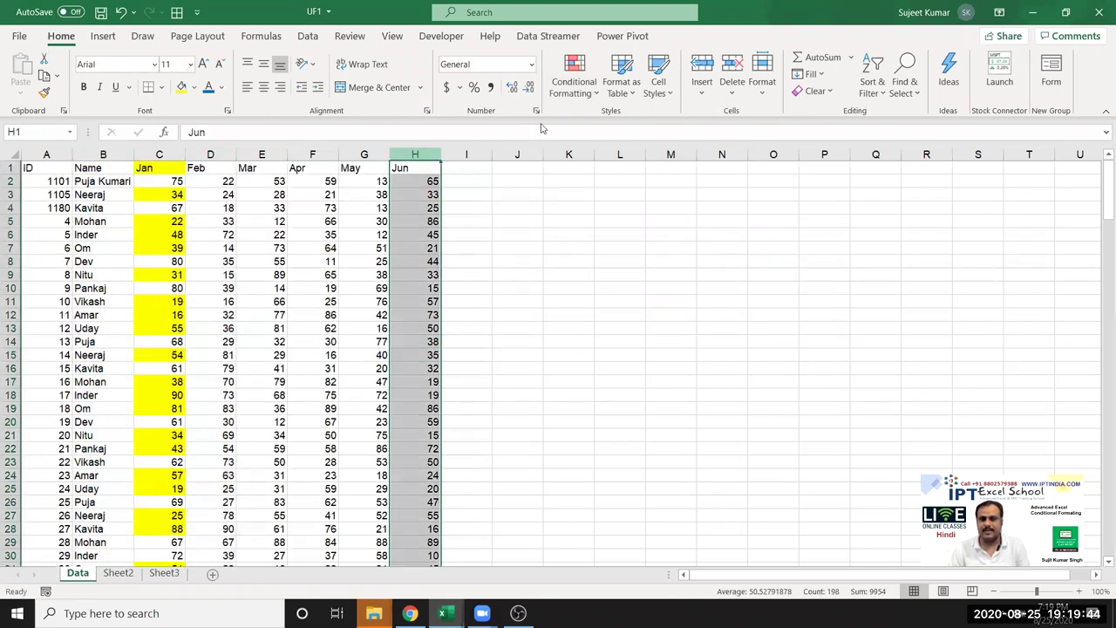
pyautogui.click(574, 83)
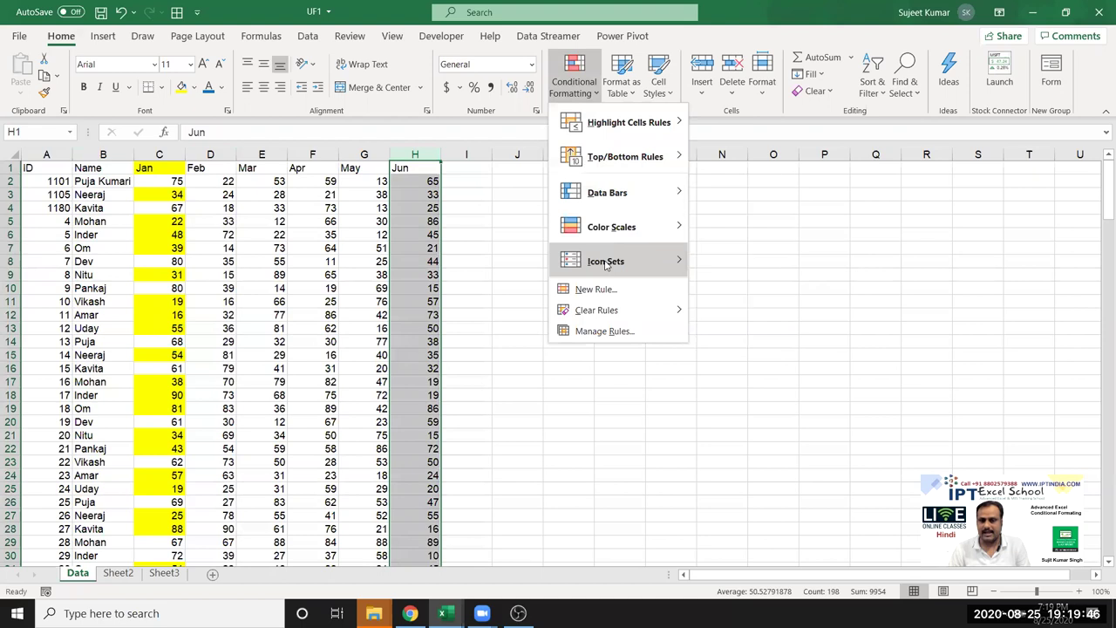
pyautogui.moveTo(605, 260)
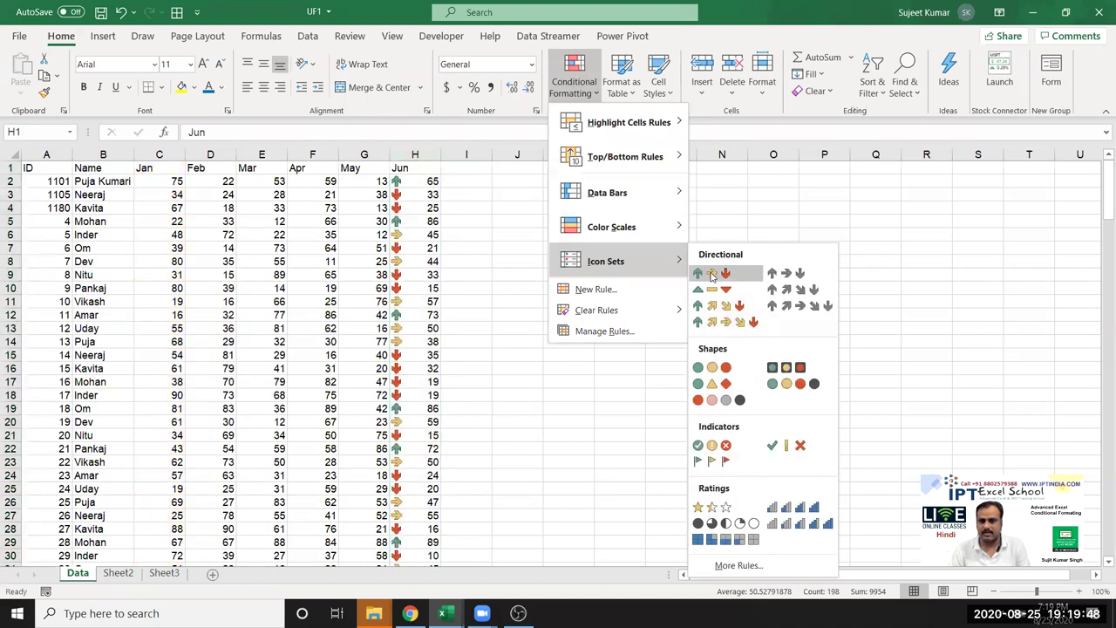
pyautogui.click(712, 273)
pyautogui.click(419, 275)
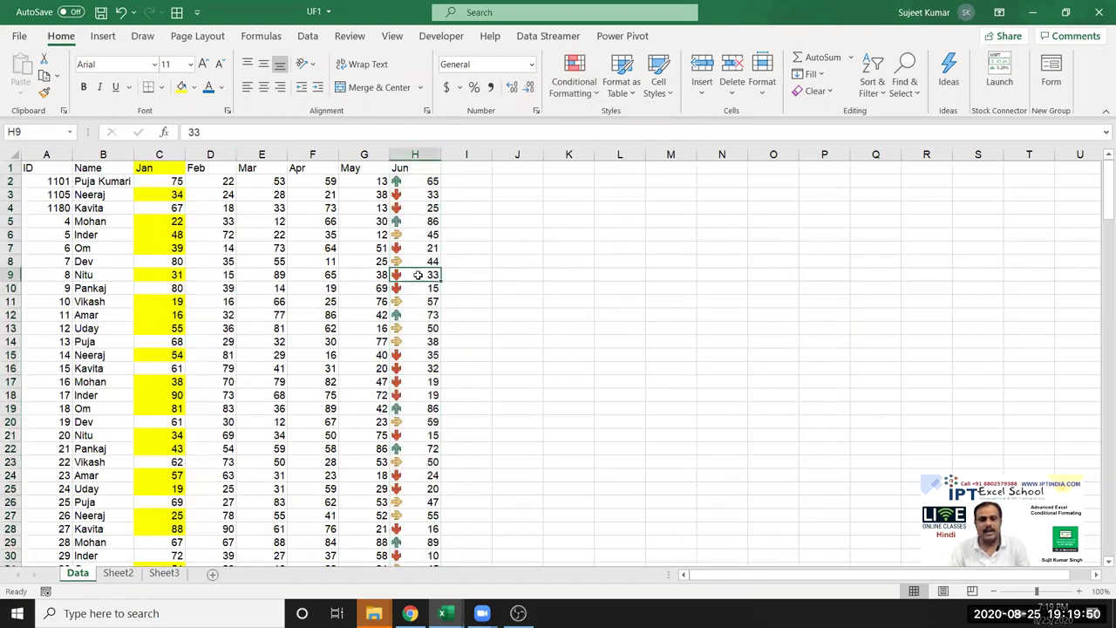
pyautogui.moveTo(438, 154); pyautogui.dragTo(418, 154)
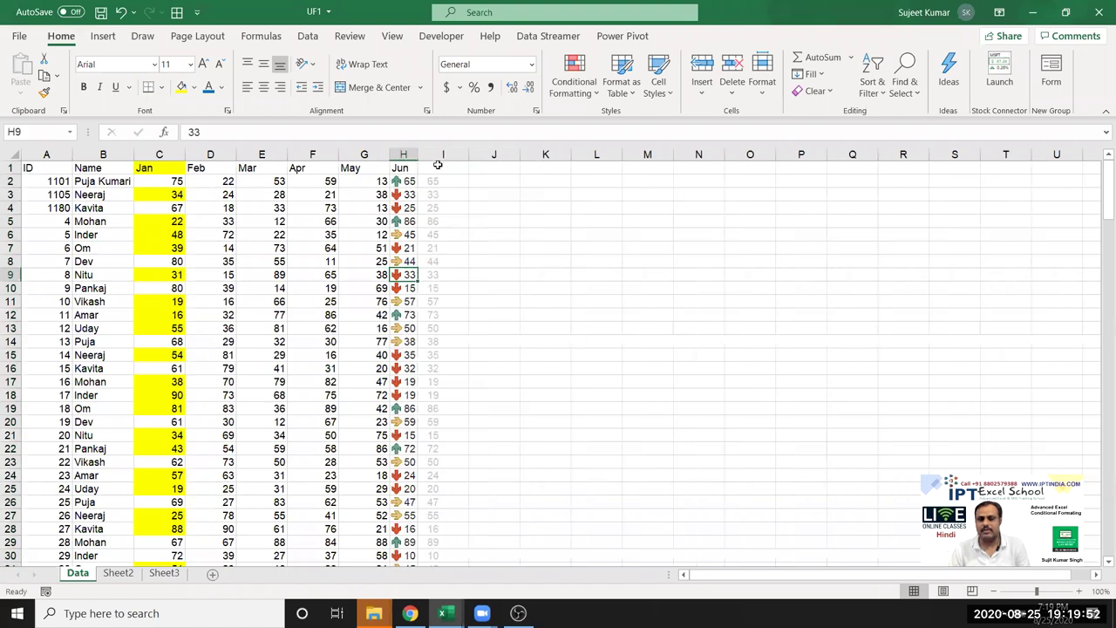
pyautogui.click(408, 182)
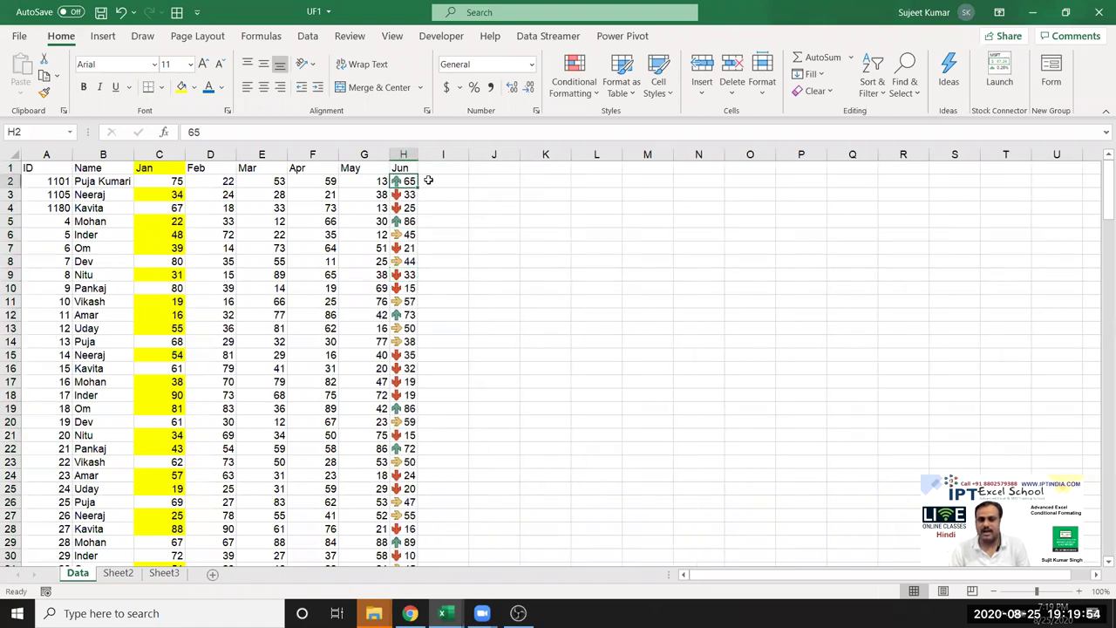
pyautogui.click(436, 179)
pyautogui.moveTo(418, 155); pyautogui.dragTo(440, 159)
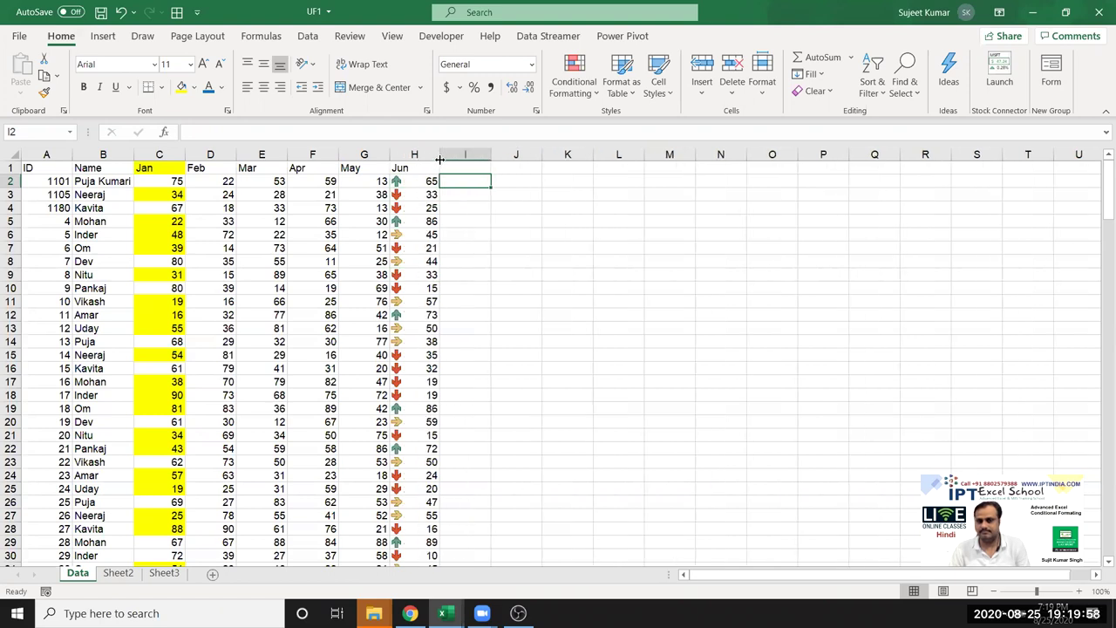
pyautogui.click(430, 183)
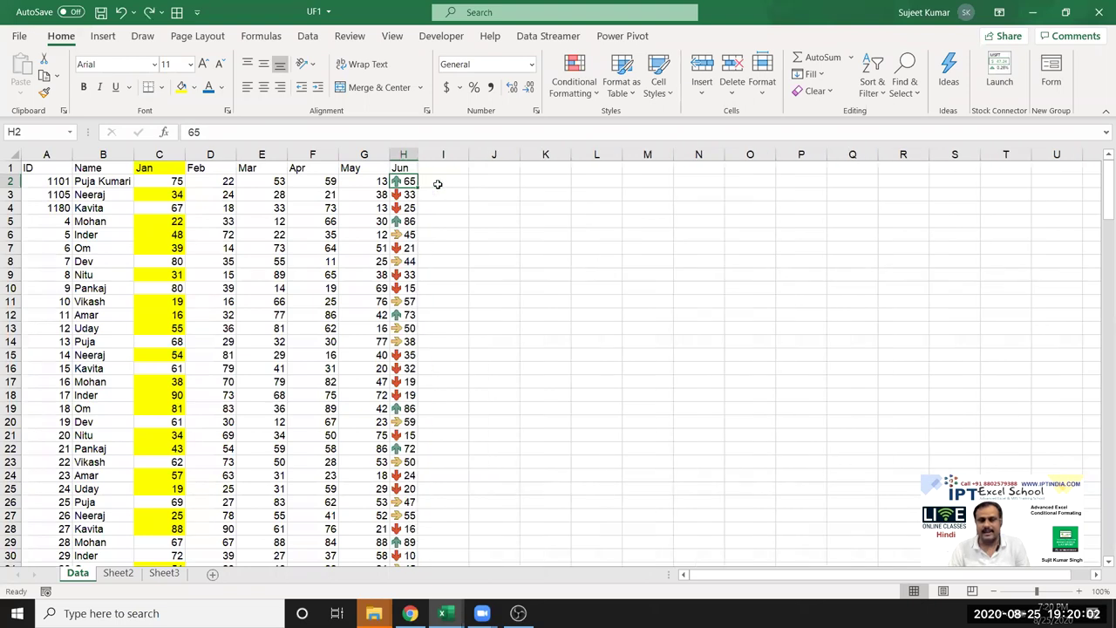
pyautogui.hotkey('ctrl', 'z')
# Step: Enter =H2 in I2 and fill it down column I
pyautogui.click(484, 181)
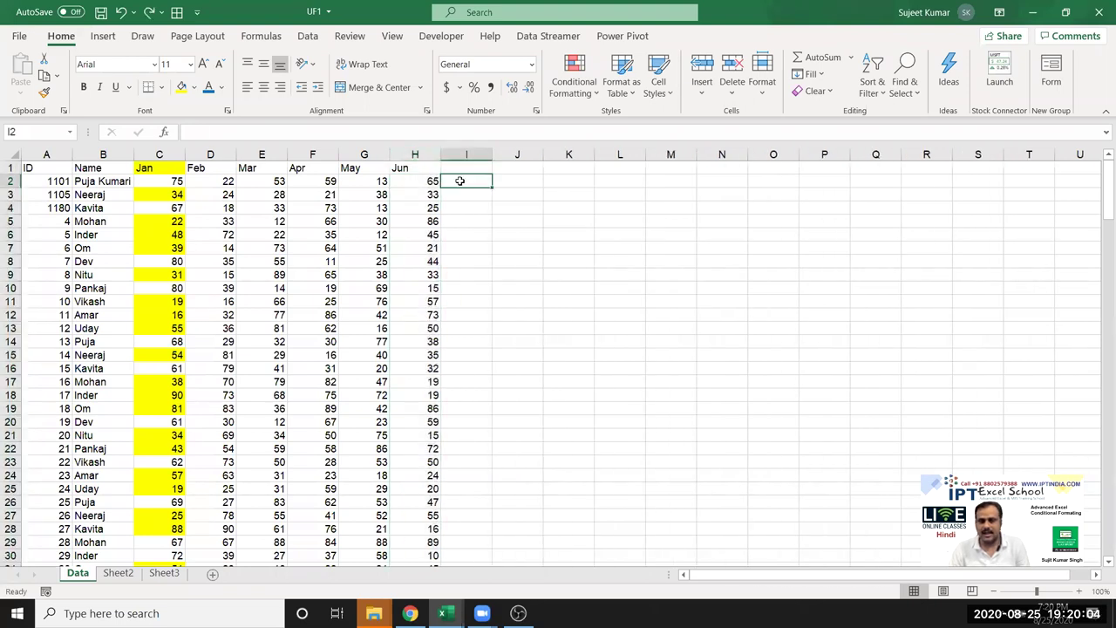
pyautogui.write('=')
pyautogui.press('Left')
pyautogui.press('Return')
pyautogui.click(484, 180)
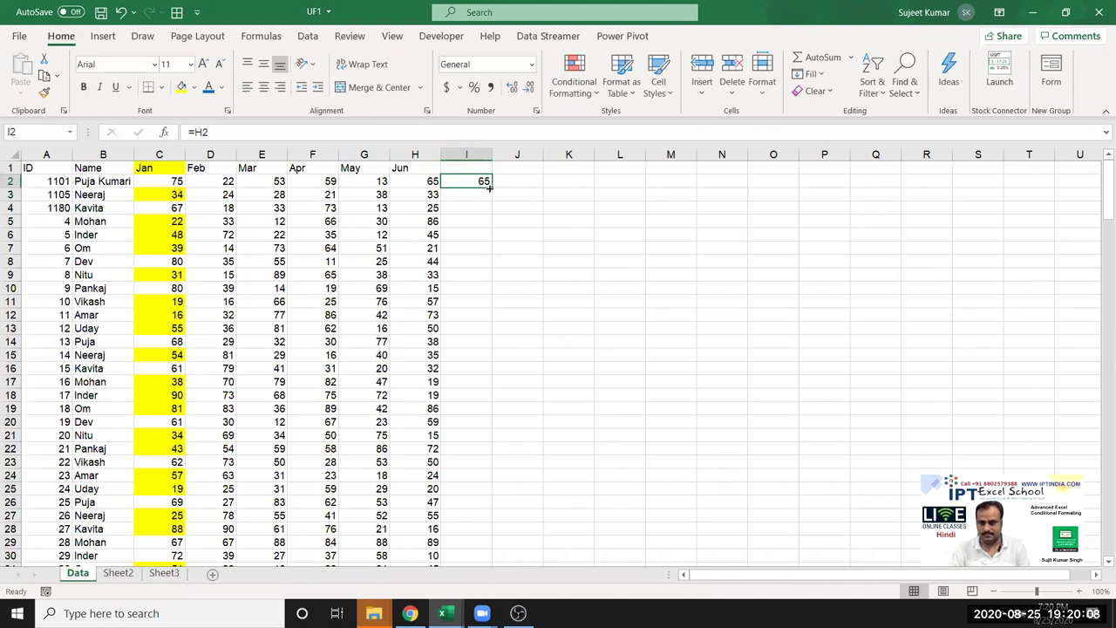
pyautogui.doubleClick(489, 186)
# Step: Give column I icon-only 3 Arrows icons and narrow the column
pyautogui.click(574, 77)
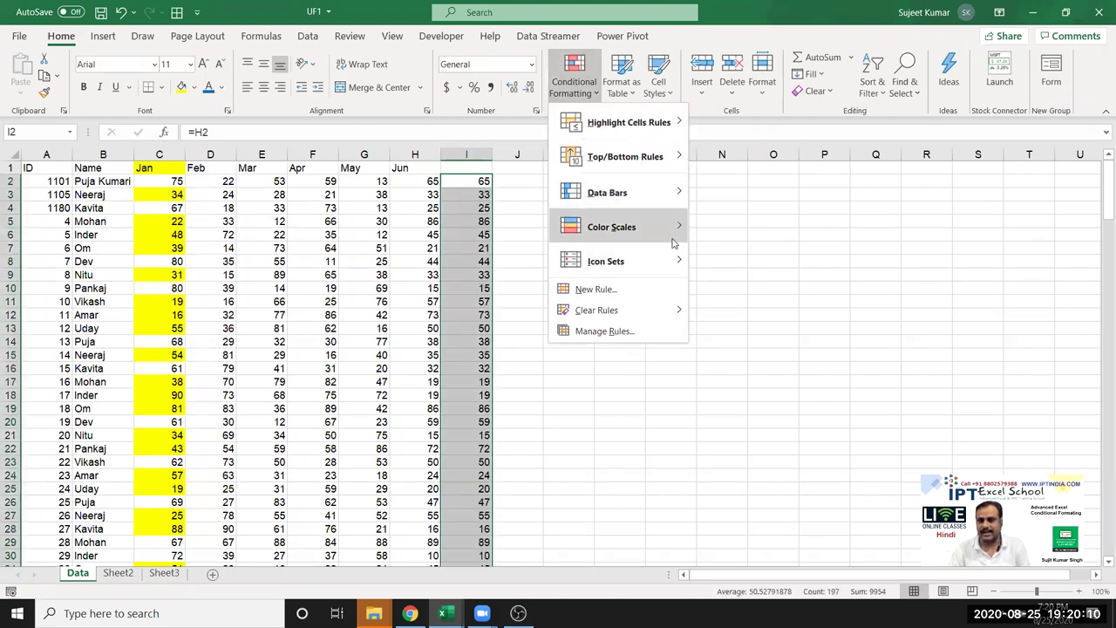
pyautogui.moveTo(605, 260)
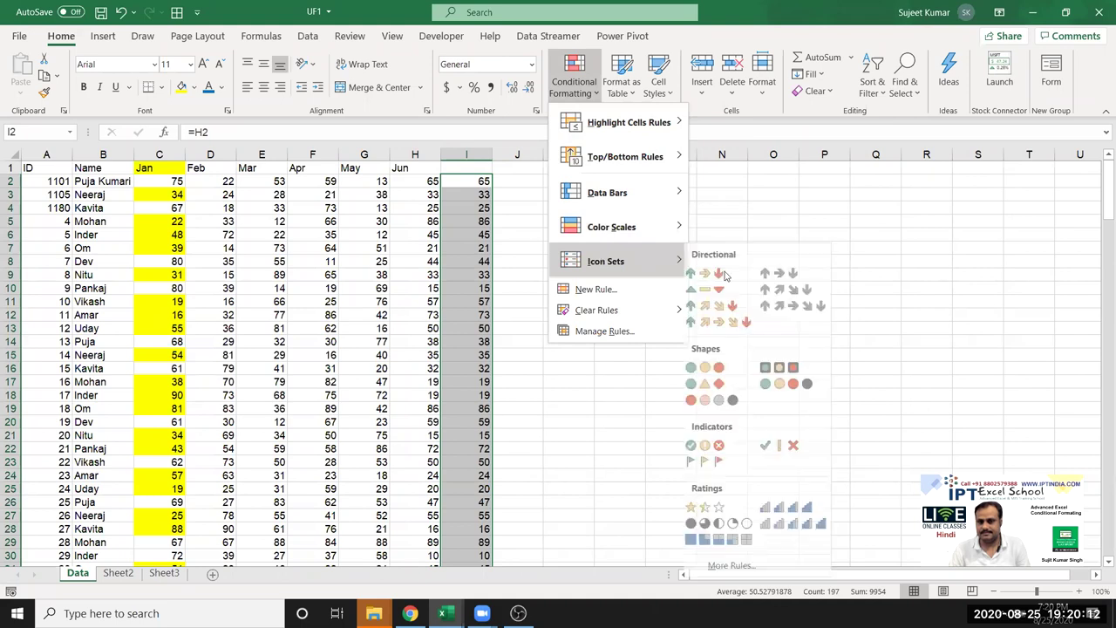
pyautogui.click(724, 274)
pyautogui.click(574, 77)
pyautogui.click(628, 338)
pyautogui.doubleClick(530, 252)
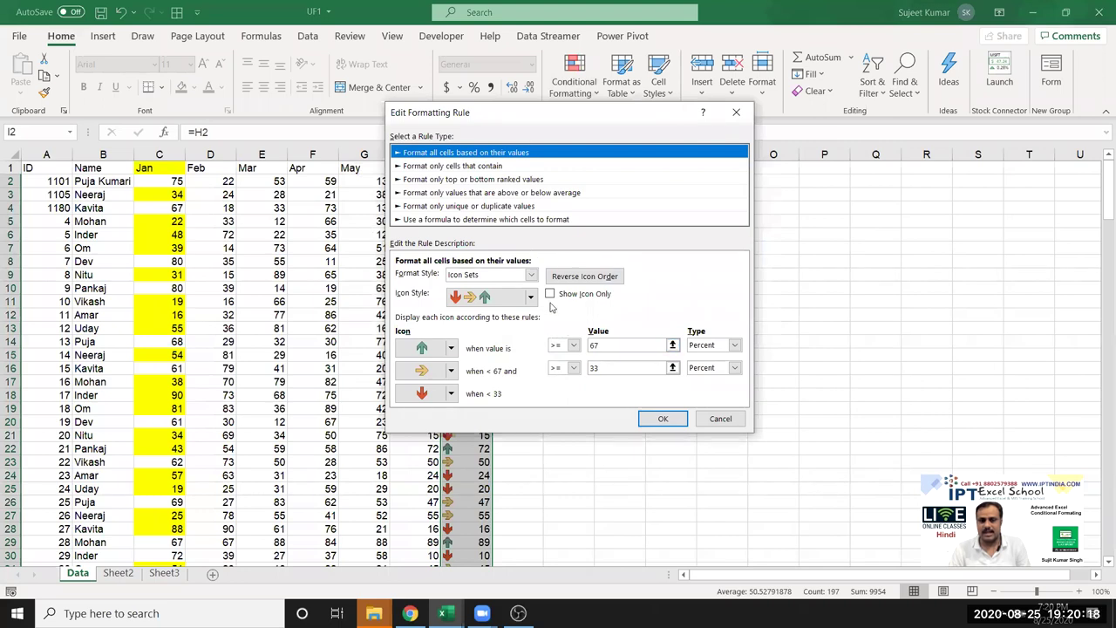
pyautogui.click(550, 294)
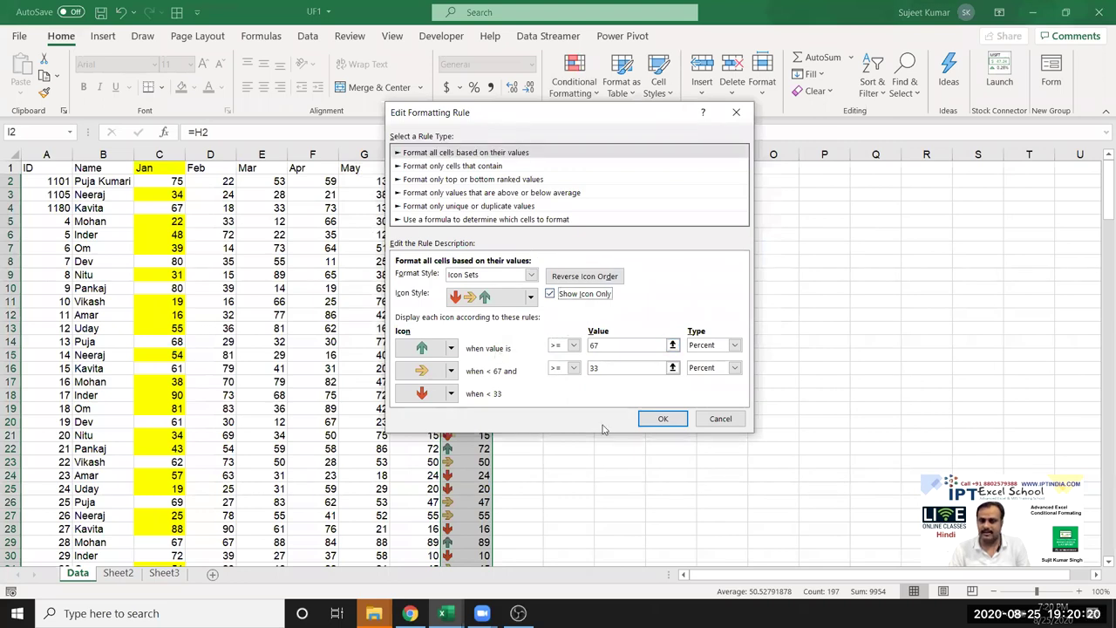
pyautogui.click(661, 420)
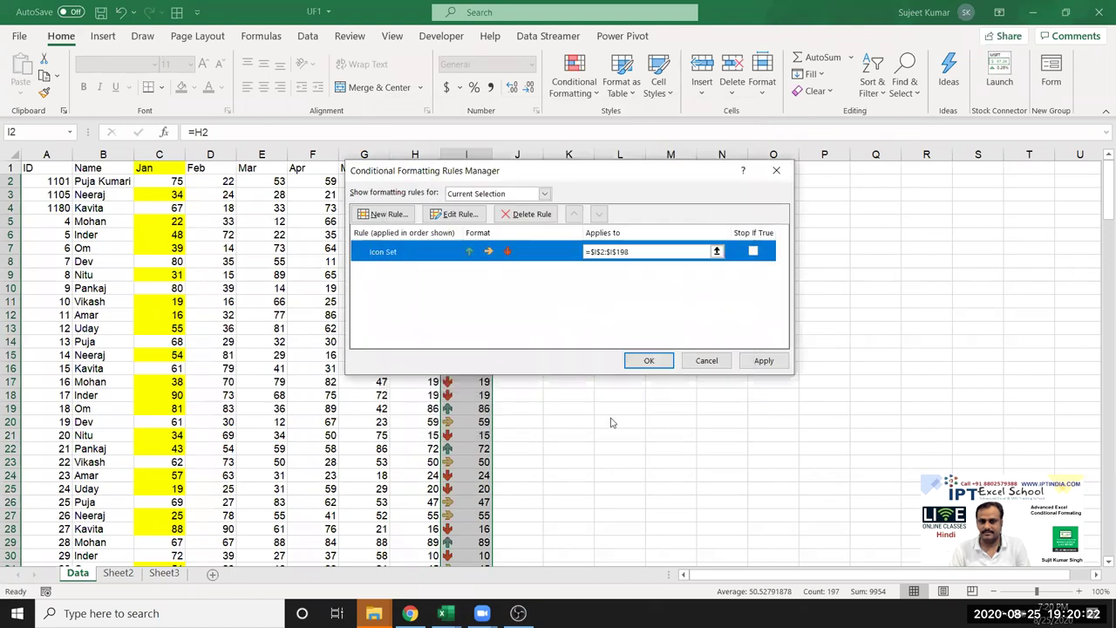
pyautogui.click(761, 362)
pyautogui.click(650, 361)
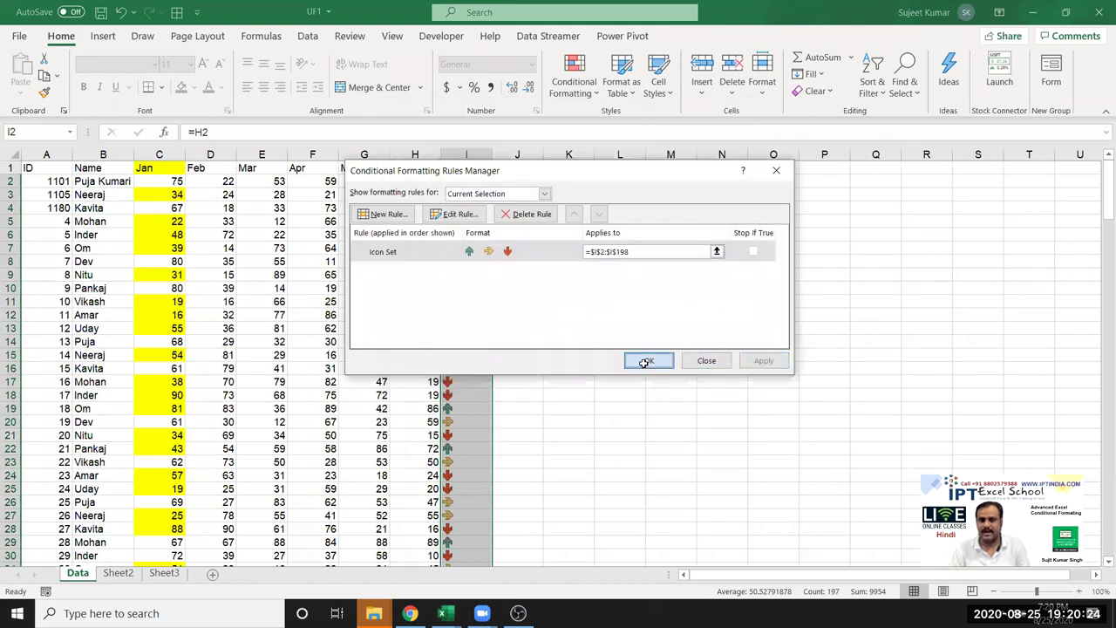
pyautogui.moveTo(496, 154); pyautogui.dragTo(459, 154)
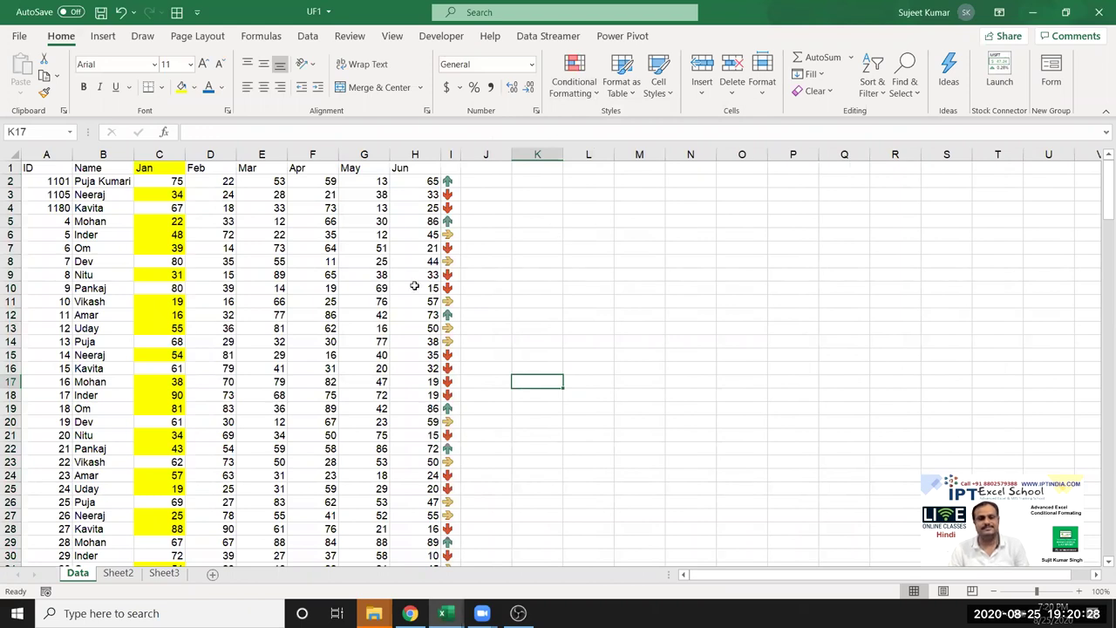
pyautogui.click(642, 267)
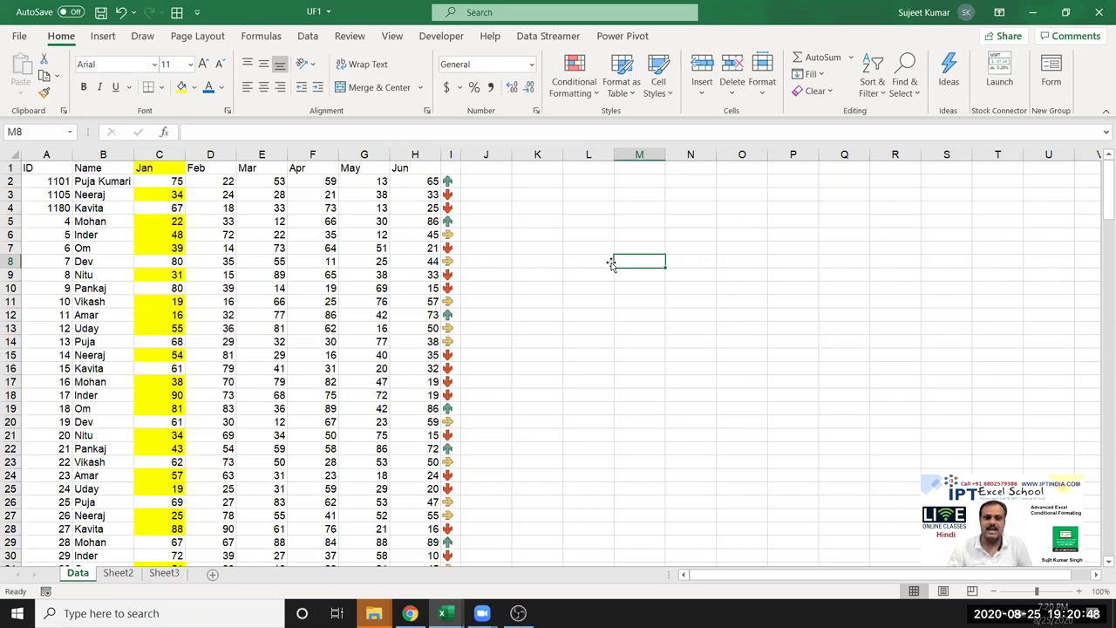
# Step: Add gradient data bars to the May column and open its rule for editing
pyautogui.click(352, 154)
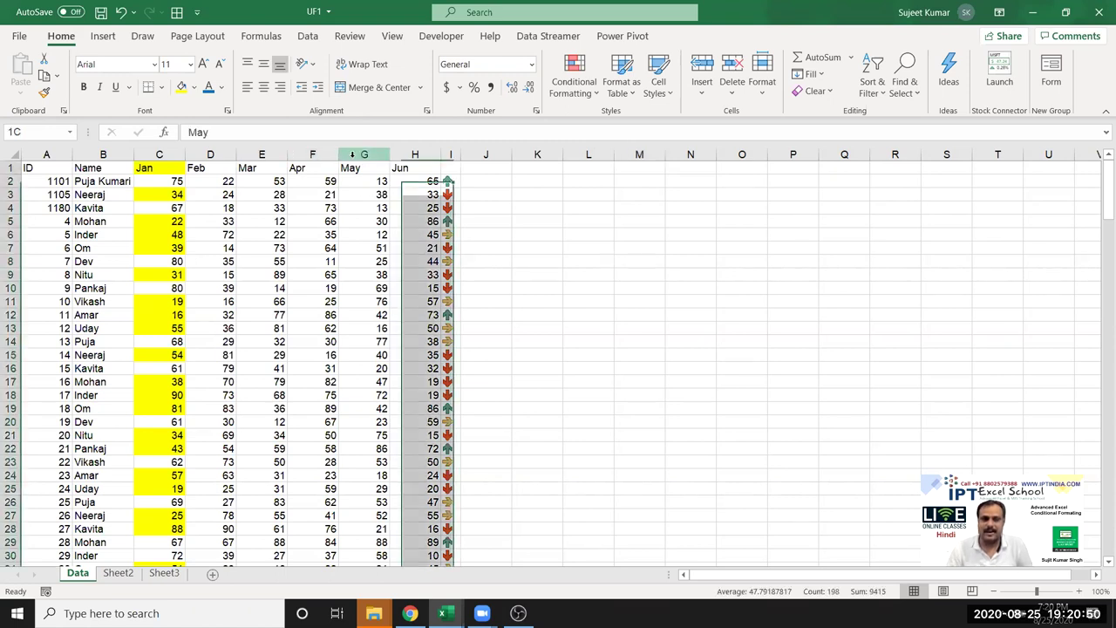
pyautogui.click(574, 83)
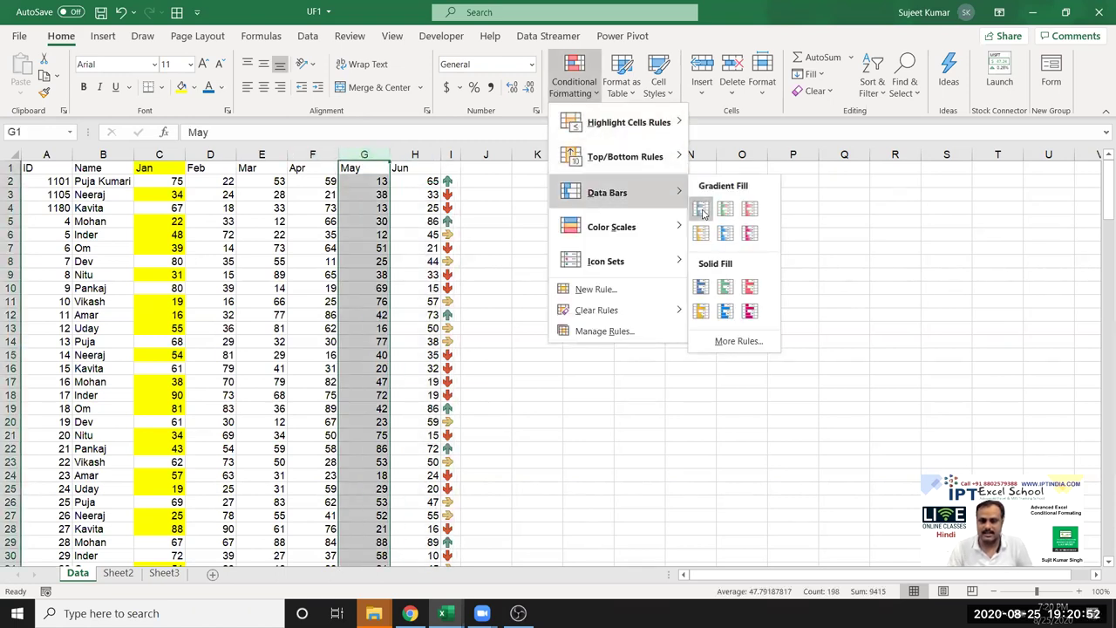
pyautogui.click(702, 209)
pyautogui.click(574, 78)
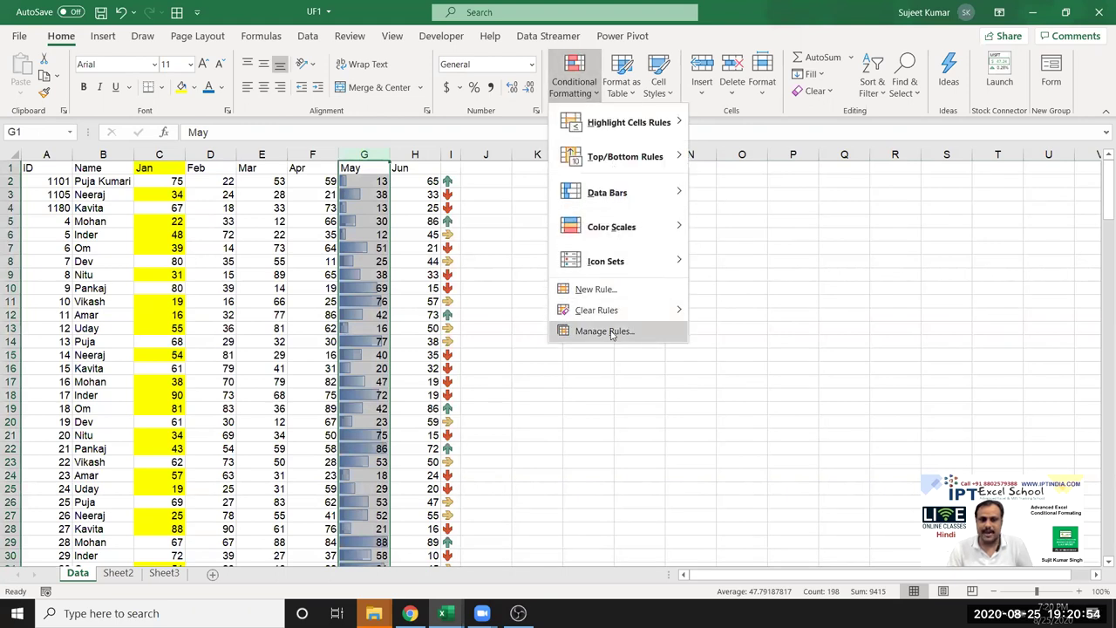
pyautogui.click(611, 328)
pyautogui.doubleClick(558, 253)
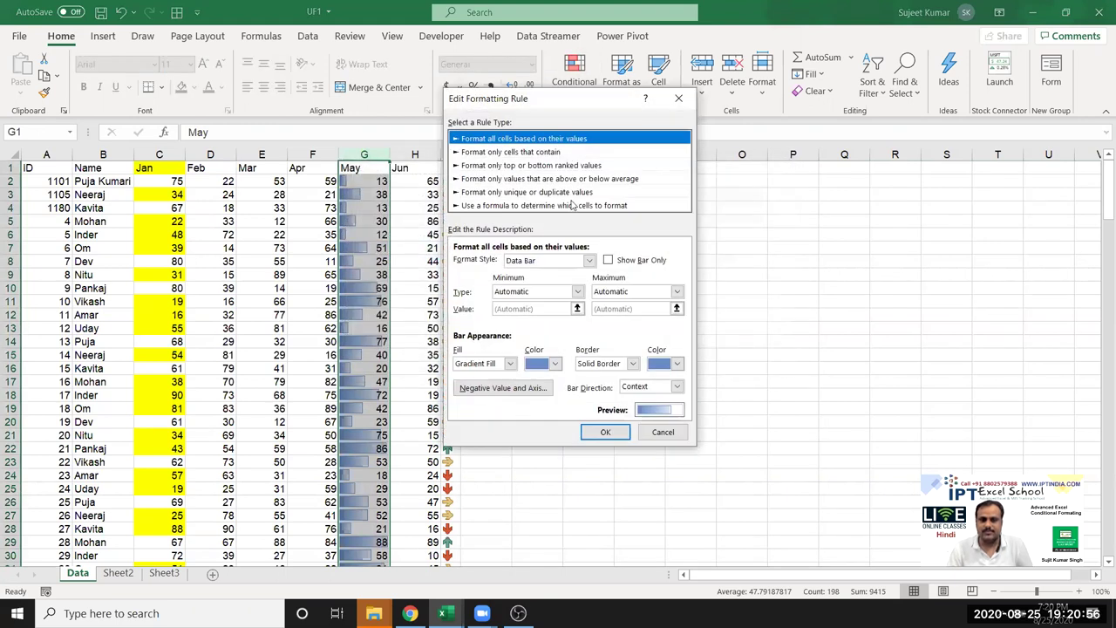
pyautogui.moveTo(568, 95); pyautogui.dragTo(688, 104)
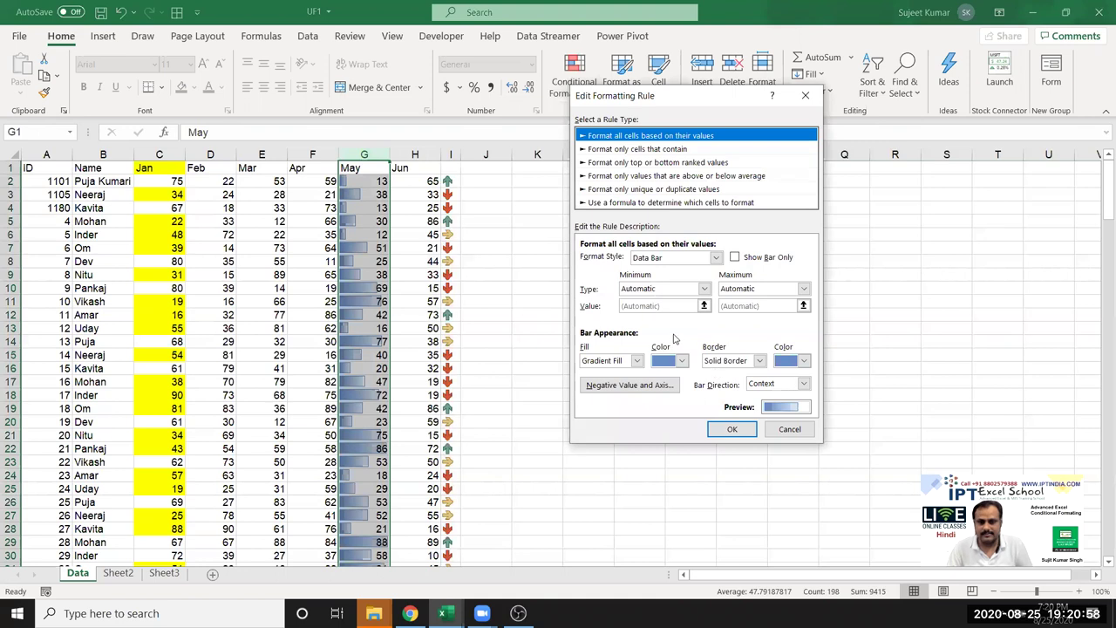
# Step: Scale the May bars from 30 to 70 with red fill and light green border
pyautogui.click(626, 290)
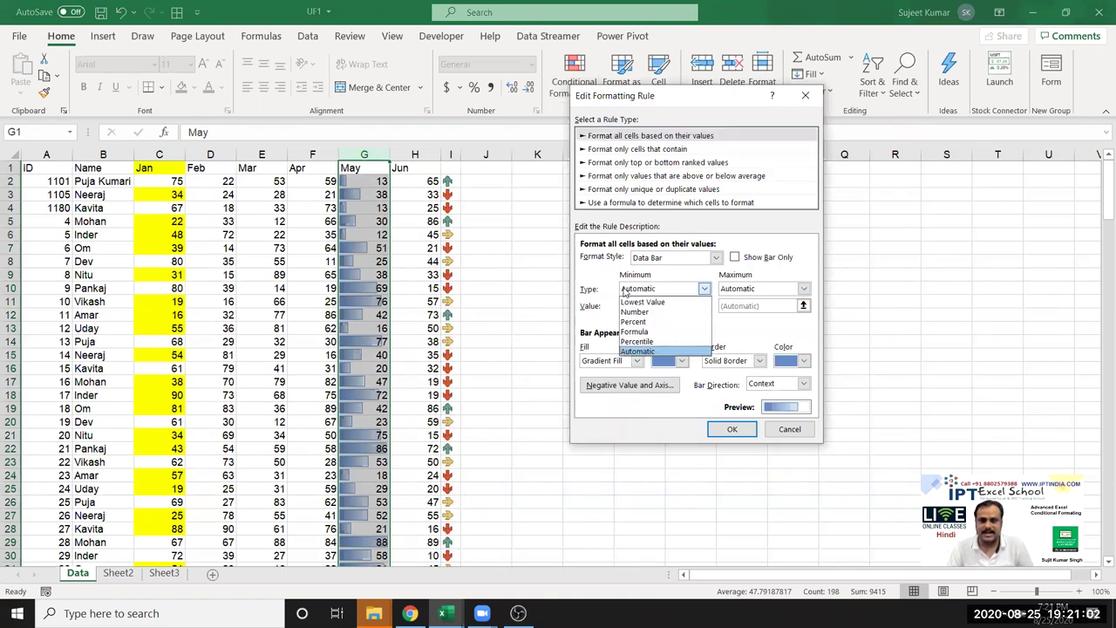
pyautogui.click(636, 311)
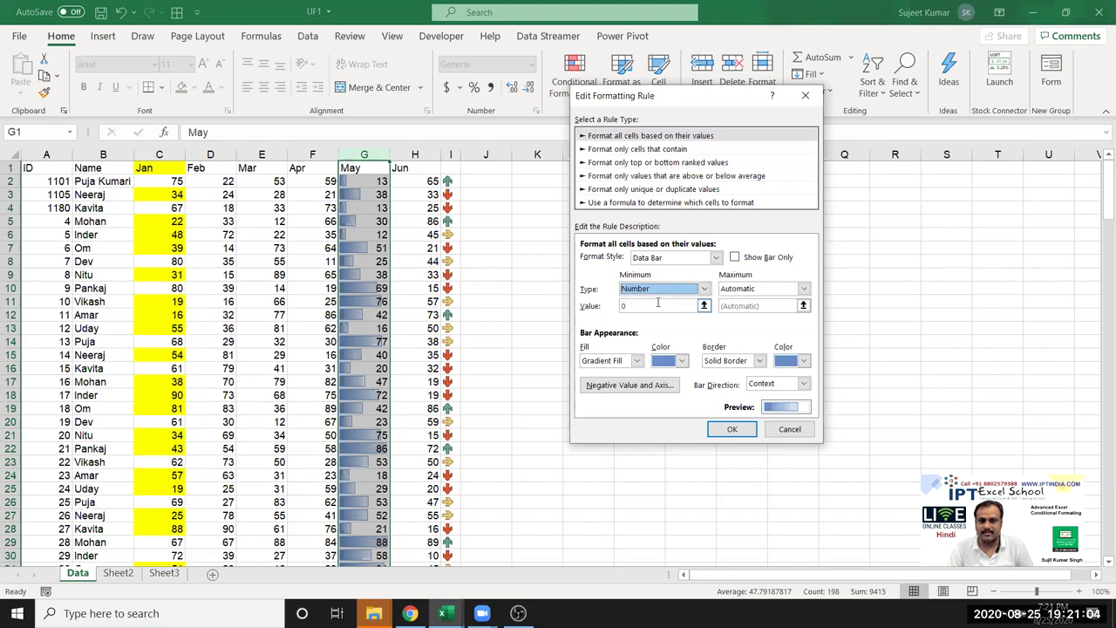
pyautogui.press('Tab')
pyautogui.write('3')
pyautogui.click(803, 289)
pyautogui.click(733, 312)
pyautogui.write('70')
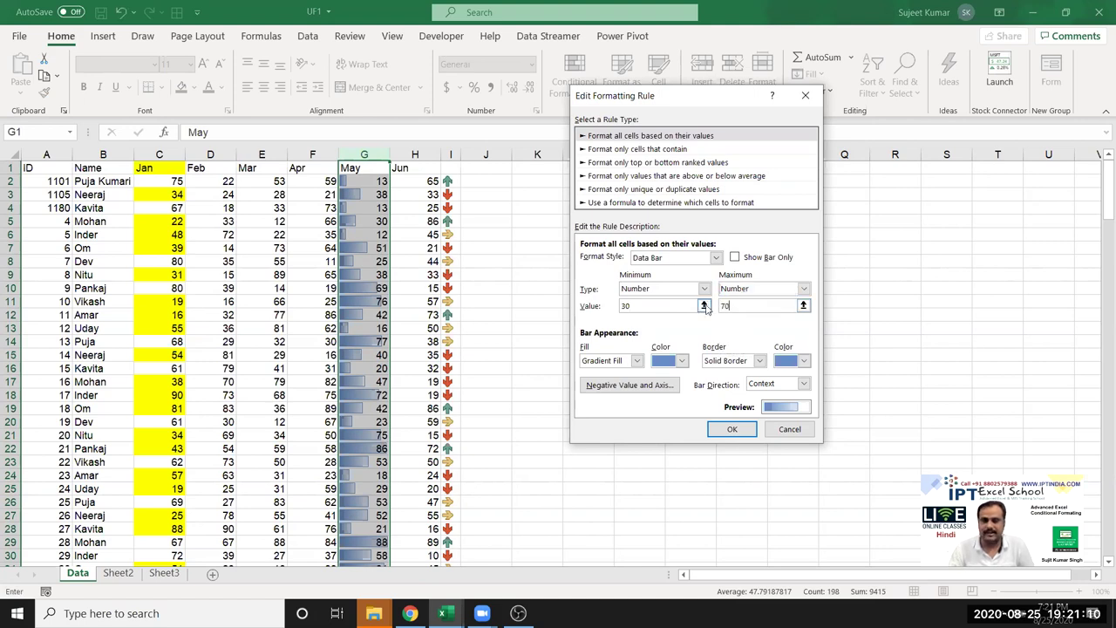
pyautogui.click(671, 361)
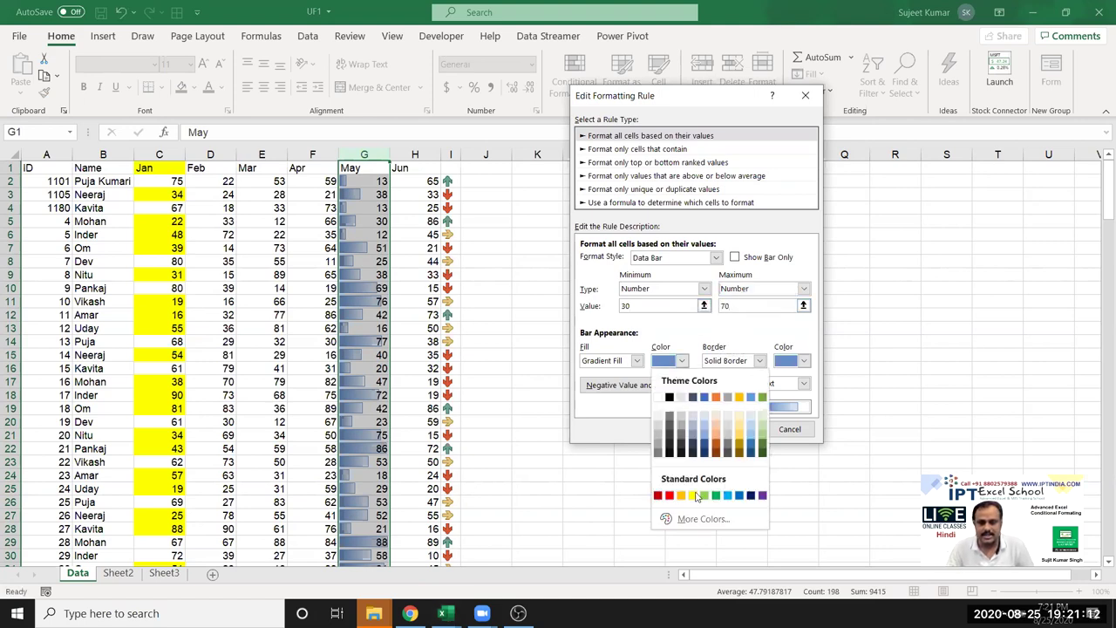
pyautogui.click(669, 495)
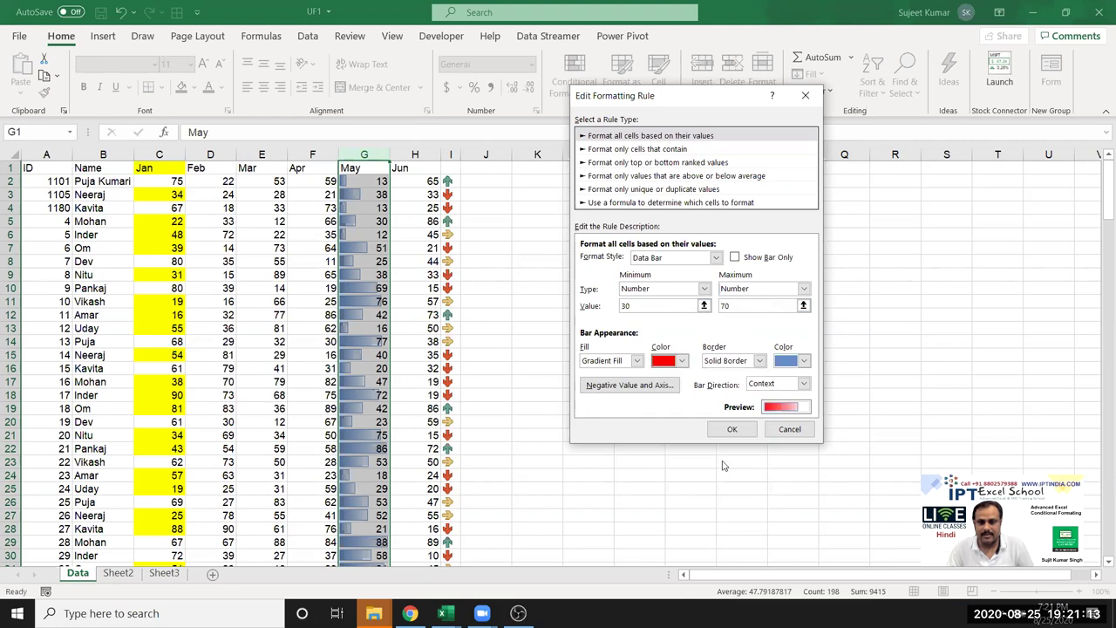
pyautogui.click(806, 361)
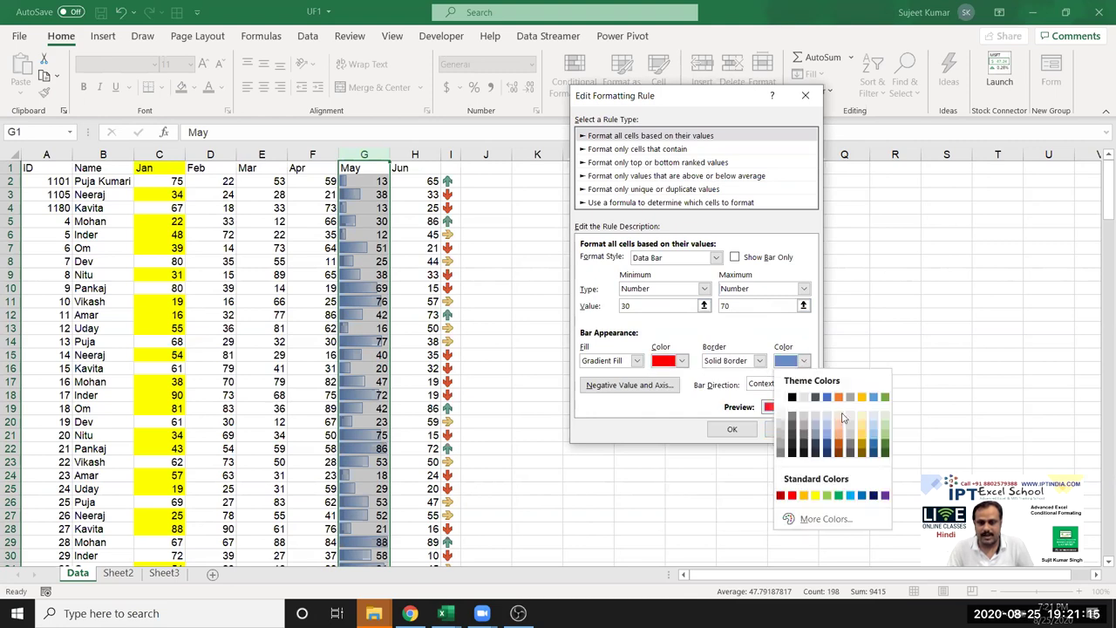
pyautogui.click(827, 495)
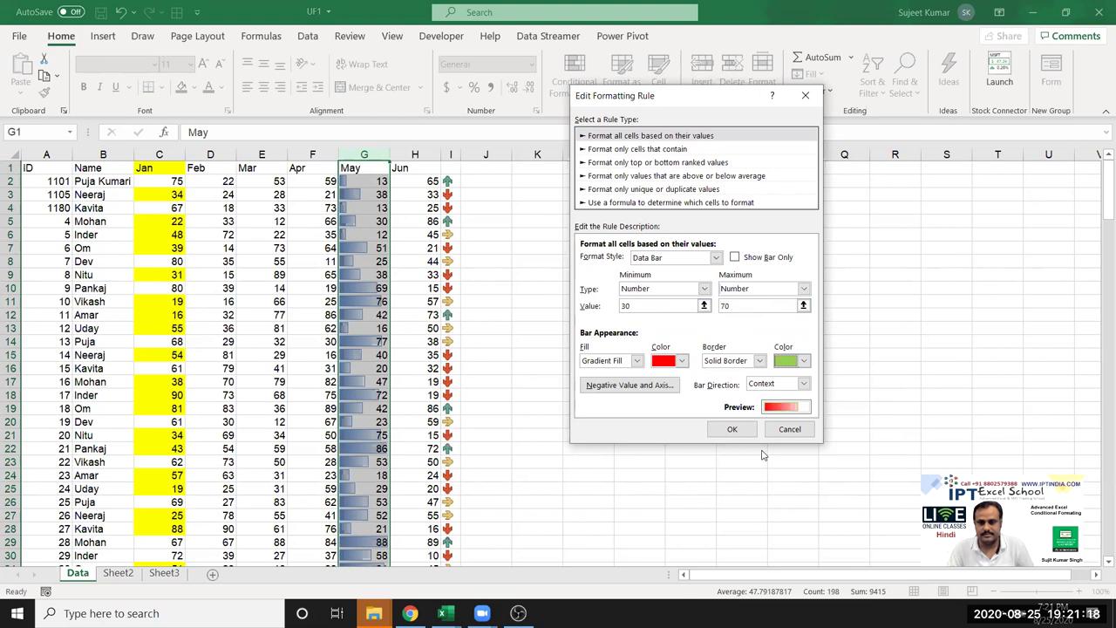
pyautogui.click(734, 429)
pyautogui.click(775, 365)
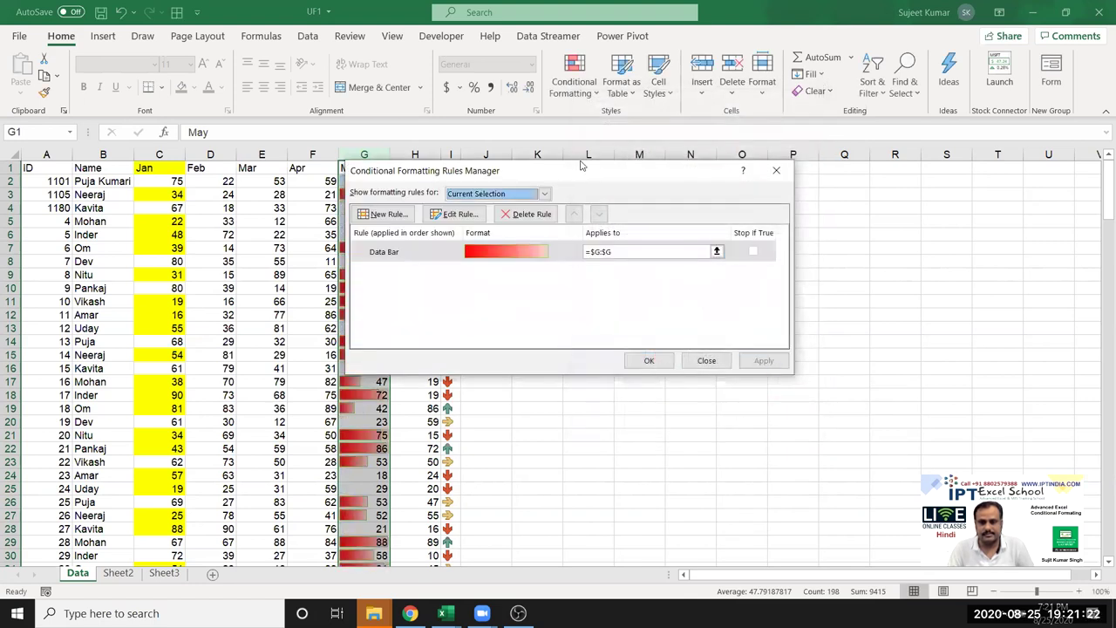
pyautogui.moveTo(581, 165); pyautogui.dragTo(798, 200)
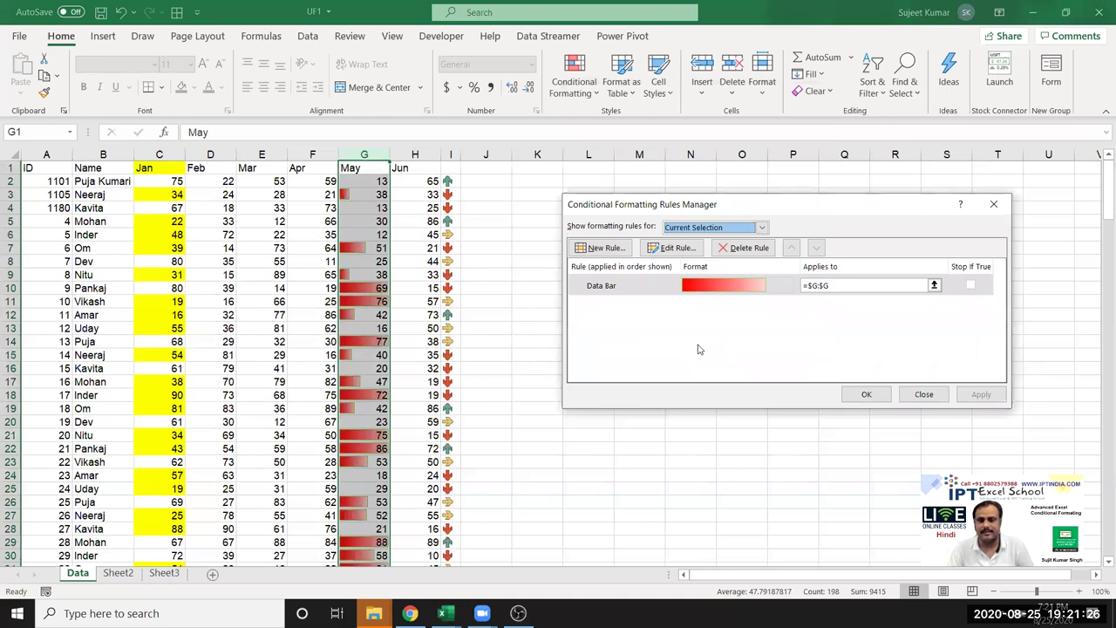
# Step: Switch the May data bars to a solid red fill with a solid border
pyautogui.doubleClick(669, 288)
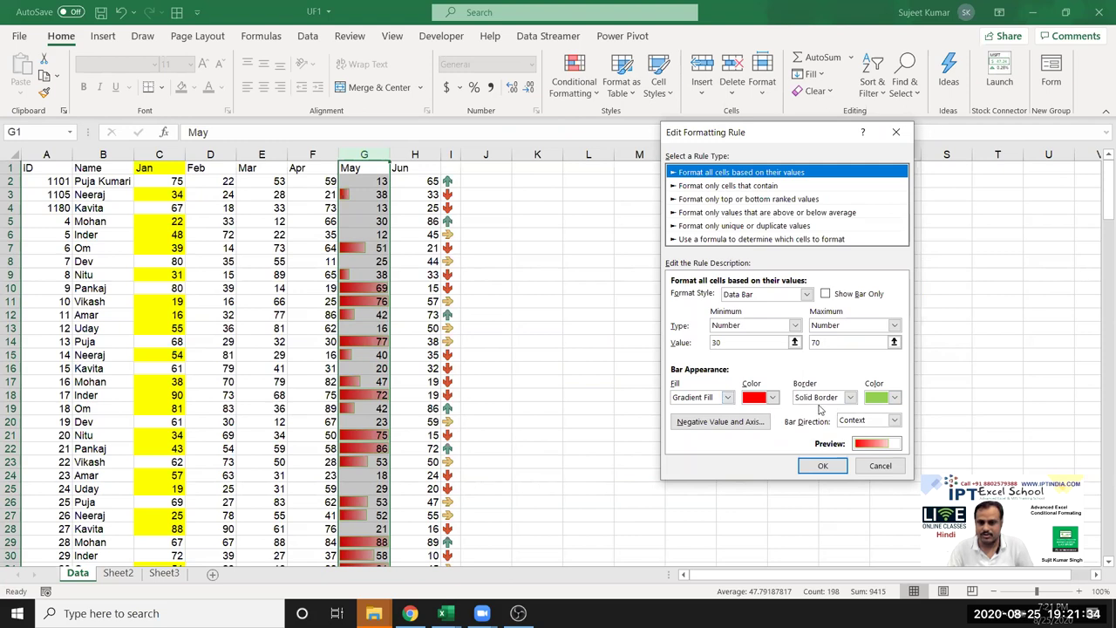
pyautogui.click(726, 398)
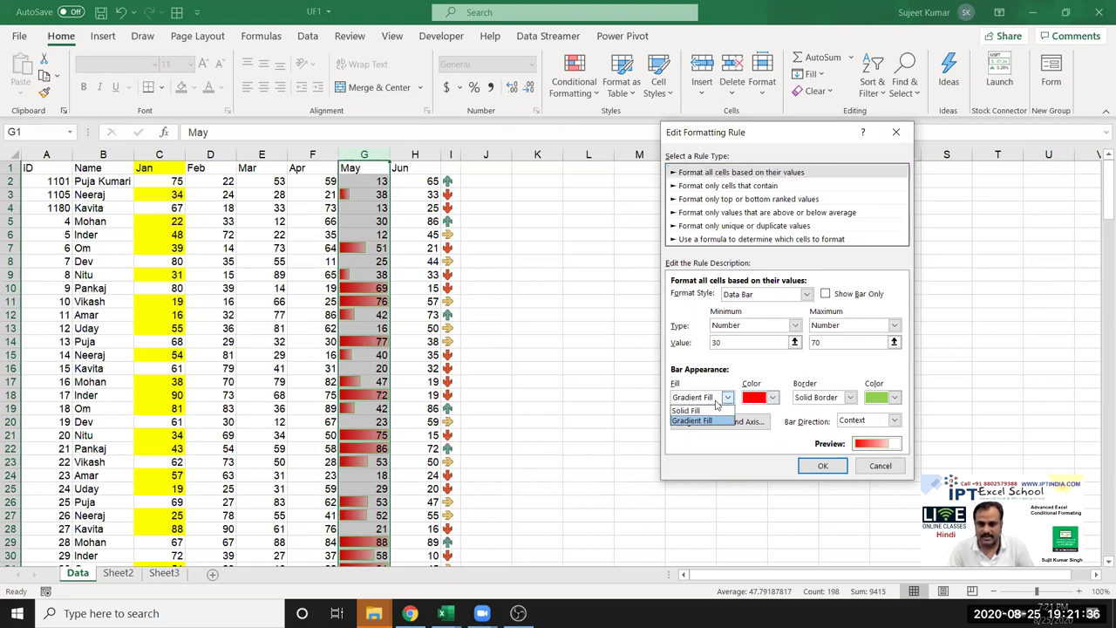
pyautogui.click(706, 411)
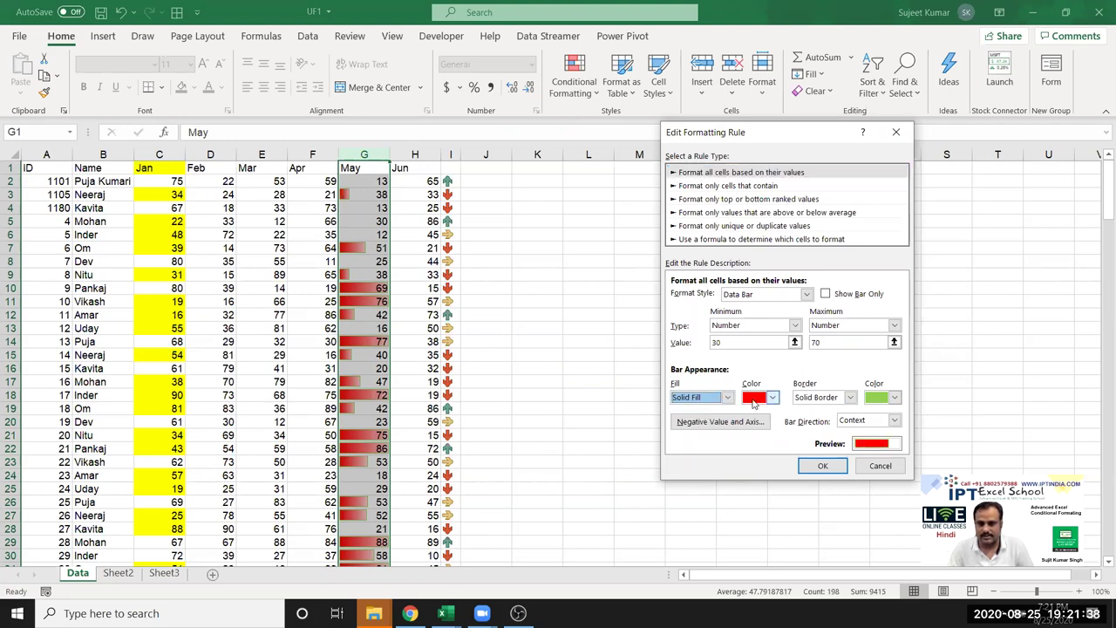
pyautogui.click(754, 399)
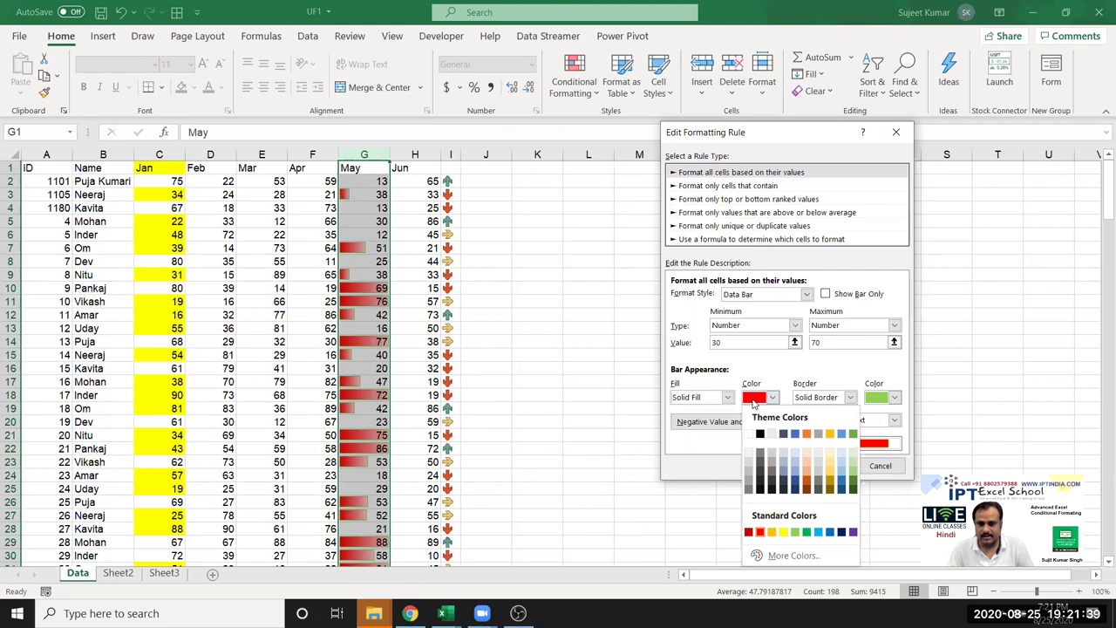
pyautogui.click(840, 367)
pyautogui.click(839, 401)
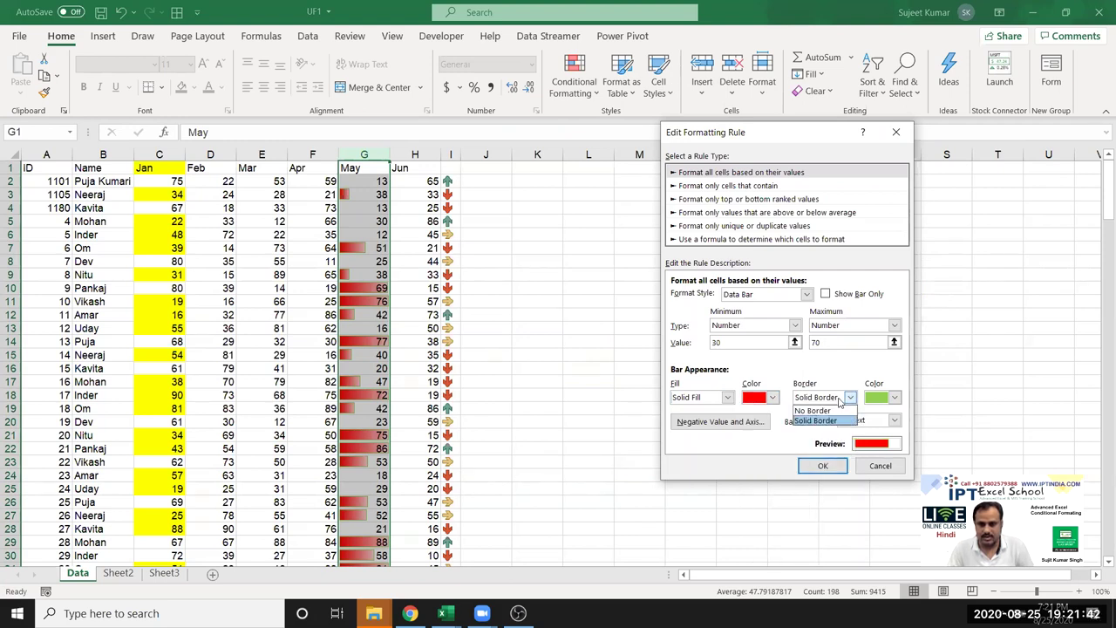
pyautogui.click(824, 420)
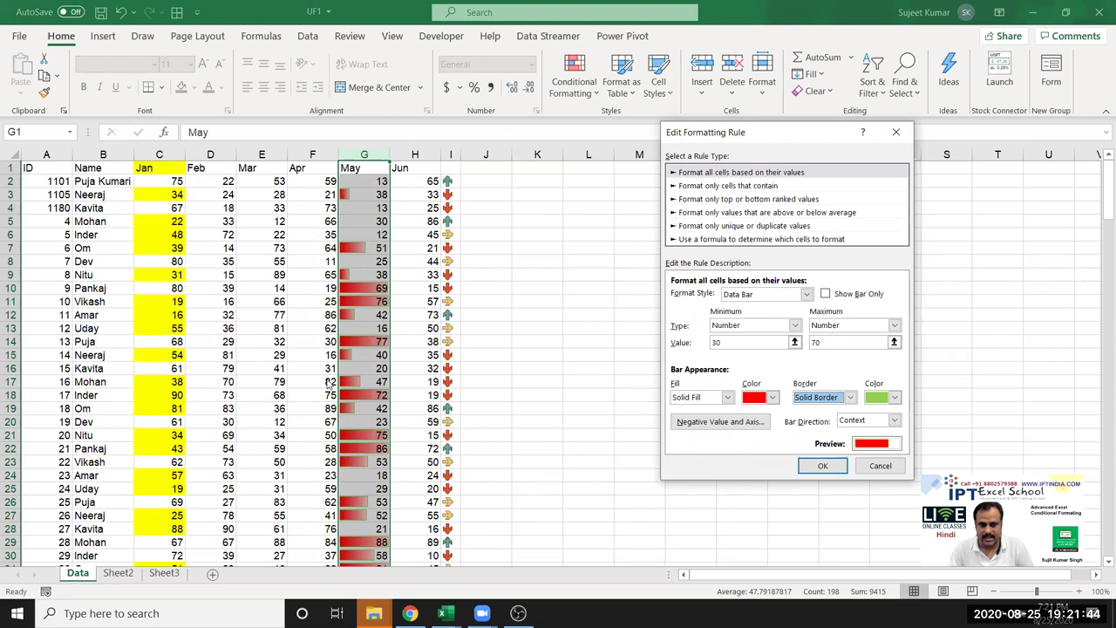
pyautogui.click(866, 422)
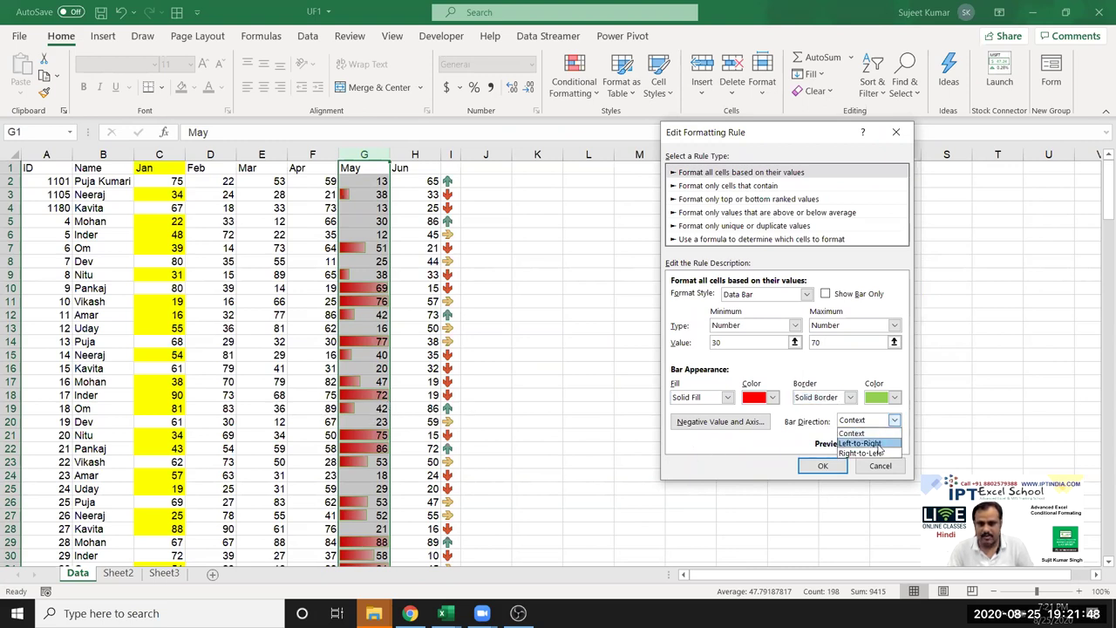
pyautogui.click(879, 445)
pyautogui.click(823, 467)
pyautogui.click(981, 394)
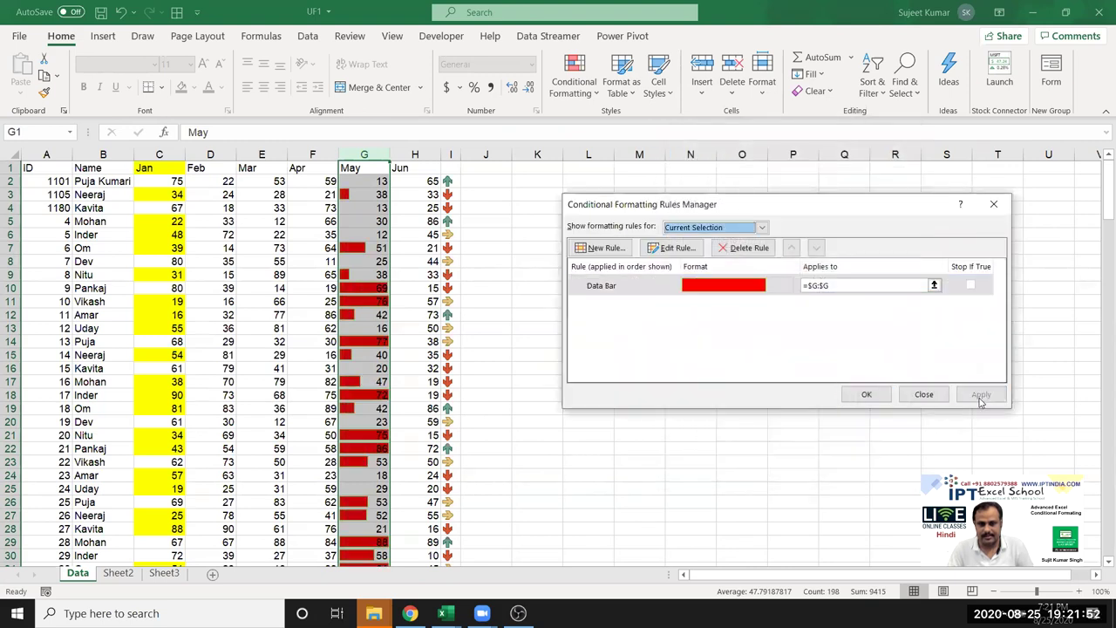
# Step: Set the May bar direction to right-to-left and close the rules manager
pyautogui.doubleClick(758, 297)
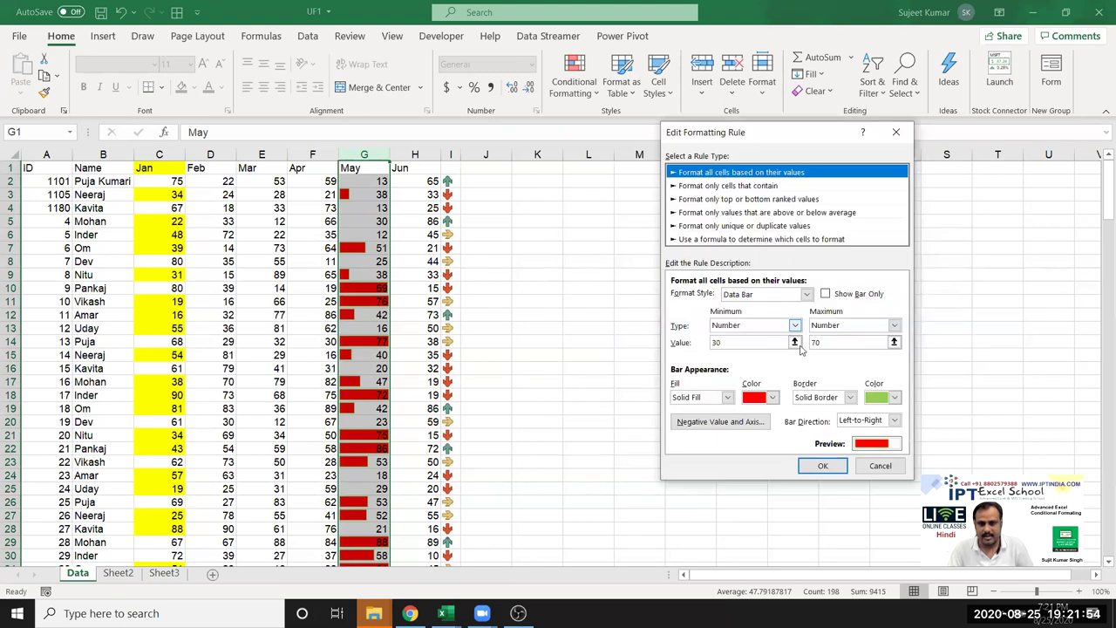
pyautogui.click(893, 421)
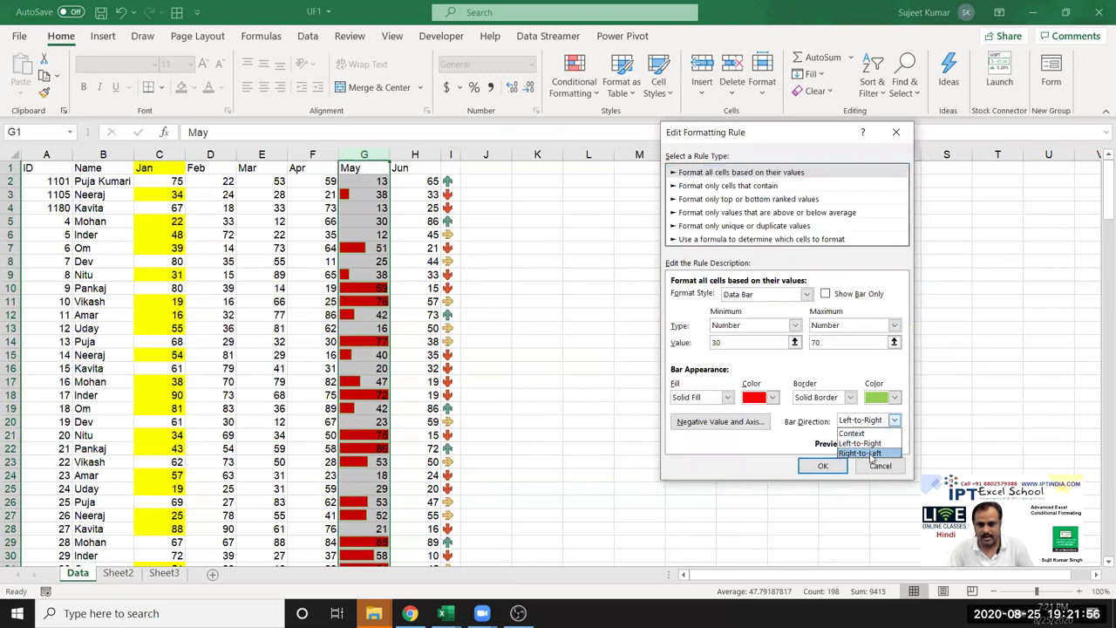
pyautogui.click(867, 453)
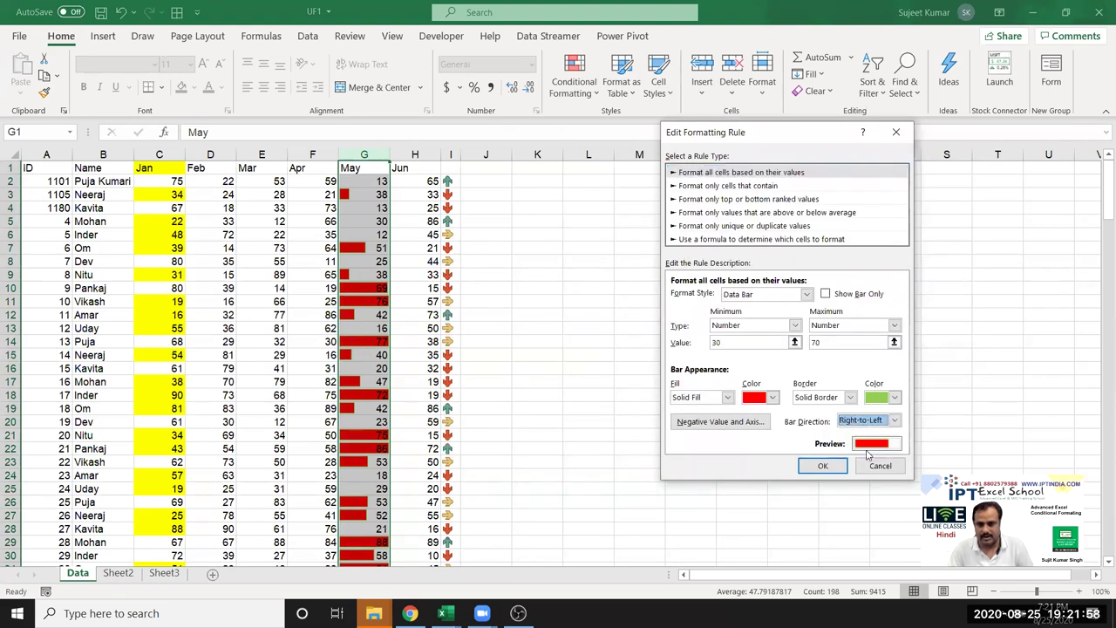
pyautogui.click(824, 466)
pyautogui.click(981, 394)
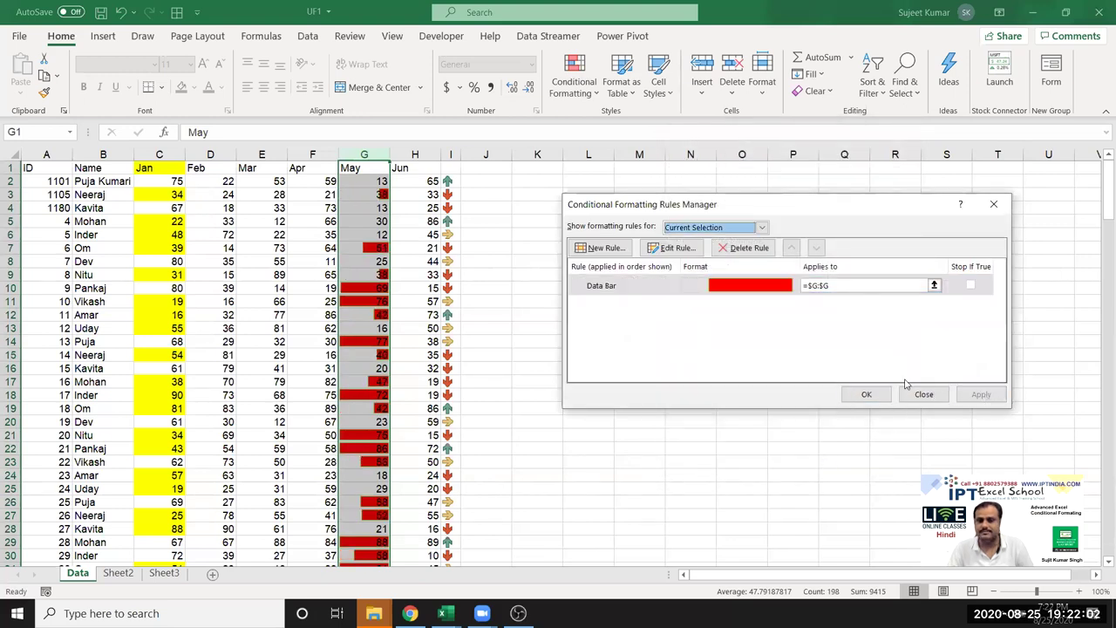
pyautogui.click(876, 395)
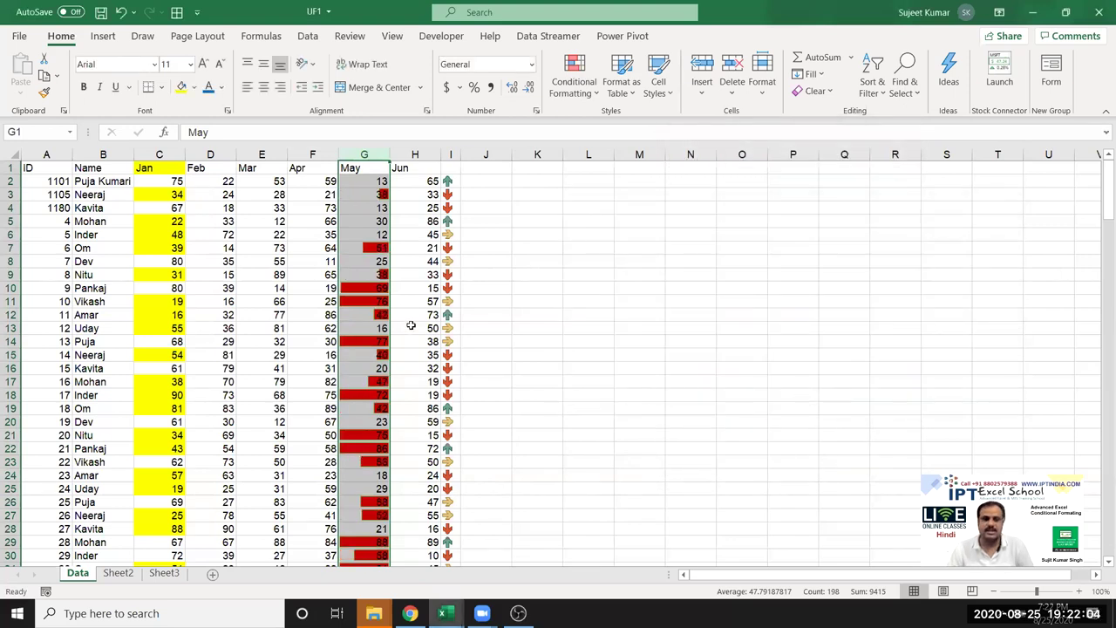
# Step: Start a Blanks-based rule for H7, cancel it, and move to Sheet3
pyautogui.click(420, 314)
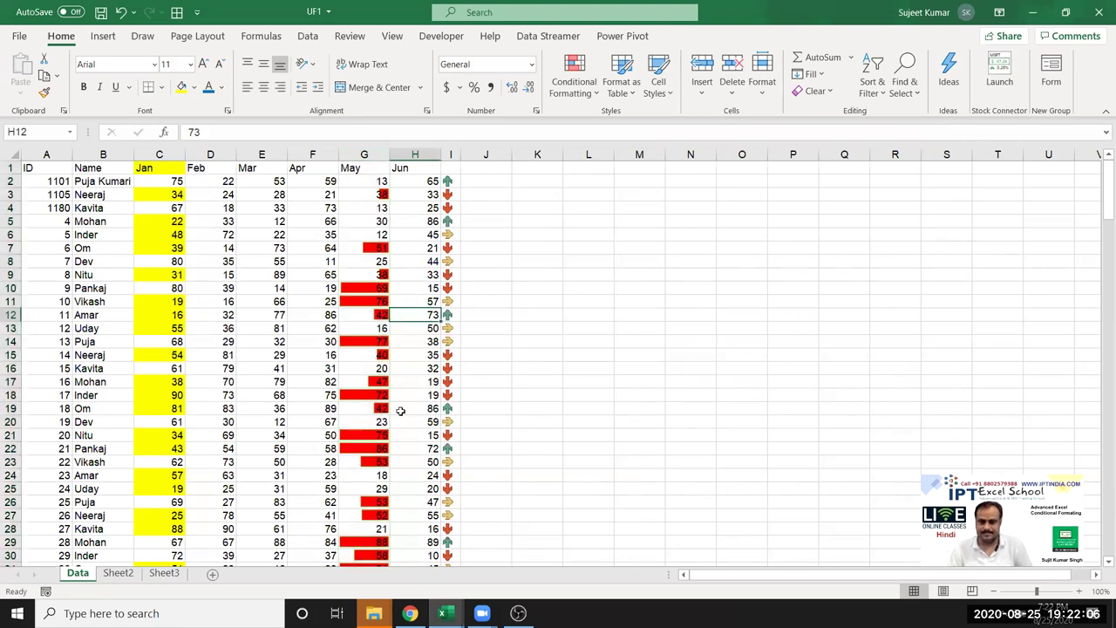
pyautogui.click(420, 245)
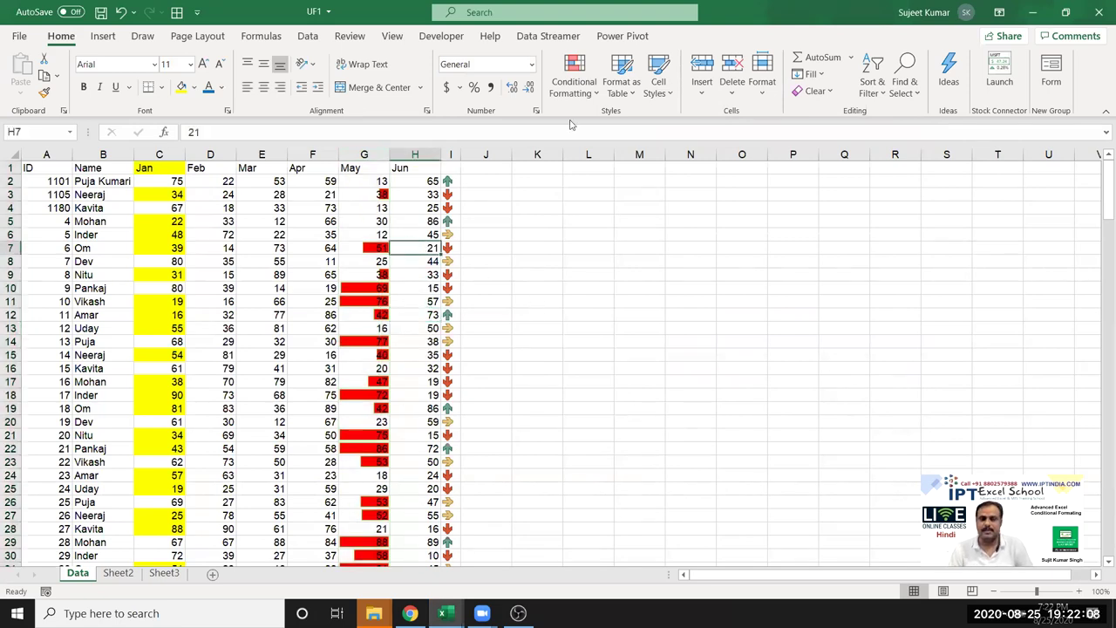
pyautogui.click(573, 94)
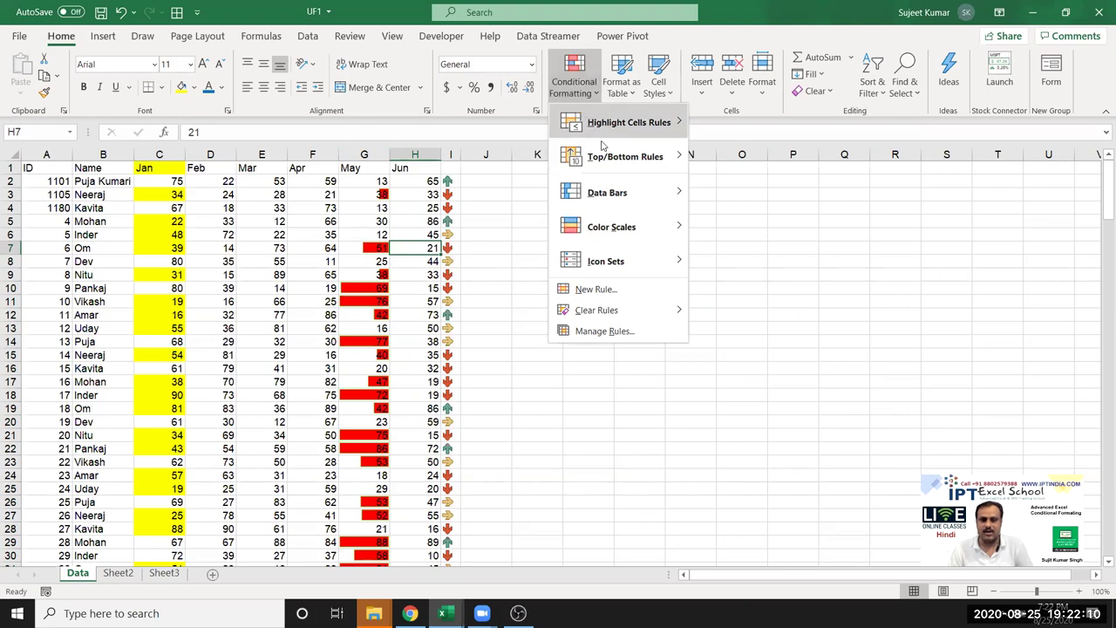
pyautogui.click(610, 289)
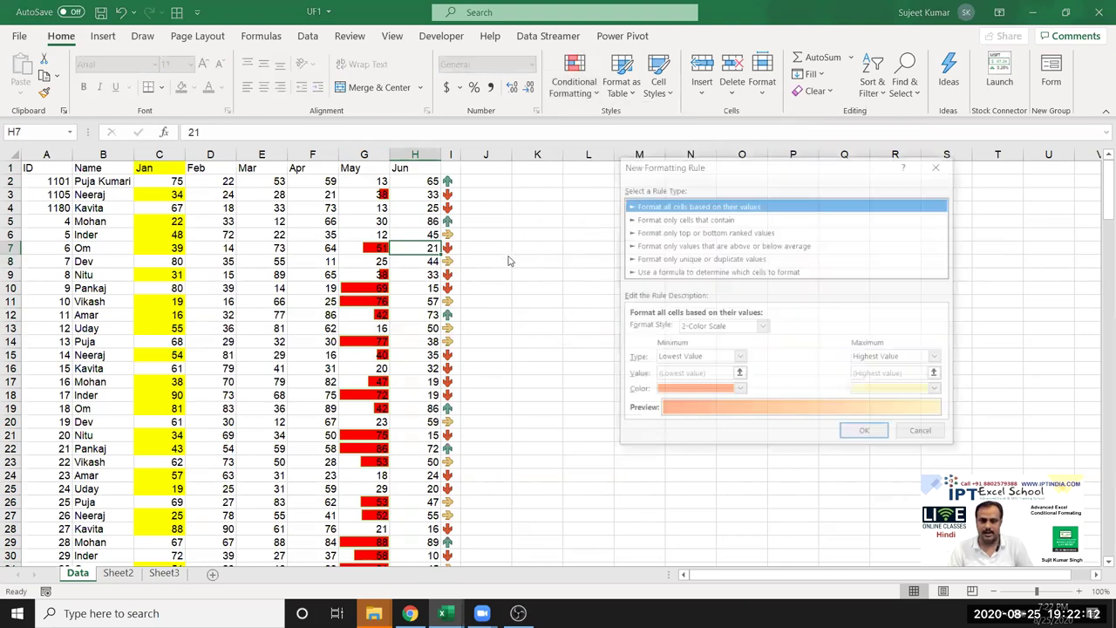
pyautogui.click(646, 219)
pyautogui.click(695, 328)
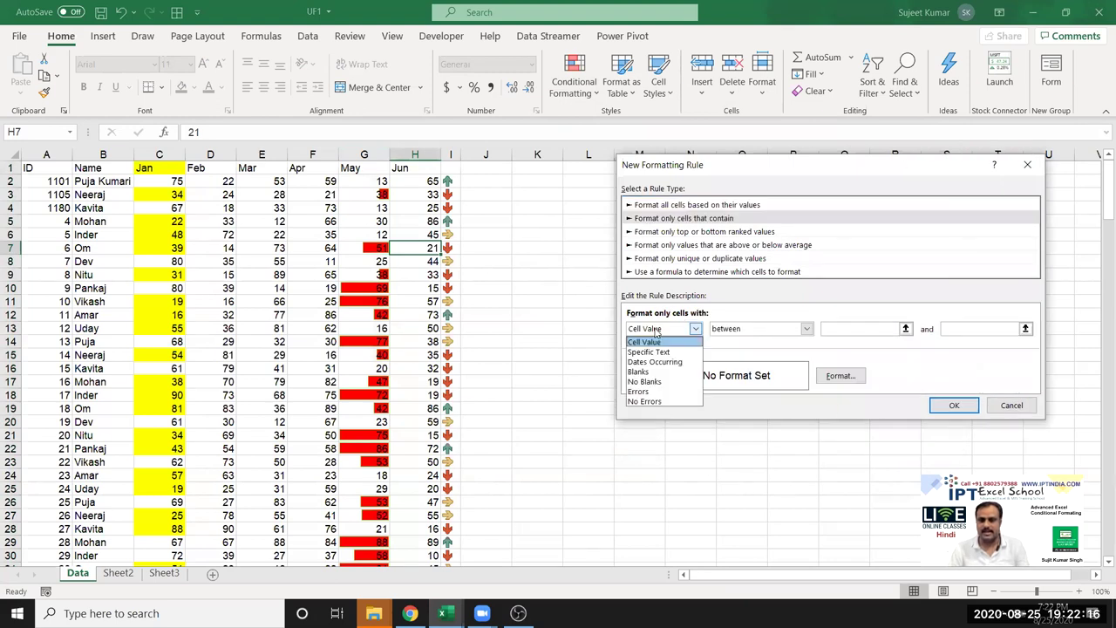
pyautogui.click(643, 373)
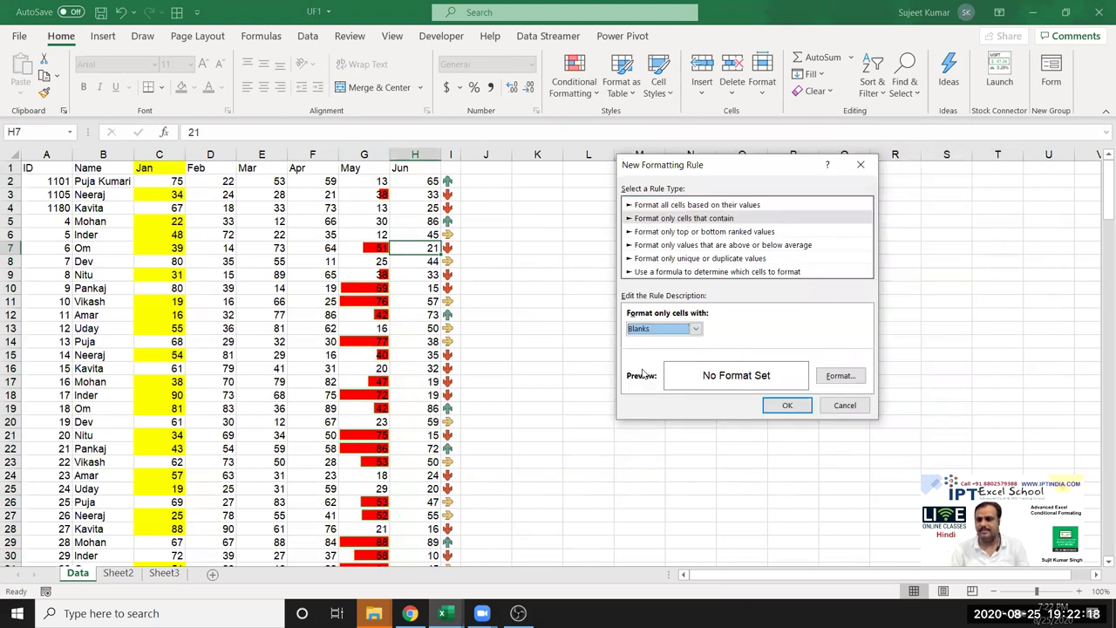
pyautogui.click(695, 329)
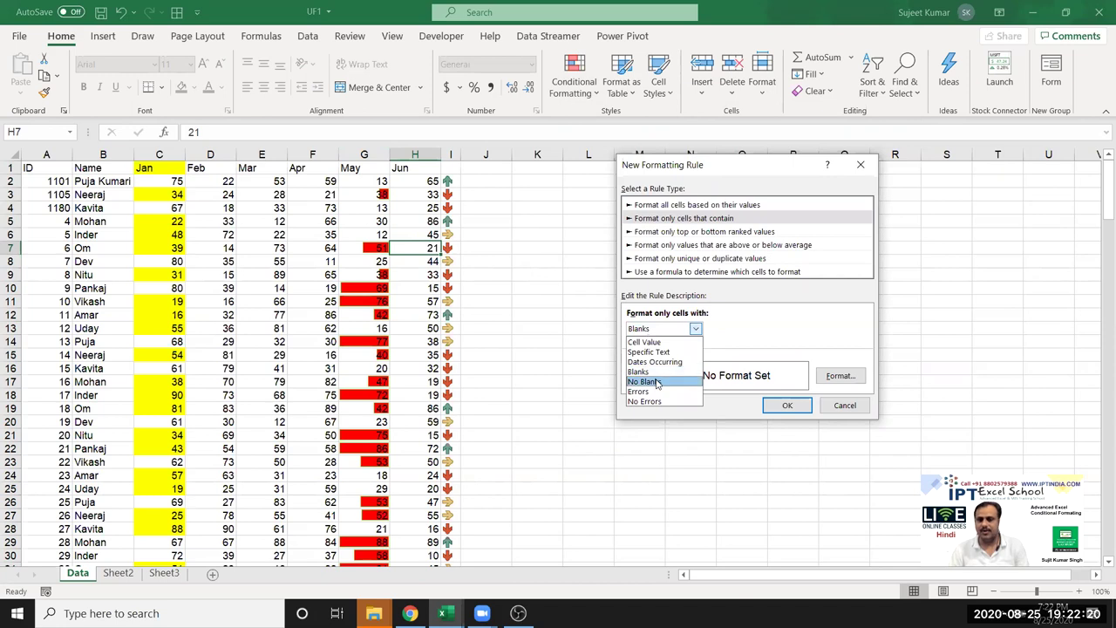
pyautogui.click(404, 277)
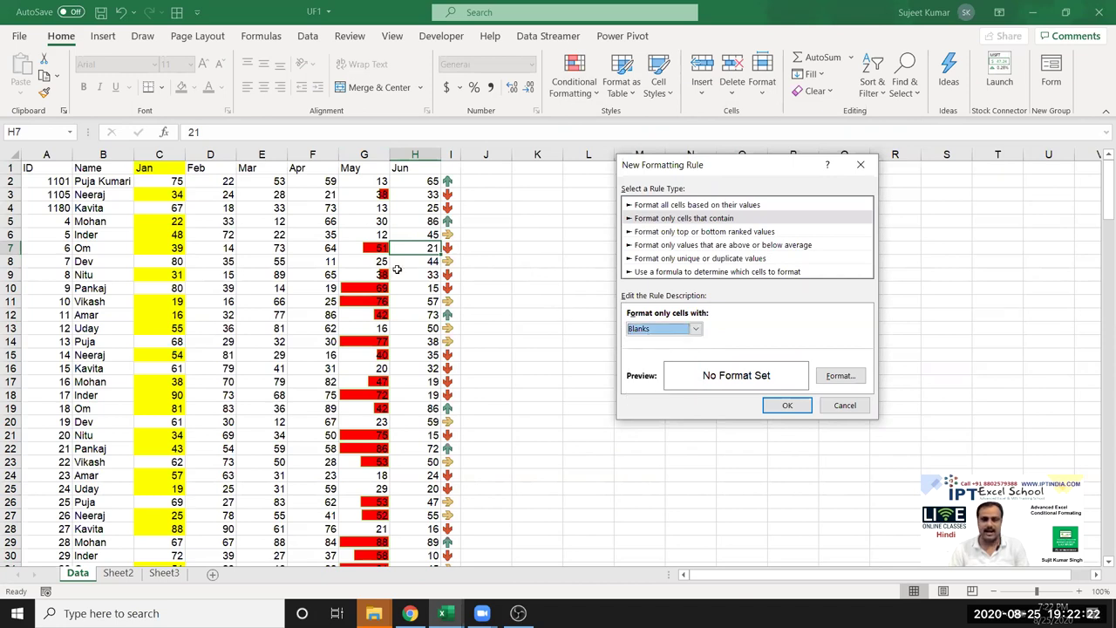
pyautogui.press('Escape')
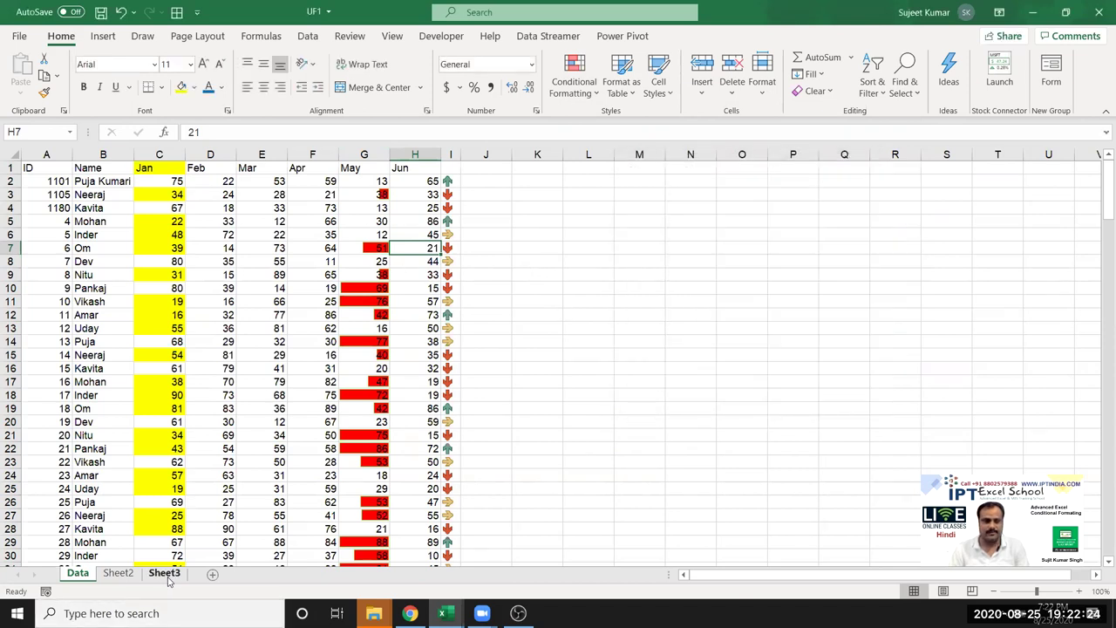
pyautogui.click(164, 573)
# Step: Enter =NA() in A1 and fill it across and down A1:K26 with Ctrl+R, Ctrl+D
pyautogui.write('=n')
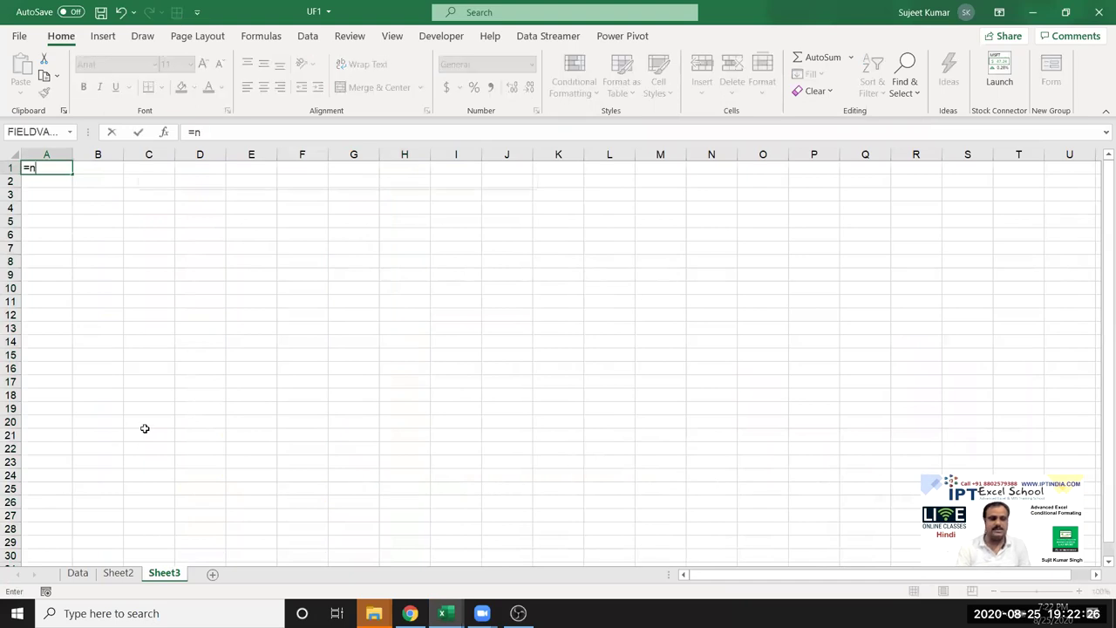
pyautogui.press('Down')
pyautogui.press('Tab')
pyautogui.press('Return')
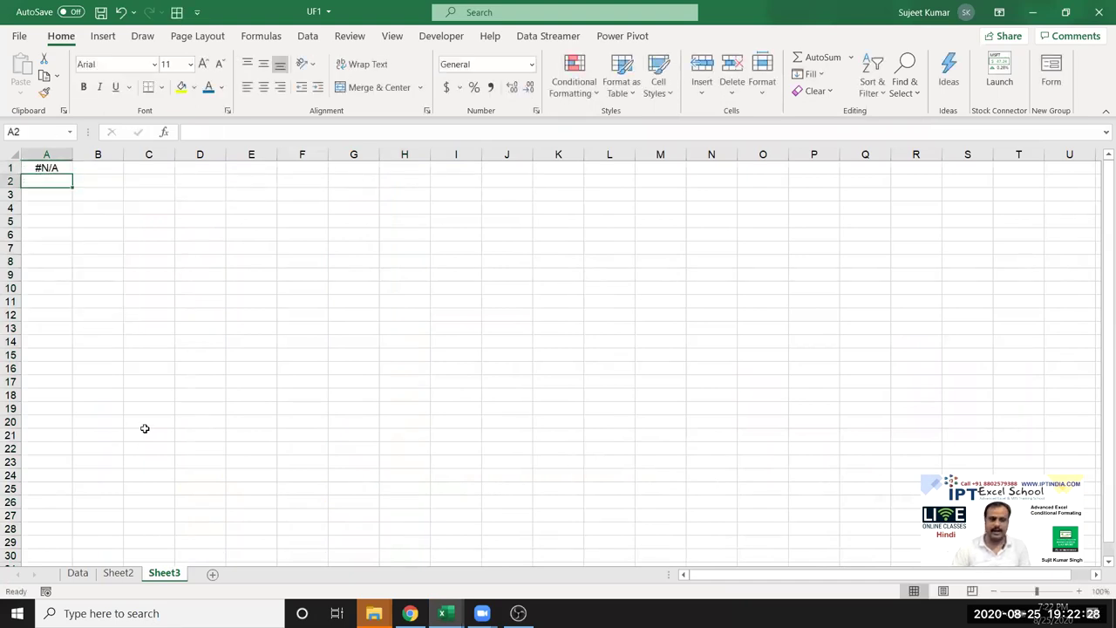
pyautogui.click(50, 156)
pyautogui.moveTo(46, 168); pyautogui.dragTo(577, 504)
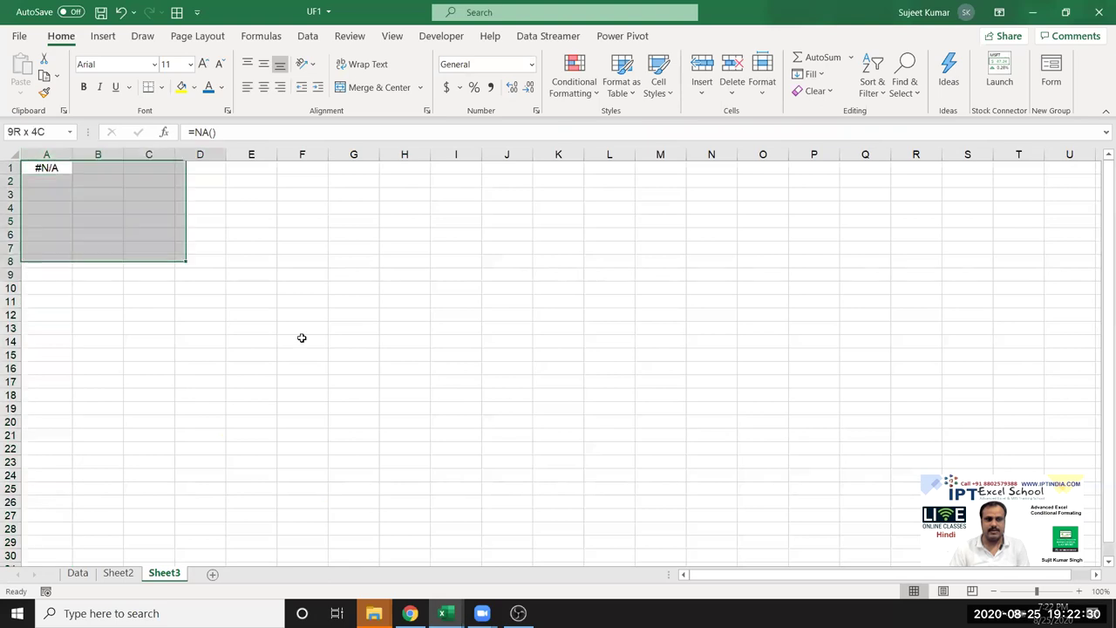
pyautogui.hotkey('ctrl', 'r')
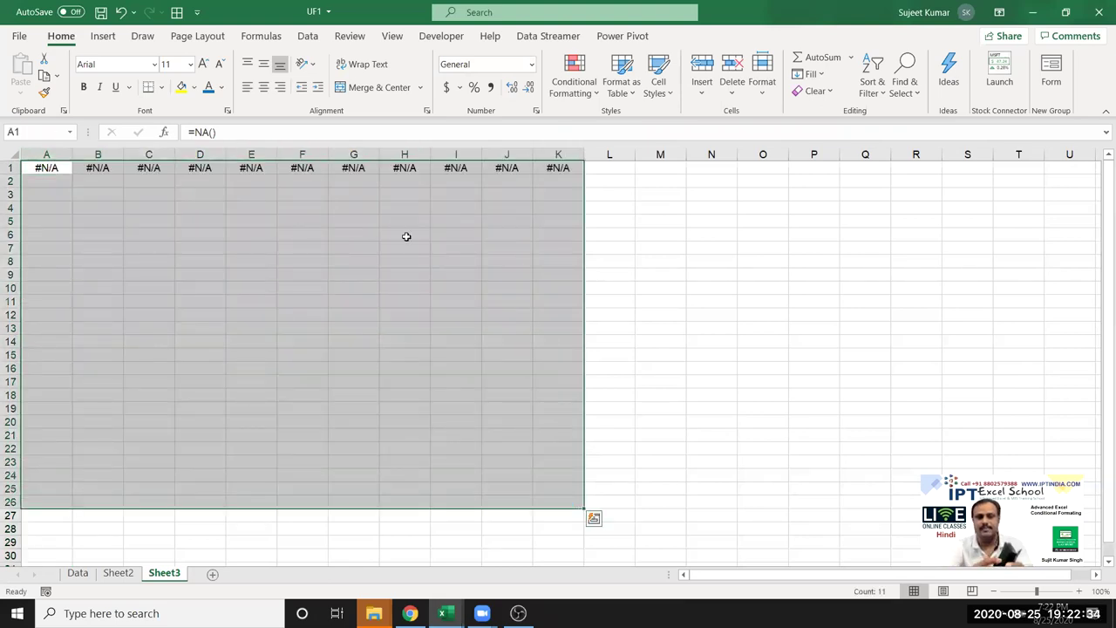
pyautogui.hotkey('ctrl', 'd')
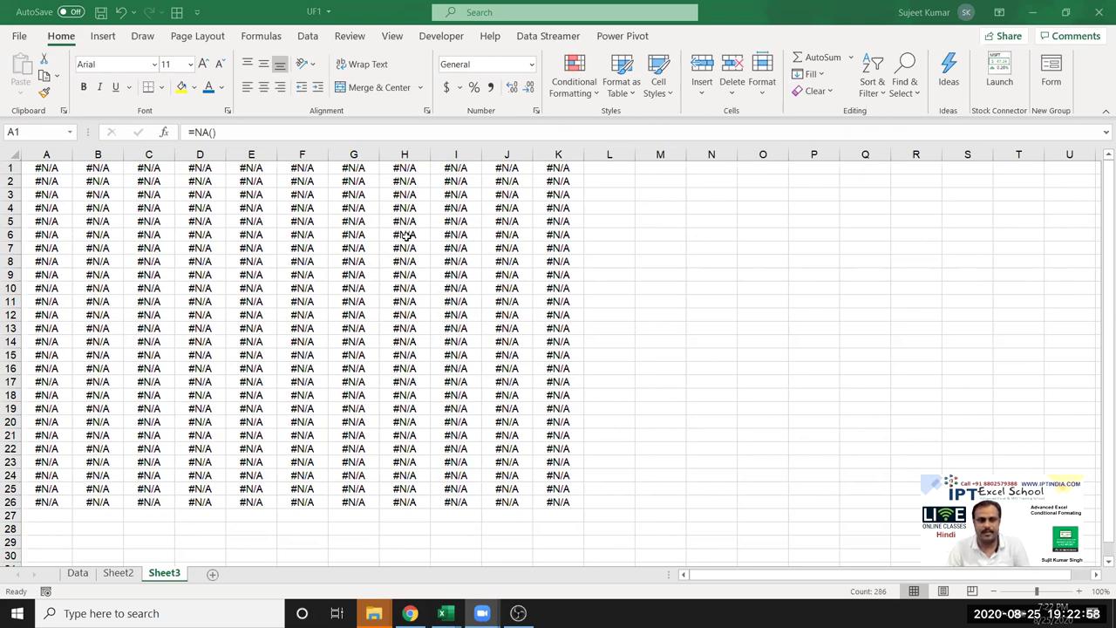
# Step: Overwrite some #N/A cells with 155, dfsg, sdf, 575 and 75, including J4, J16 and B16
pyautogui.click(194, 234)
pyautogui.write('155')
pyautogui.click(375, 289)
pyautogui.press('Down')
pyautogui.press('Down')
pyautogui.write('dfsg')
pyautogui.click(505, 207)
pyautogui.write('sdf')
pyautogui.click(650, 352)
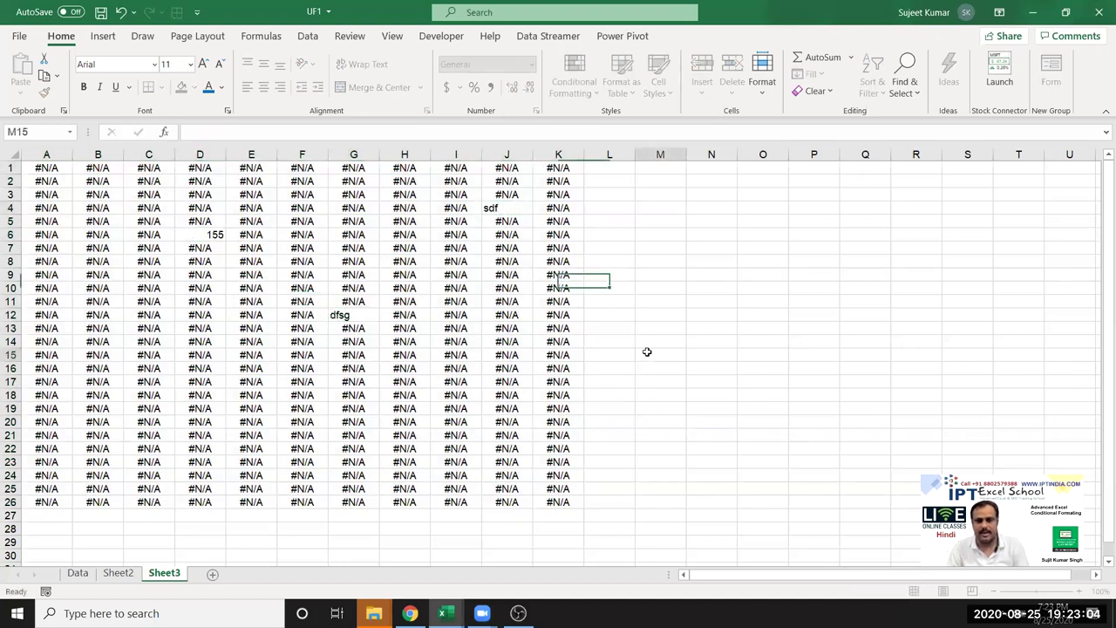
pyautogui.click(523, 368)
pyautogui.write('575')
pyautogui.click(91, 368)
pyautogui.write('75')
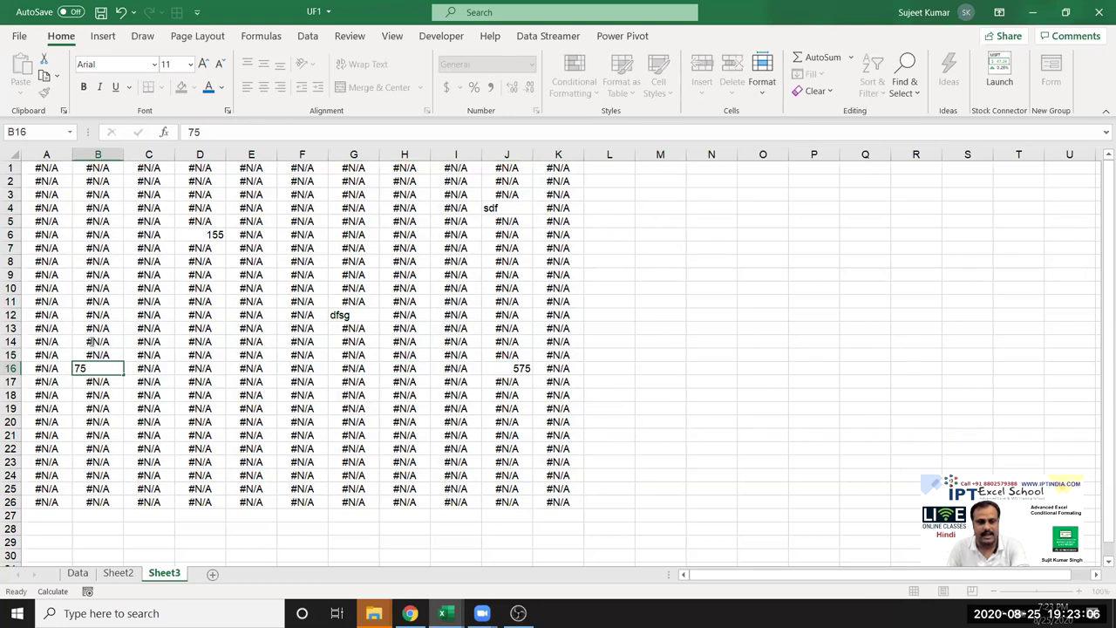
# Step: Cancel a stray entry in B38, then select the A1:K26 block
pyautogui.scroll(-10, 90, 341)
pyautogui.click(87, 262)
pyautogui.write("'")
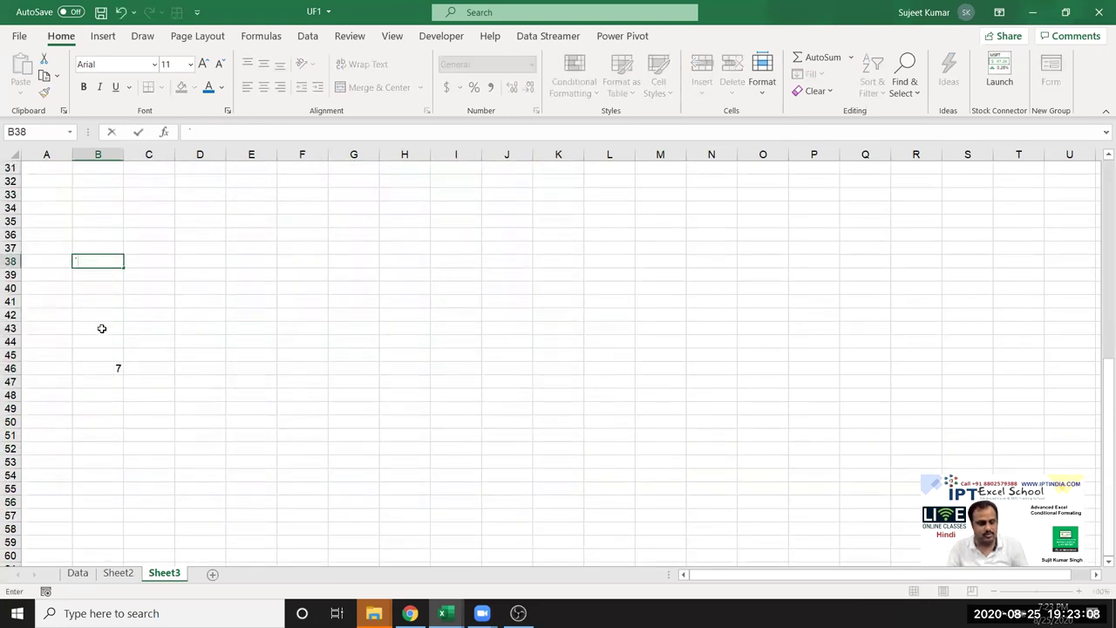
pyautogui.press('Escape')
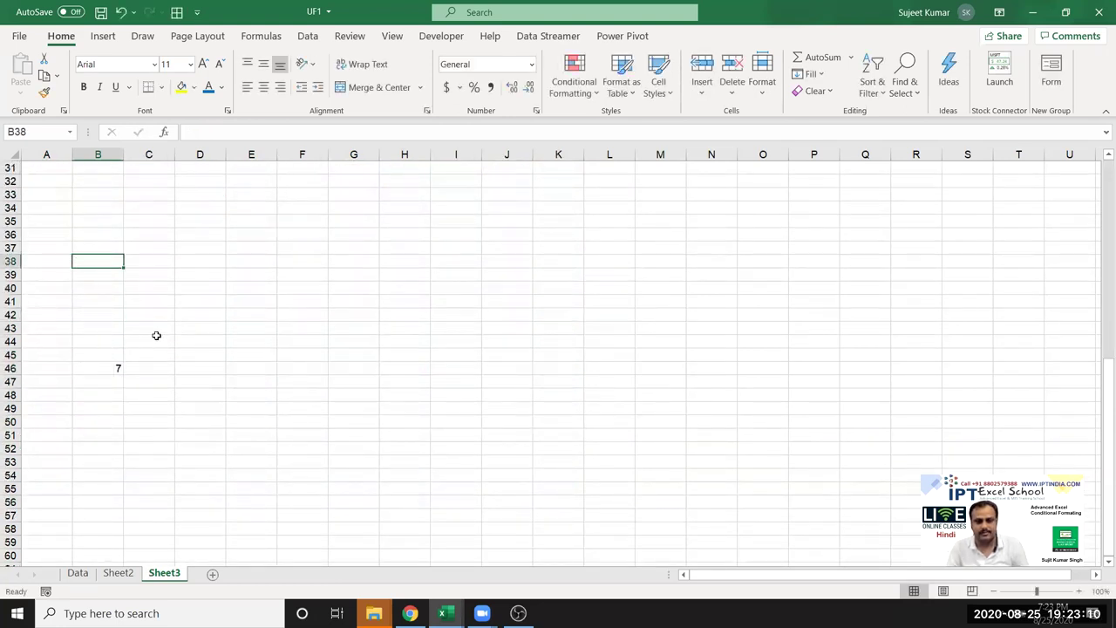
pyautogui.hotkey('ctrl', 'Down')
pyautogui.scroll(6, 156, 335)
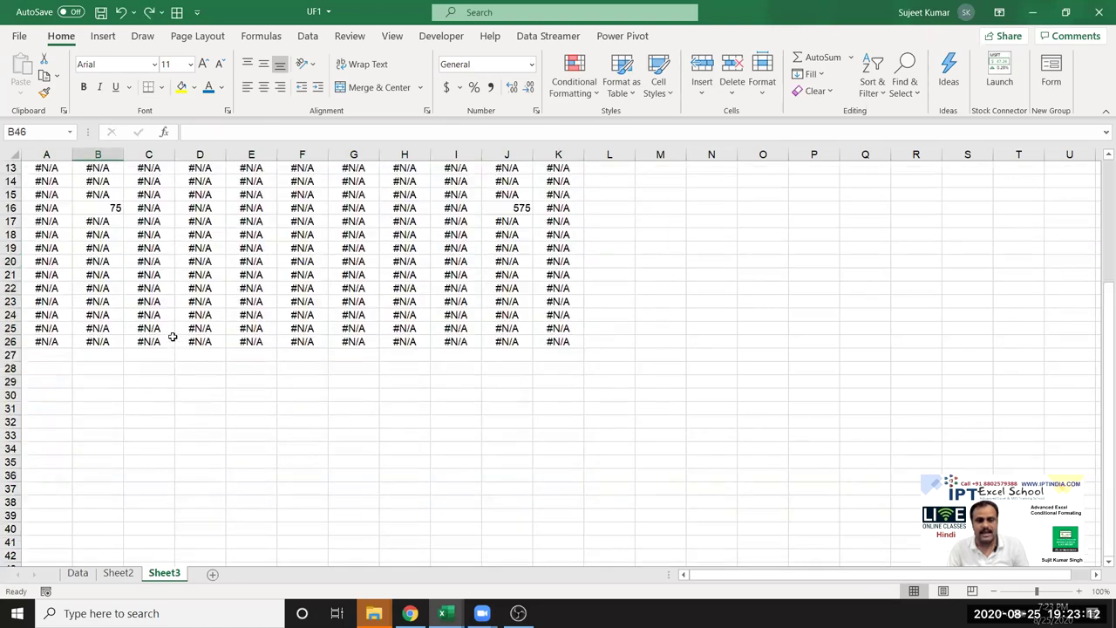
pyautogui.scroll(4, 173, 336)
pyautogui.moveTo(39, 168); pyautogui.dragTo(557, 503)
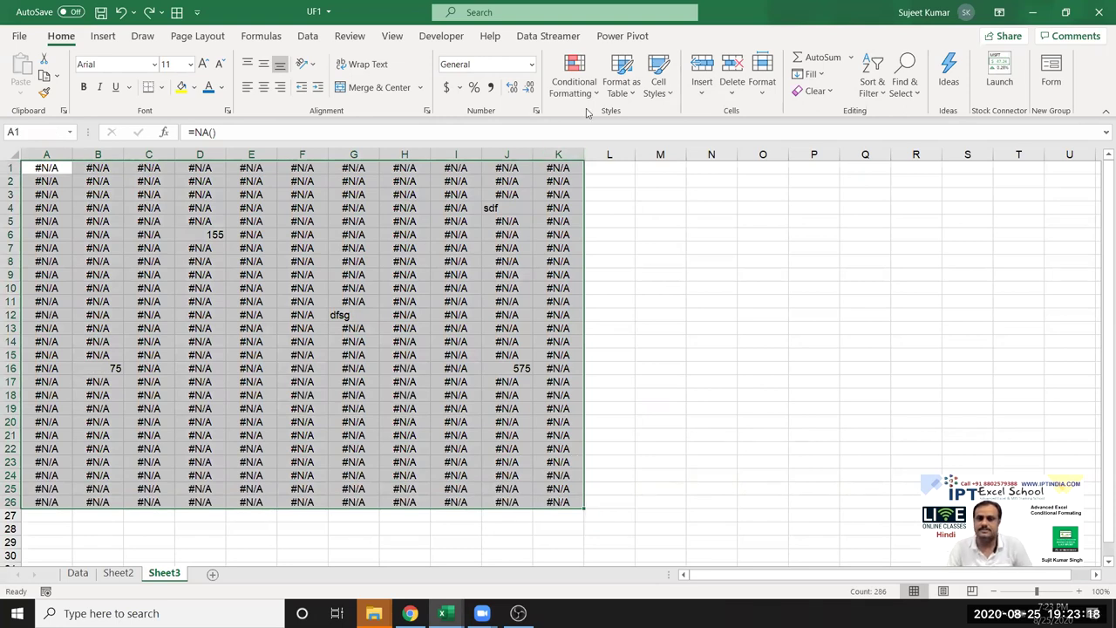
# Step: Add a 'Format only cells that contain Errors' rule that sets the font colour to white
pyautogui.click(574, 85)
pyautogui.click(594, 288)
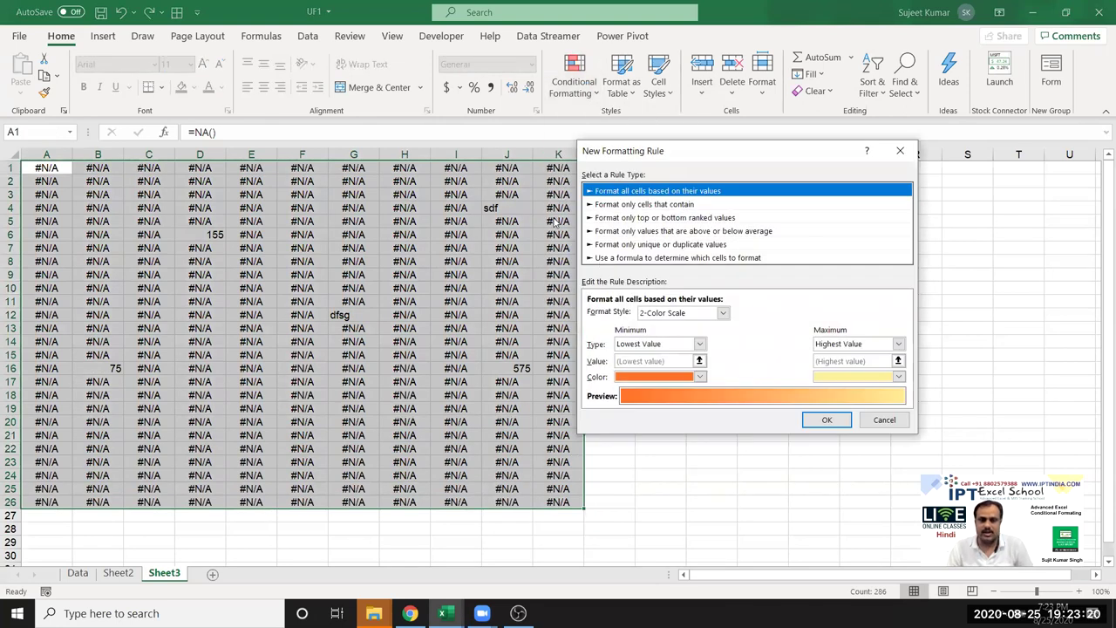
pyautogui.click(616, 206)
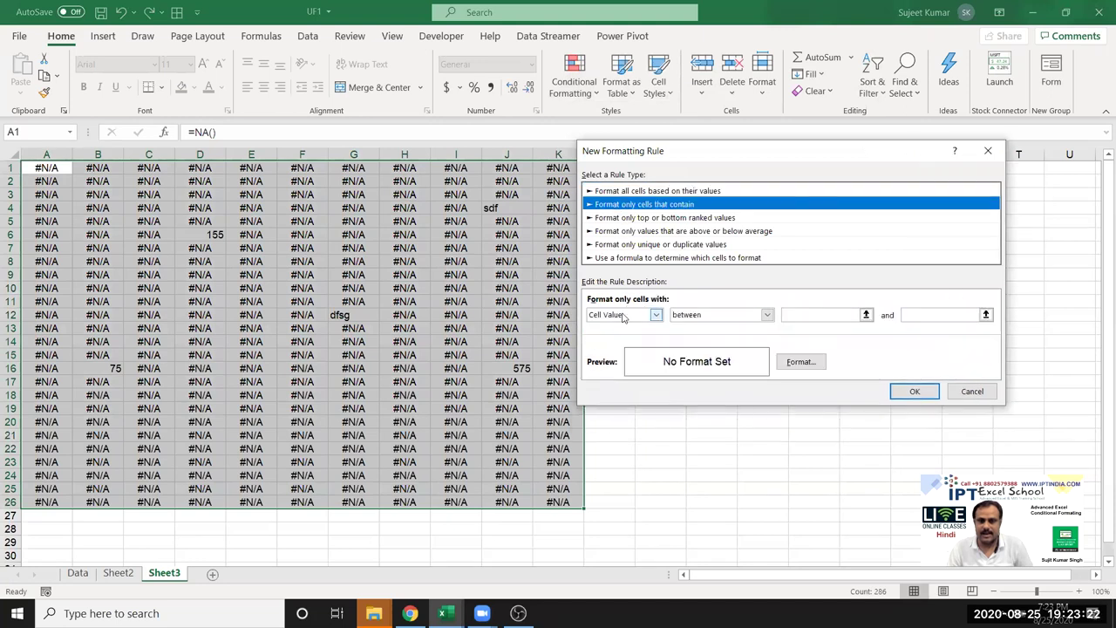
pyautogui.click(655, 315)
pyautogui.click(616, 377)
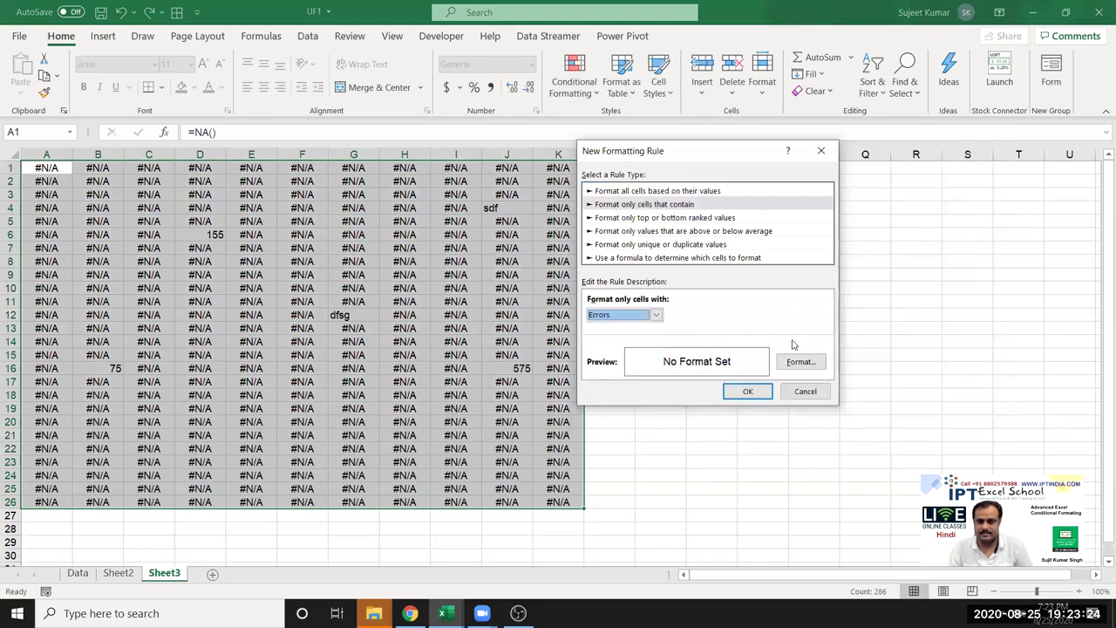
pyautogui.click(804, 364)
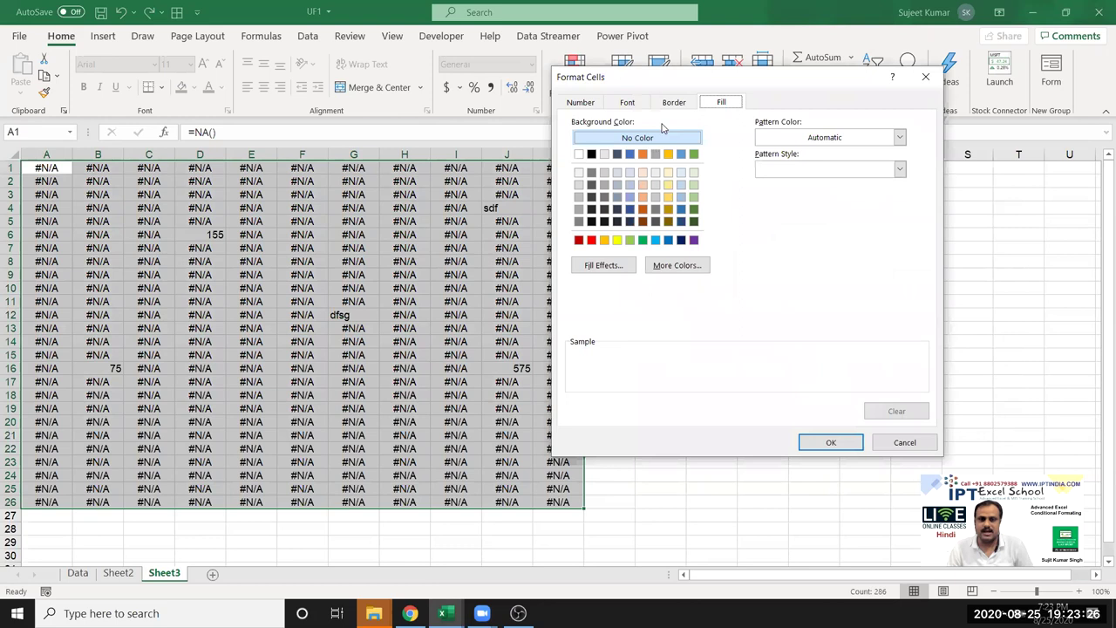
pyautogui.click(635, 109)
pyautogui.click(820, 228)
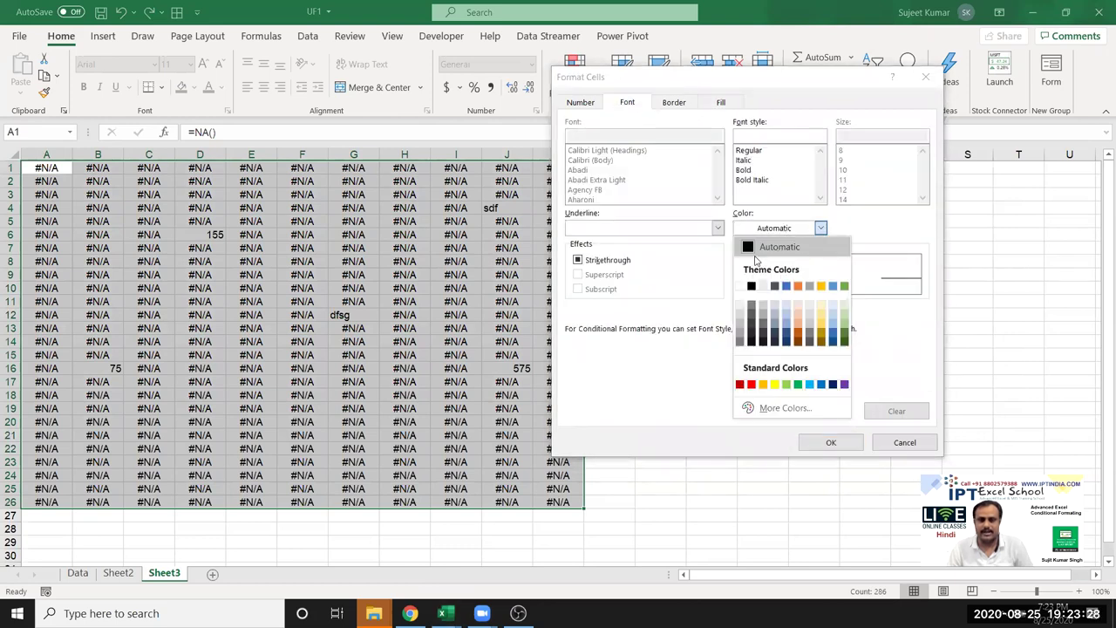
pyautogui.click(740, 286)
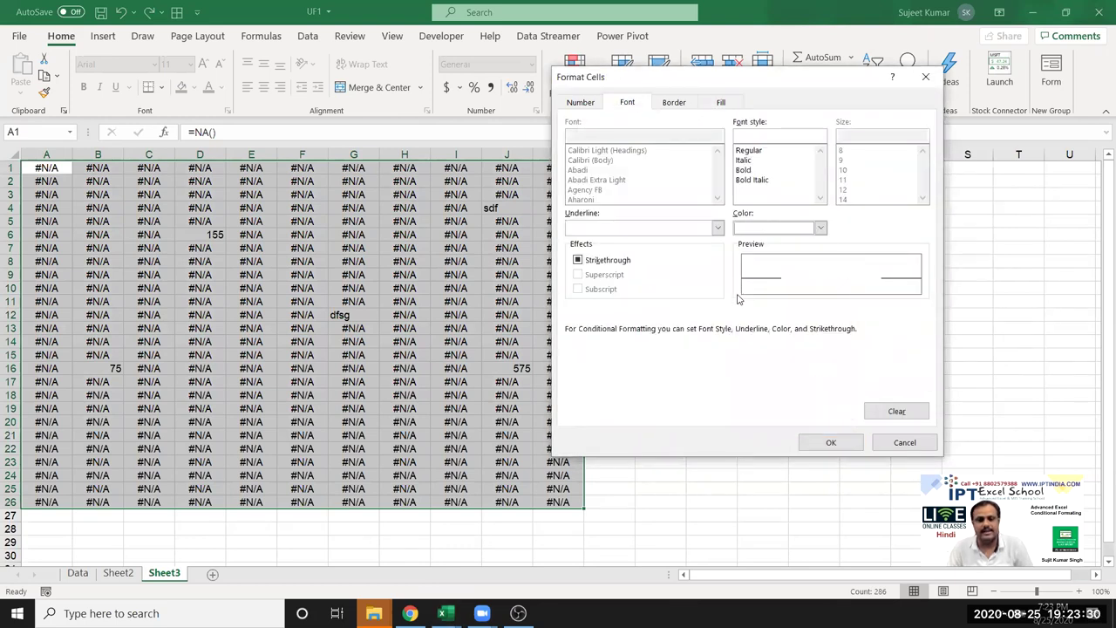
pyautogui.click(838, 443)
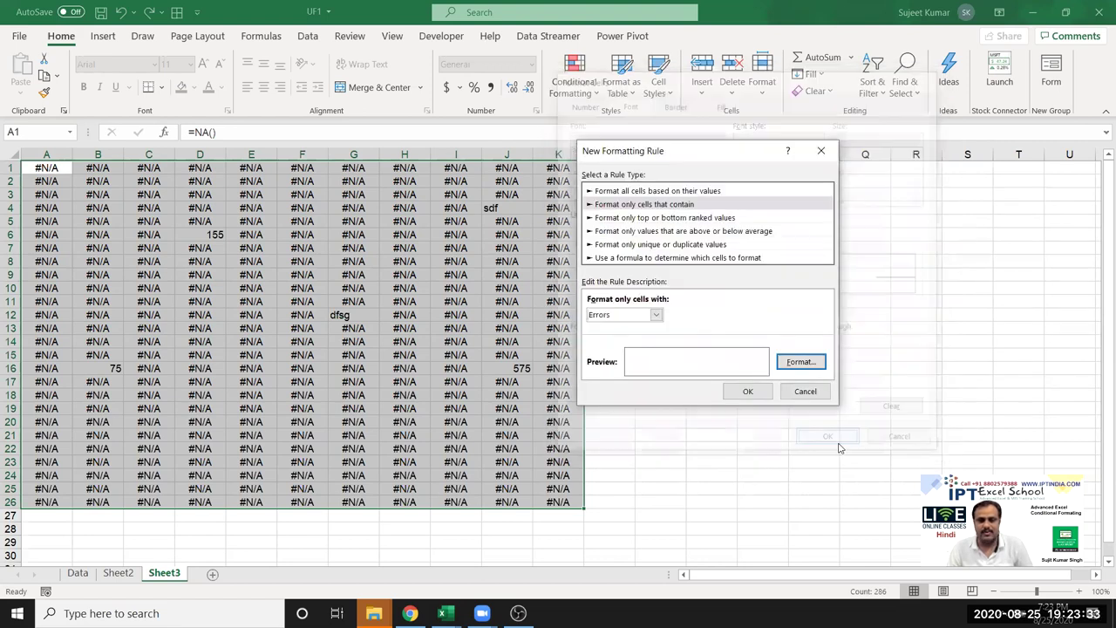
pyautogui.click(747, 392)
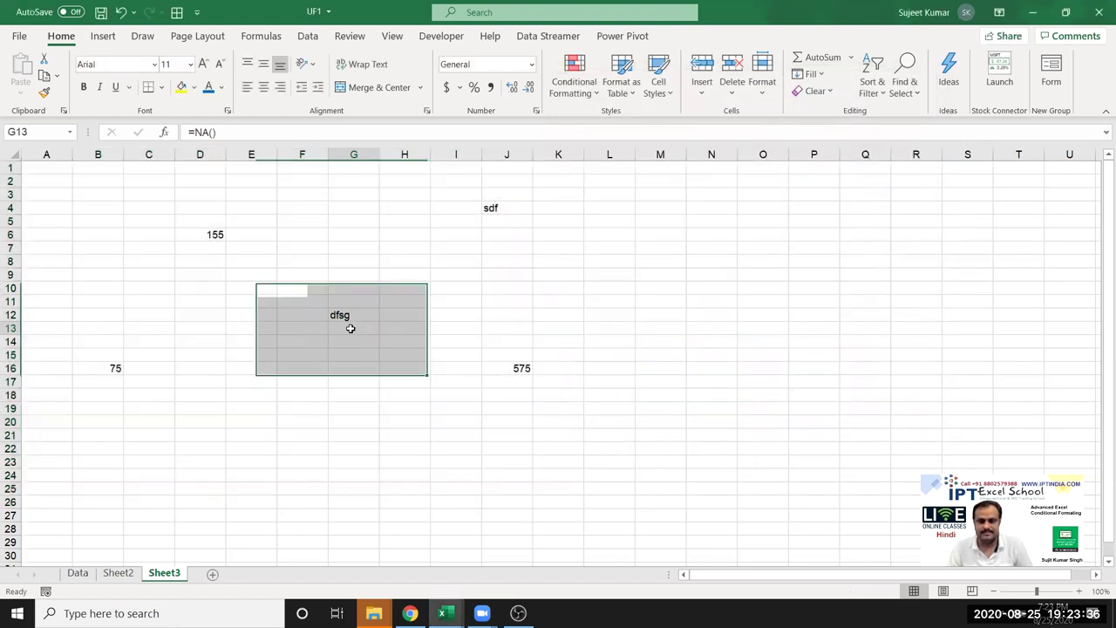
# Step: Deselect the block to check the hidden #N/A errors, then flip through the sheet tabs
pyautogui.click(441, 452)
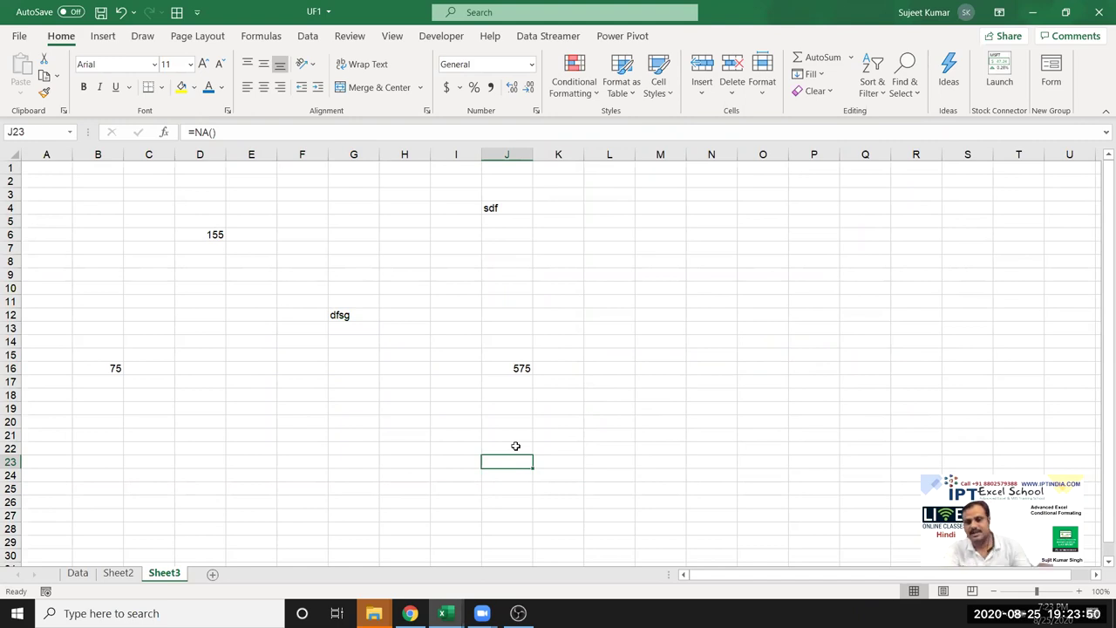
pyautogui.click(77, 573)
pyautogui.click(109, 574)
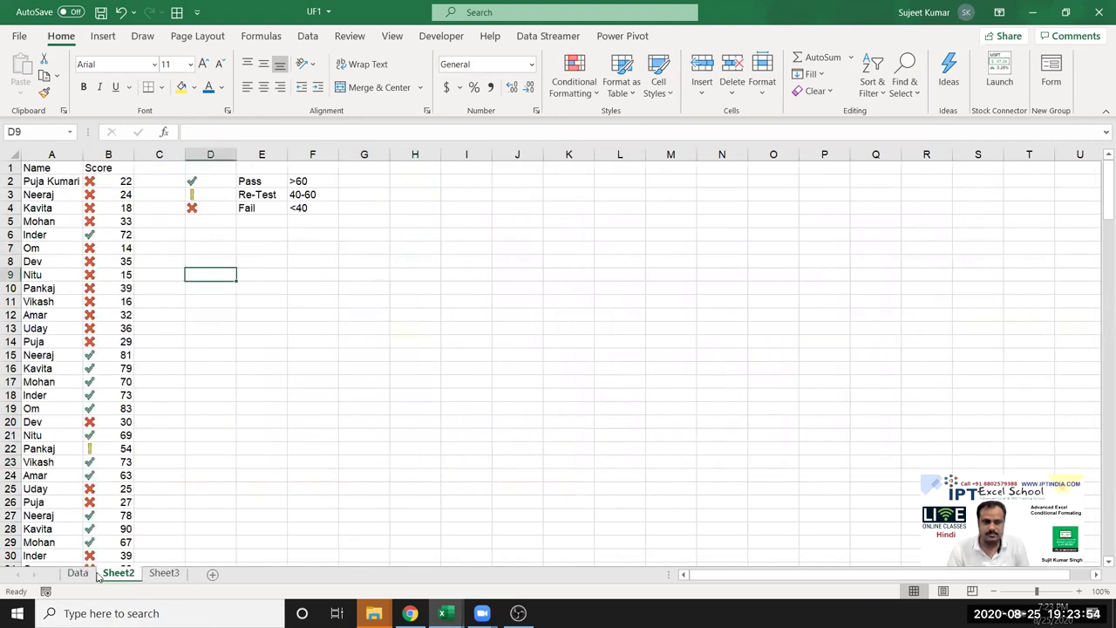
pyautogui.click(164, 573)
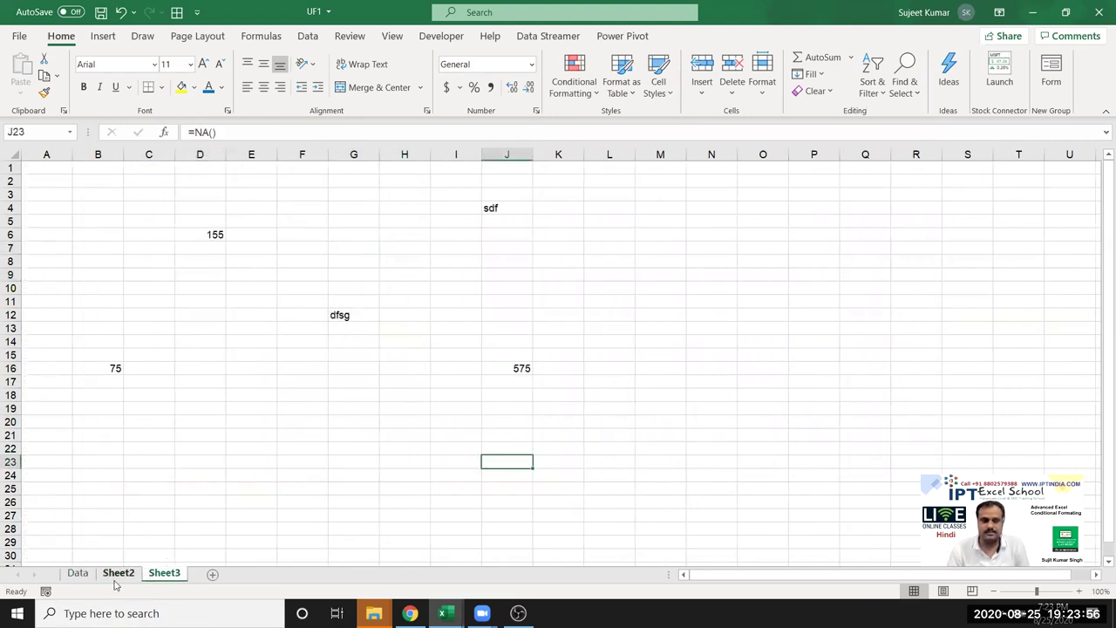
# Step: On the Data sheet, clear conditional formatting rules from the entire sheet
pyautogui.click(78, 573)
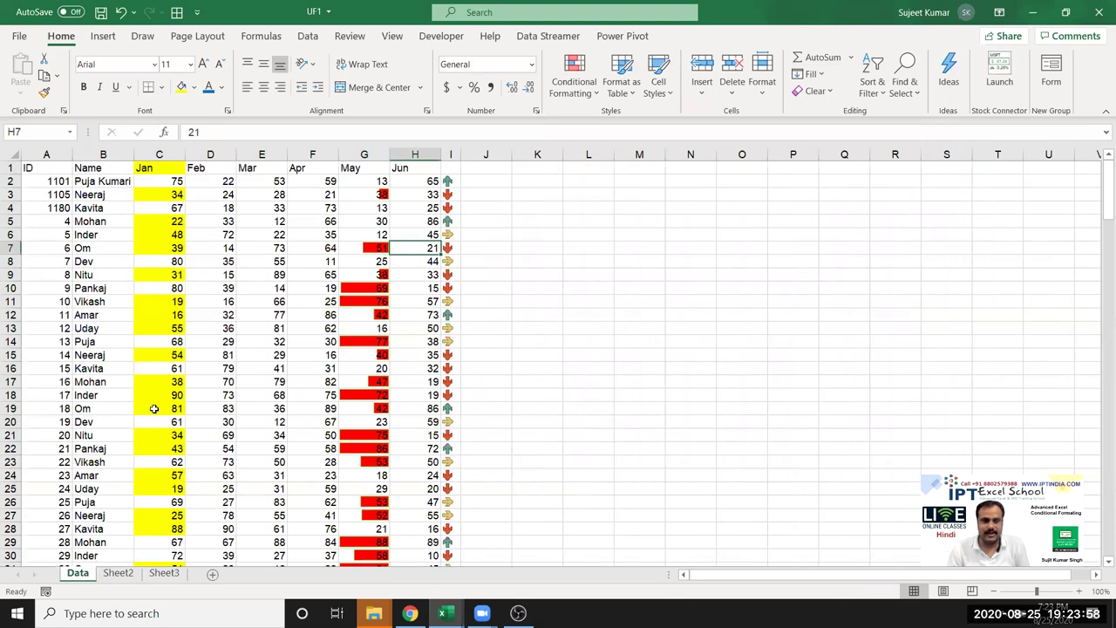
pyautogui.click(154, 408)
pyautogui.click(574, 81)
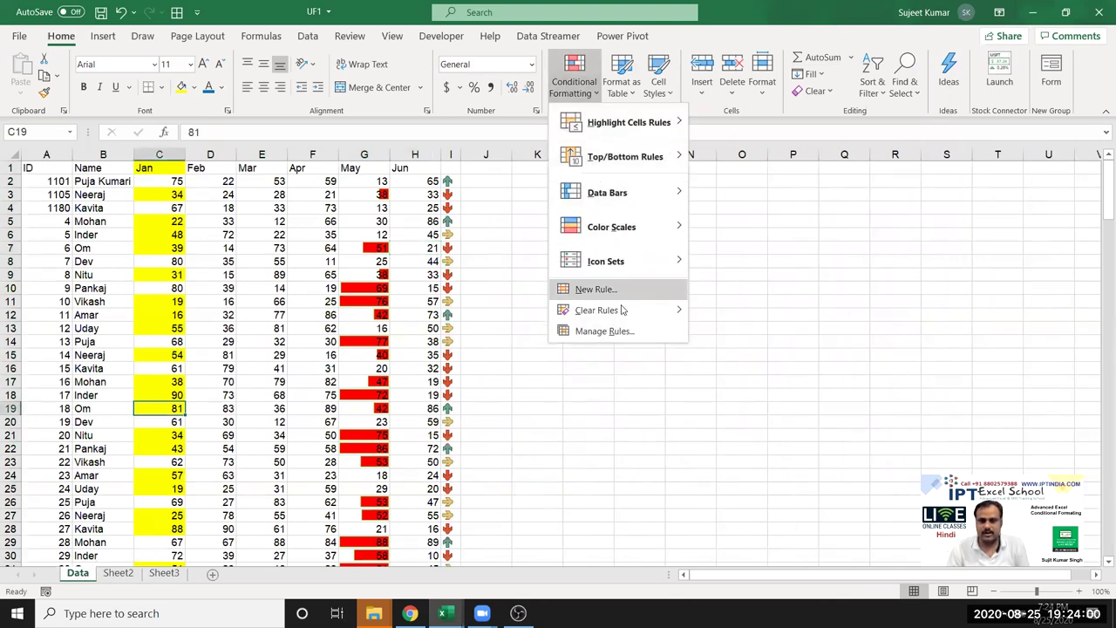
pyautogui.click(730, 339)
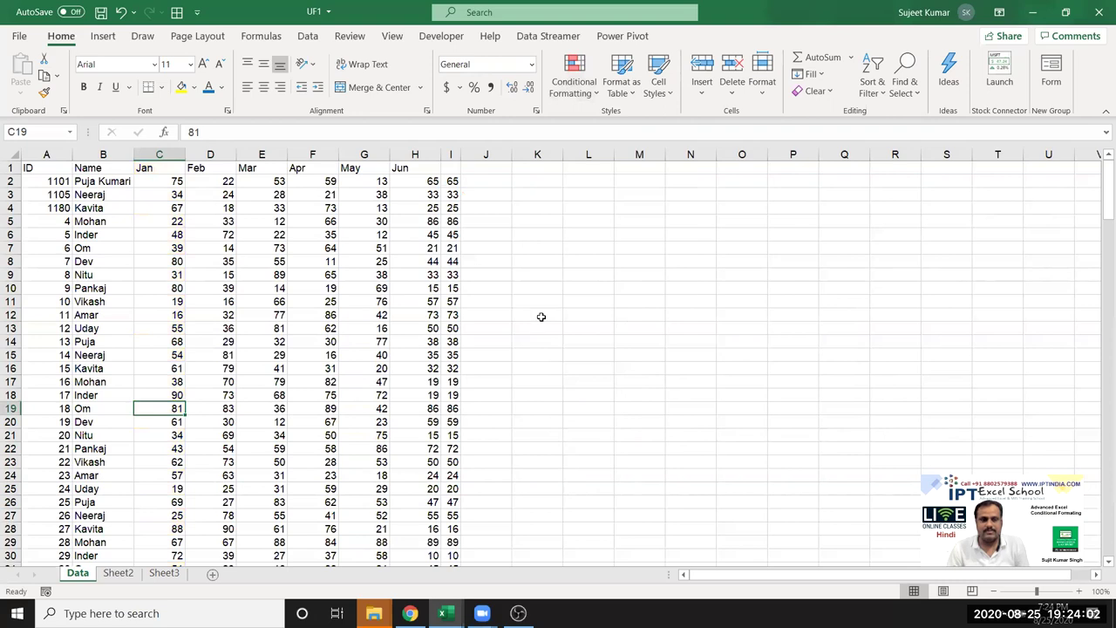
# Step: Delete the duplicate column I with Ctrl+minus
pyautogui.click(447, 155)
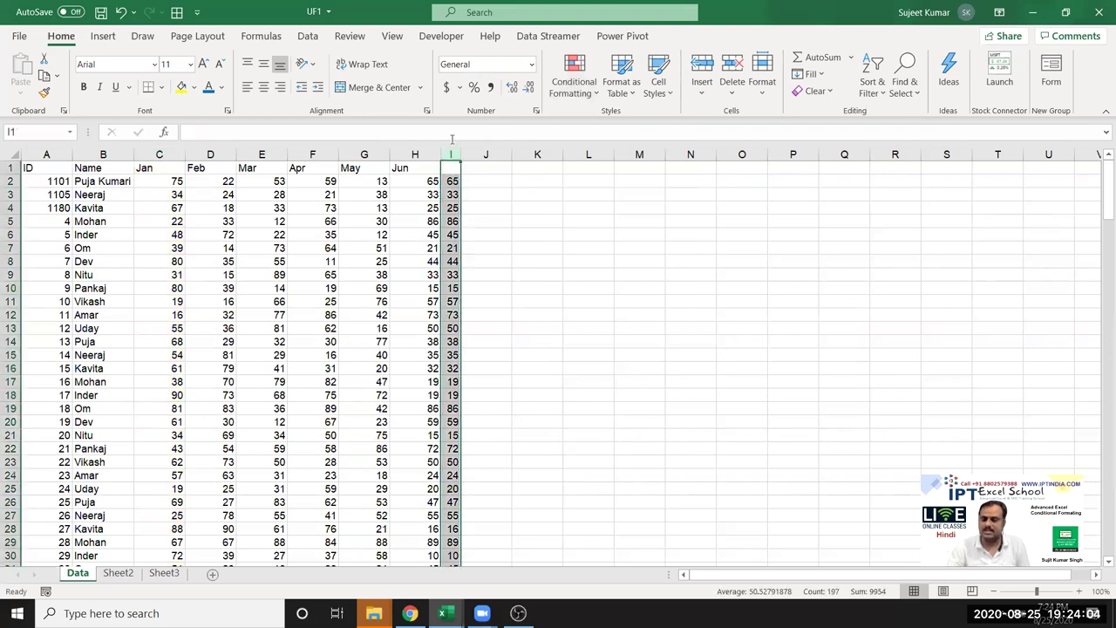
pyautogui.hotkey('ctrl', '-')
pyautogui.click(332, 222)
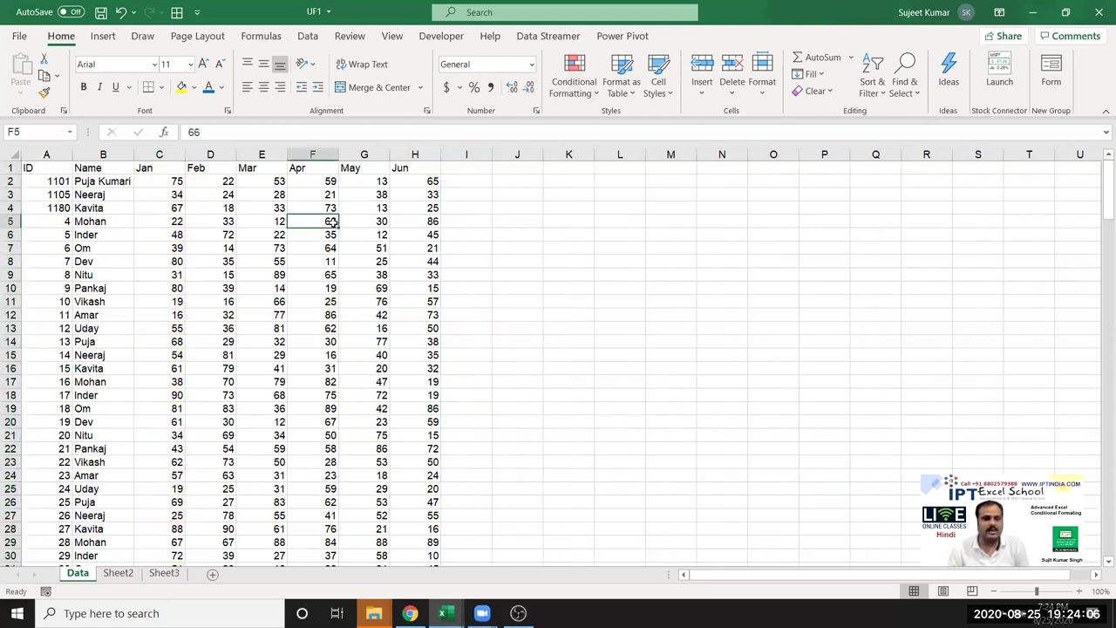
pyautogui.click(314, 156)
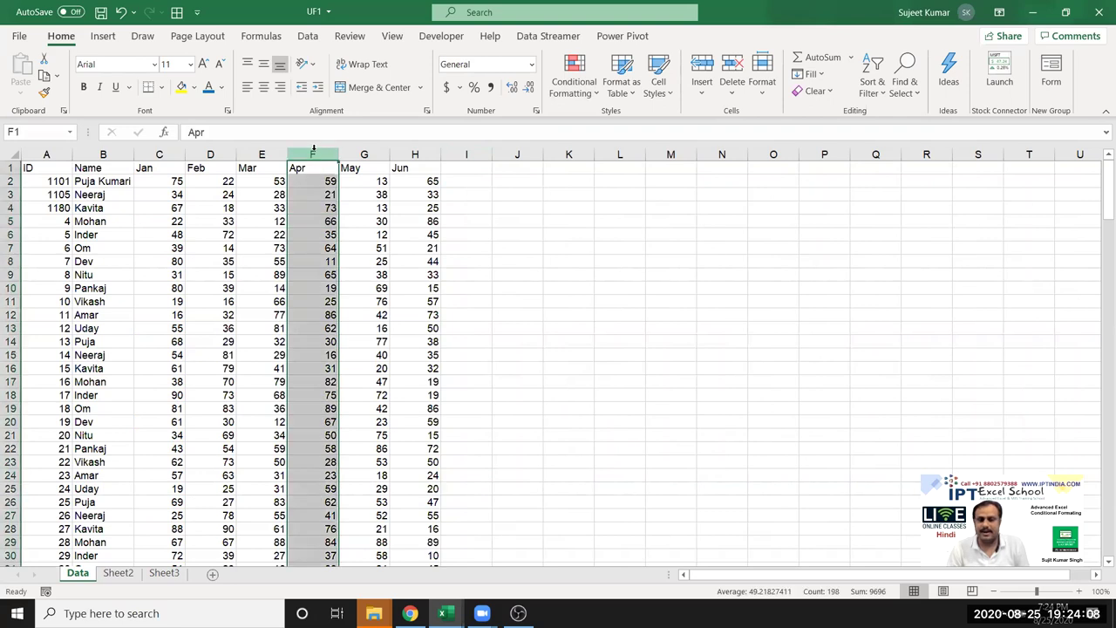
pyautogui.click(311, 225)
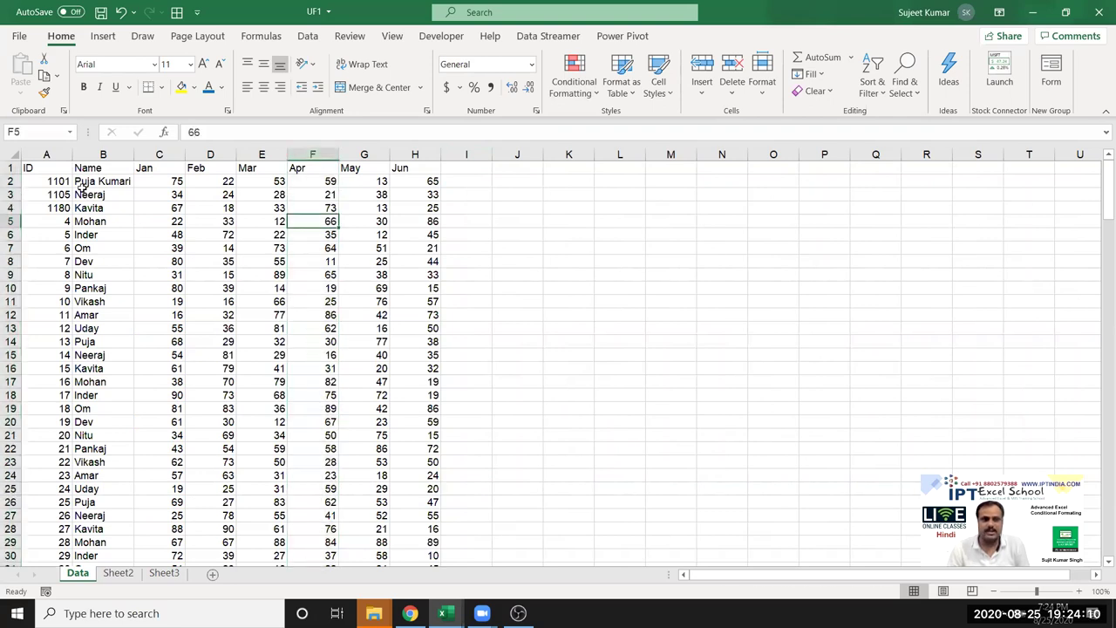
pyautogui.click(89, 221)
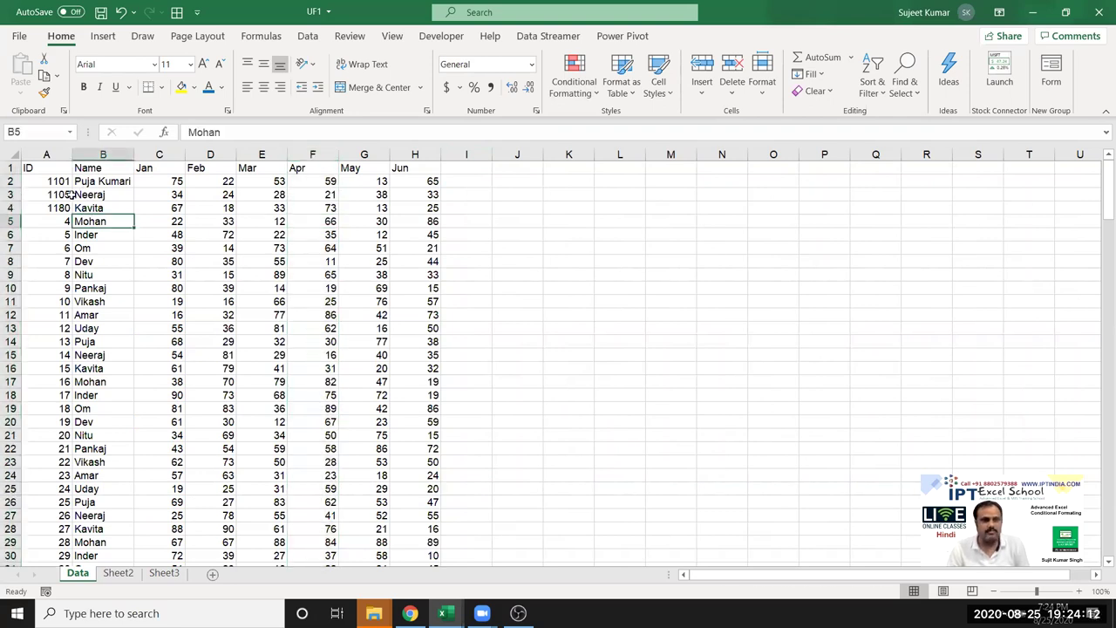
pyautogui.click(102, 181)
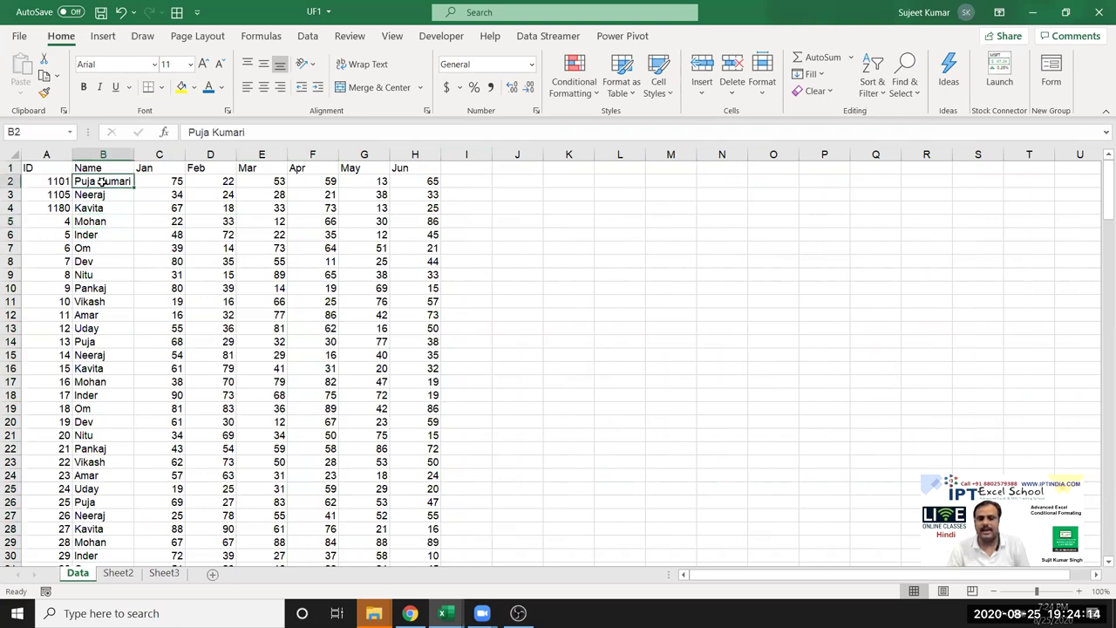
# Step: Check the status-bar sums of the monthly scores in rows 2 to 6
pyautogui.moveTo(155, 180); pyautogui.dragTo(430, 180)
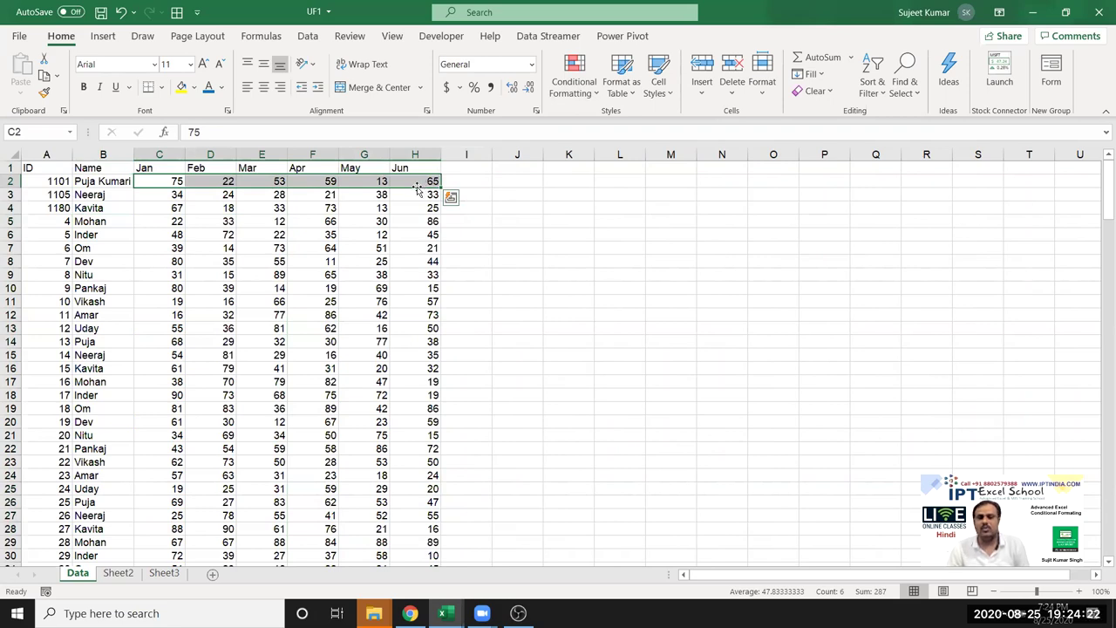
pyautogui.moveTo(176, 193); pyautogui.dragTo(411, 191)
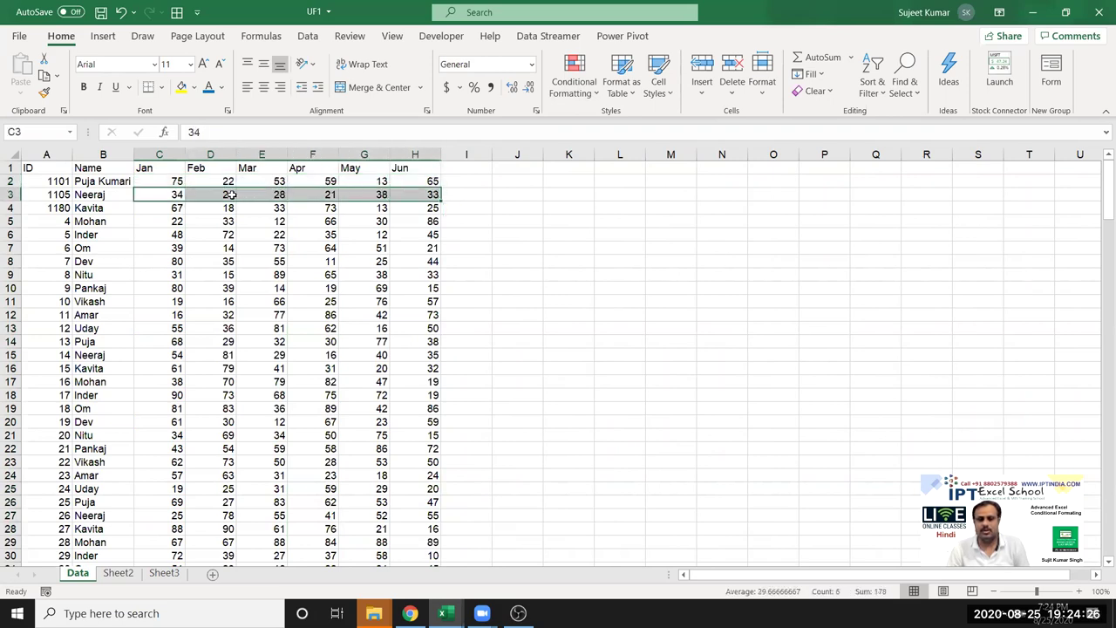
pyautogui.moveTo(170, 207); pyautogui.dragTo(427, 208)
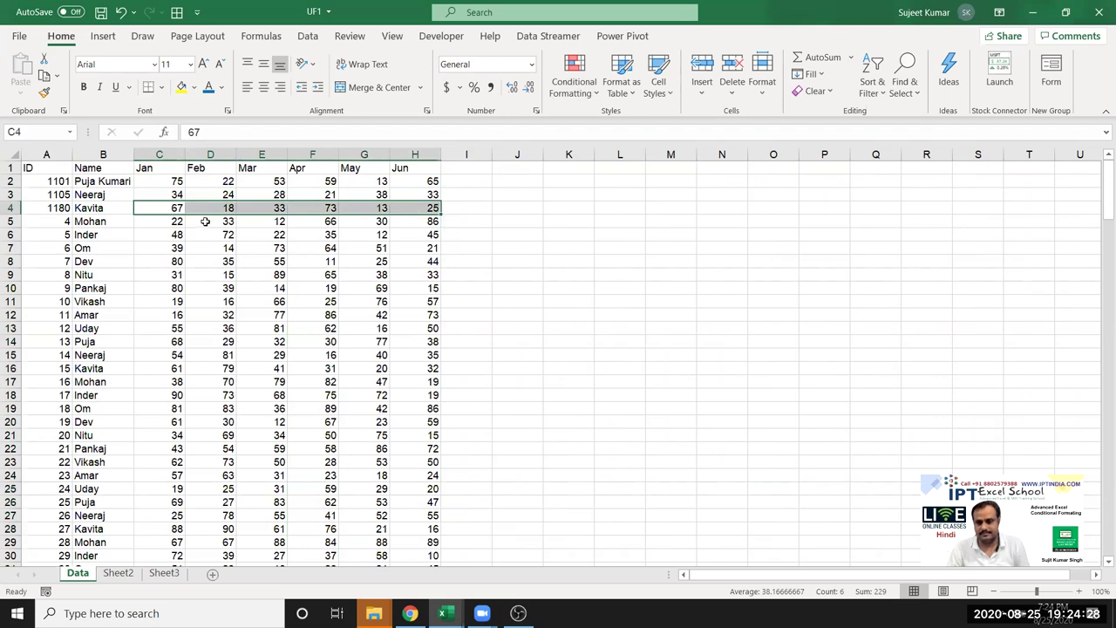
pyautogui.moveTo(166, 221); pyautogui.dragTo(431, 221)
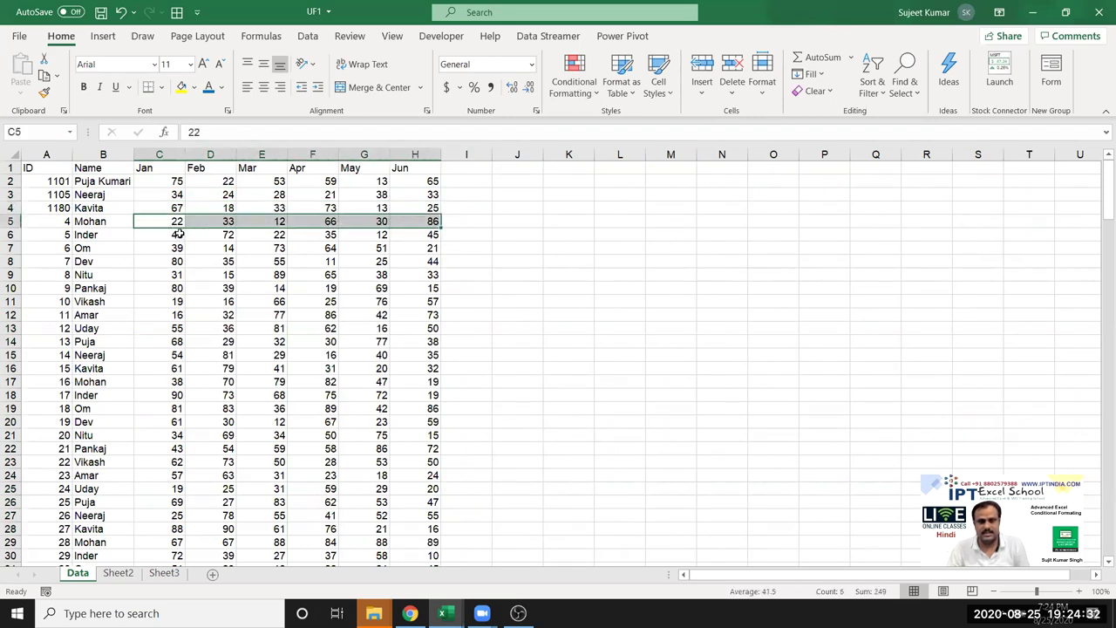
pyautogui.moveTo(178, 234); pyautogui.dragTo(410, 234)
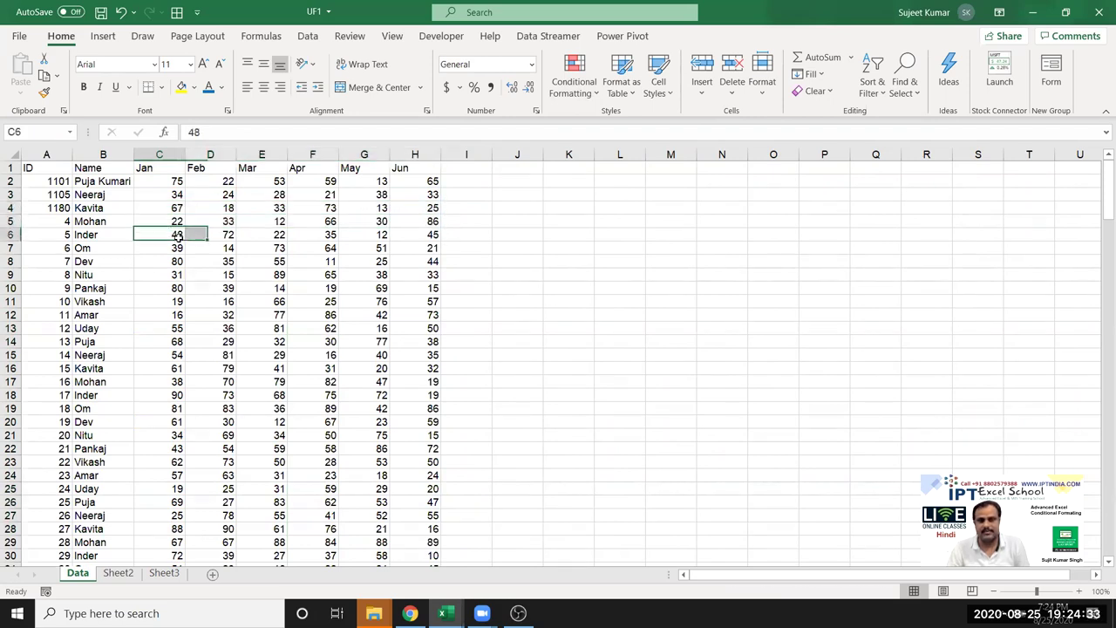
pyautogui.click(299, 265)
pyautogui.click(110, 185)
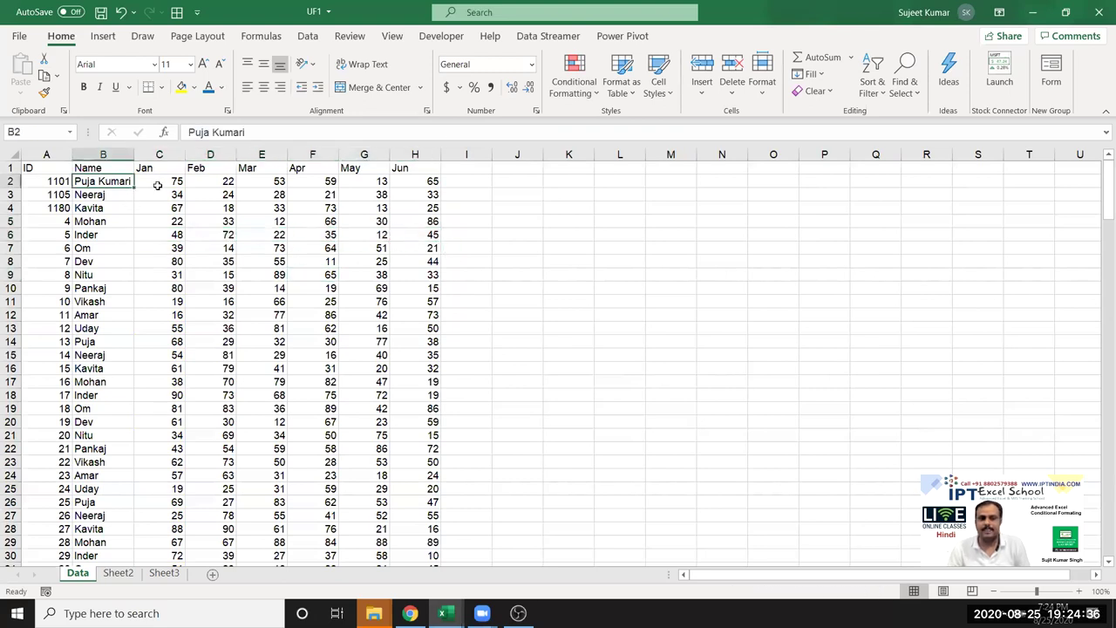
# Step: Cancel the unfinished New Formatting Rule dialog
pyautogui.click(573, 83)
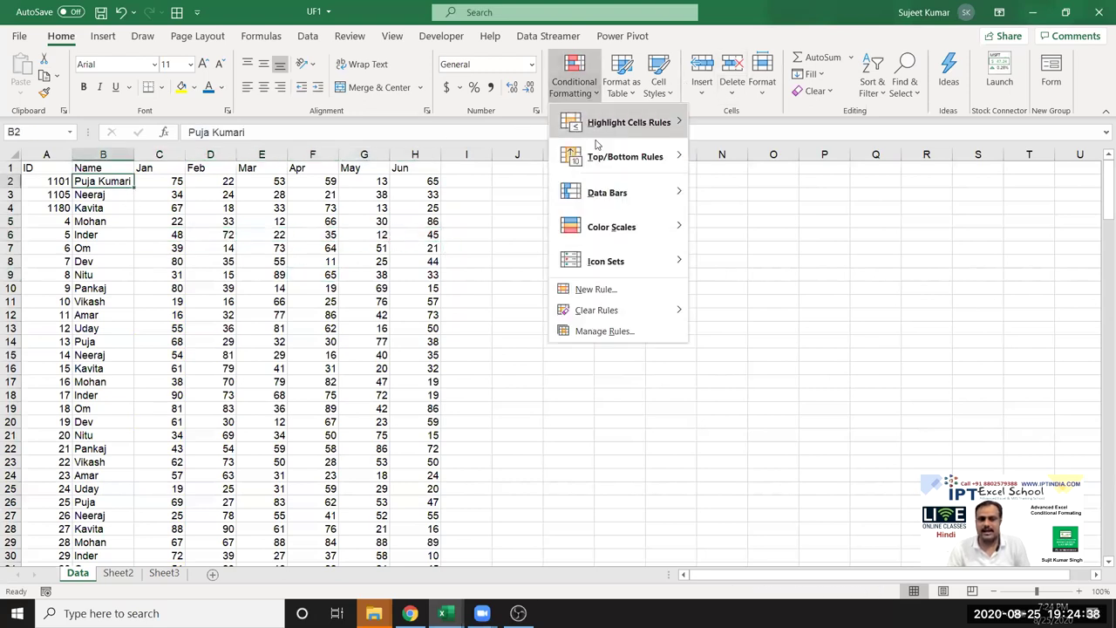
pyautogui.click(598, 289)
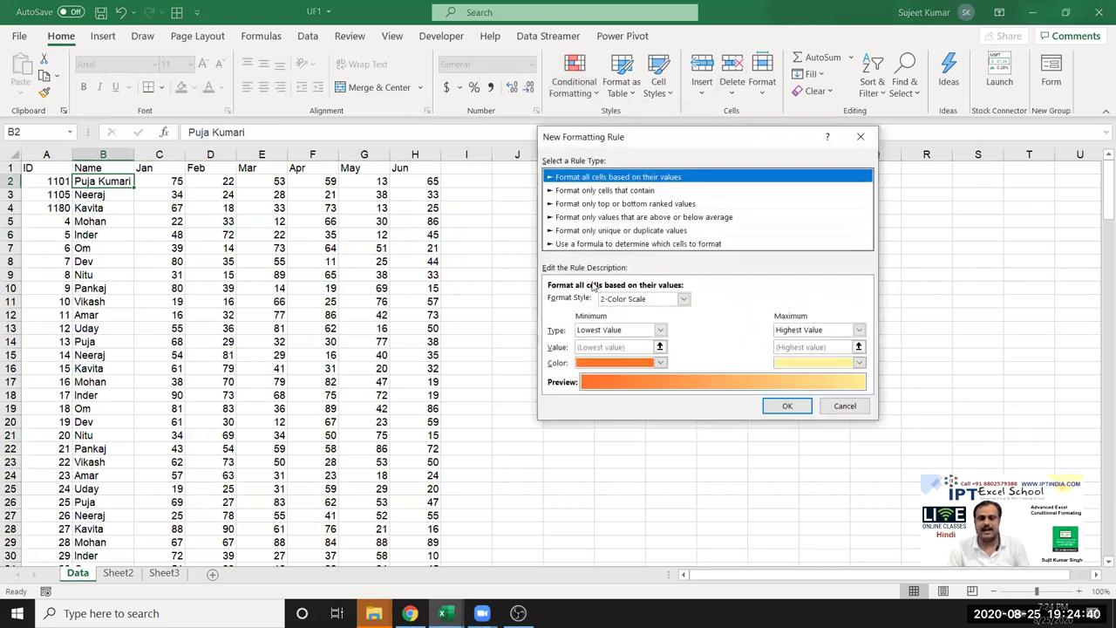
pyautogui.press('Escape')
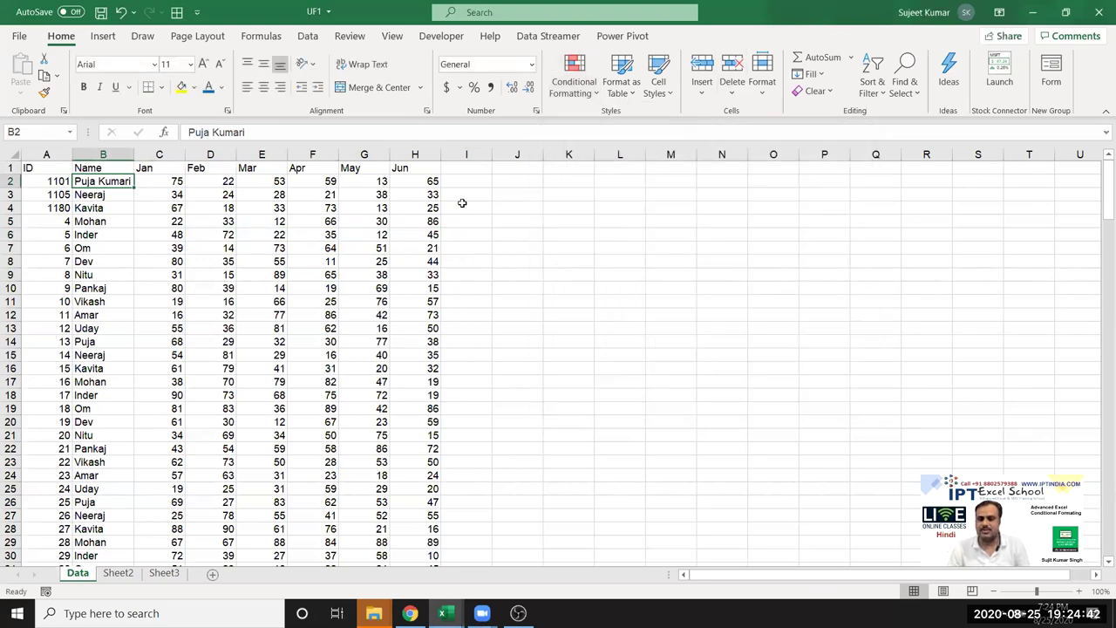
# Step: Select the first name in B2 and start a new conditional formatting rule
pyautogui.click(331, 222)
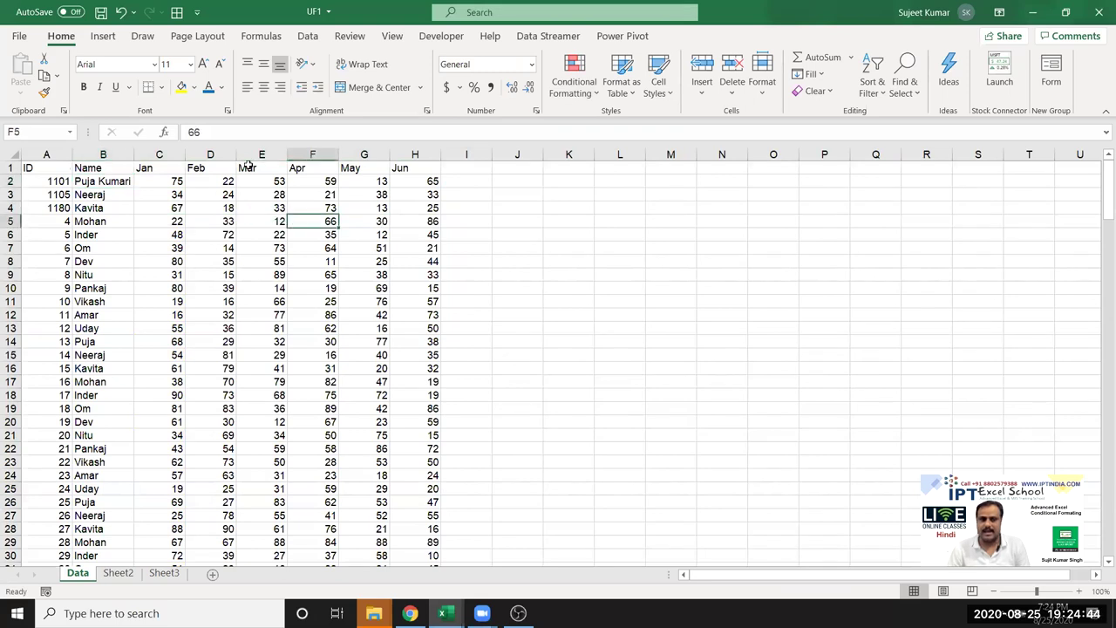
pyautogui.click(245, 153)
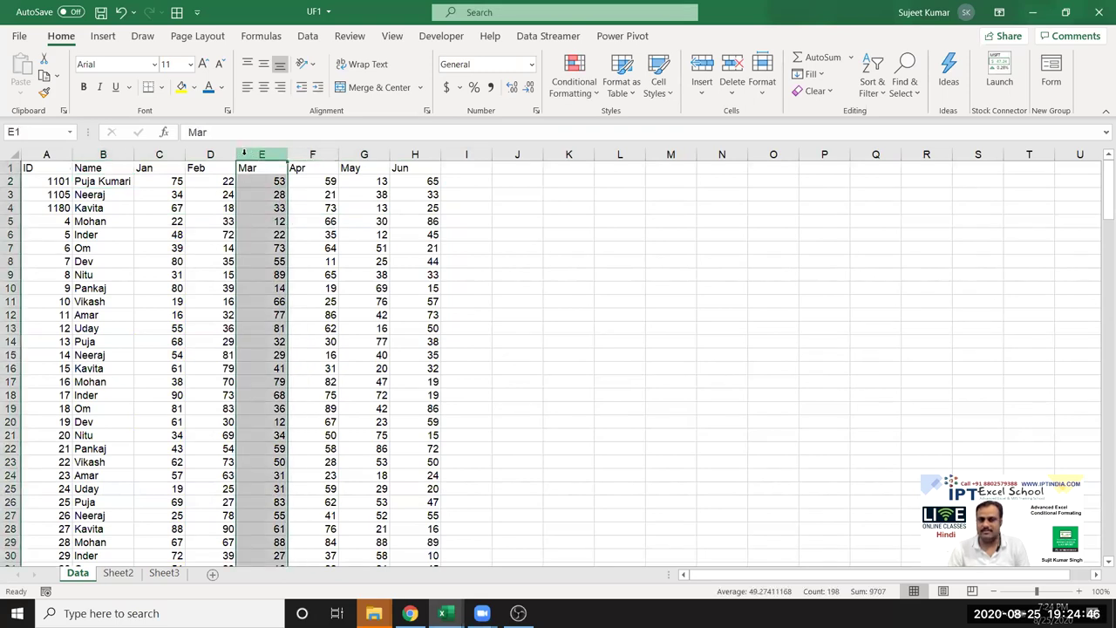
pyautogui.click(90, 179)
pyautogui.click(91, 168)
pyautogui.click(574, 83)
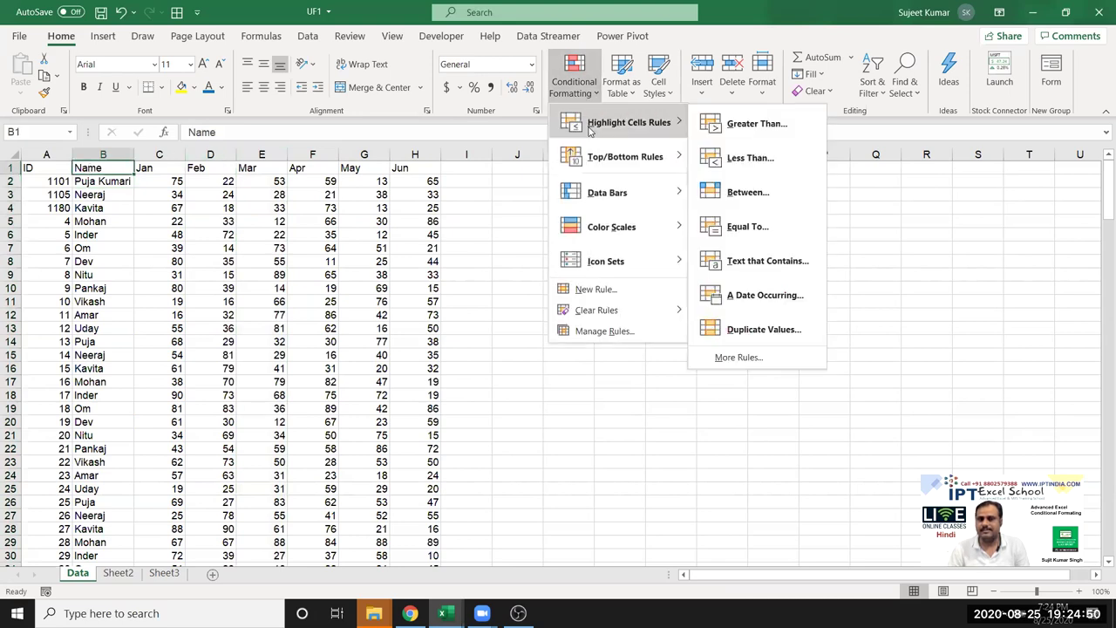
pyautogui.click(80, 183)
pyautogui.click(80, 183)
pyautogui.click(575, 87)
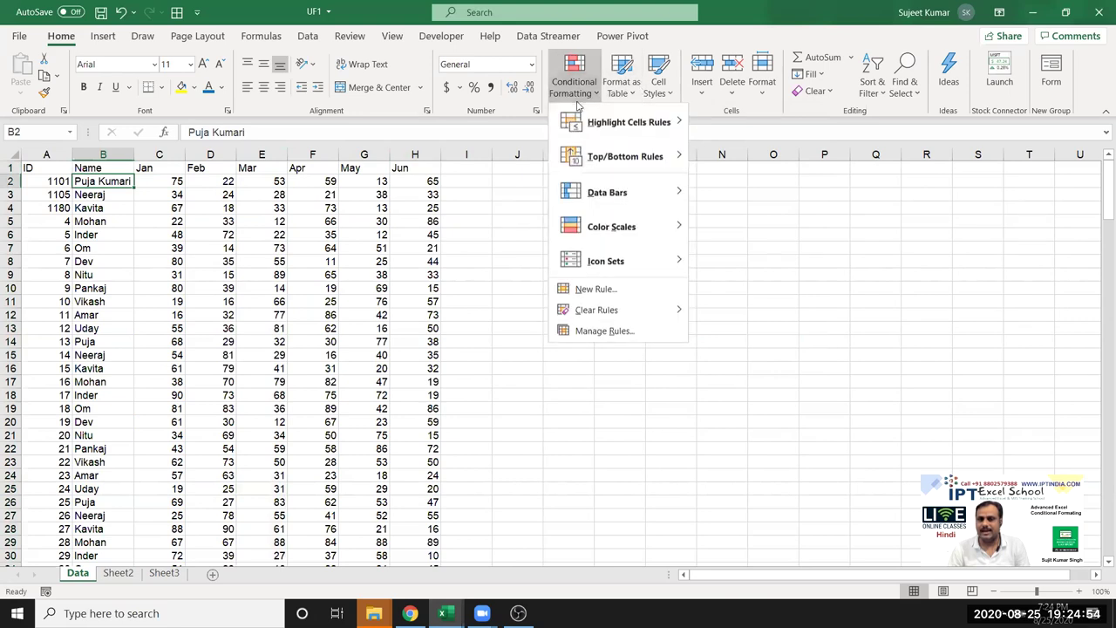
pyautogui.click(602, 288)
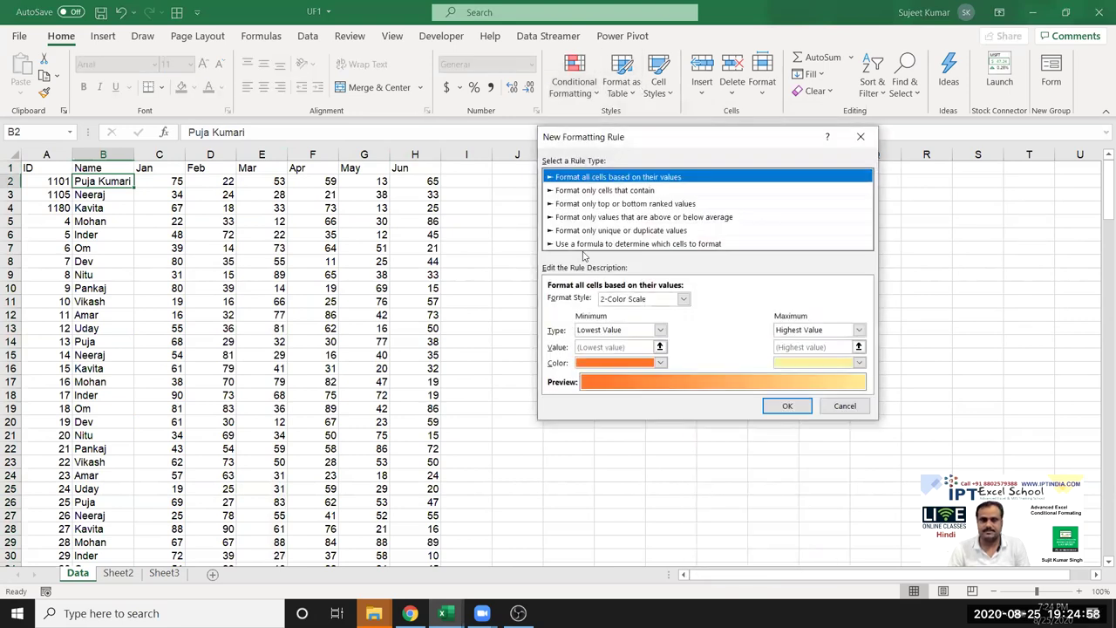
# Step: Use the formula =sum($C2:$H2)*10%>20, with row-relative references, as the rule
pyautogui.click(580, 247)
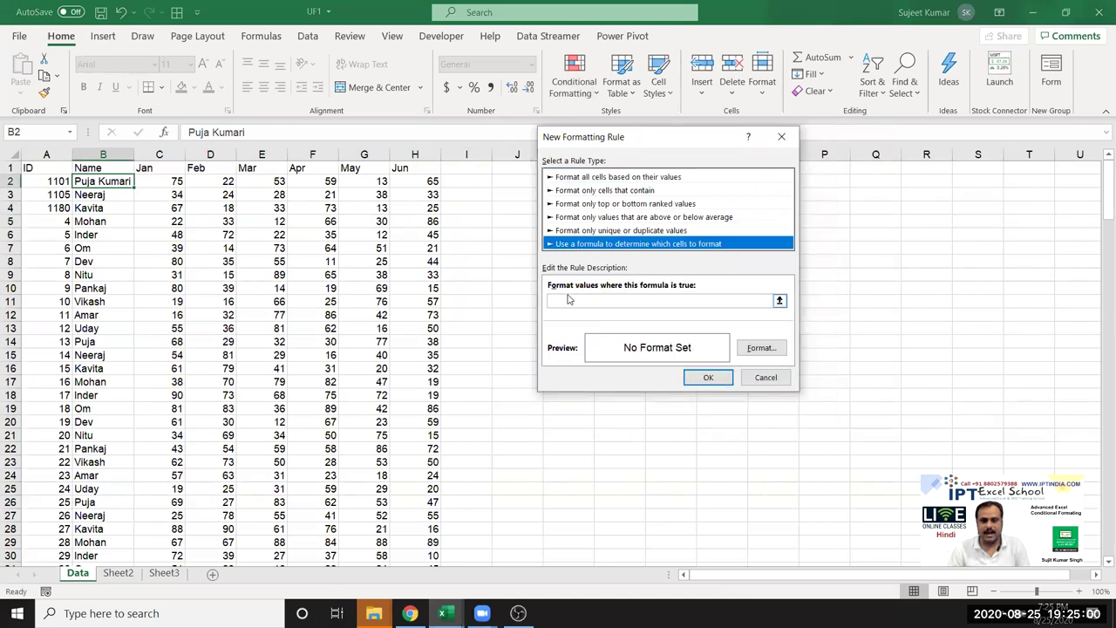
pyautogui.click(569, 300)
pyautogui.write('=s')
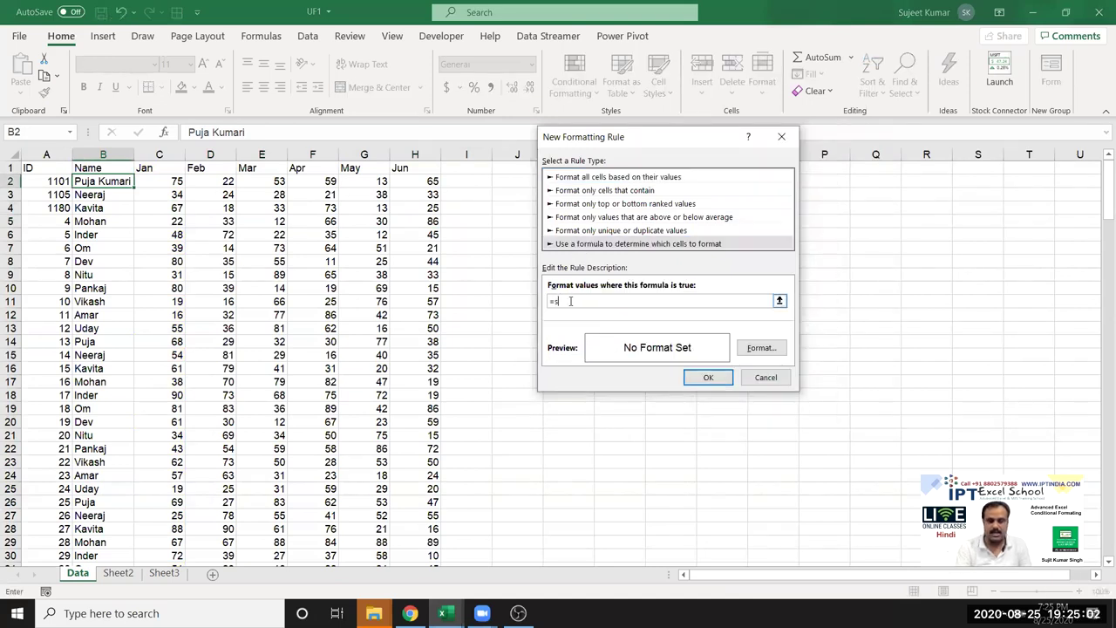
pyautogui.write('um(')
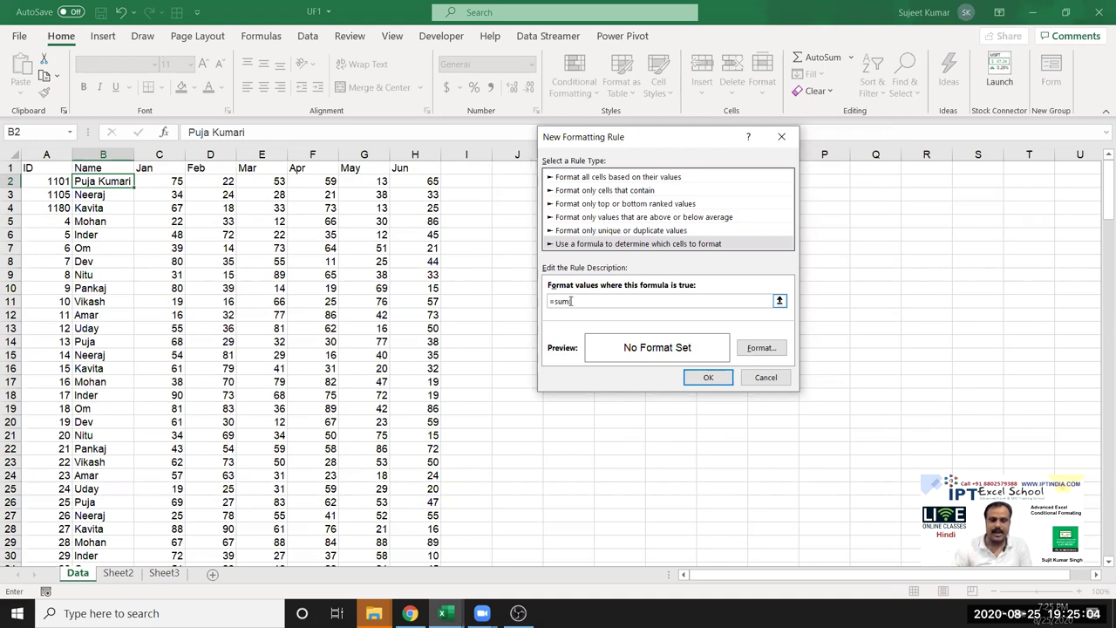
pyautogui.moveTo(172, 182); pyautogui.dragTo(432, 181)
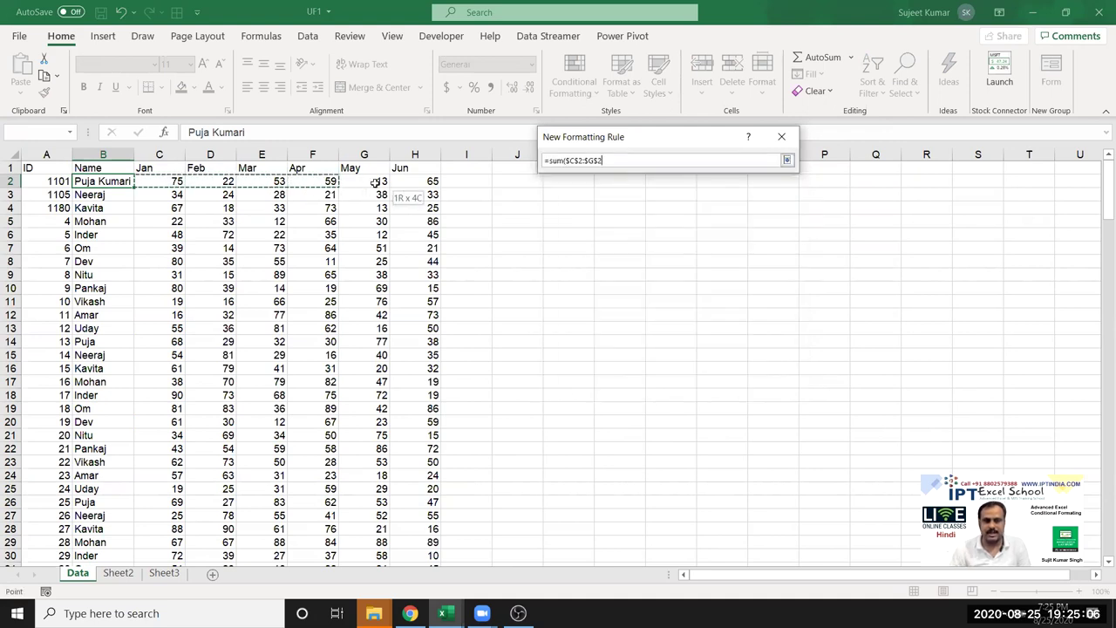
pyautogui.write(')*10%>')
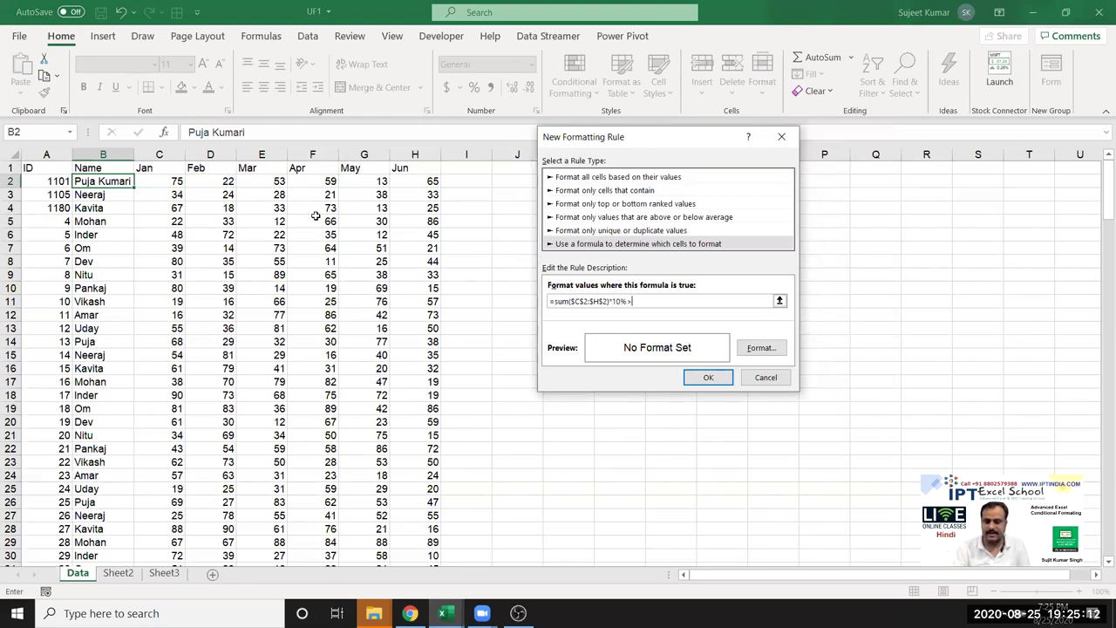
pyautogui.write('20')
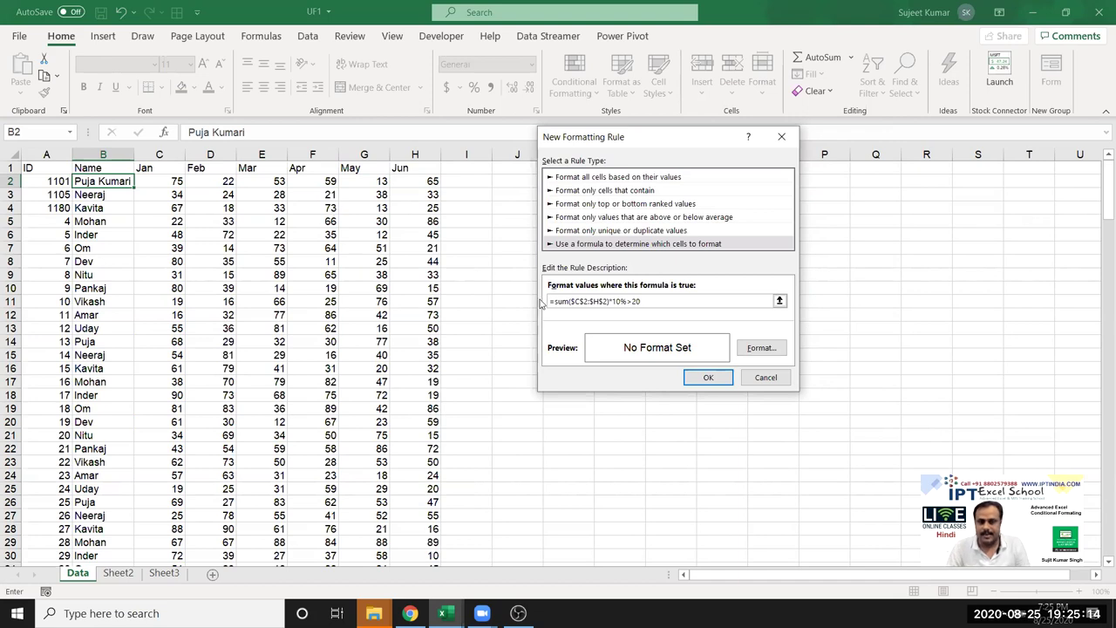
pyautogui.click(577, 301)
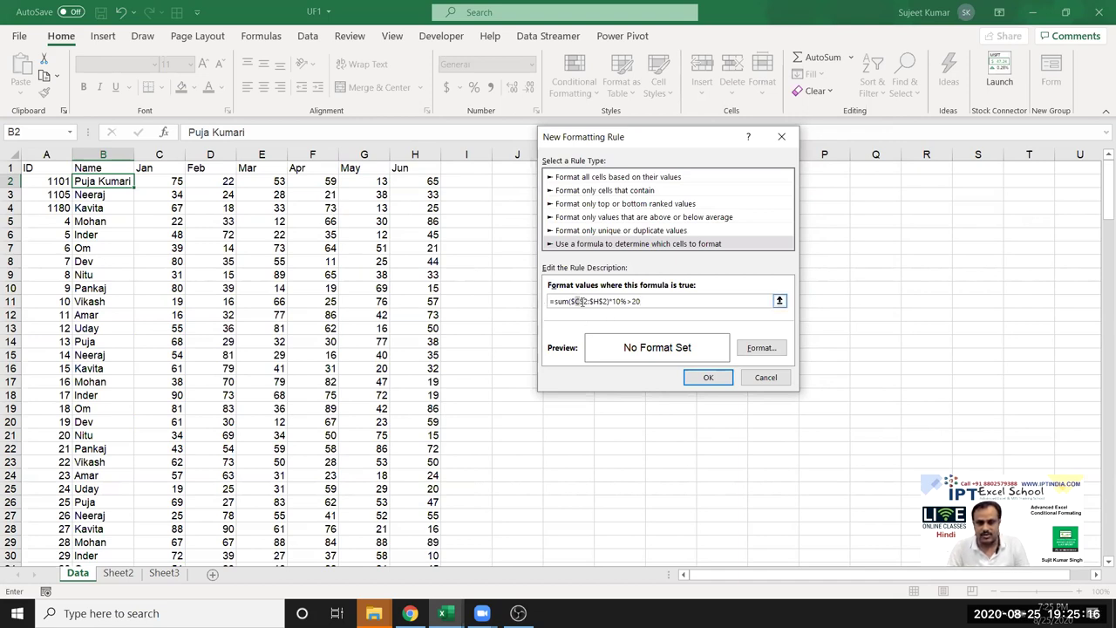
pyautogui.press('Delete')
pyautogui.press('Right')
pyautogui.press('Right')
pyautogui.press('Right')
pyautogui.press('BackSpace')
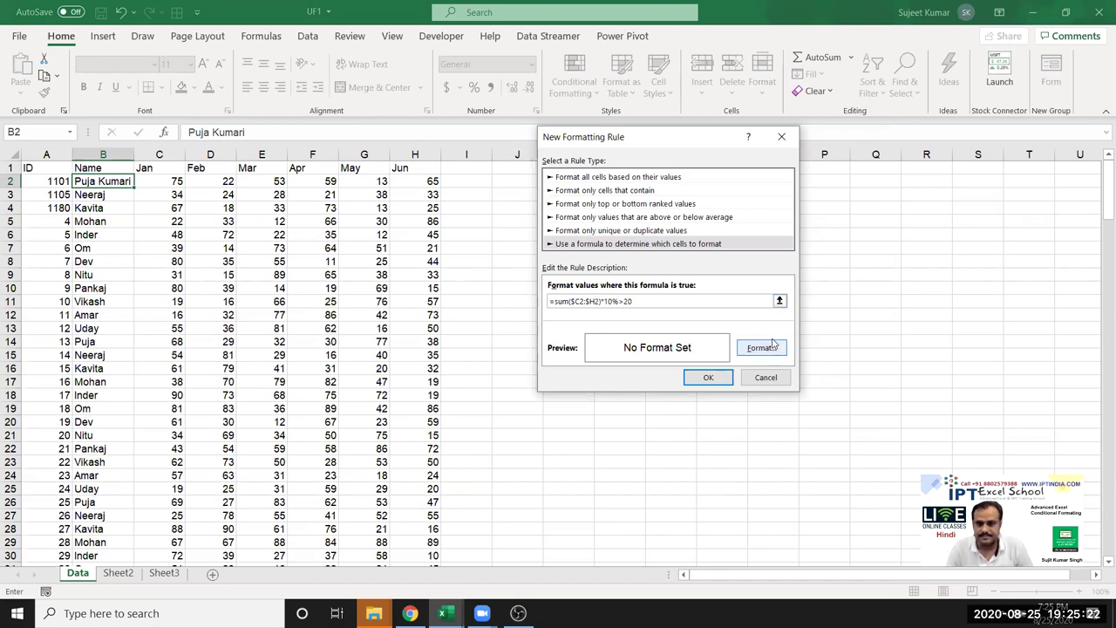
# Step: Give matching cells a green fill and save the rule
pyautogui.click(771, 348)
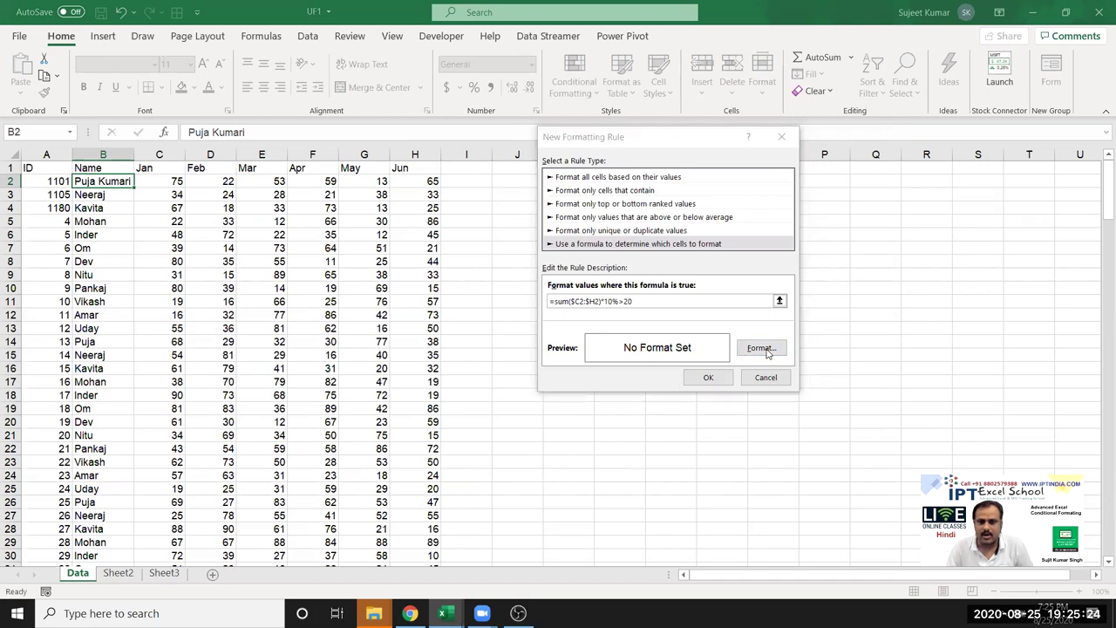
pyautogui.click(681, 89)
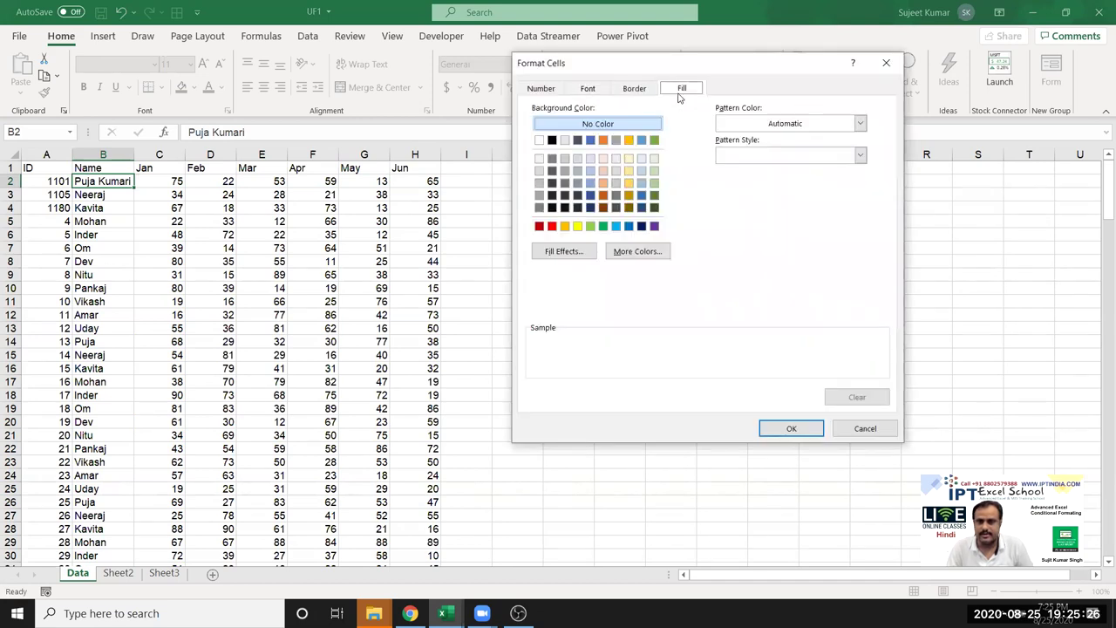
pyautogui.click(603, 227)
pyautogui.click(791, 428)
pyautogui.click(709, 378)
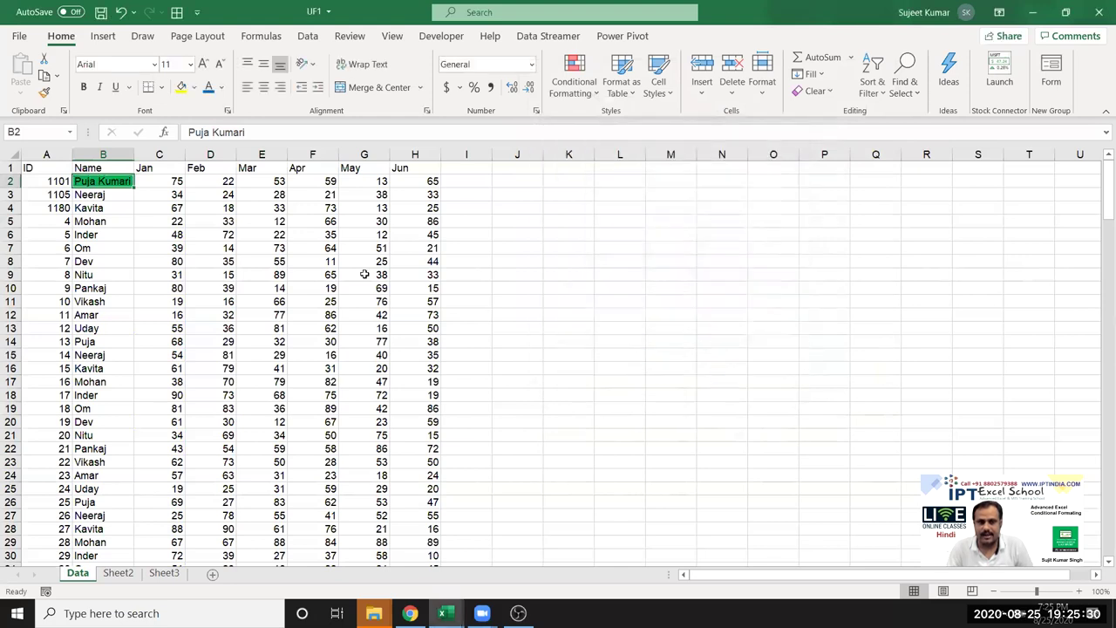
# Step: Copy B2's green rule over A2:H30 with Format Painter
pyautogui.click(45, 93)
pyautogui.moveTo(50, 181)
pyautogui.mouseDown()
pyautogui.moveTo(390, 343)
pyautogui.moveTo(413, 558)
pyautogui.mouseUp()
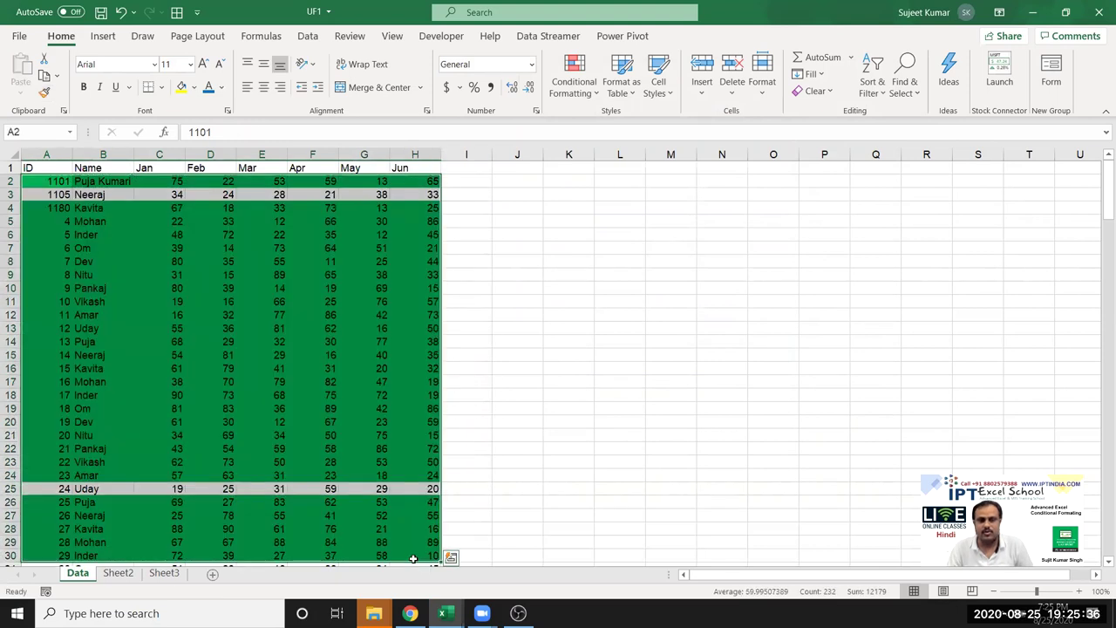
pyautogui.click(344, 411)
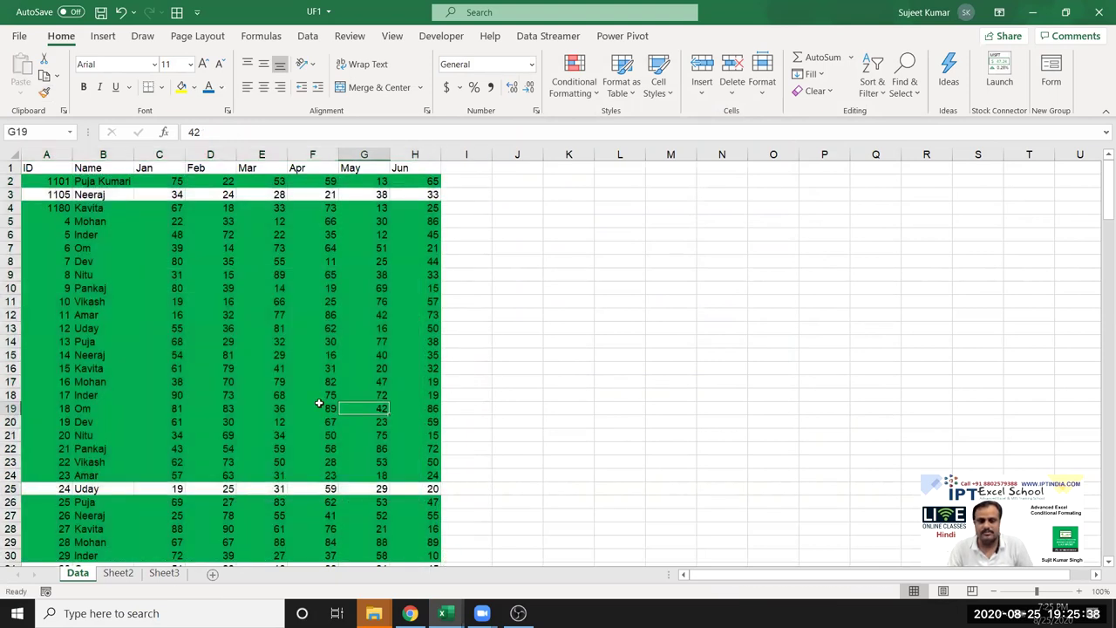
# Step: Delete the May value in G11 and set G18 to 10
pyautogui.click(370, 301)
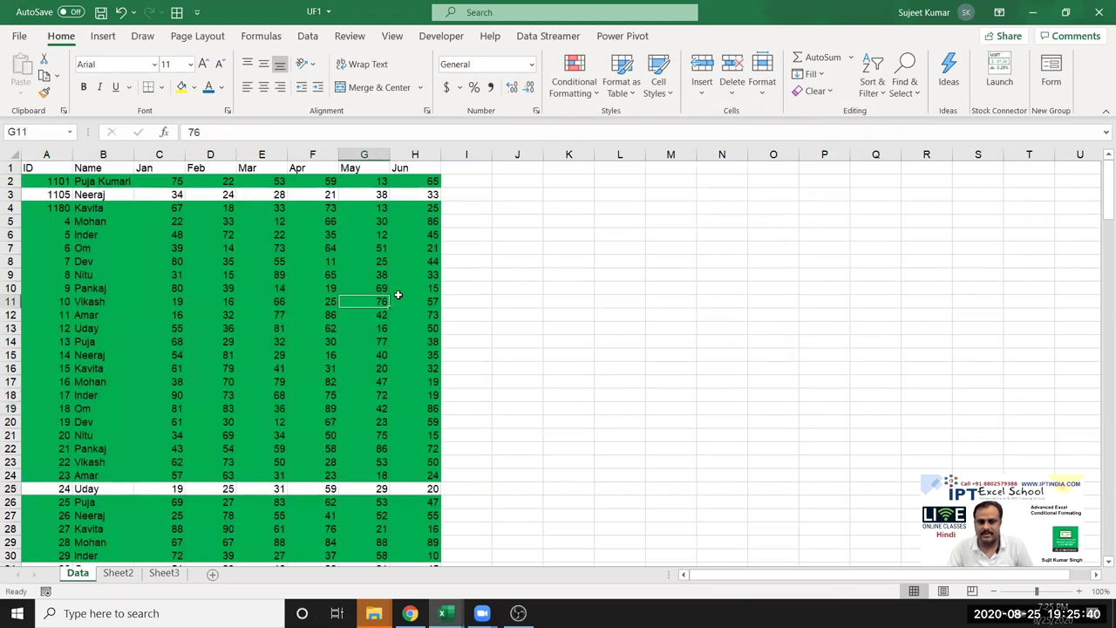
pyautogui.press('Delete')
pyautogui.press('Down')
pyautogui.press('Down')
# Step: Clear the May values in G20:G22 and the Mar–May values in E27:G27
pyautogui.press('Down')
pyautogui.press('Down')
pyautogui.press('Down')
pyautogui.press('Down')
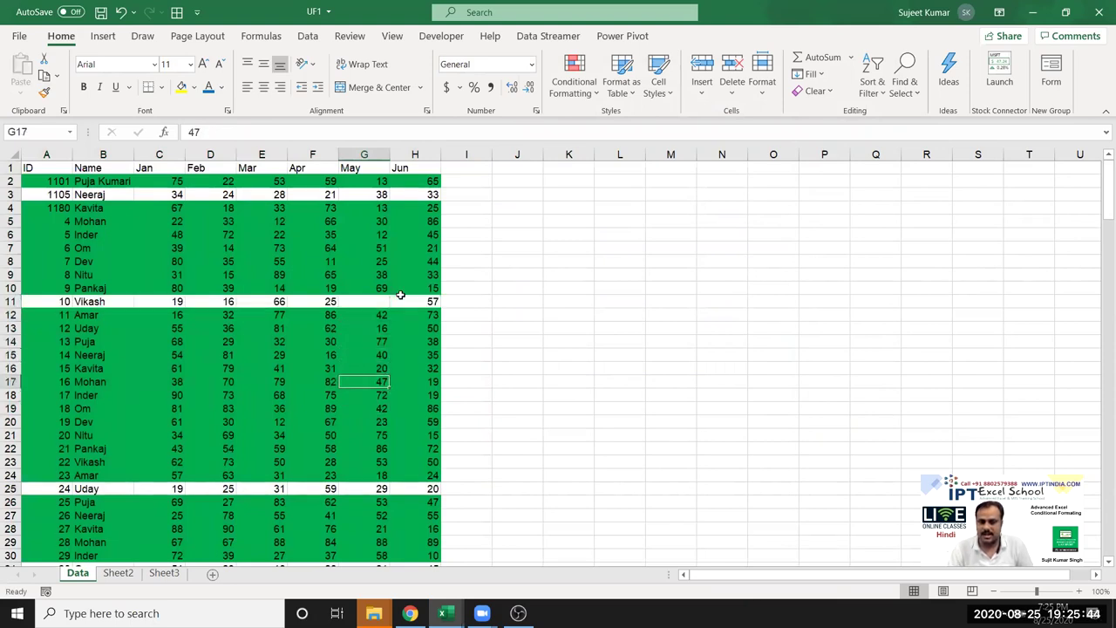
pyautogui.press('Down')
pyautogui.write('10')
pyautogui.press('Return')
pyautogui.press('Up')
pyautogui.press('Down')
pyautogui.press('Down')
pyautogui.press('Delete')
pyautogui.press('Down')
pyautogui.press('Delete')
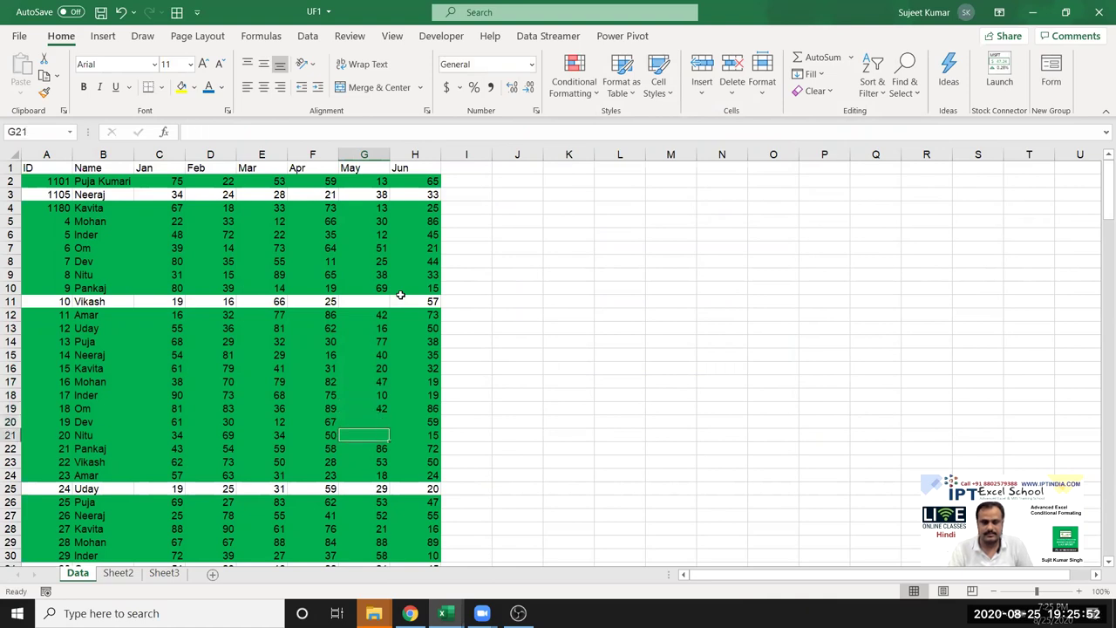
pyautogui.press('Down')
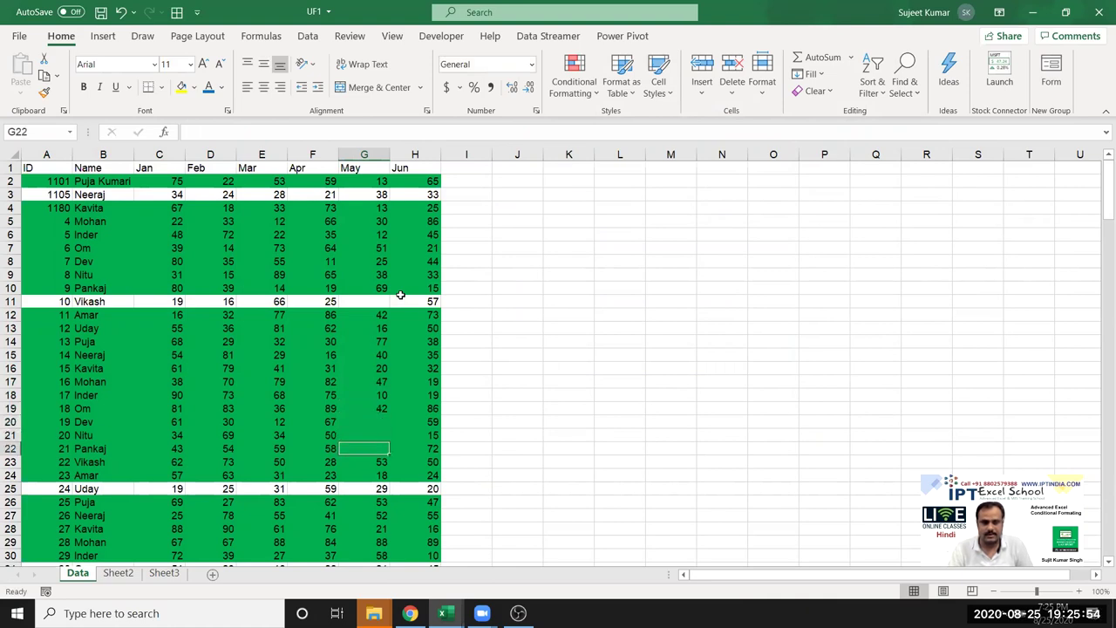
pyautogui.press('Down')
pyautogui.press('Down')
pyautogui.press('Down')
pyautogui.press('Down')
pyautogui.press('Down')
pyautogui.press('Left')
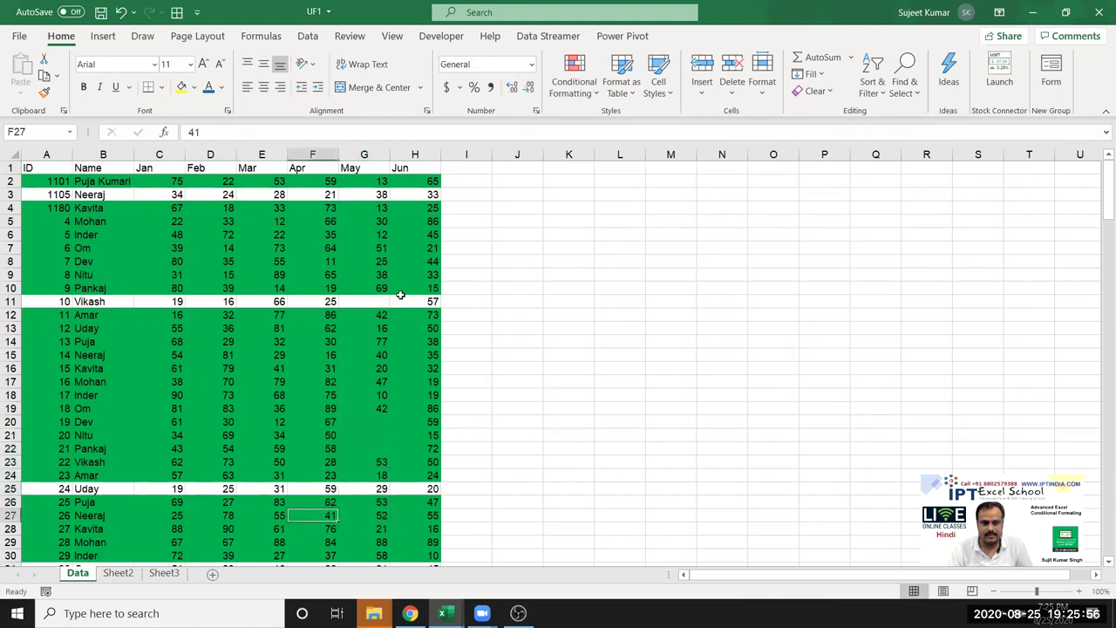
pyautogui.press('Left')
pyautogui.hotkey('shift', 'Right')
pyautogui.hotkey('shift', 'Right')
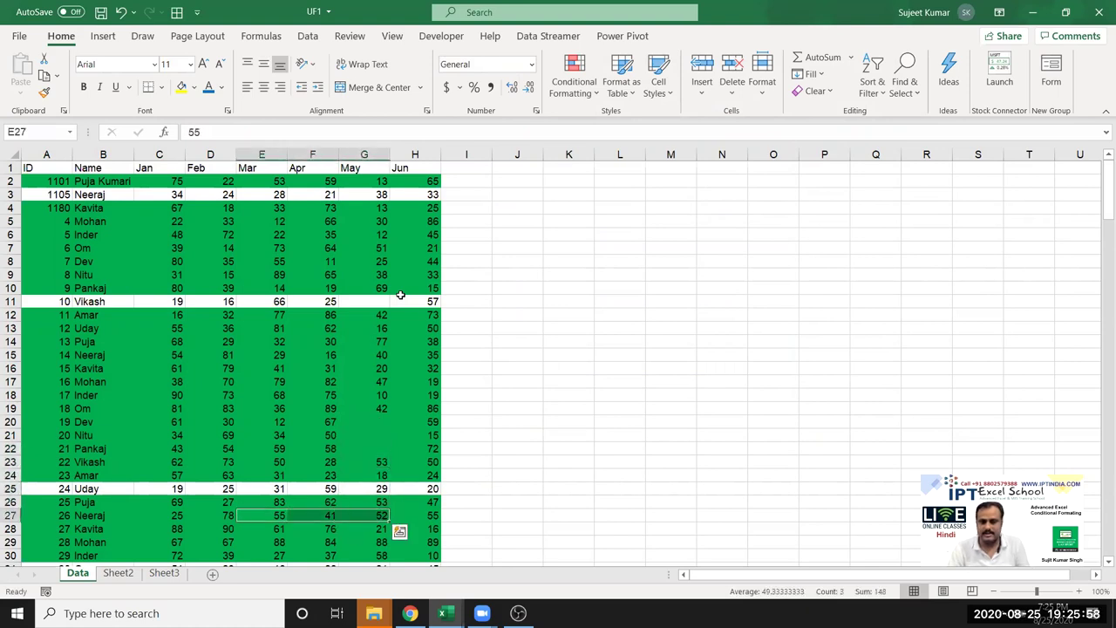
pyautogui.press('Delete')
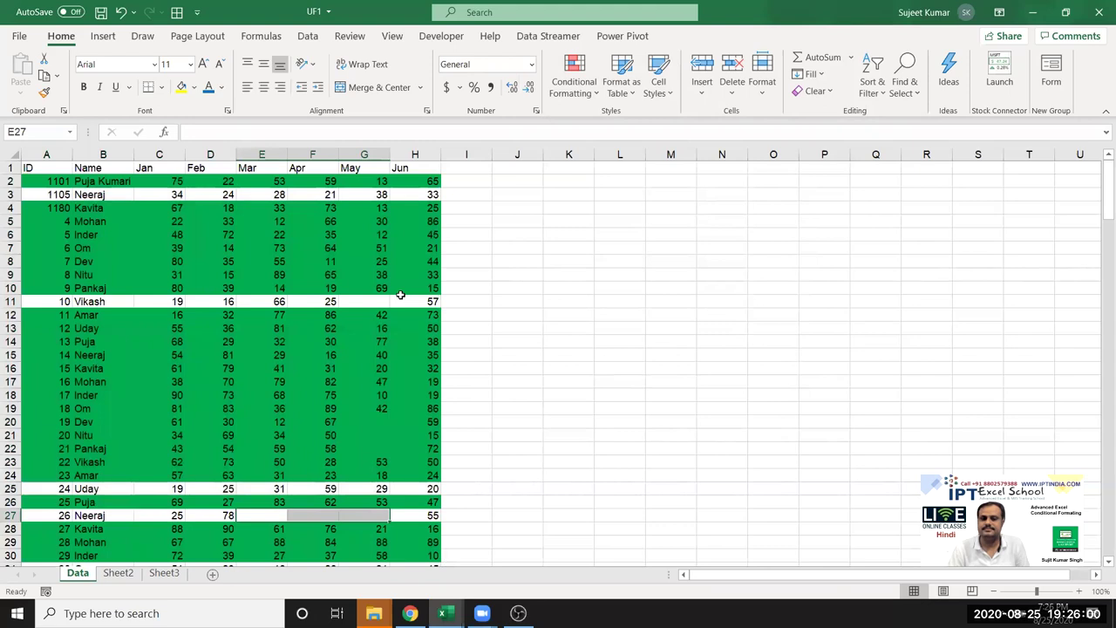
# Step: After checking Sheet2 and Sheet3, enter the heading A/c in A1 of the new Sheet1
pyautogui.click(119, 573)
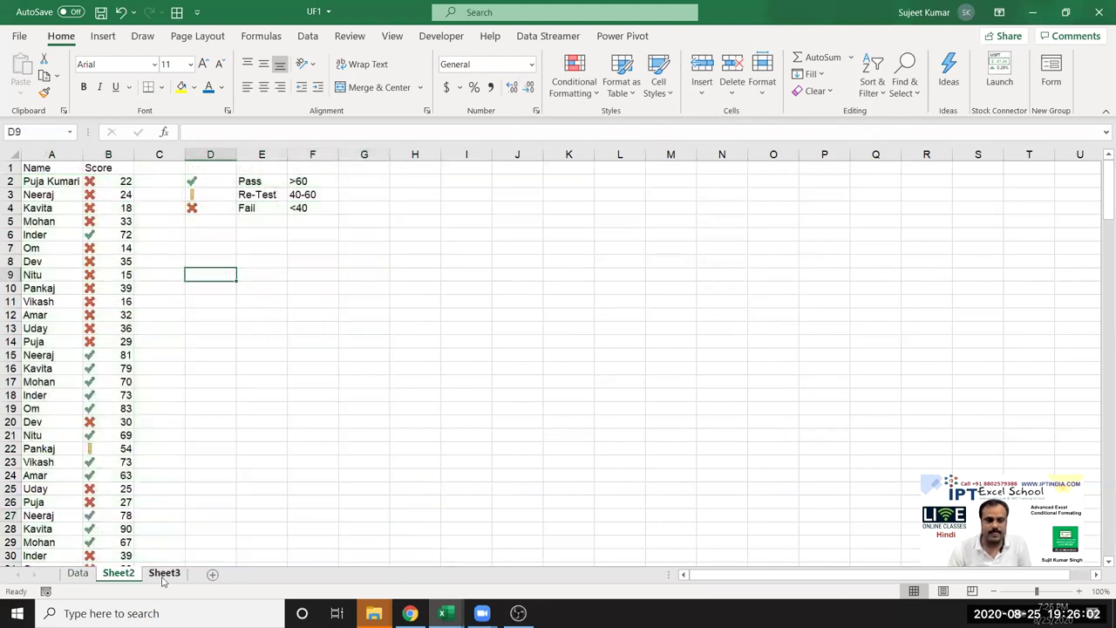
pyautogui.click(163, 576)
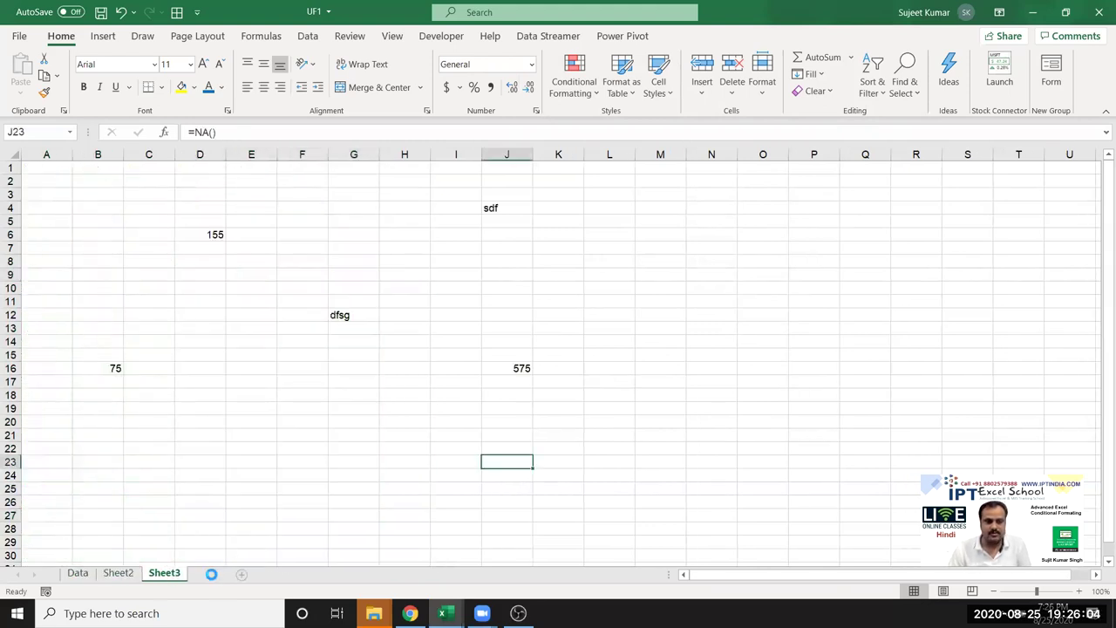
pyautogui.write('A/c')
pyautogui.press('Return')
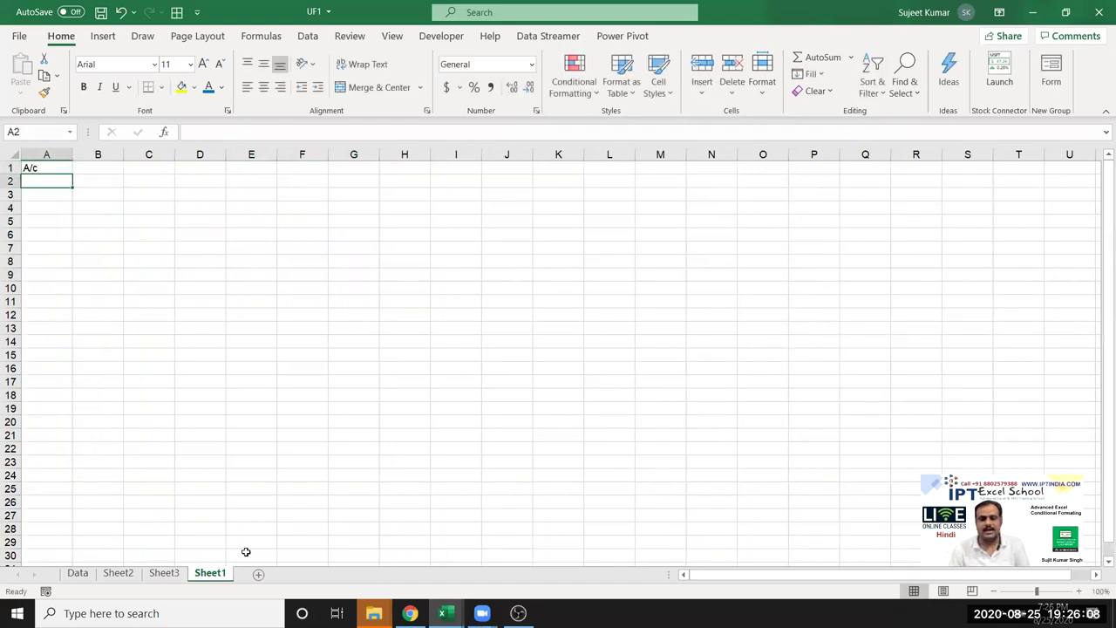
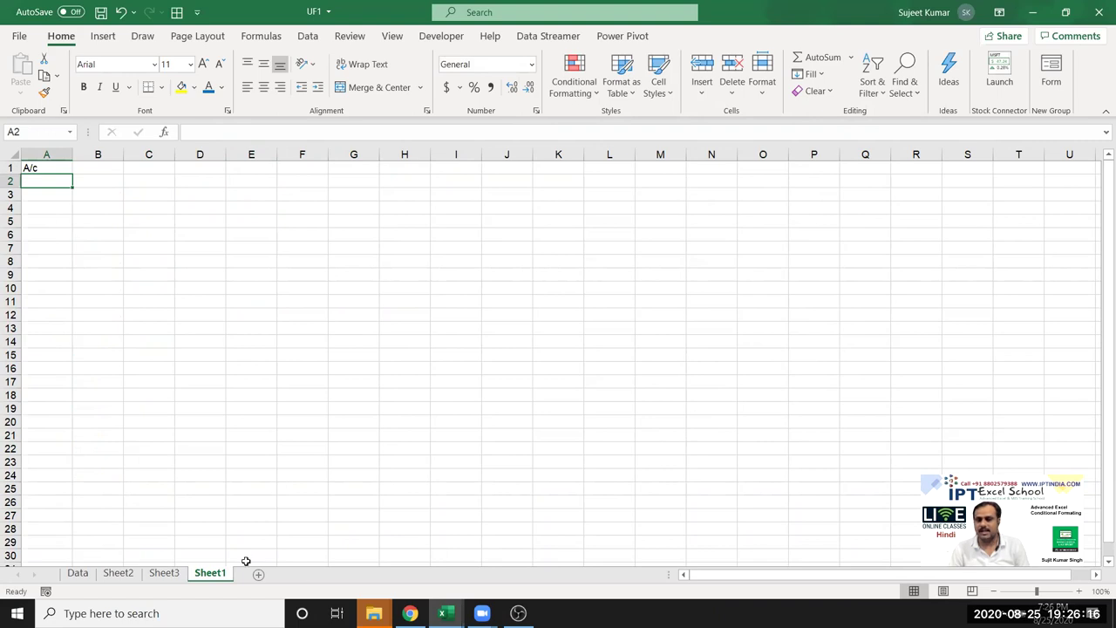
# Step: Enter a test formula =ISTEXT(A2) in cell B2
pyautogui.click(105, 175)
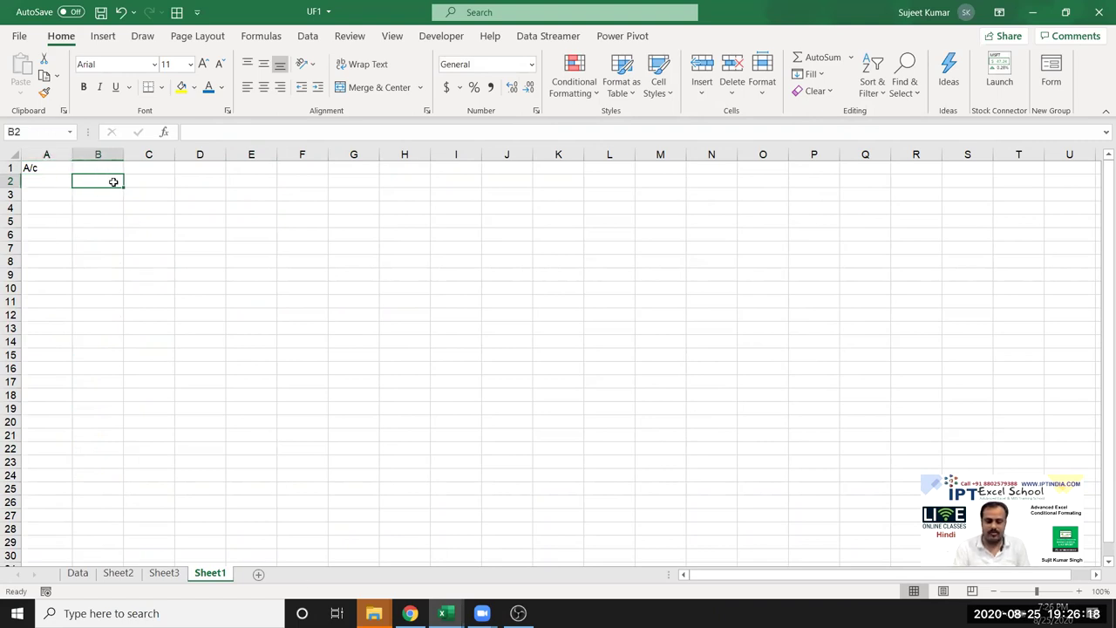
pyautogui.write('=ist')
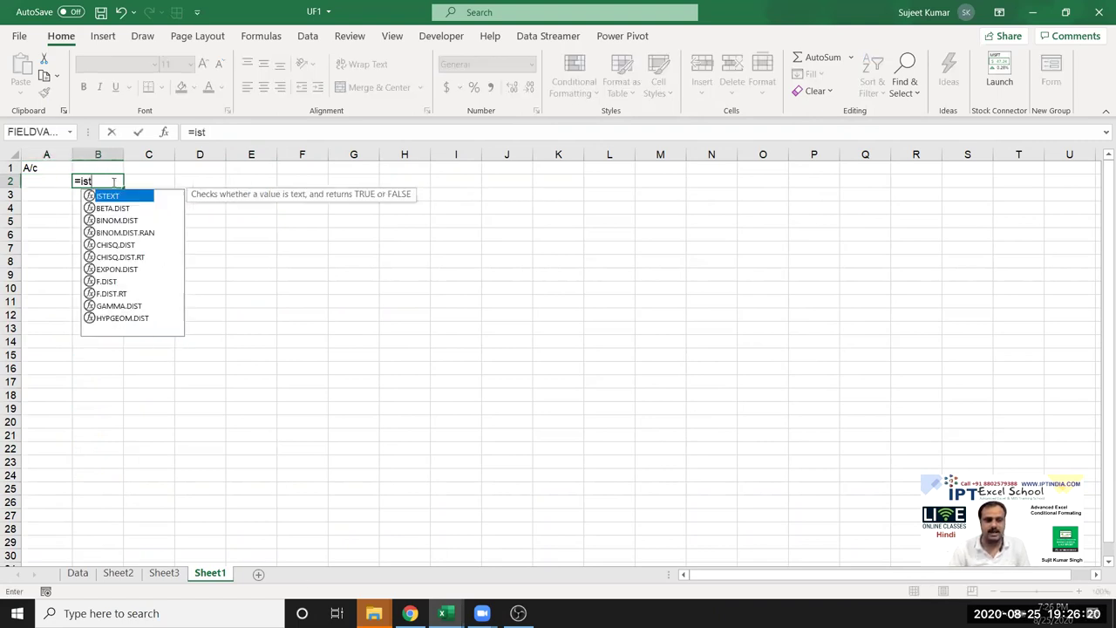
pyautogui.press('Tab')
pyautogui.press('Left')
pyautogui.write(')')
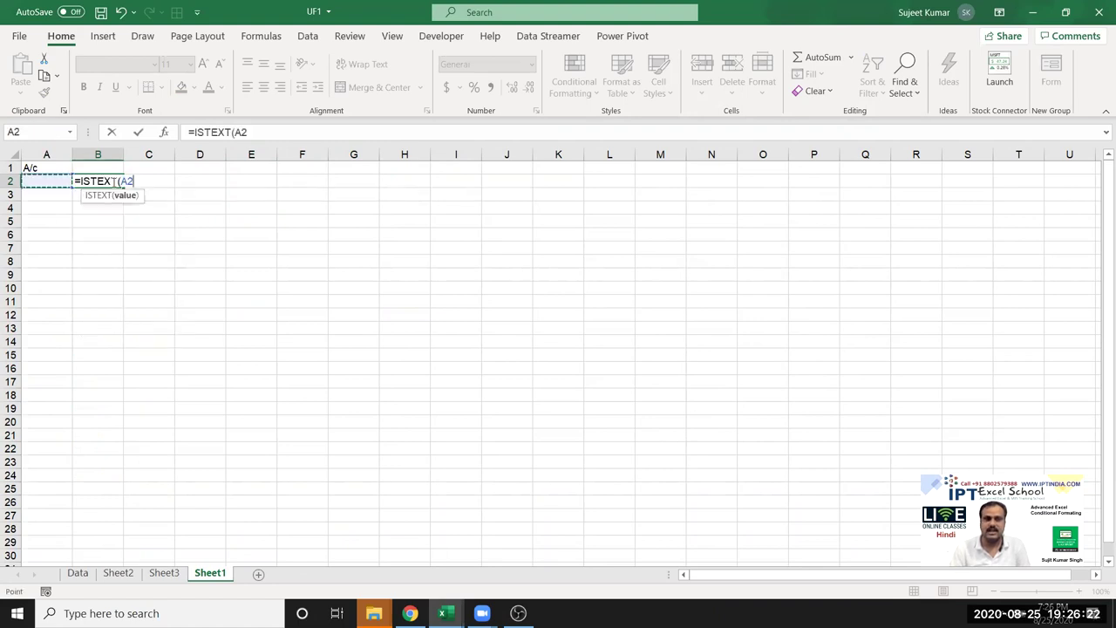
pyautogui.press('Return')
# Step: Test it with sample text 'dfsd' in A2, then clear both A2 and B2
pyautogui.click(61, 181)
pyautogui.write('dfsd')
pyautogui.press('Return')
pyautogui.press('Up')
pyautogui.click(114, 181)
pyautogui.press('Delete')
pyautogui.press('Left')
pyautogui.press('Delete')
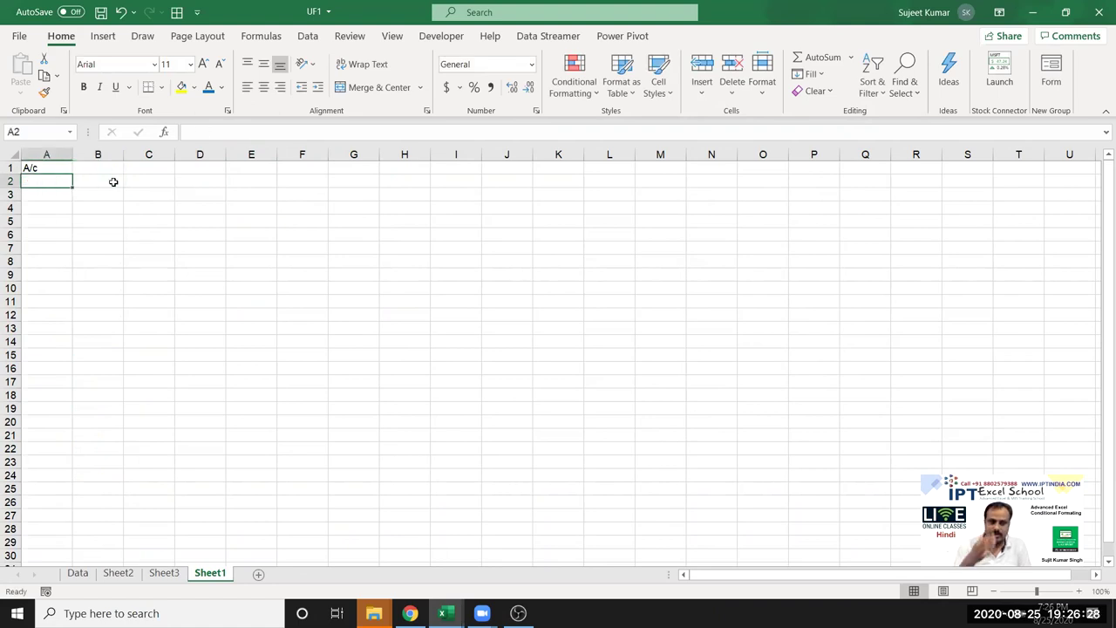
# Step: Add a new formula rule =istext($A2) on A2 with a red fill
pyautogui.click(574, 82)
pyautogui.click(610, 288)
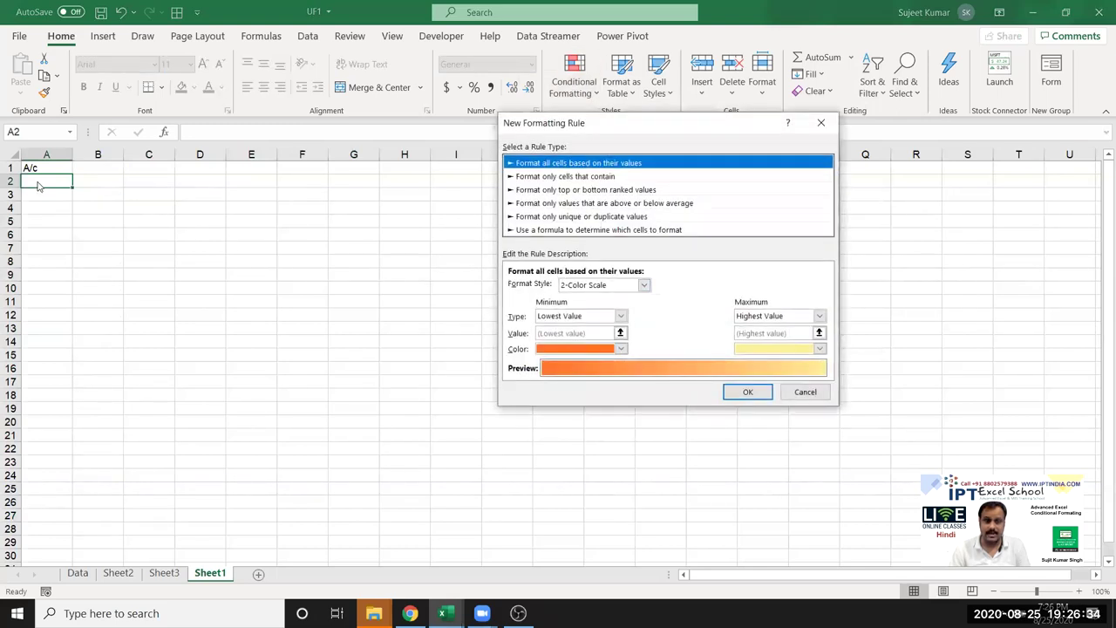
pyautogui.click(660, 230)
pyautogui.click(580, 286)
pyautogui.write('=istext(')
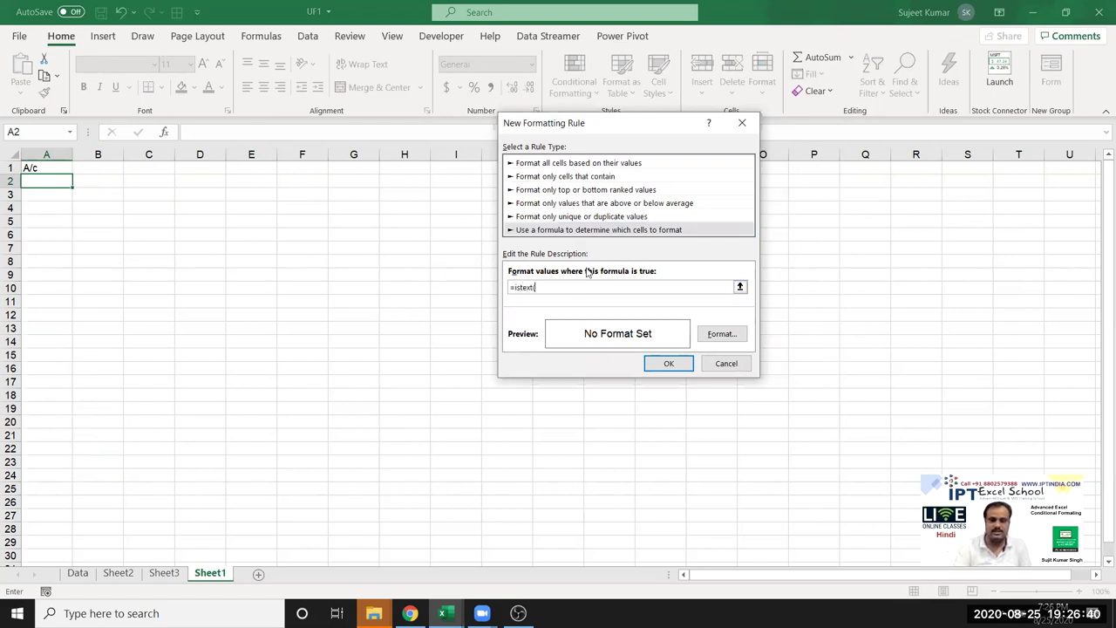
pyautogui.click(52, 185)
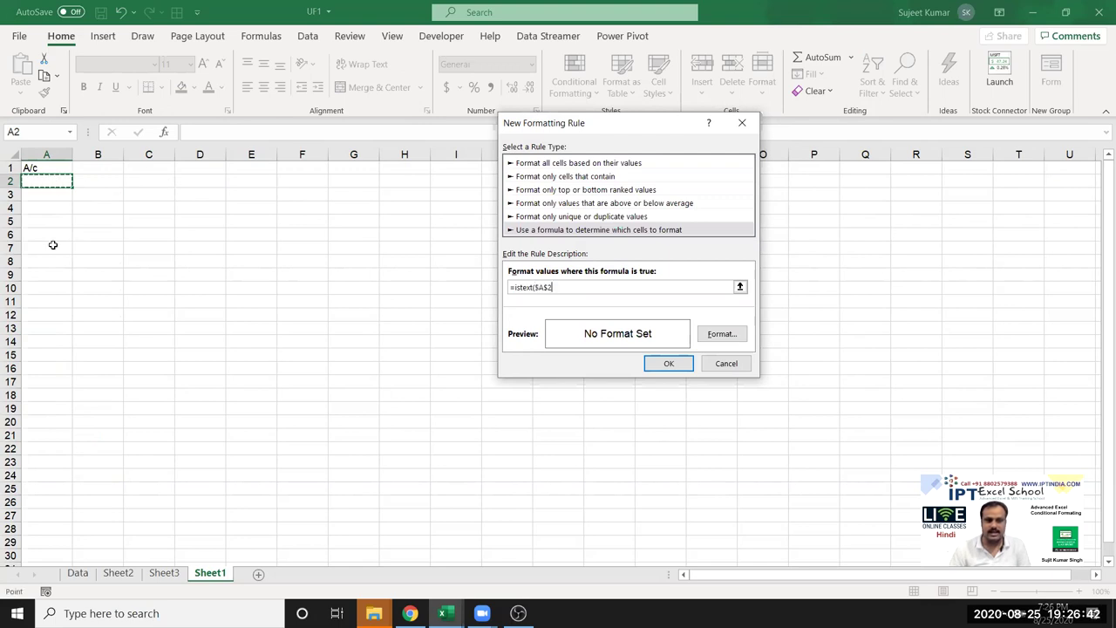
pyautogui.write(')')
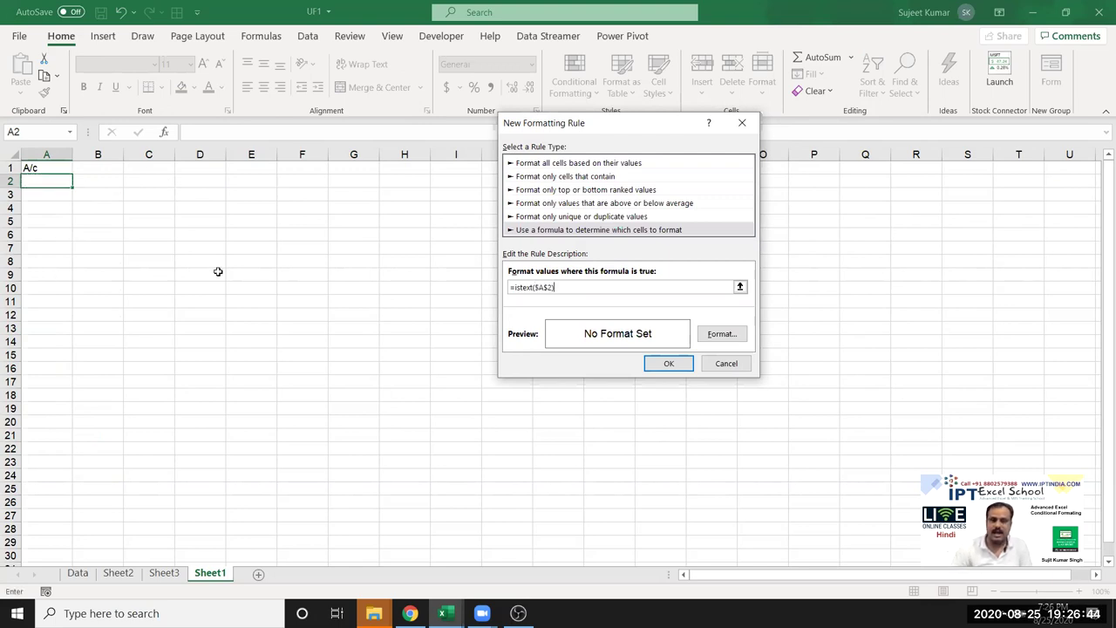
pyautogui.click(546, 288)
pyautogui.press('BackSpace')
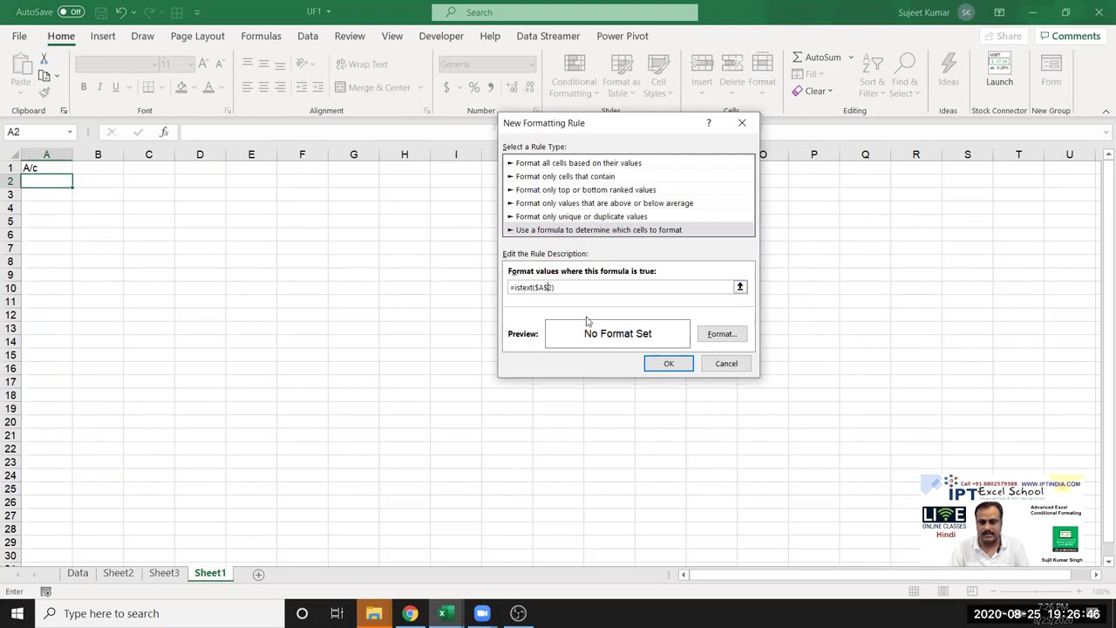
pyautogui.click(725, 334)
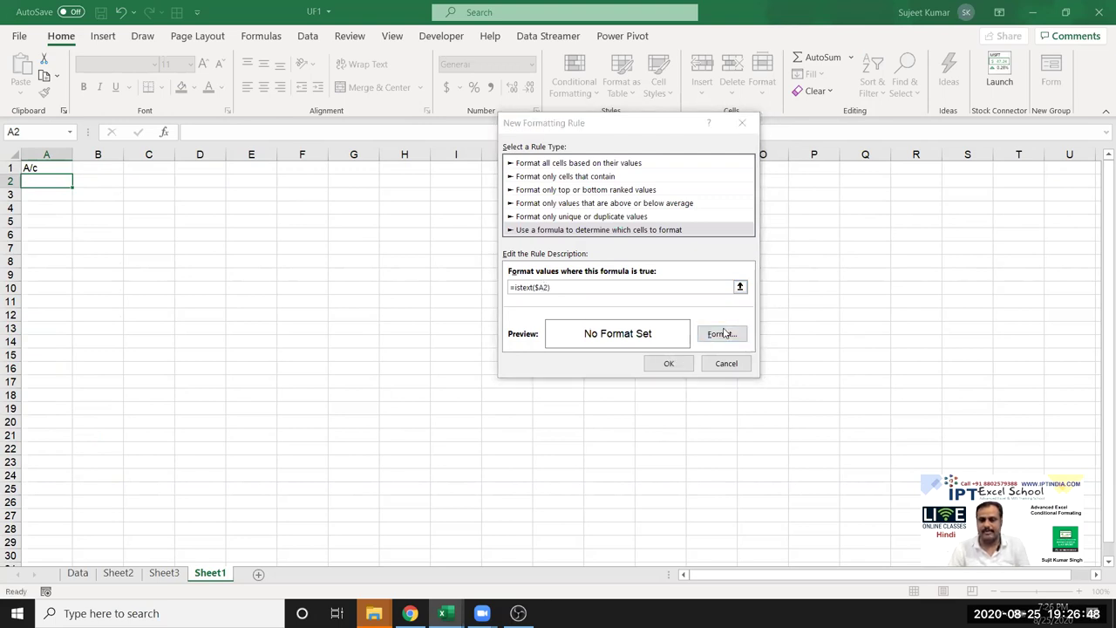
pyautogui.click(513, 213)
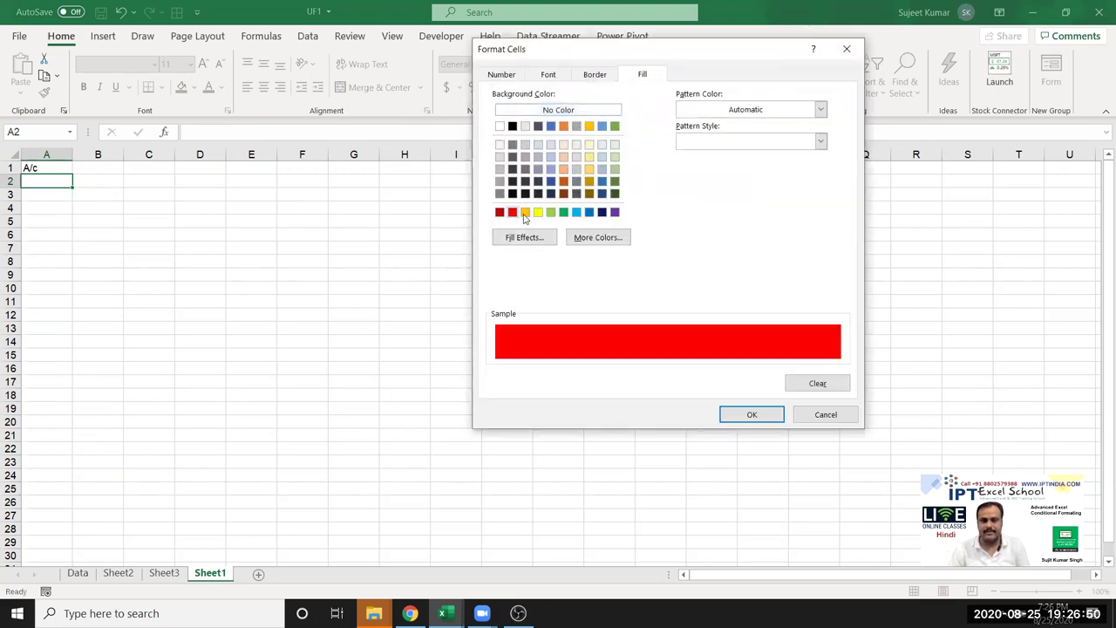
pyautogui.click(756, 415)
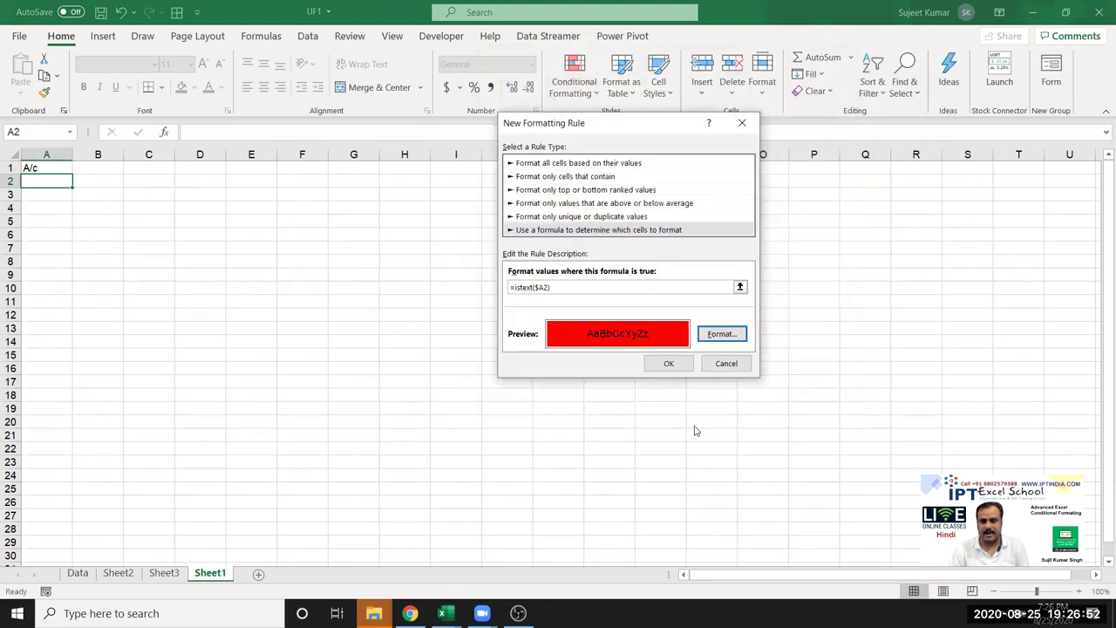
pyautogui.click(671, 370)
# Step: Paint A2's rule over A2:A19, then enter 'asdas' in A9 and 125 in A14
pyautogui.click(43, 92)
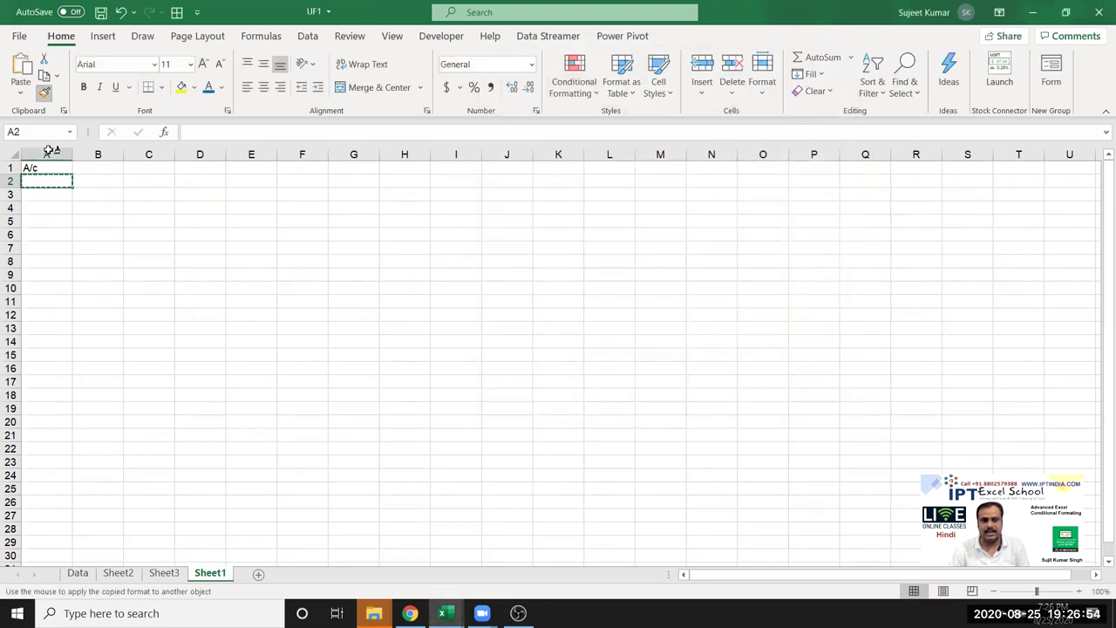
pyautogui.moveTo(48, 182); pyautogui.dragTo(30, 498)
pyautogui.click(39, 275)
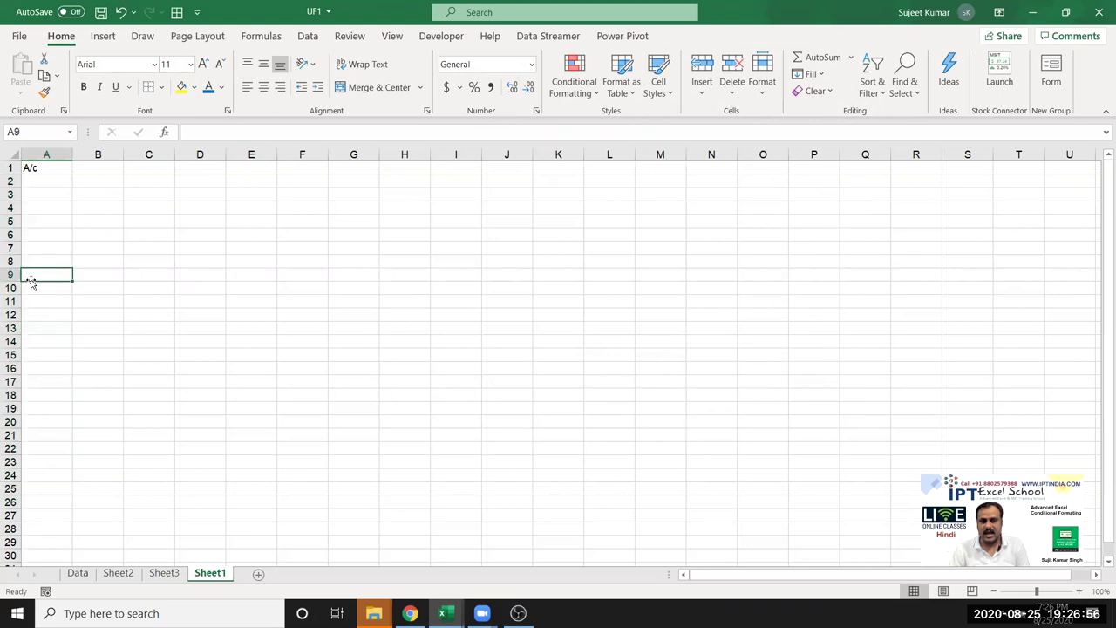
pyautogui.write('asdas')
pyautogui.click(54, 338)
pyautogui.write('125')
pyautogui.press('Return')
# Step: Enter 152 in A2 and select cell E1
pyautogui.click(43, 181)
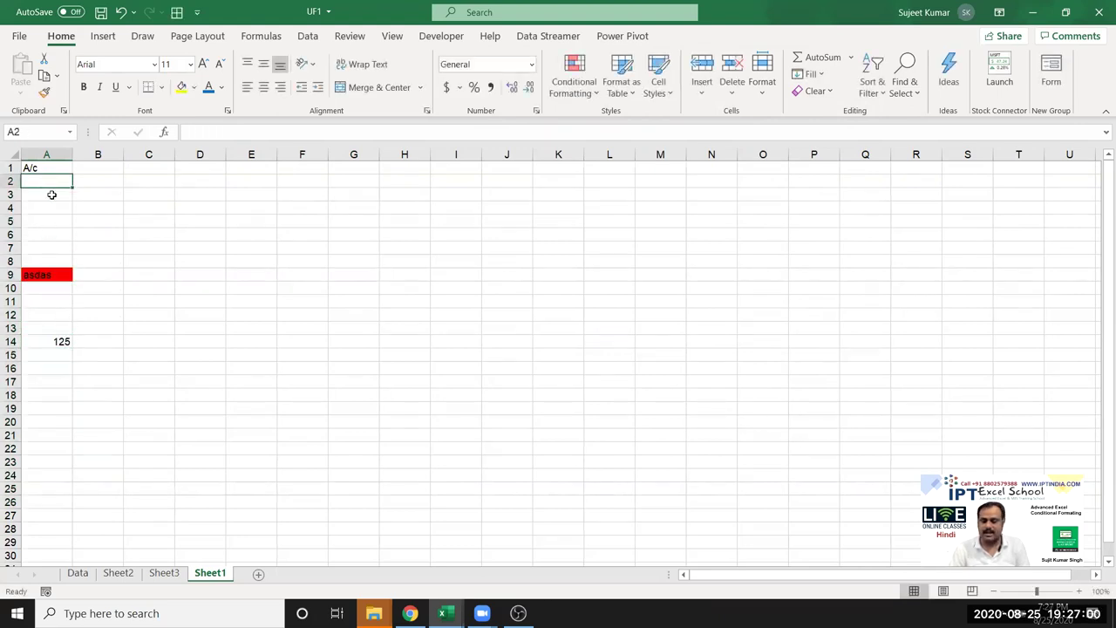
pyautogui.write('152')
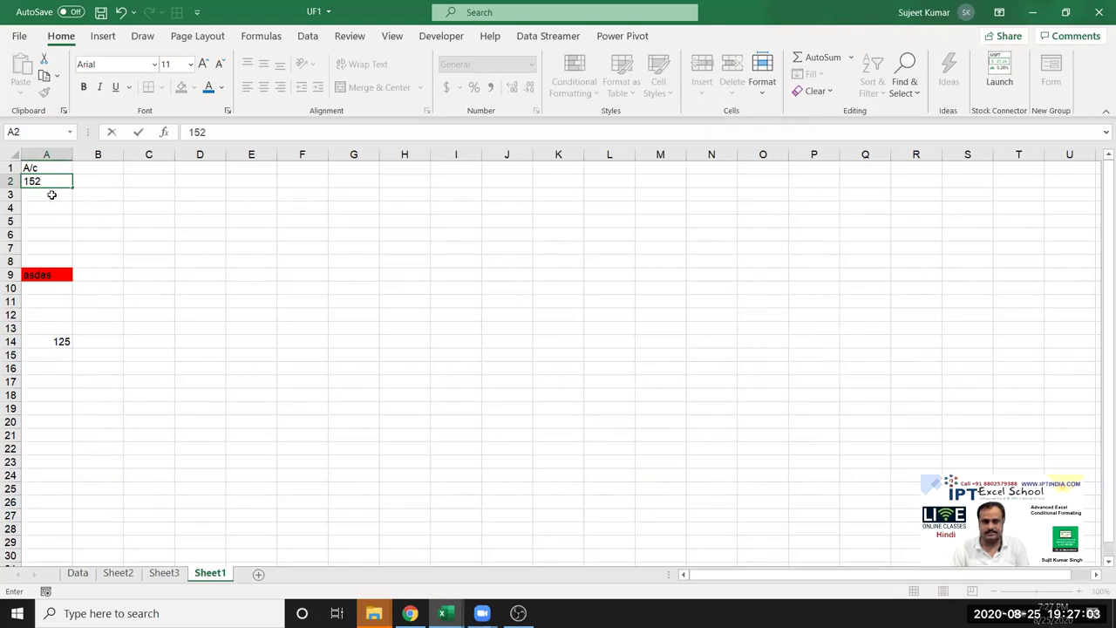
pyautogui.press('Return')
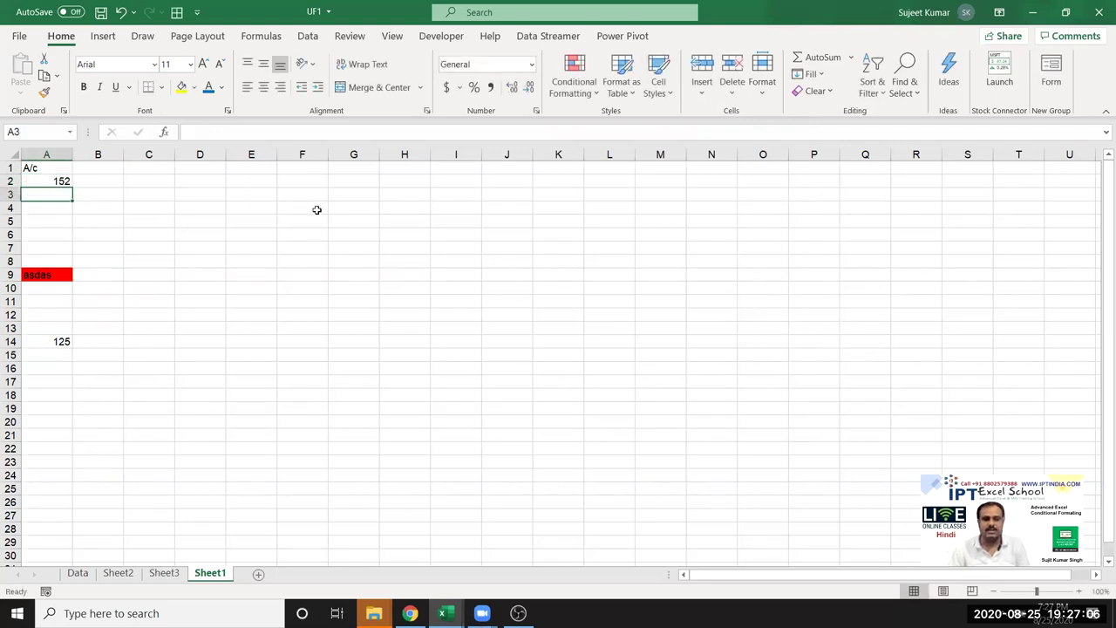
pyautogui.click(304, 168)
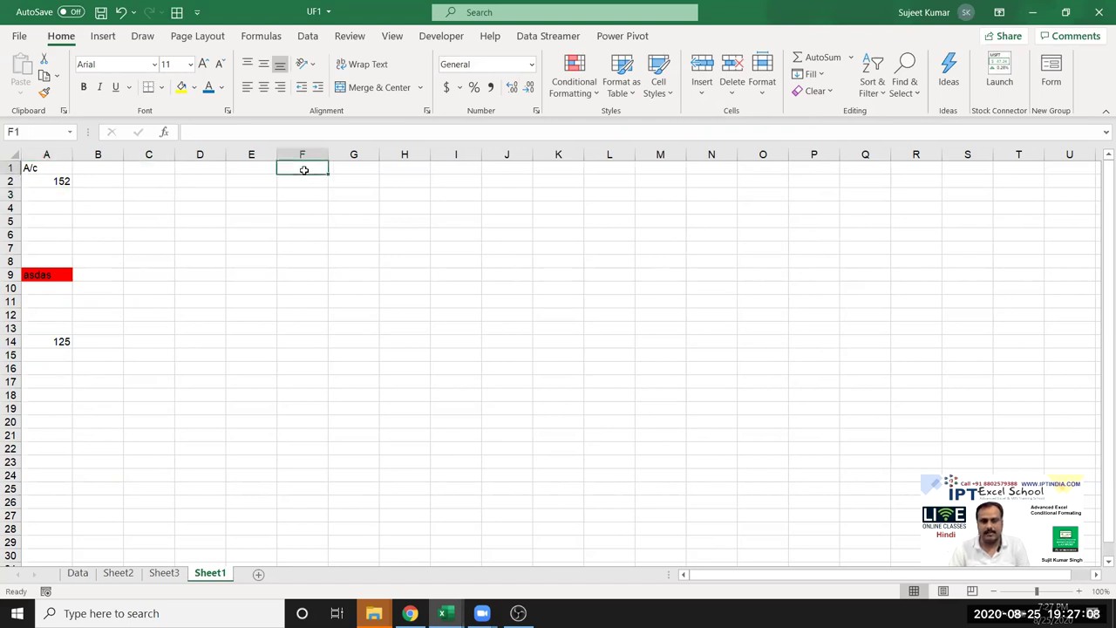
pyautogui.click(258, 169)
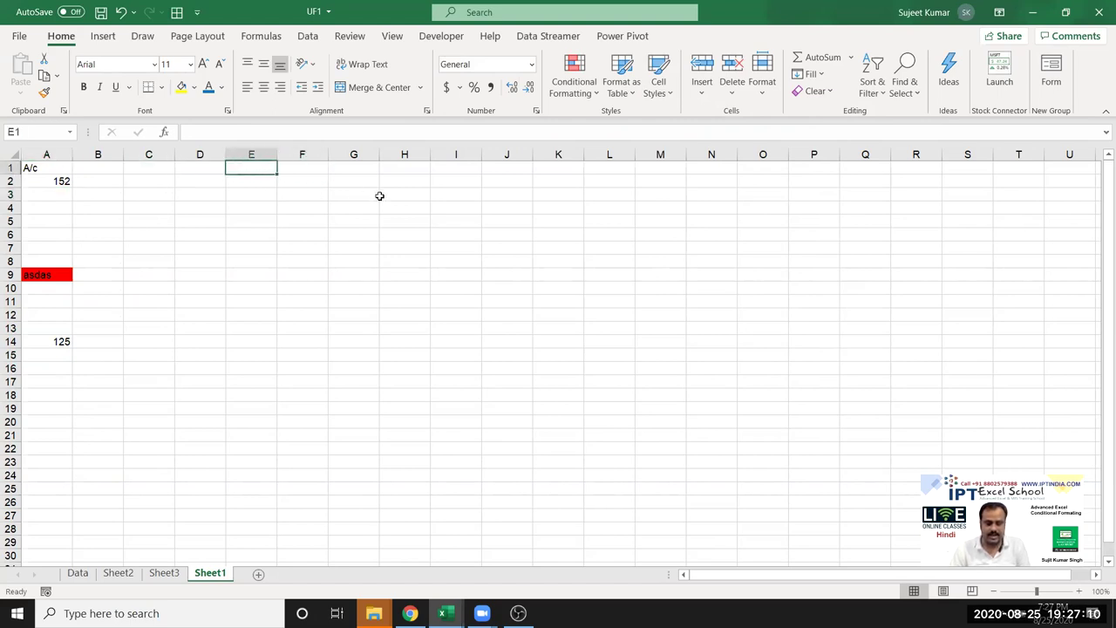
# Step: Enter the heading 'A/c' in E1 and the value 1 in E2 and E6
pyautogui.write('A/c')
pyautogui.press('Return')
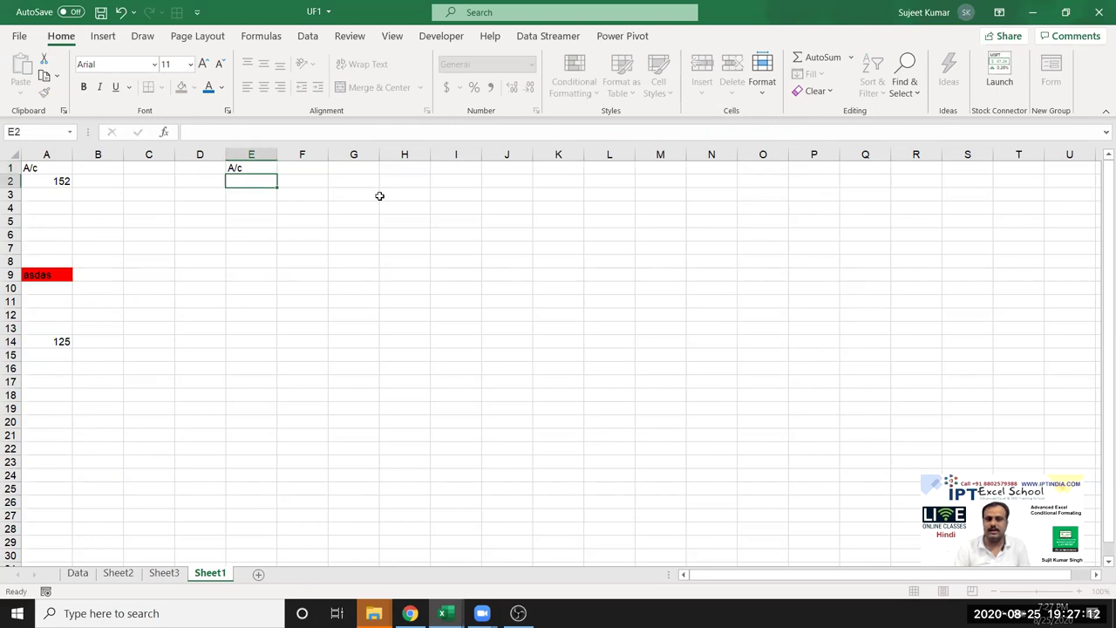
pyautogui.write('1')
pyautogui.press('Return')
pyautogui.press('Down')
pyautogui.press('Down')
pyautogui.press('Down')
pyautogui.write('1')
pyautogui.press('Return')
# Step: Preview Duplicate Values highlighting on column E, then cancel it
pyautogui.click(251, 155)
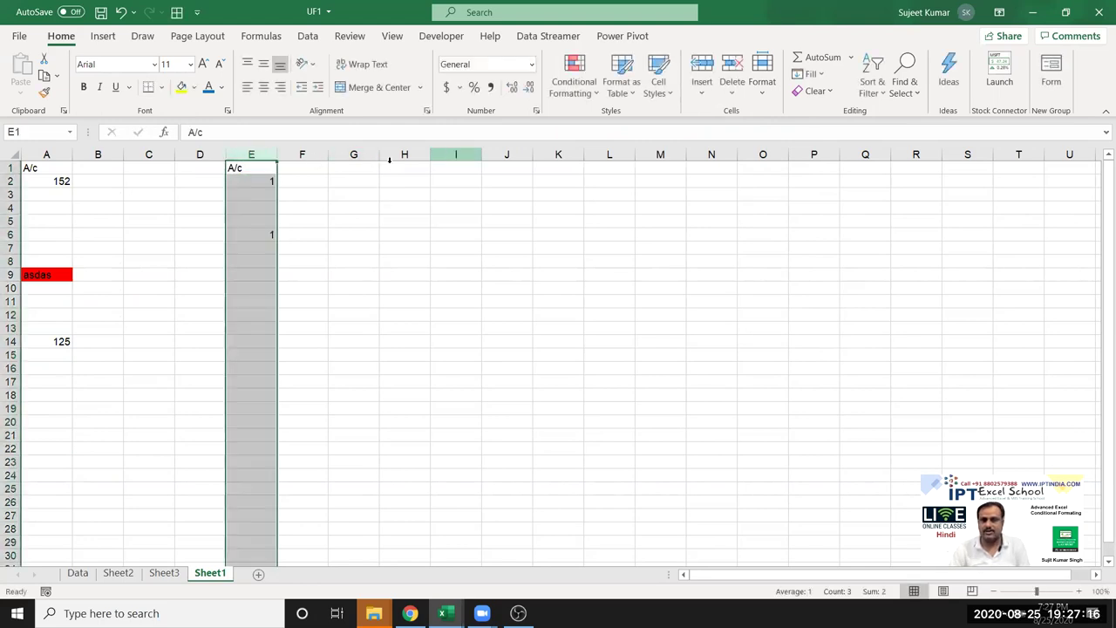
pyautogui.click(573, 87)
pyautogui.moveTo(627, 122)
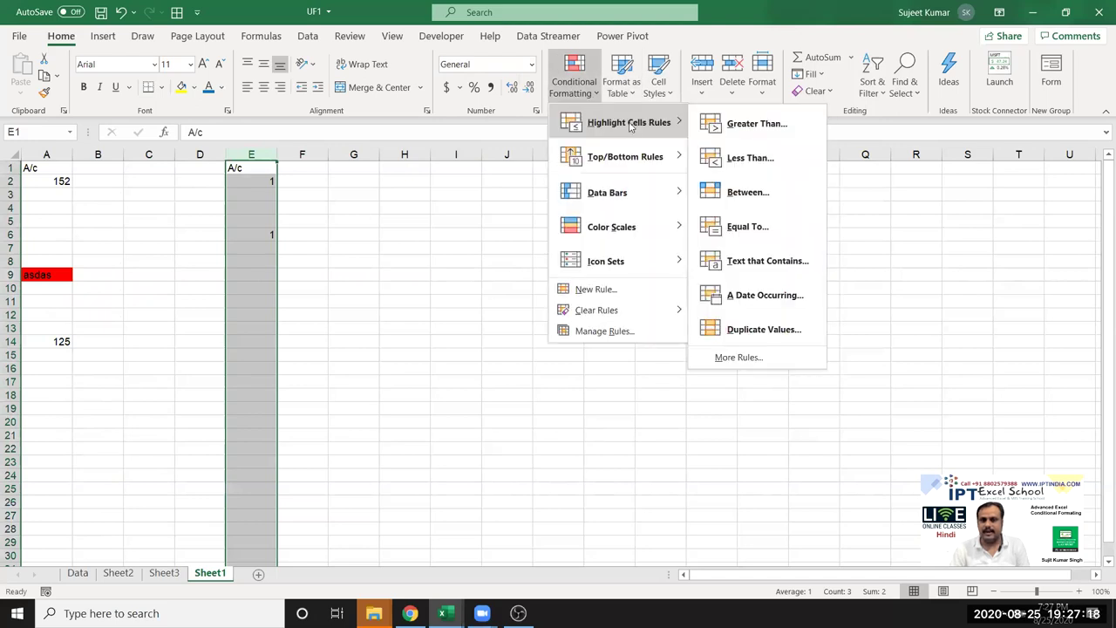
pyautogui.click(758, 329)
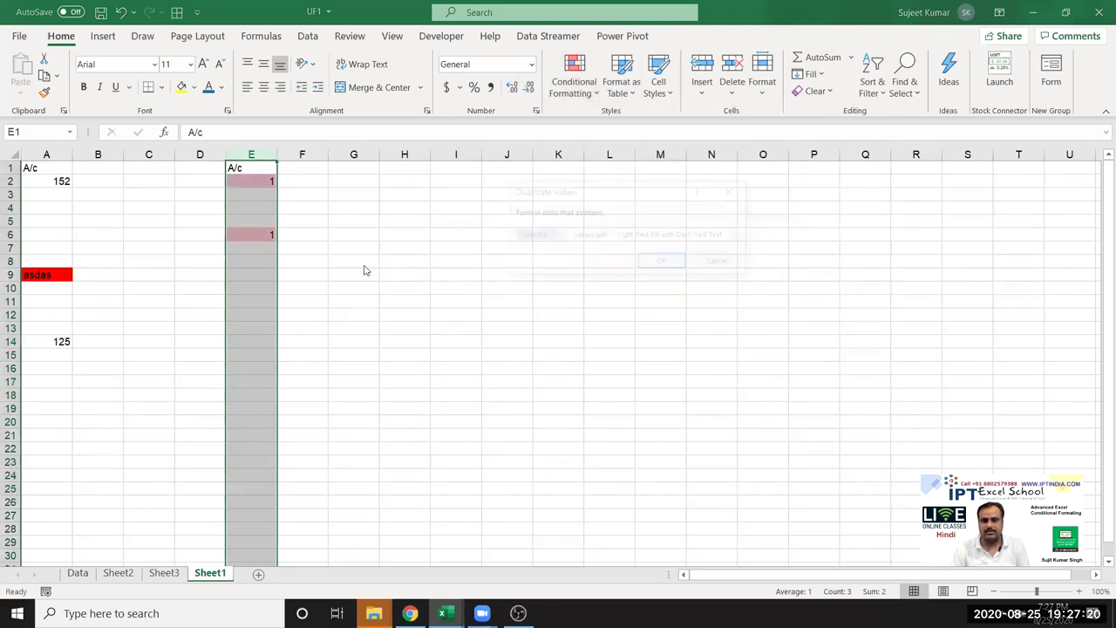
pyautogui.press('Escape')
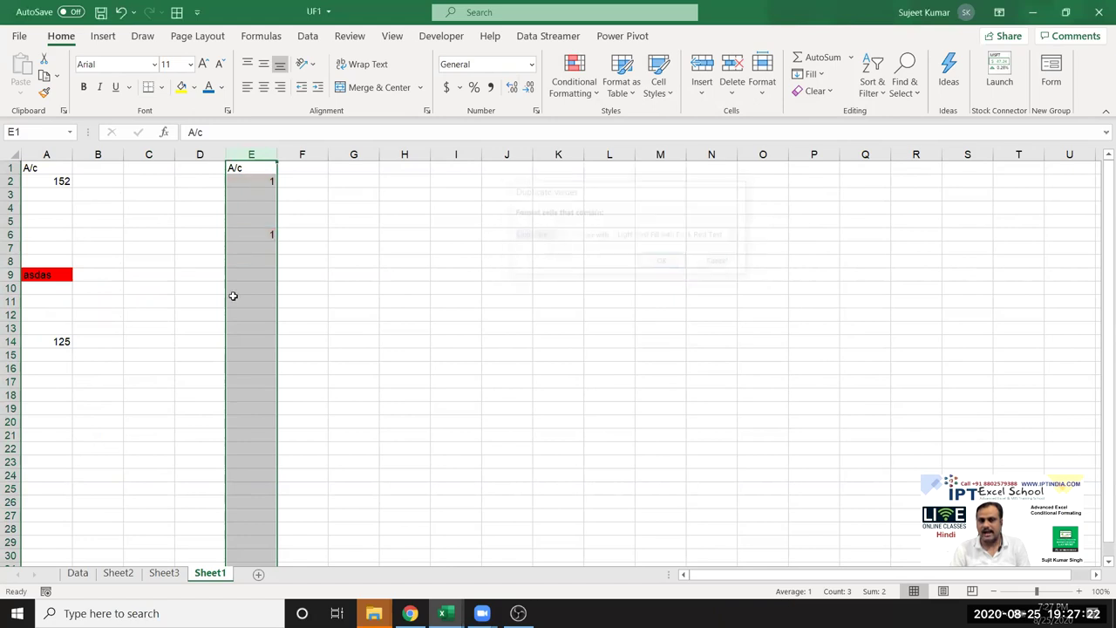
# Step: Enter 1 in E11 and E19
pyautogui.click(235, 301)
pyautogui.write('1')
pyautogui.click(244, 401)
pyautogui.write('1')
pyautogui.click(237, 353)
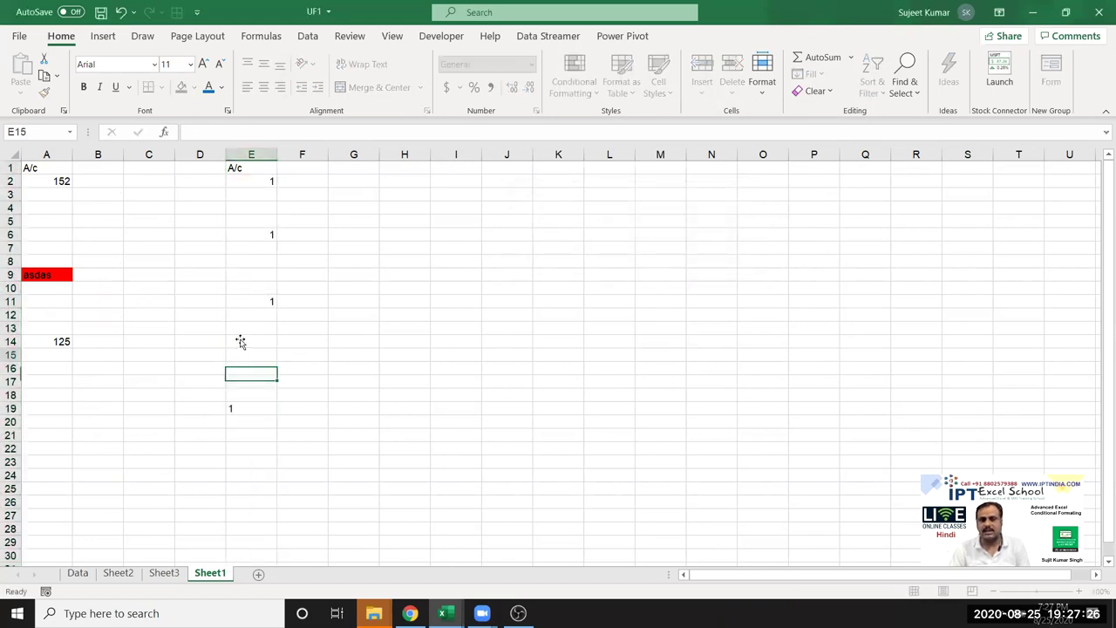
# Step: Preview Duplicate Values on column E again and close without applying
pyautogui.click(258, 160)
pyautogui.click(574, 80)
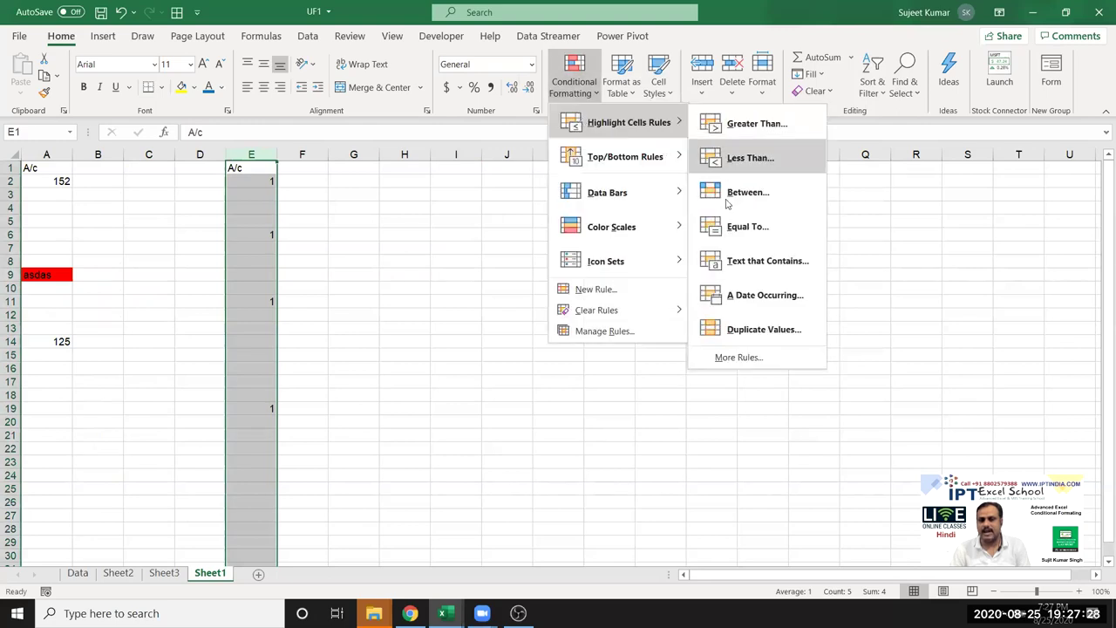
pyautogui.click(763, 329)
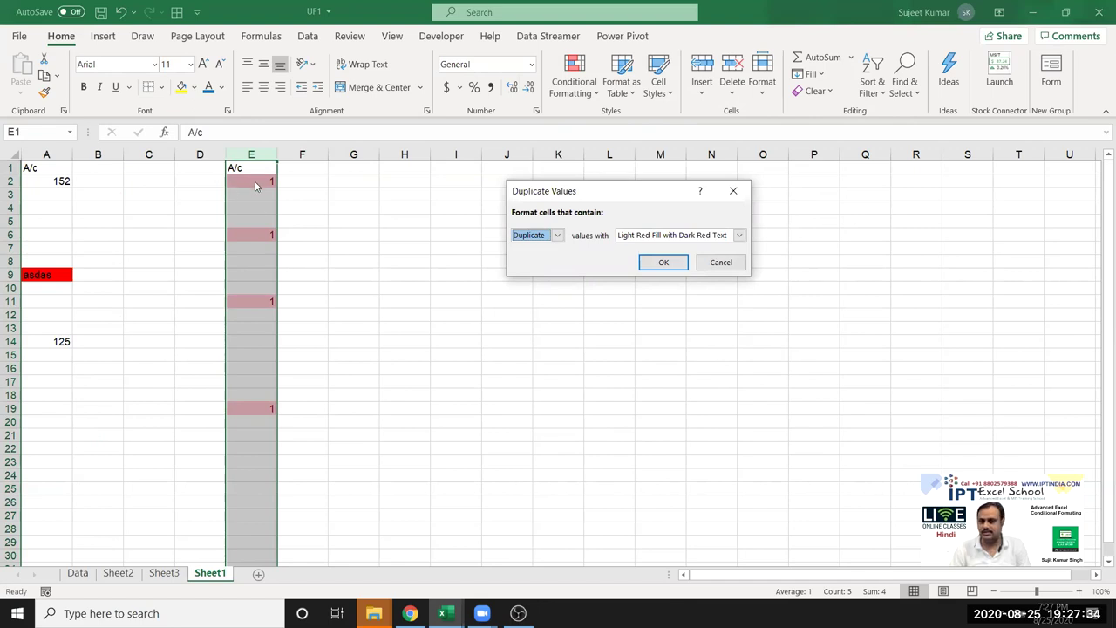
pyautogui.press('Escape')
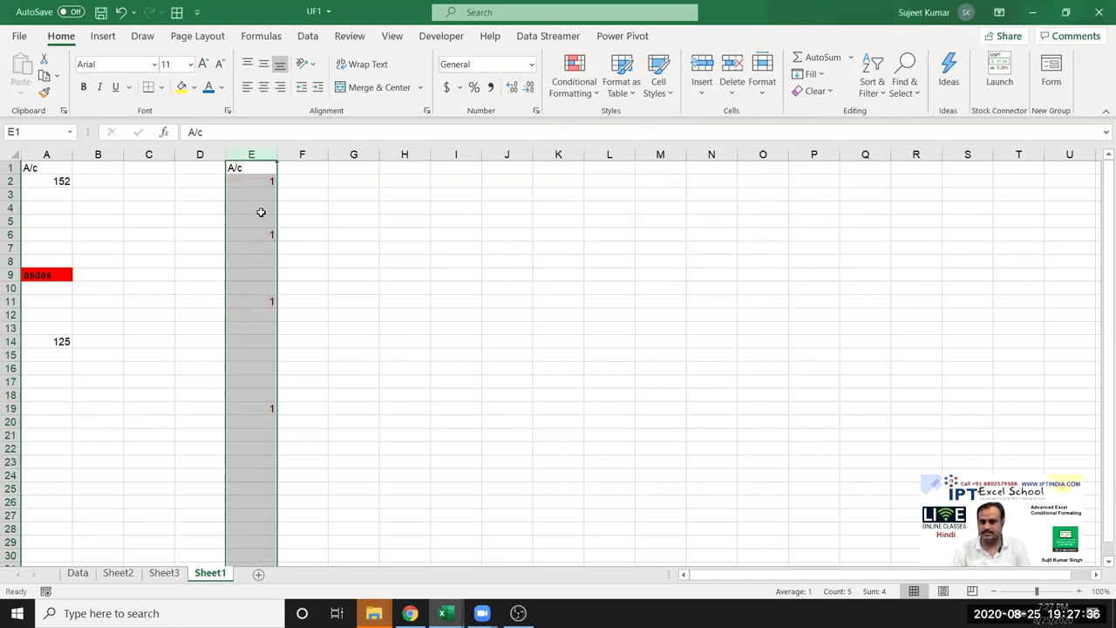
# Step: Enter =COUNTIF(E:E,E2) in F2 and fill it down to F19
pyautogui.click(302, 181)
pyautogui.write('=')
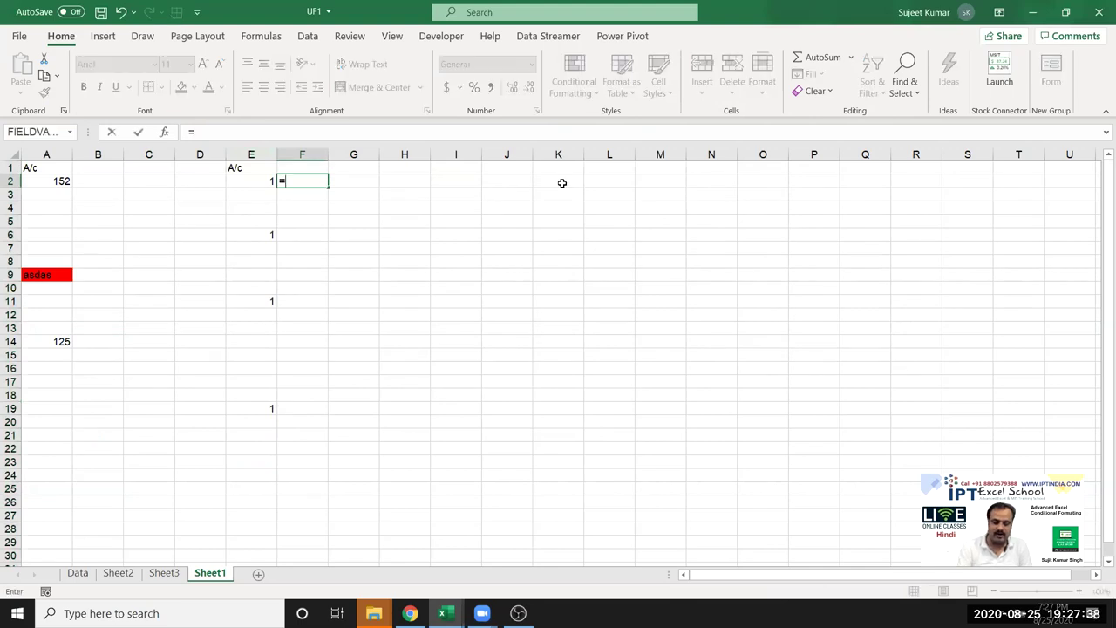
pyautogui.write('cou')
pyautogui.press('Down')
pyautogui.press('Down')
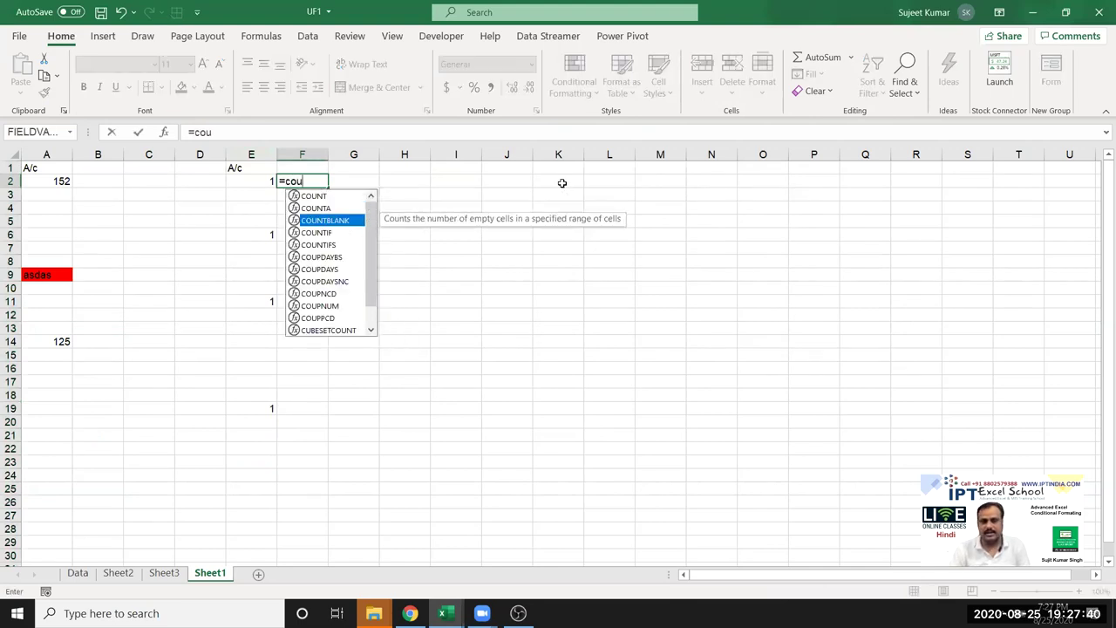
pyautogui.press('Down')
pyautogui.press('Tab')
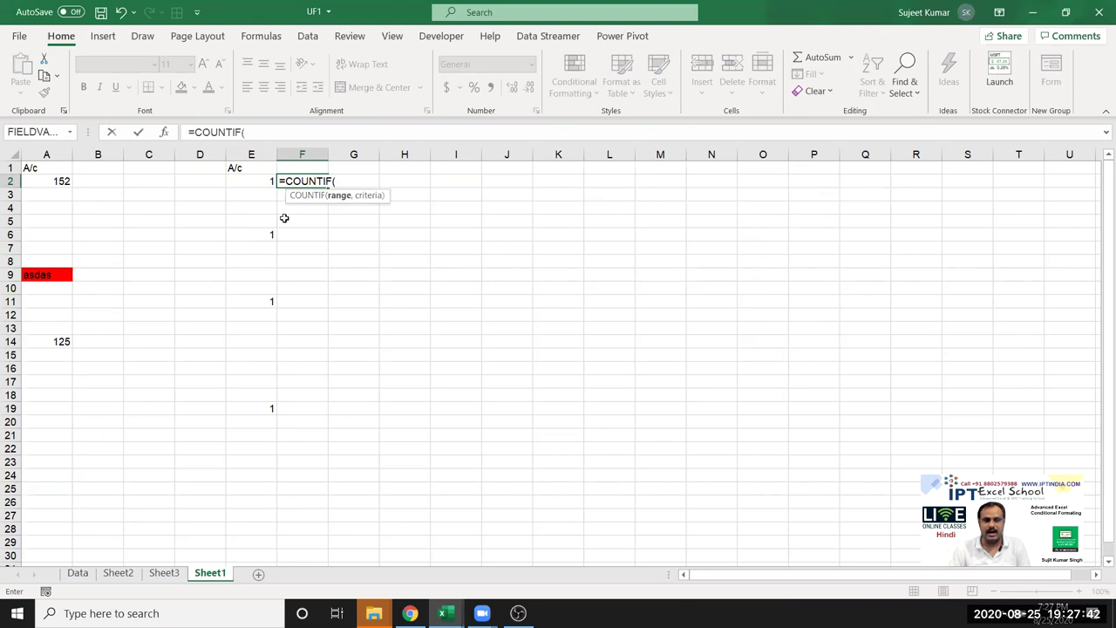
pyautogui.click(251, 154)
pyautogui.write(',')
pyautogui.click(267, 188)
pyautogui.hotkey('ctrl', 'Return')
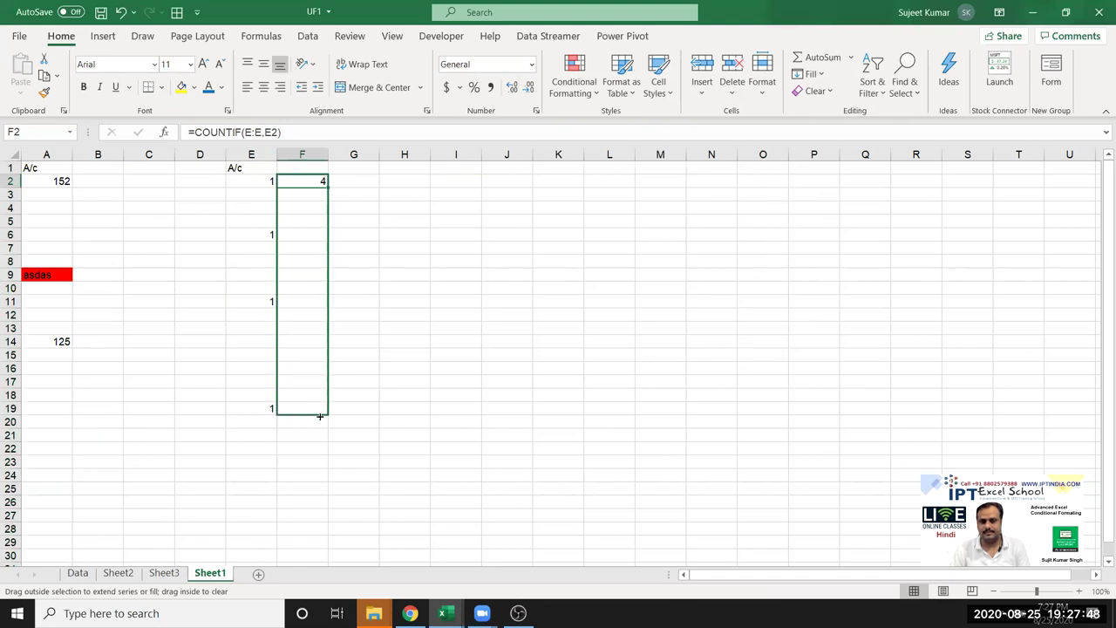
pyautogui.moveTo(328, 205); pyautogui.dragTo(321, 417)
# Step: Review the copied formulas and type expected counts 1, 2, 3 into F2, F6, F11
pyautogui.click(281, 220)
pyautogui.click(308, 341)
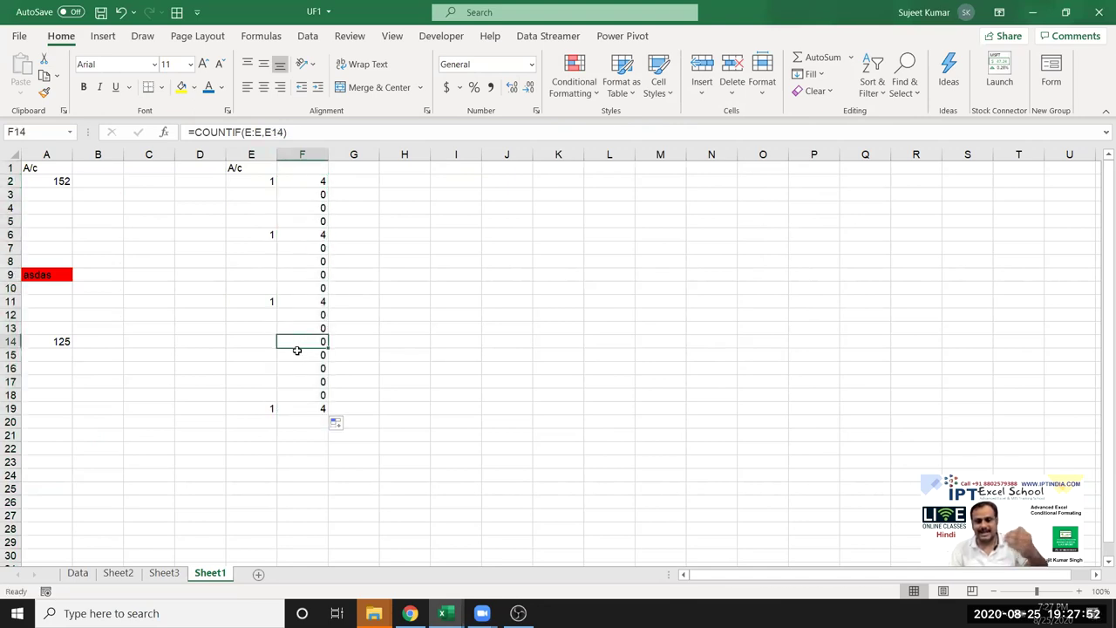
pyautogui.click(304, 192)
pyautogui.click(303, 182)
pyautogui.doubleClick(305, 185)
pyautogui.write('1')
pyautogui.click(322, 234)
pyautogui.write('2')
pyautogui.click(315, 301)
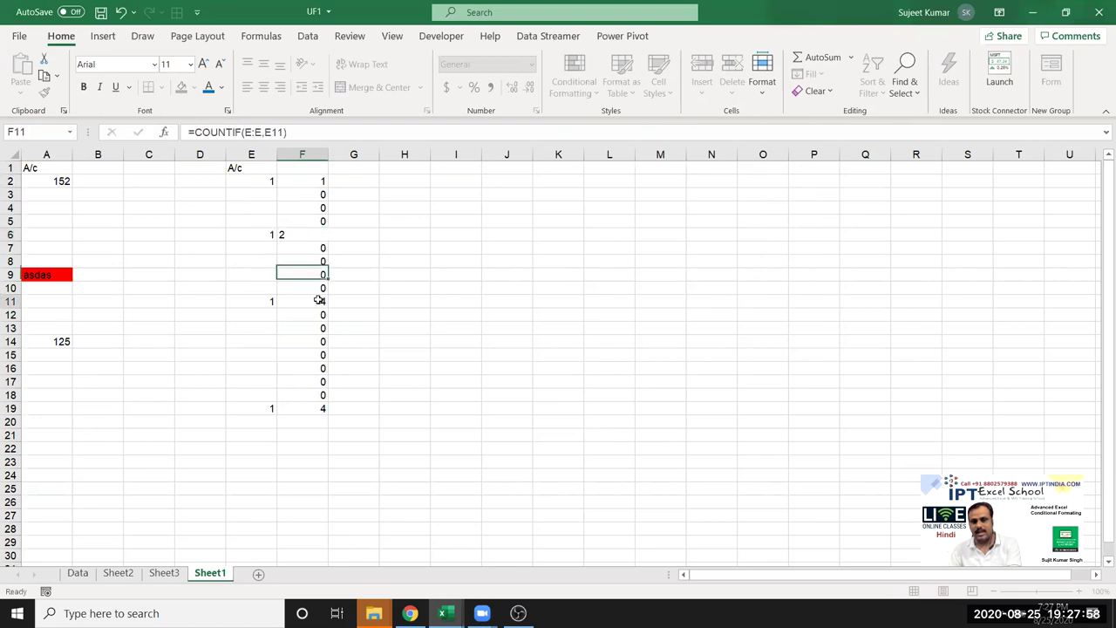
pyautogui.write('3')
pyautogui.click(325, 341)
# Step: Select the counts in column F up to F19 and clear them
pyautogui.click(323, 408)
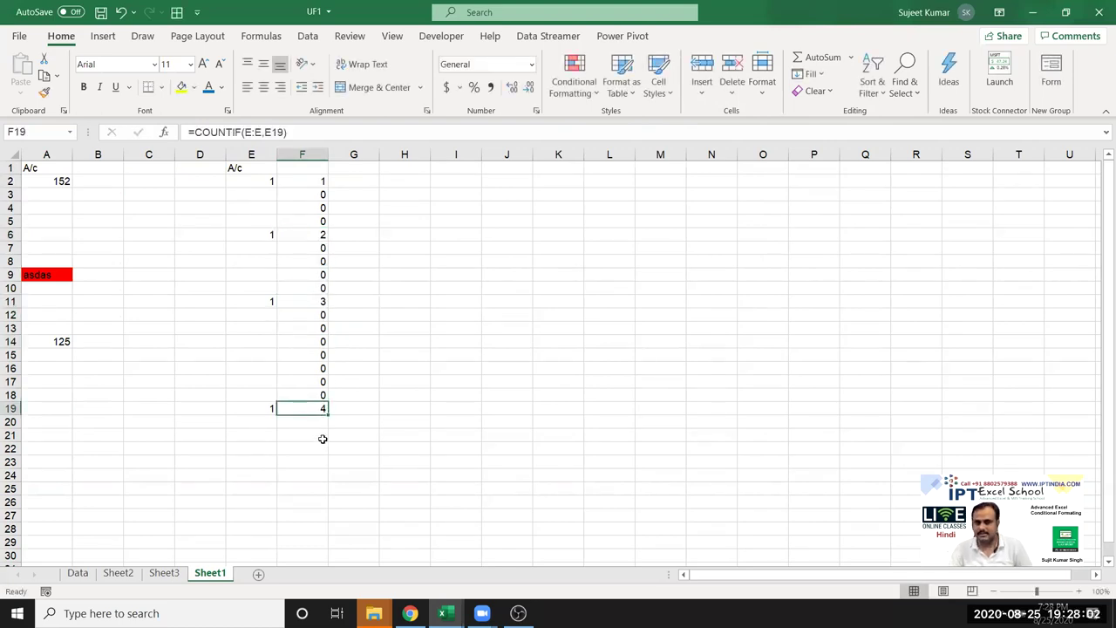
pyautogui.moveTo(314, 407); pyautogui.dragTo(302, 167)
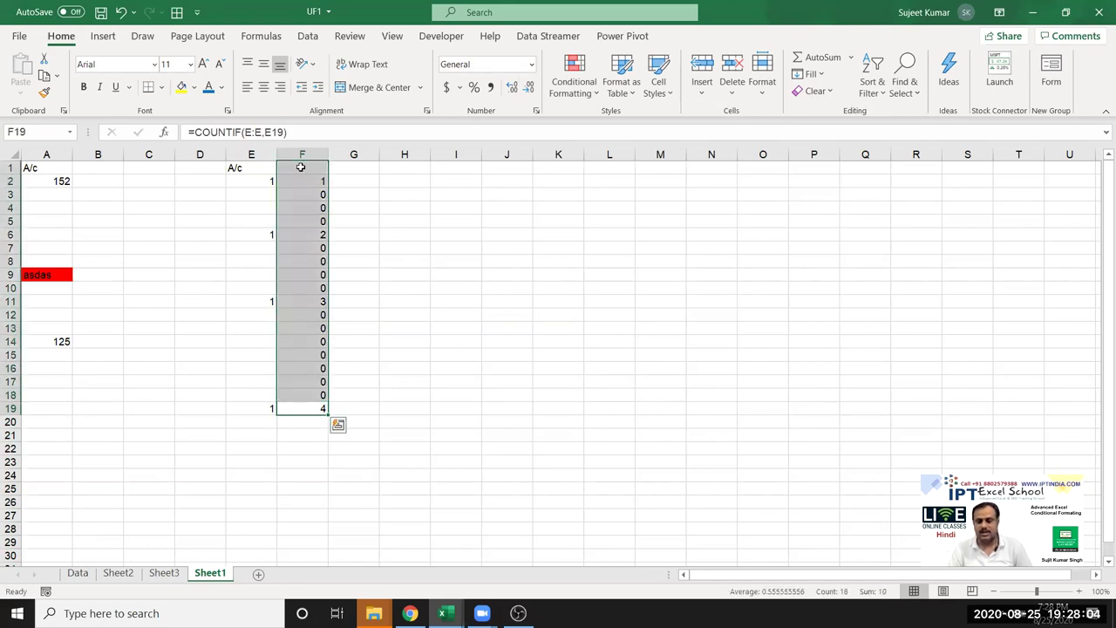
pyautogui.press('Delete')
# Step: Enter =COUNTIF($E$2:E2,E2) in F2, anchoring the range start with F4
pyautogui.click(301, 180)
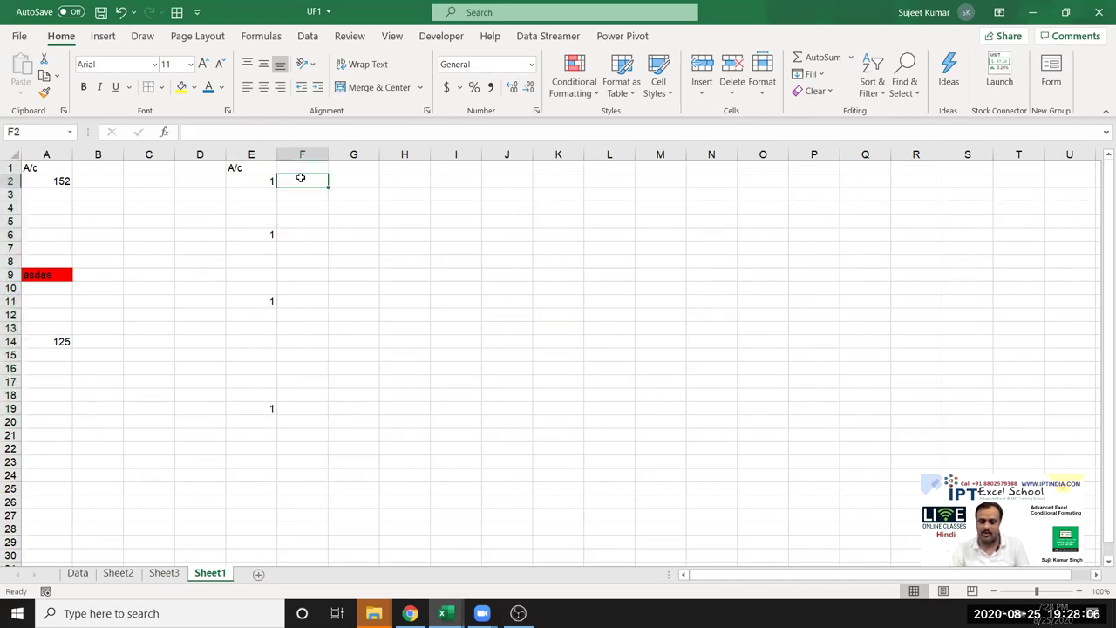
pyautogui.write('=cou')
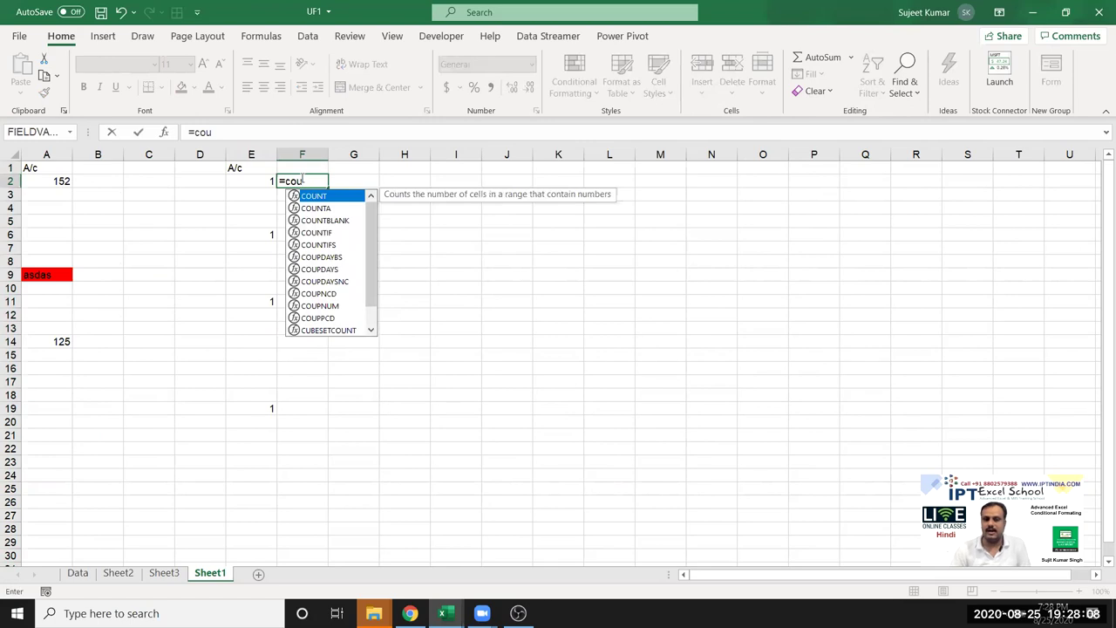
pyautogui.press('Down')
pyautogui.press('Down')
pyautogui.press('Down')
pyautogui.press('Tab')
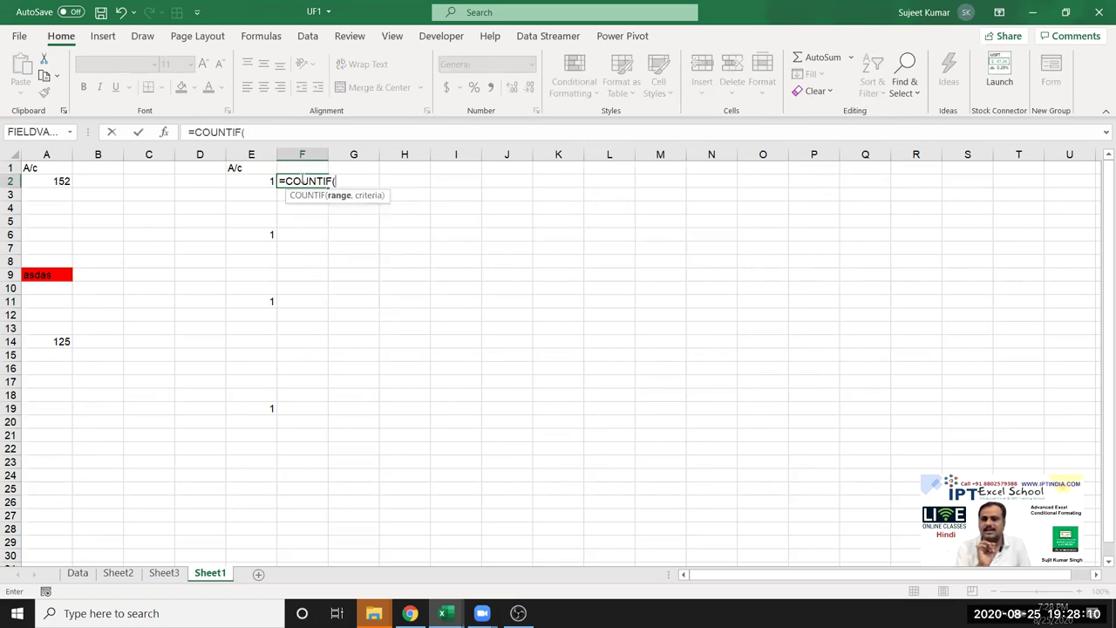
pyautogui.click(253, 184)
pyautogui.write(':E2,')
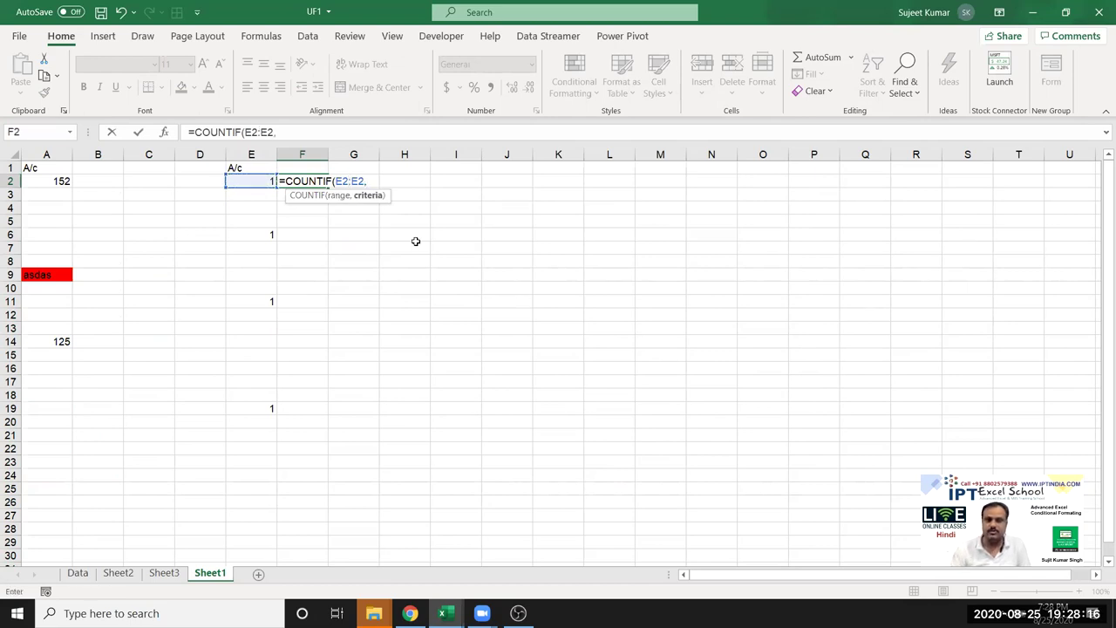
pyautogui.click(258, 183)
pyautogui.write(')')
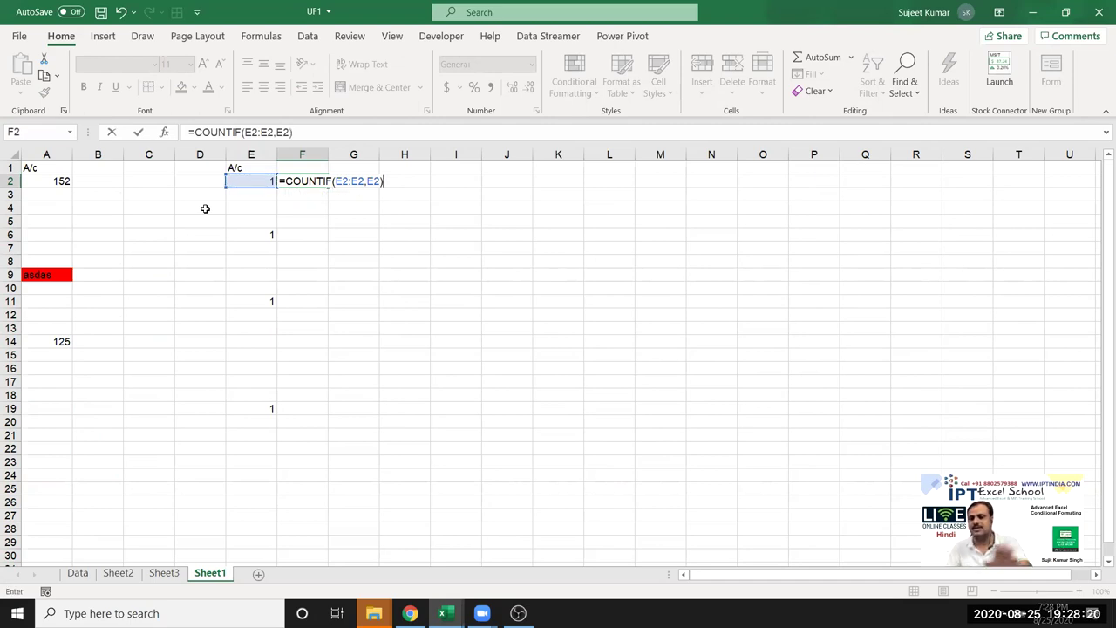
pyautogui.click(342, 184)
pyautogui.click(340, 195)
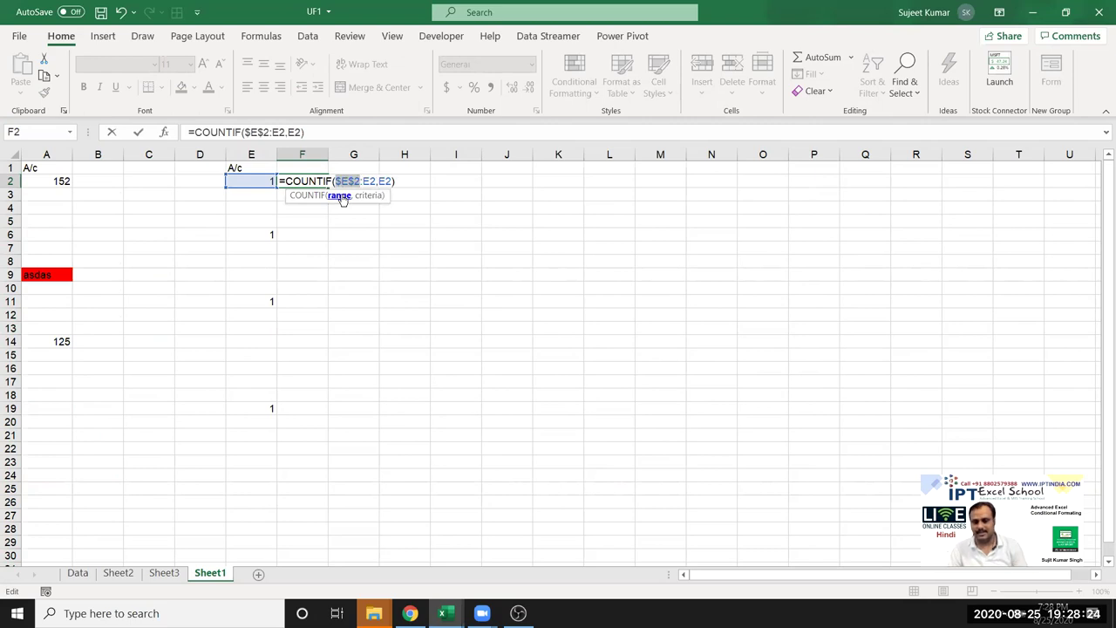
pyautogui.press('Return')
# Step: Fill the running-count formula down to F19 and inspect F6, F11, F16, F19
pyautogui.click(324, 182)
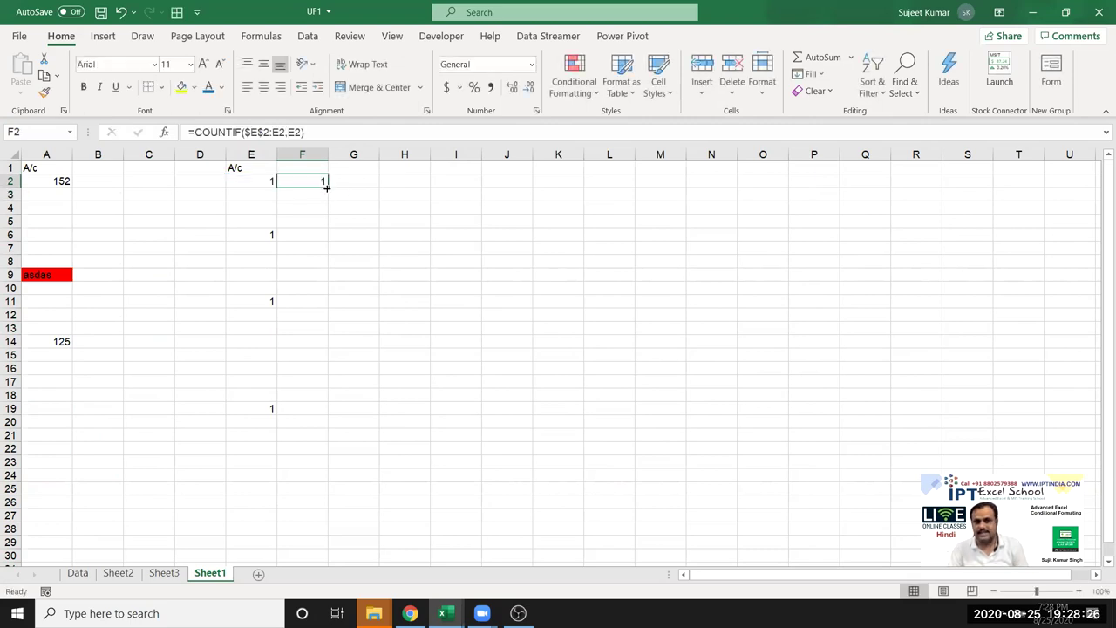
pyautogui.moveTo(327, 187); pyautogui.dragTo(323, 411)
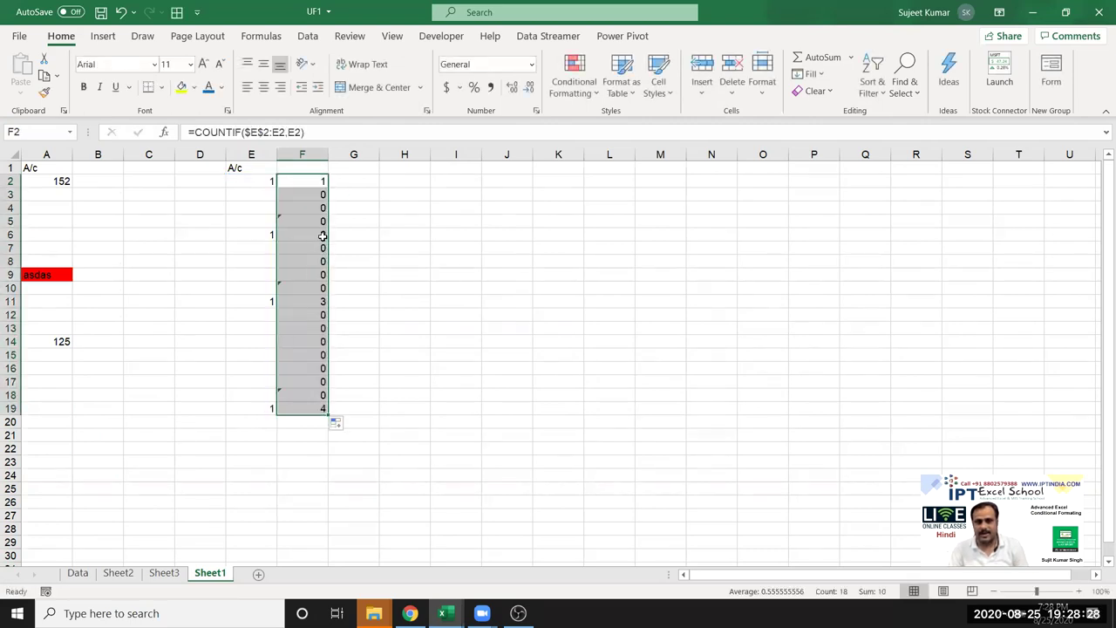
pyautogui.click(323, 235)
pyautogui.click(318, 299)
pyautogui.click(309, 368)
pyautogui.click(313, 405)
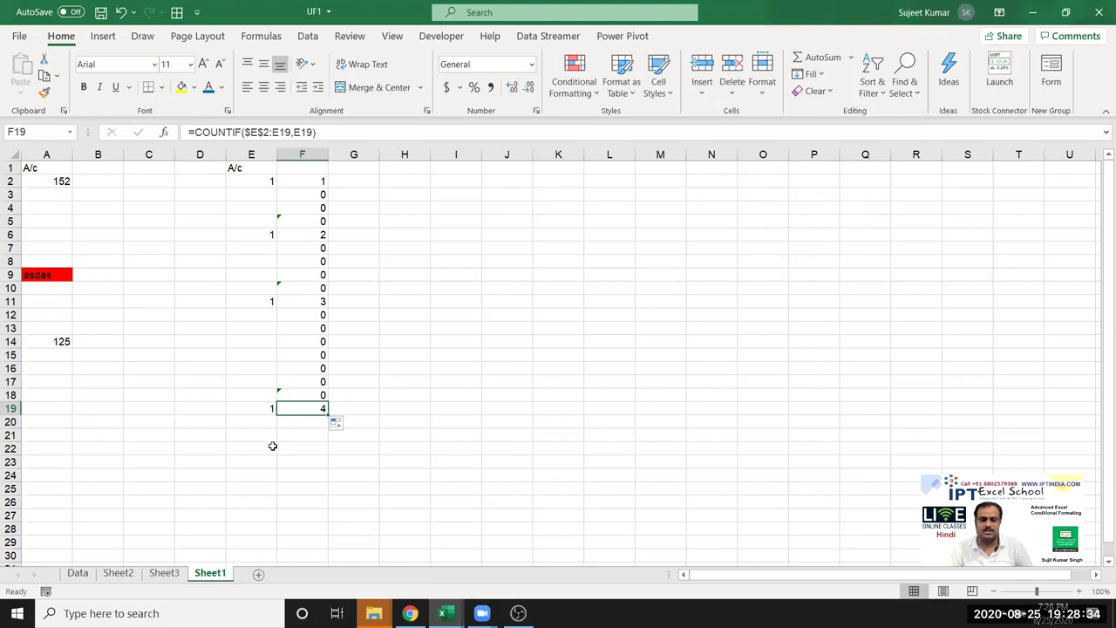
pyautogui.click(316, 234)
pyautogui.doubleClick(315, 234)
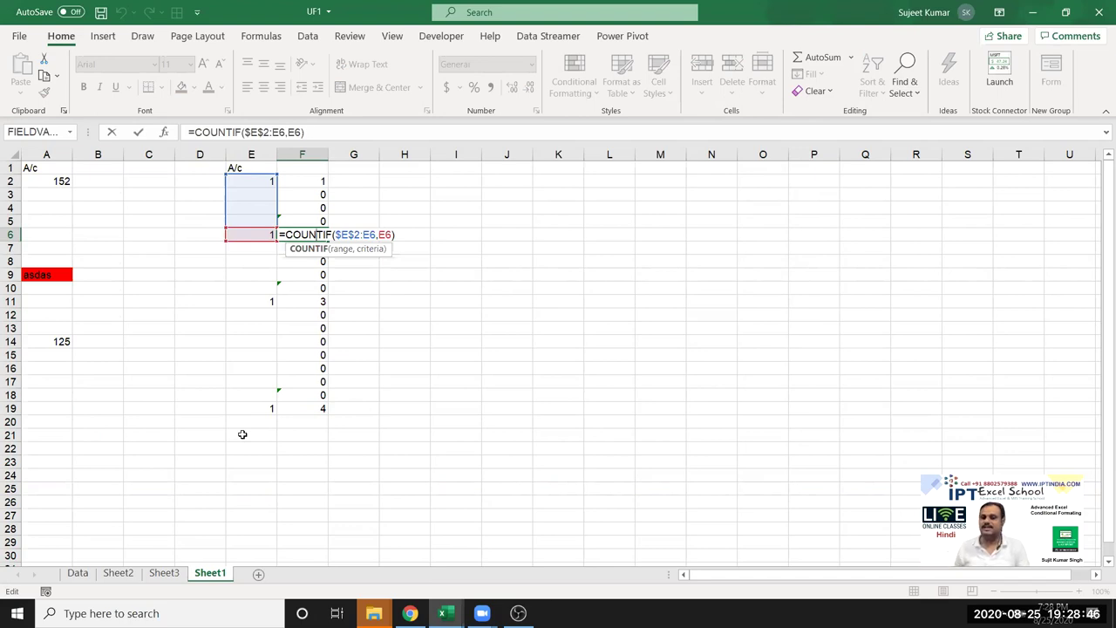
pyautogui.hotkey('ctrl', 'Return')
# Step: Copy F2's formula and use it as the E2 rule condition =COUNTIF($E$2:E2,E2)>1
pyautogui.click(304, 180)
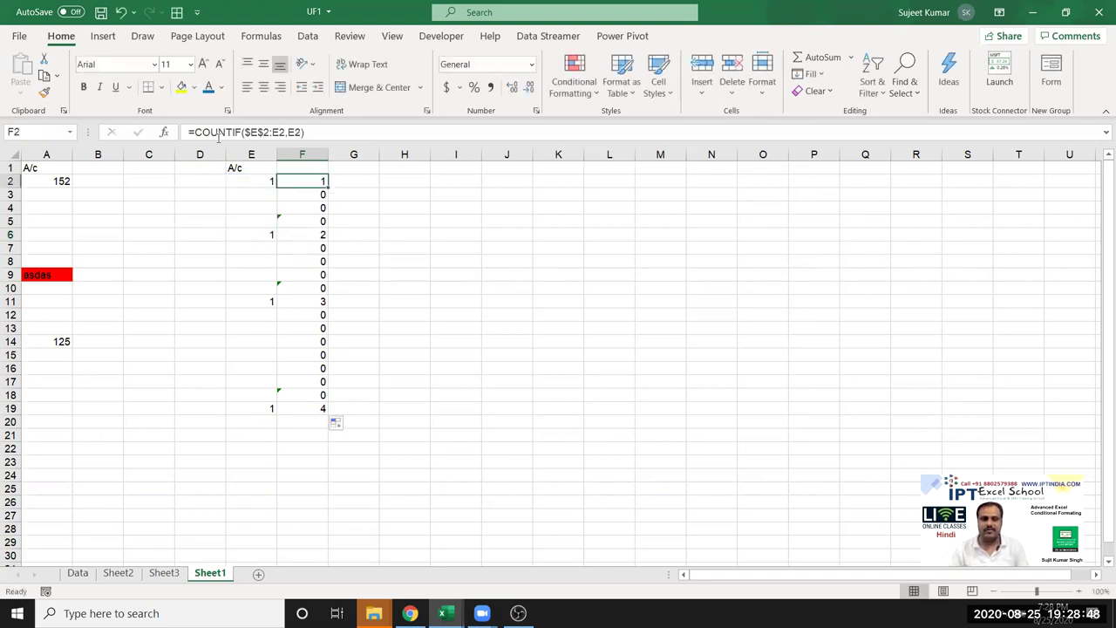
pyautogui.moveTo(189, 132); pyautogui.dragTo(393, 130)
pyautogui.hotkey('ctrl', 'c')
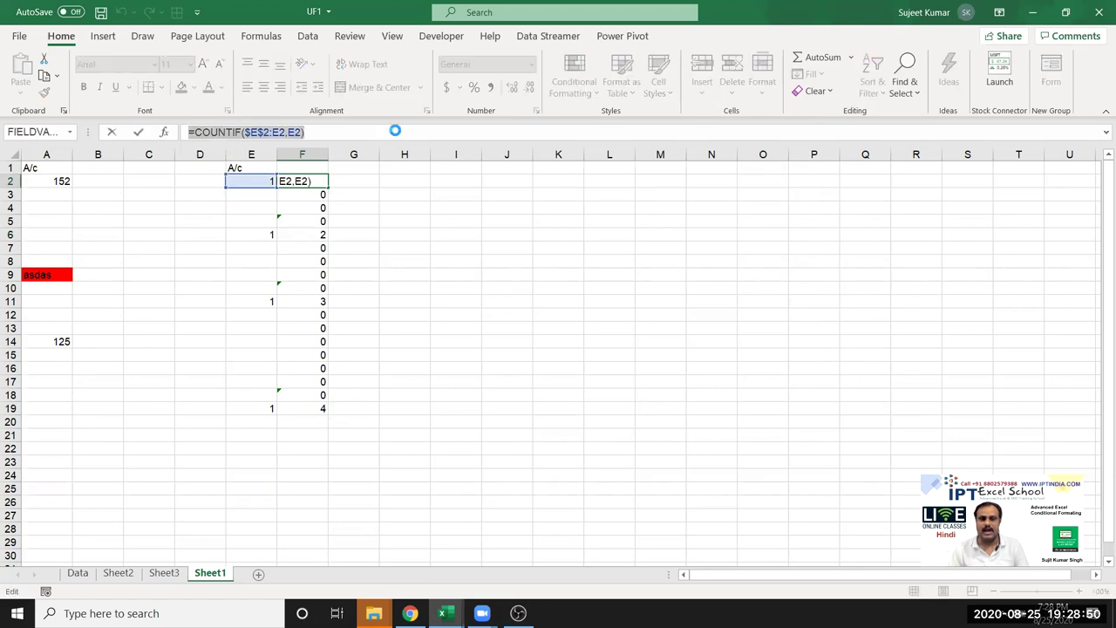
pyautogui.press('Escape')
pyautogui.click(258, 180)
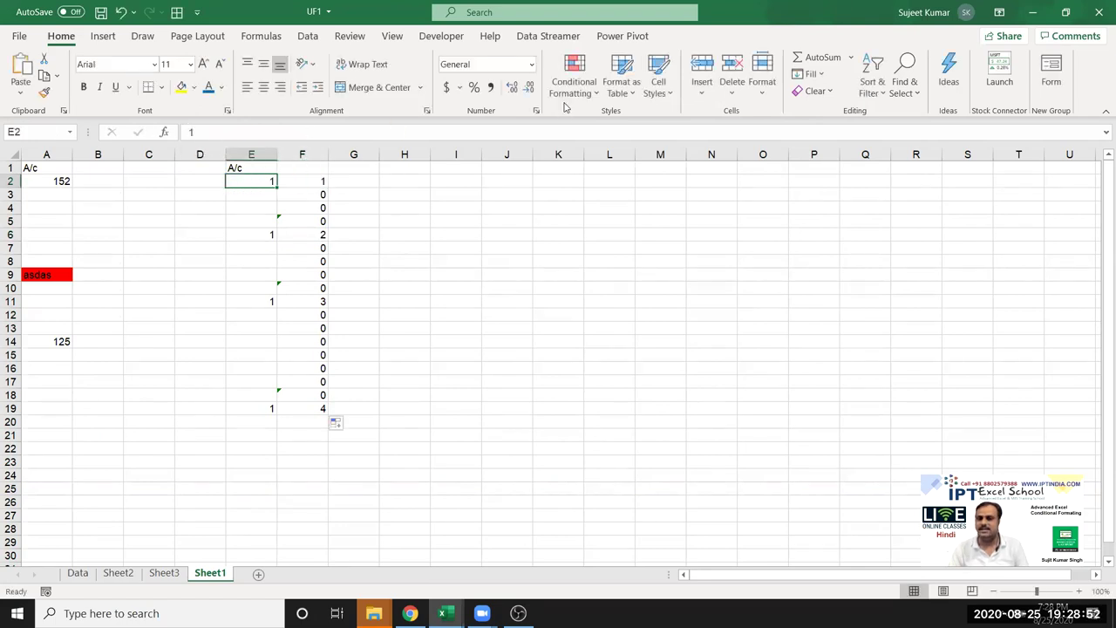
pyautogui.click(571, 87)
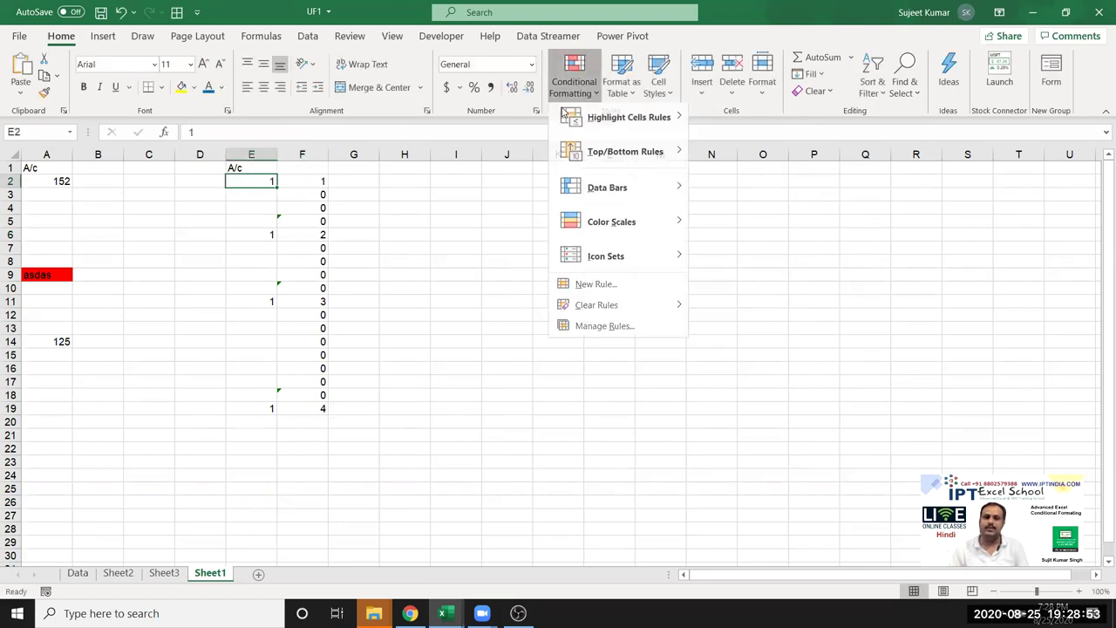
pyautogui.click(595, 289)
pyautogui.click(501, 216)
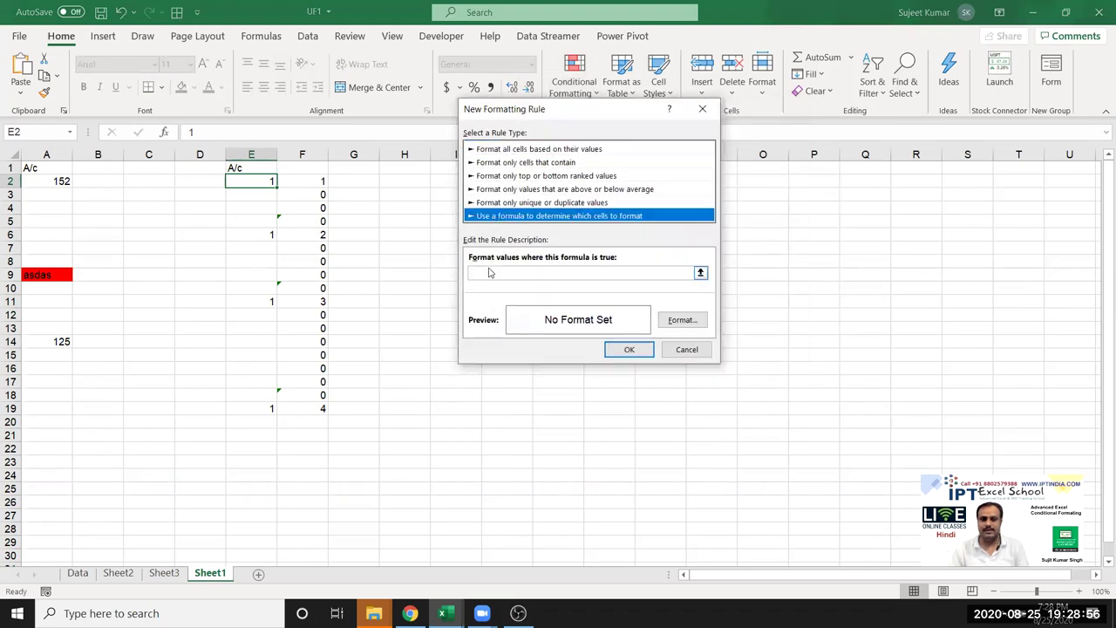
pyautogui.click(489, 273)
pyautogui.hotkey('ctrl', 'v')
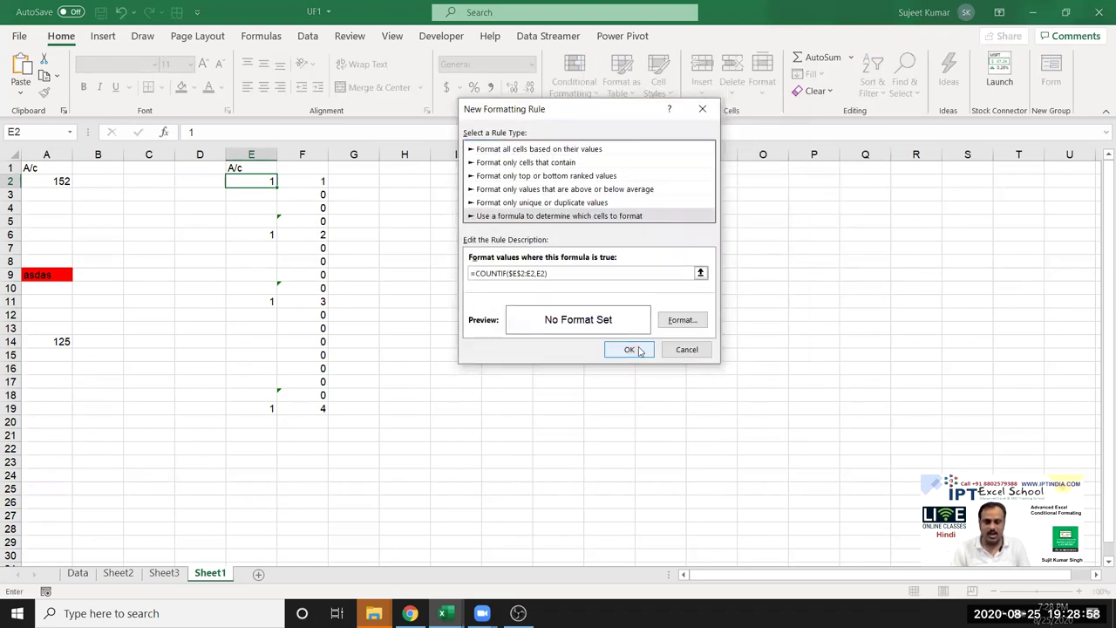
pyautogui.write('>1')
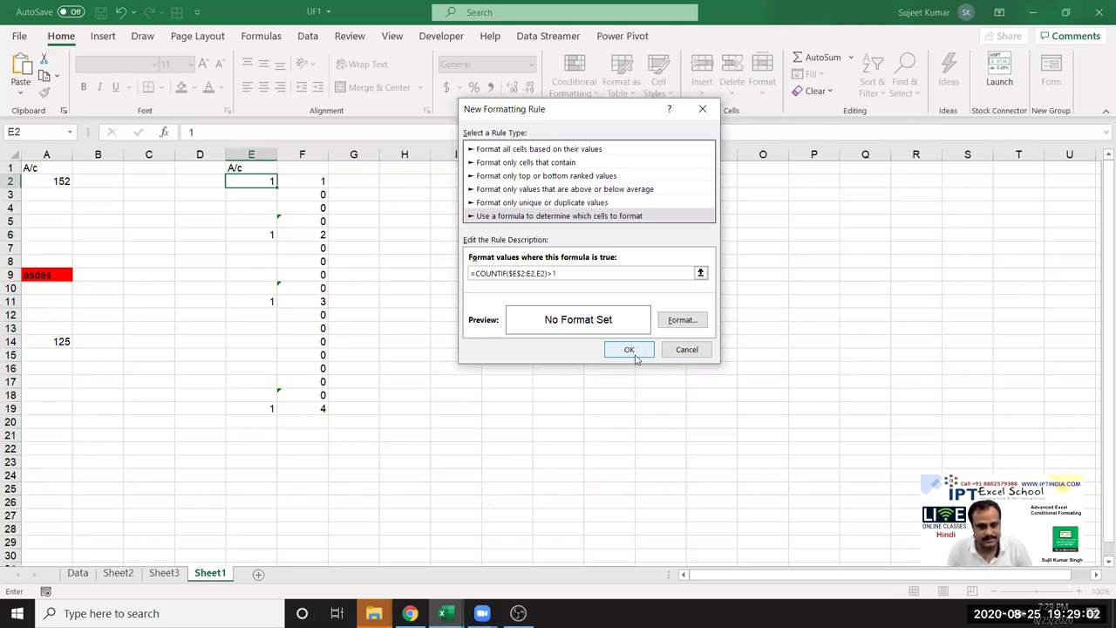
# Step: Give the rule a red fill, then paint E2's formatting down to E25
pyautogui.click(686, 322)
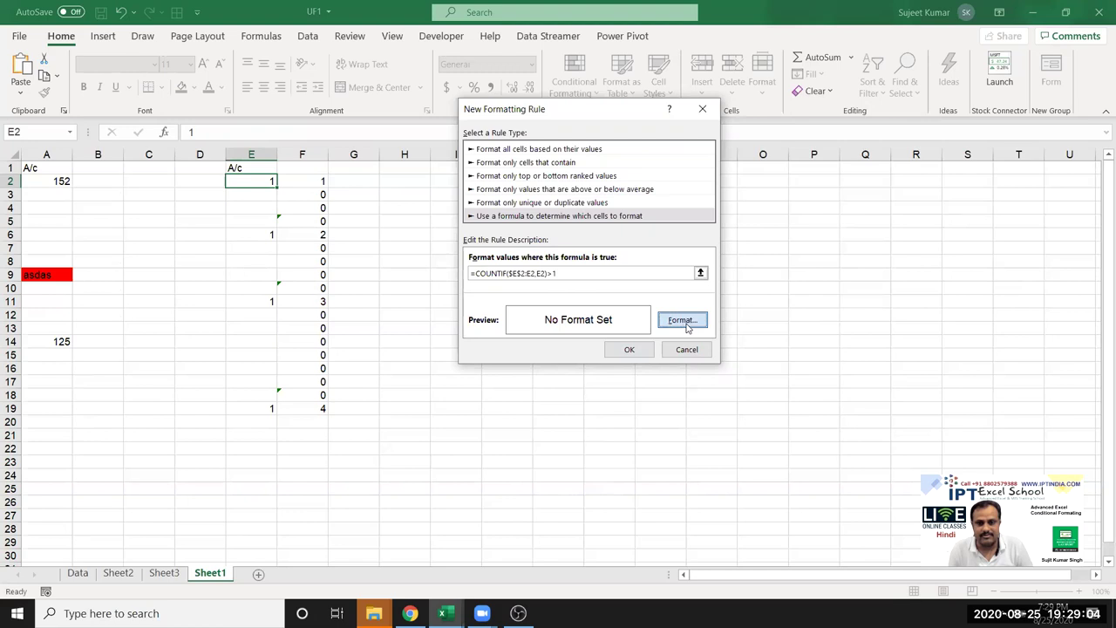
pyautogui.click(473, 198)
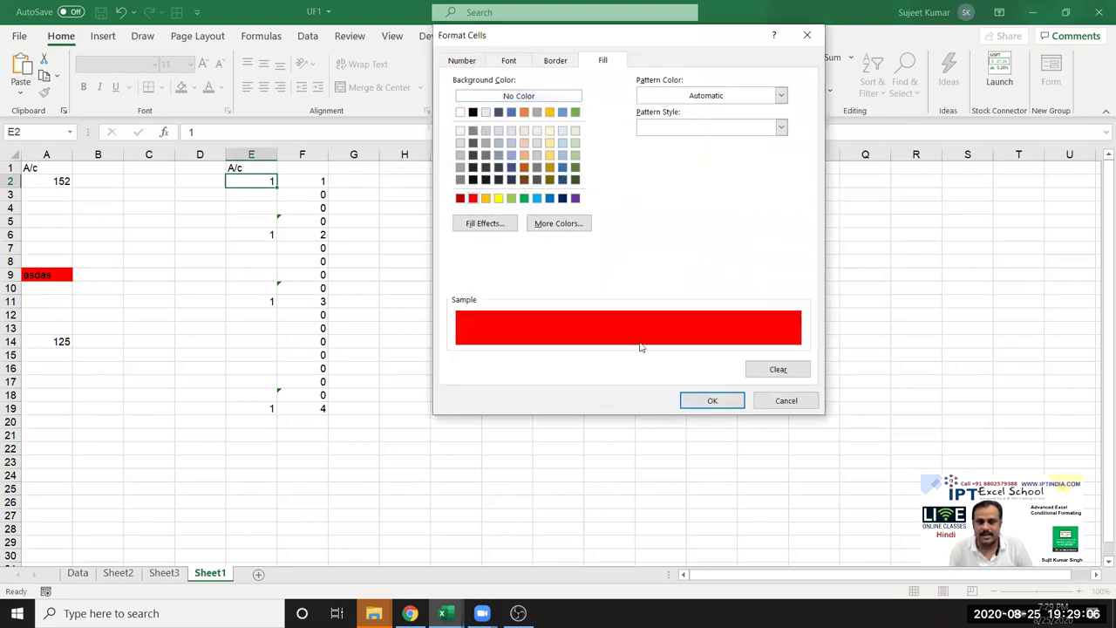
pyautogui.click(708, 401)
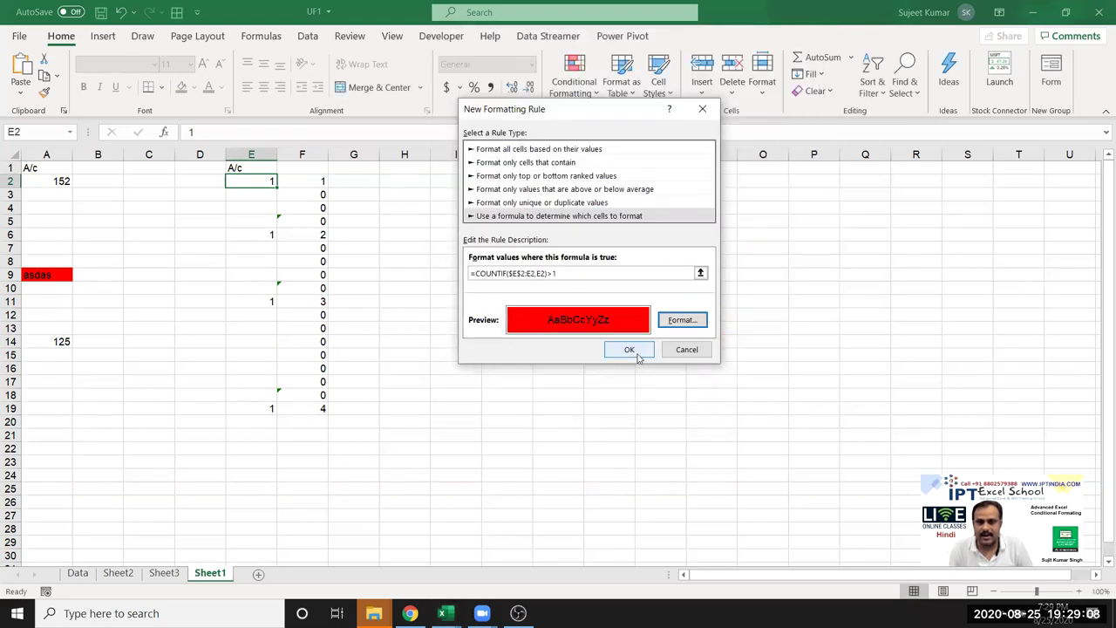
pyautogui.click(630, 350)
pyautogui.click(43, 93)
pyautogui.moveTo(258, 180); pyautogui.dragTo(260, 496)
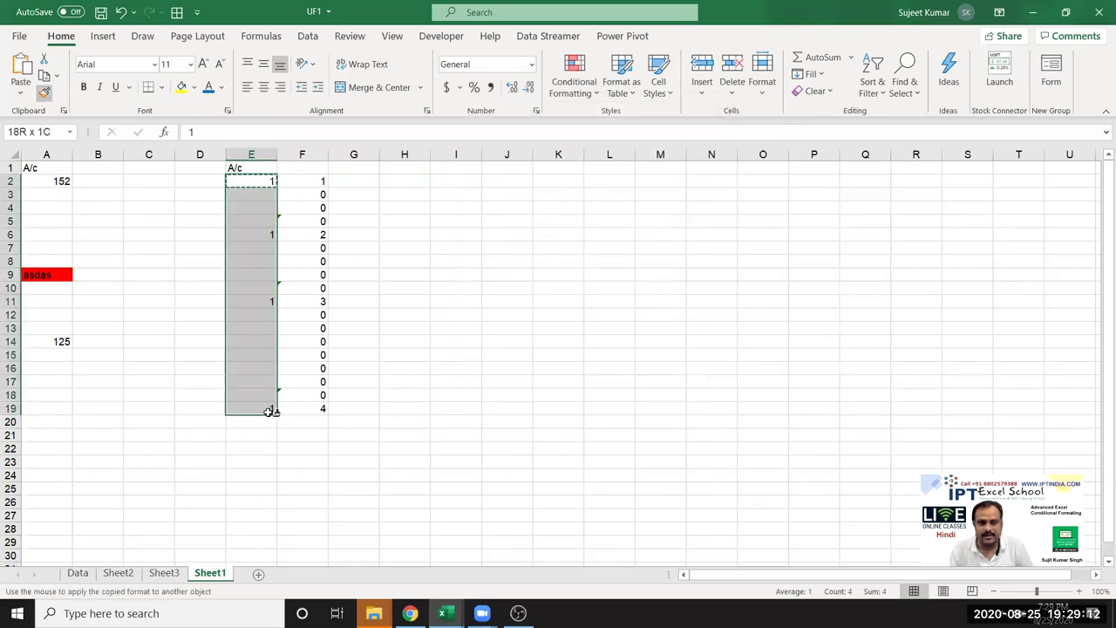
# Step: Enter 2 in E3 and E8 to test the repeat rule, then open F2's formula
pyautogui.click(405, 435)
pyautogui.click(261, 197)
pyautogui.write('2')
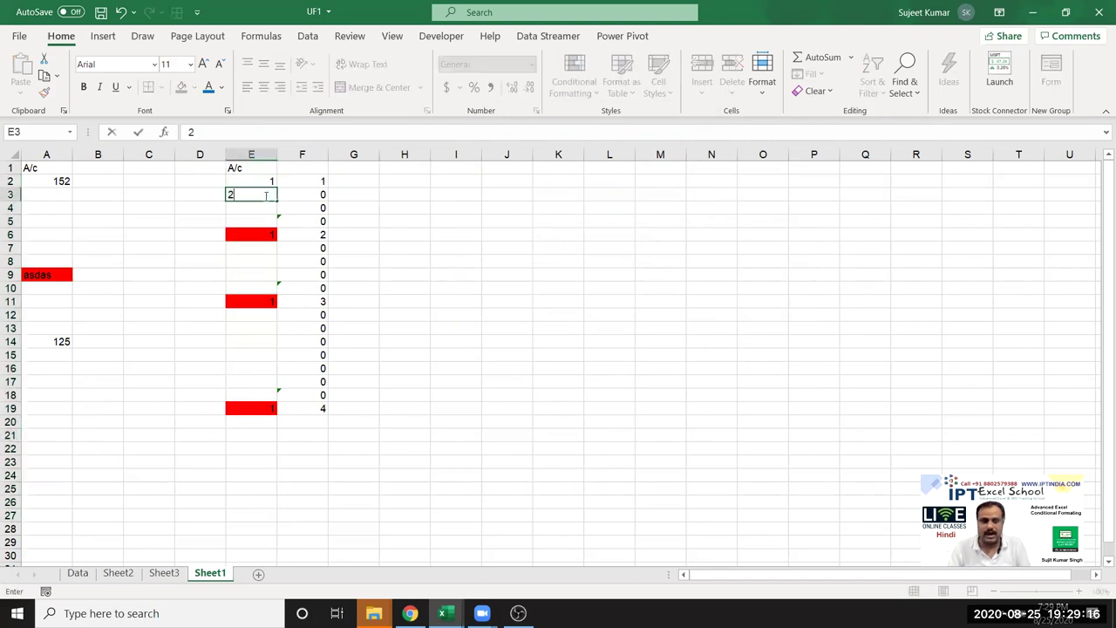
pyautogui.press('Return')
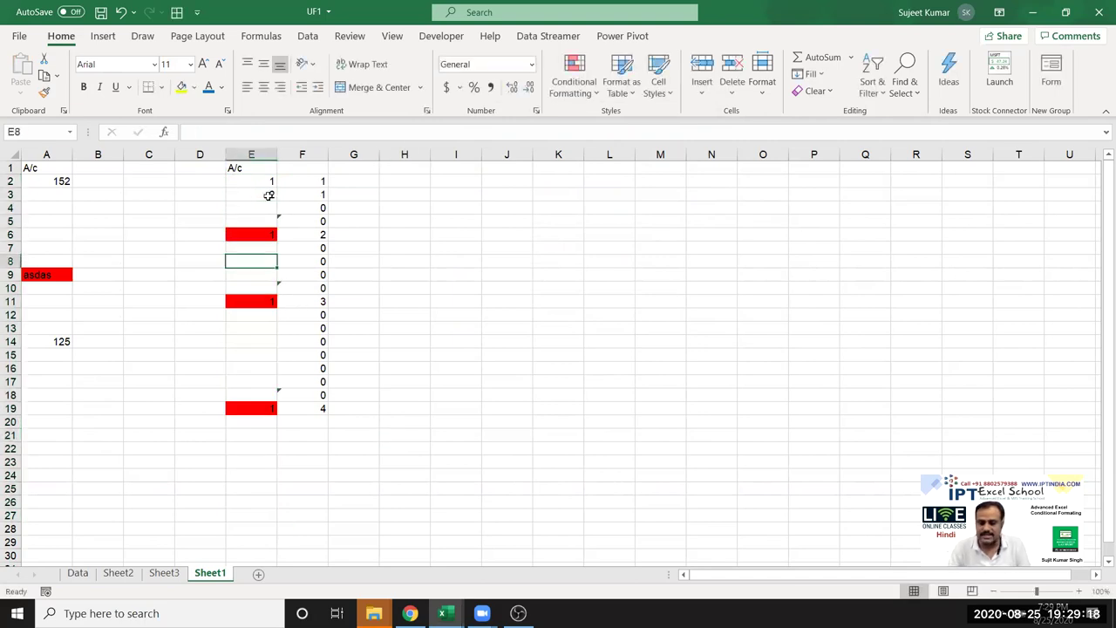
pyautogui.write('2')
pyautogui.hotkey('ctrl', 'Return')
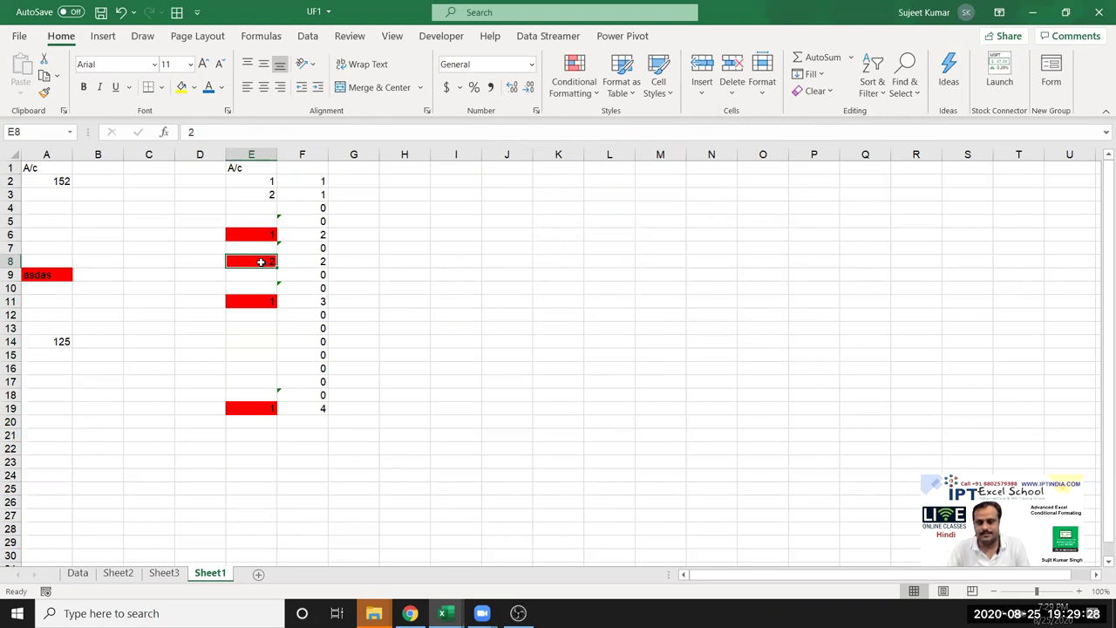
pyautogui.click(259, 193)
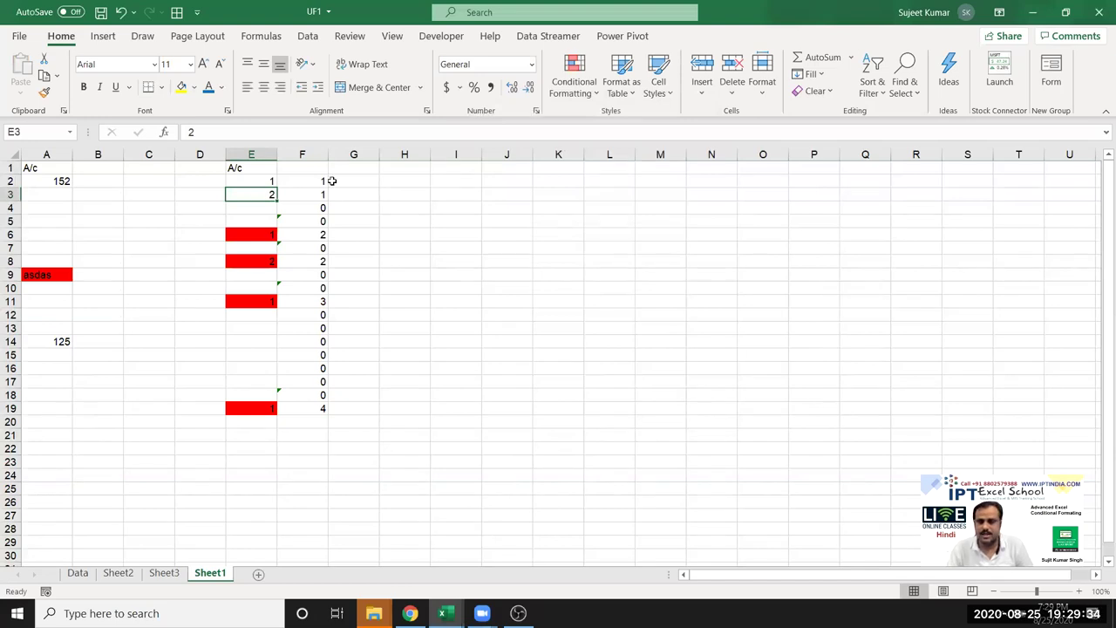
pyautogui.doubleClick(299, 180)
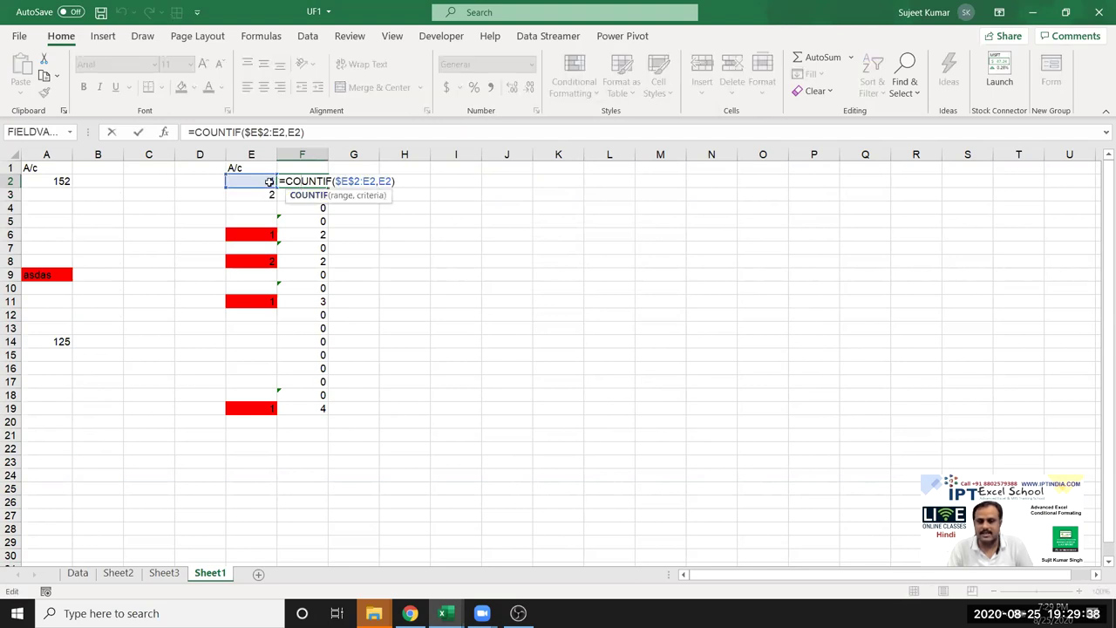
pyautogui.moveTo(286, 180); pyautogui.dragTo(394, 181)
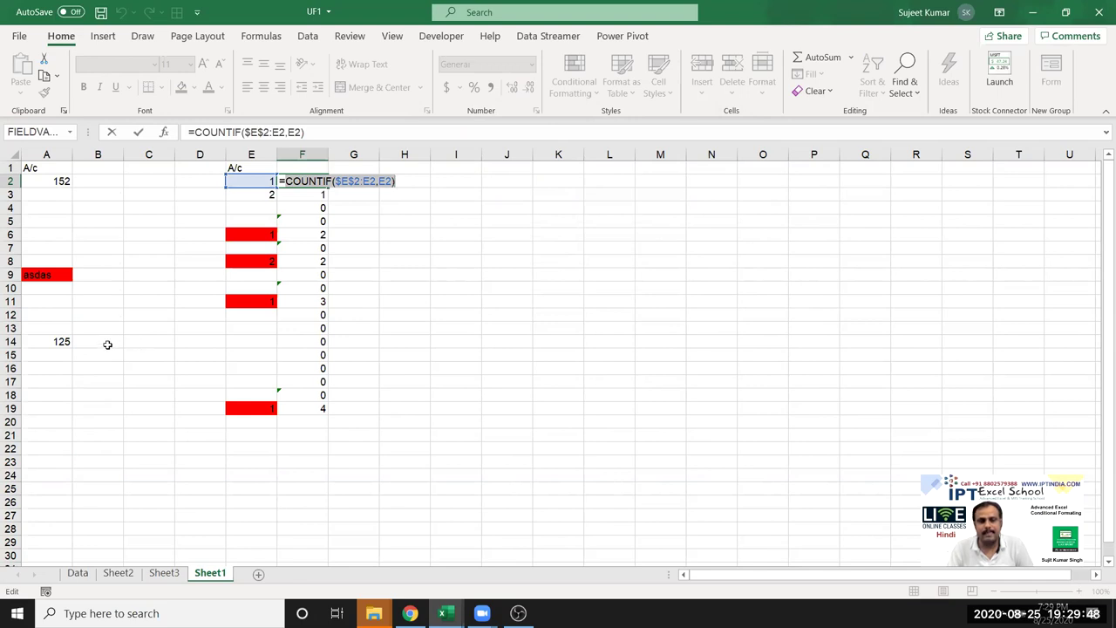
pyautogui.press('Return')
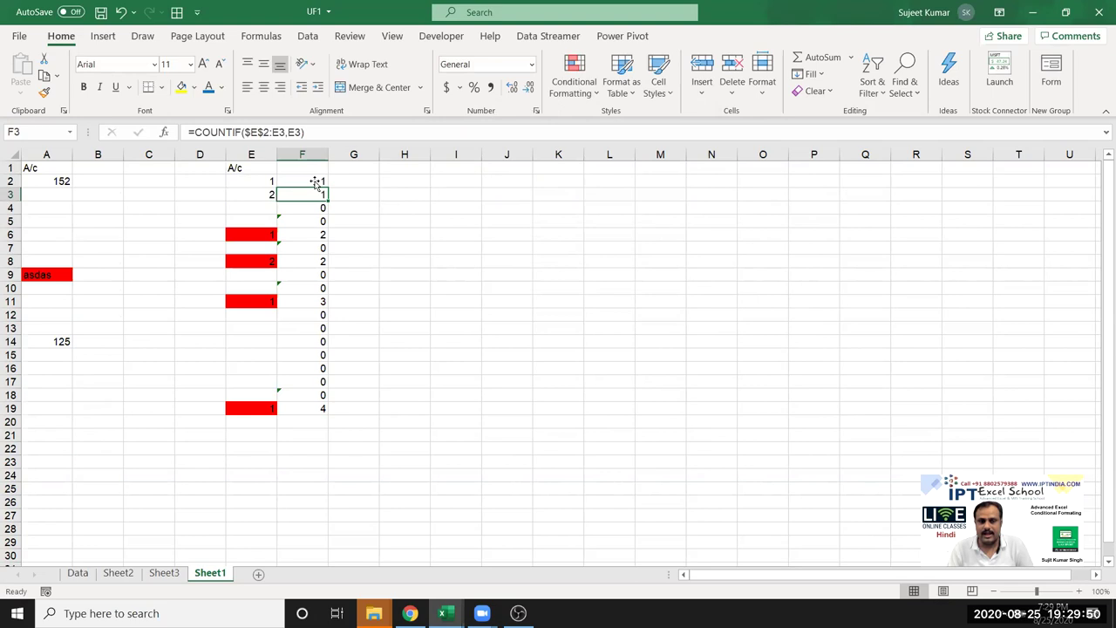
pyautogui.doubleClick(315, 181)
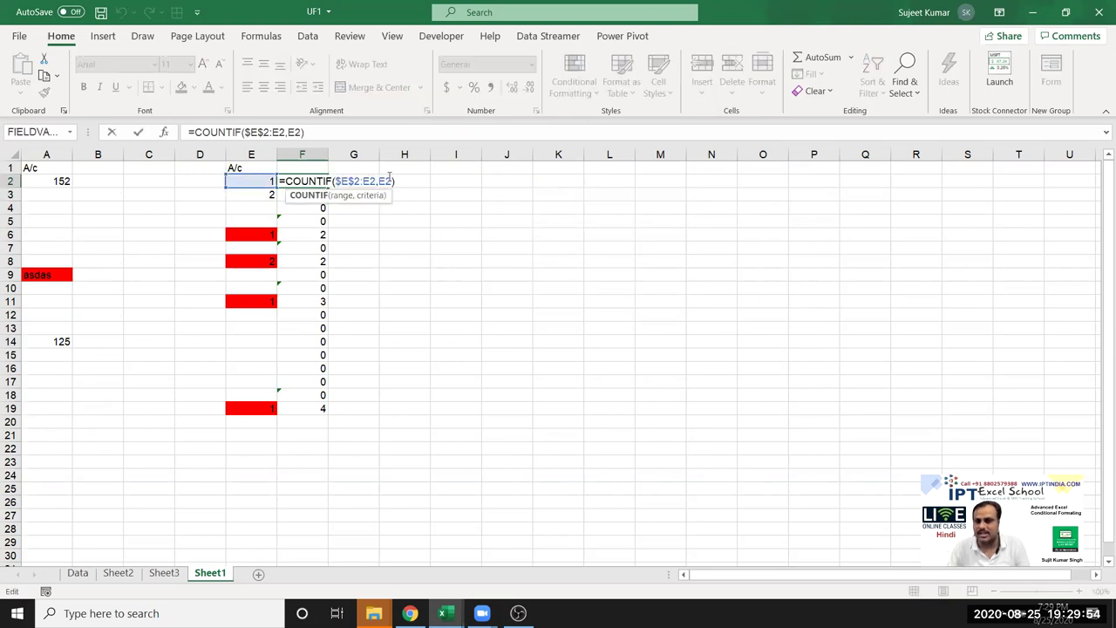
pyautogui.press('Escape')
pyautogui.doubleClick(302, 198)
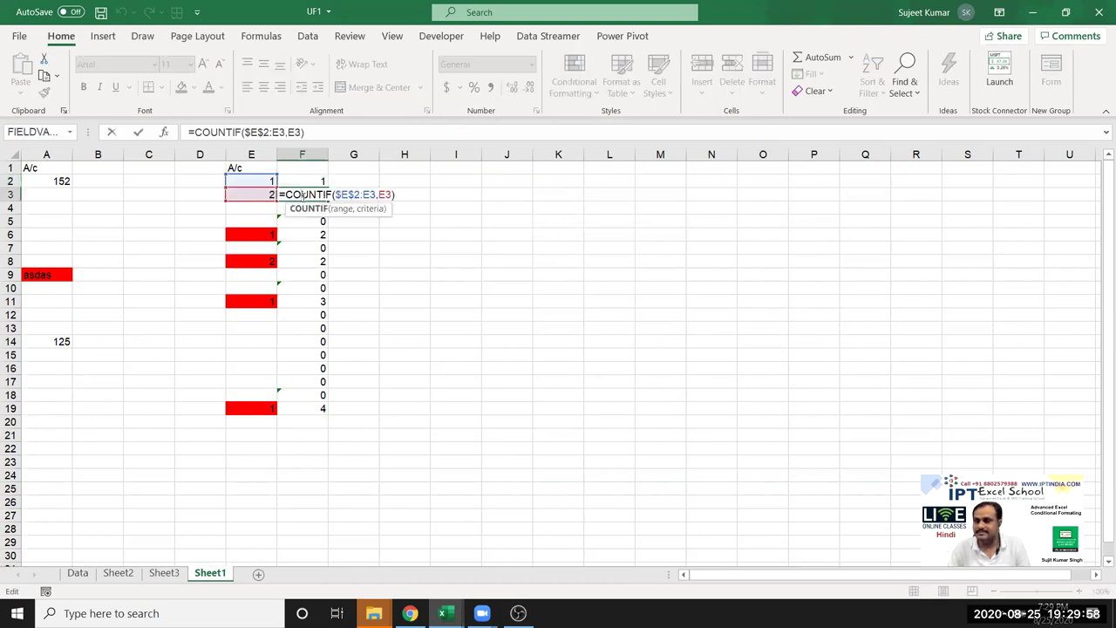
pyautogui.press('Escape')
pyautogui.hotkey('ctrl', 'Down')
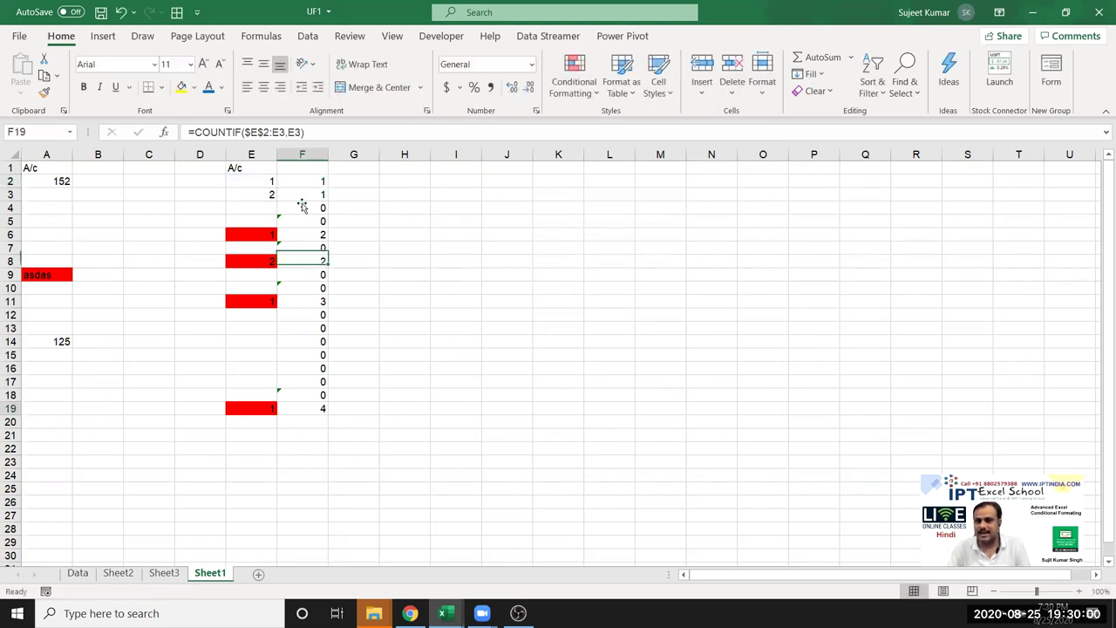
pyautogui.doubleClick(301, 208)
pyautogui.press('Escape')
pyautogui.click(301, 220)
pyautogui.doubleClick(301, 222)
pyautogui.press('Escape')
pyautogui.click(302, 234)
pyautogui.doubleClick(302, 236)
pyautogui.press('Escape')
pyautogui.doubleClick(302, 247)
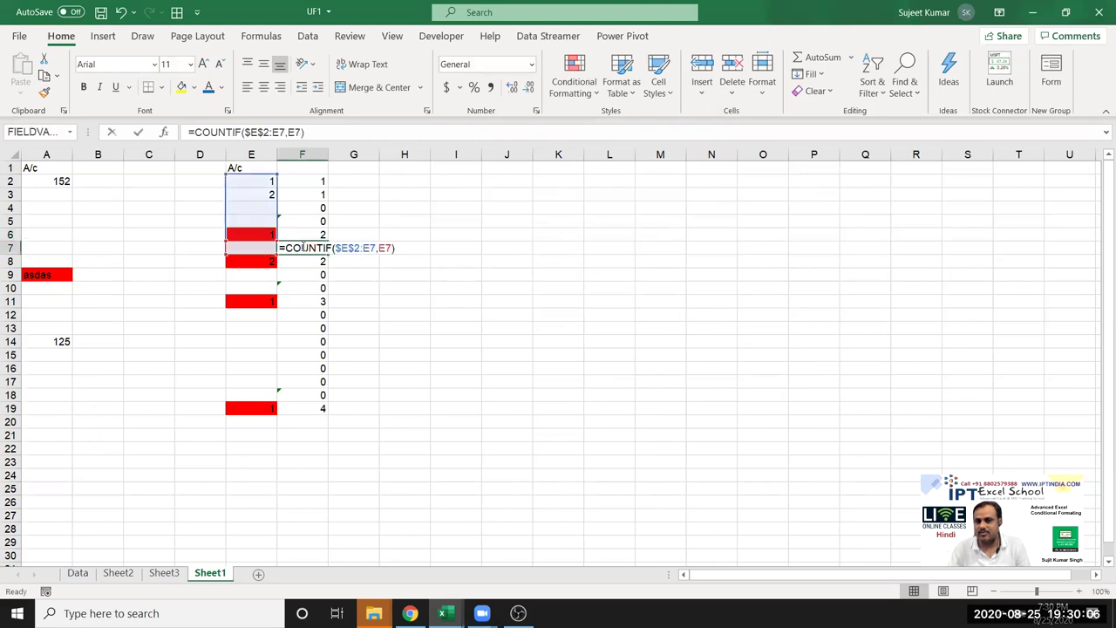
pyautogui.press('Escape')
pyautogui.doubleClick(297, 260)
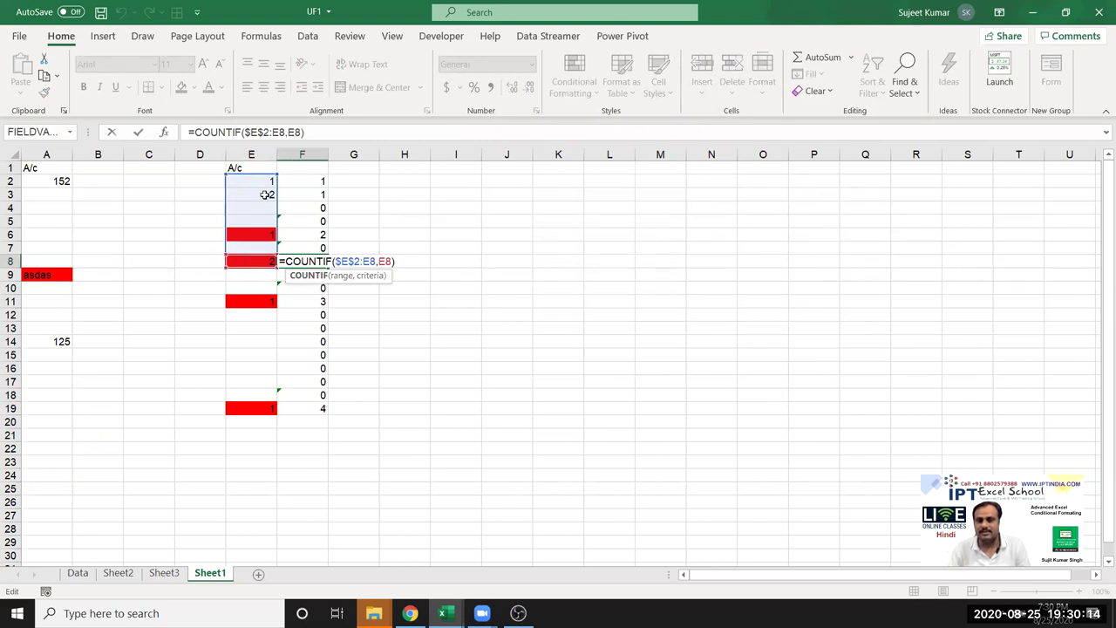
pyautogui.press('Escape')
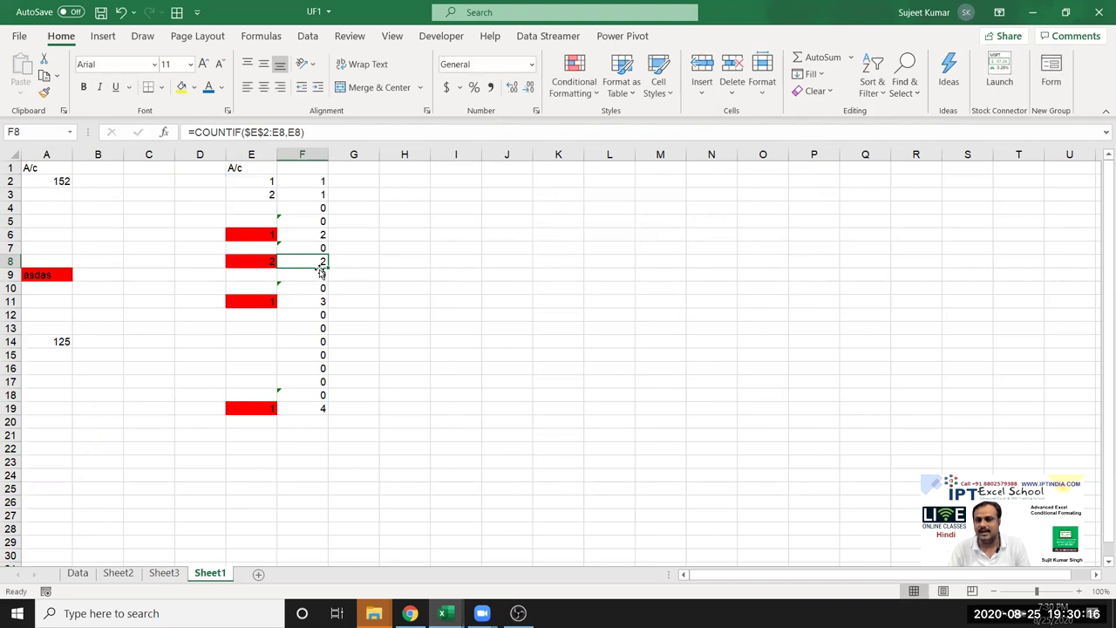
pyautogui.doubleClick(322, 193)
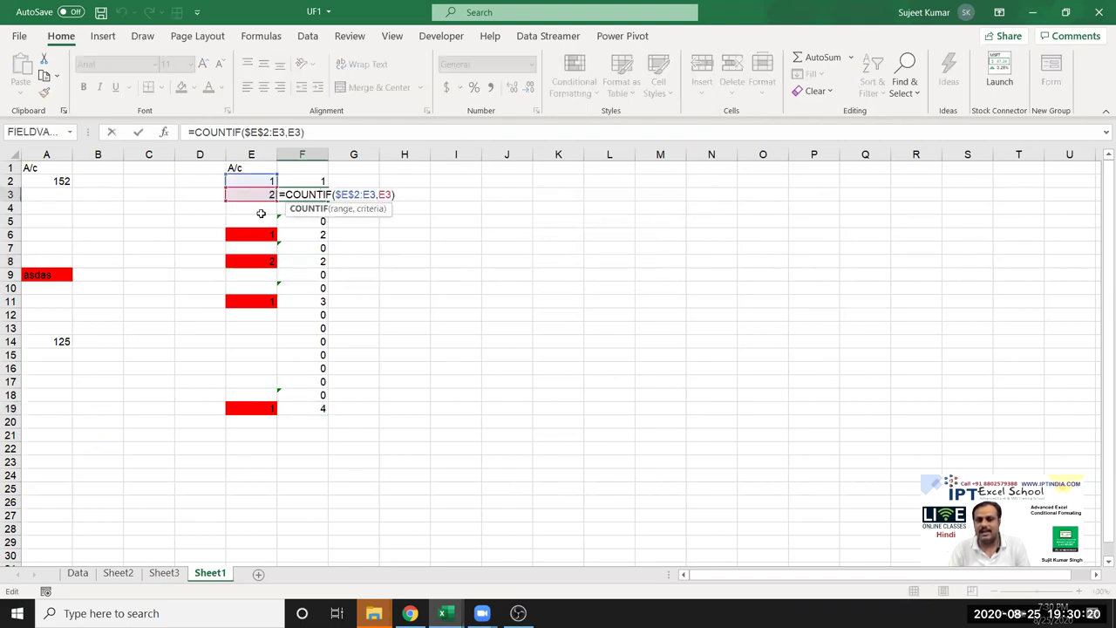
pyautogui.press('Escape')
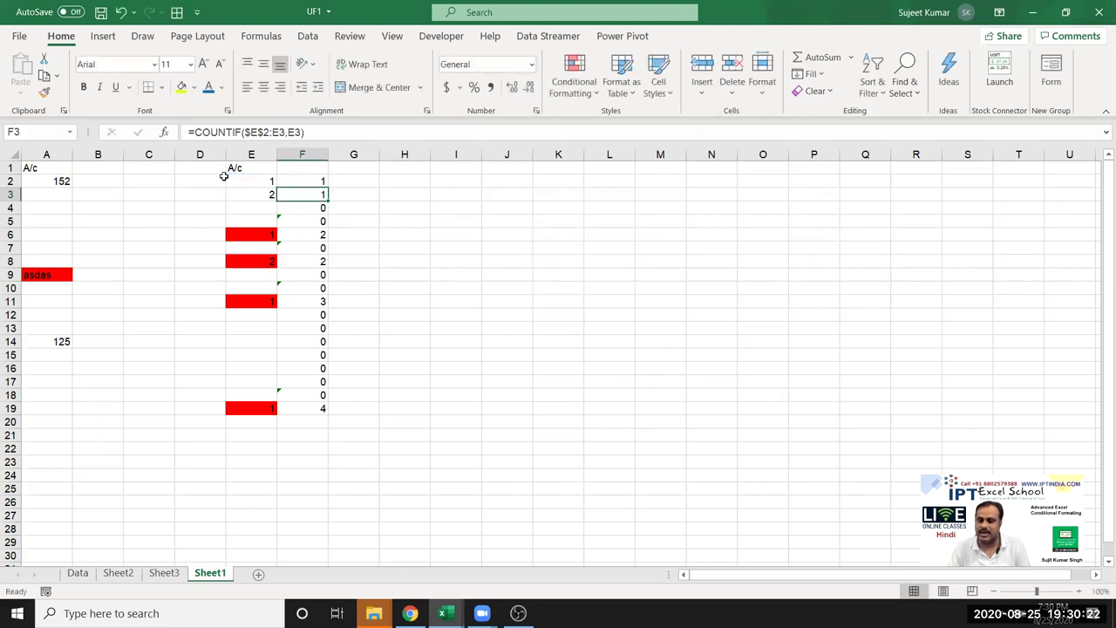
pyautogui.doubleClick(312, 409)
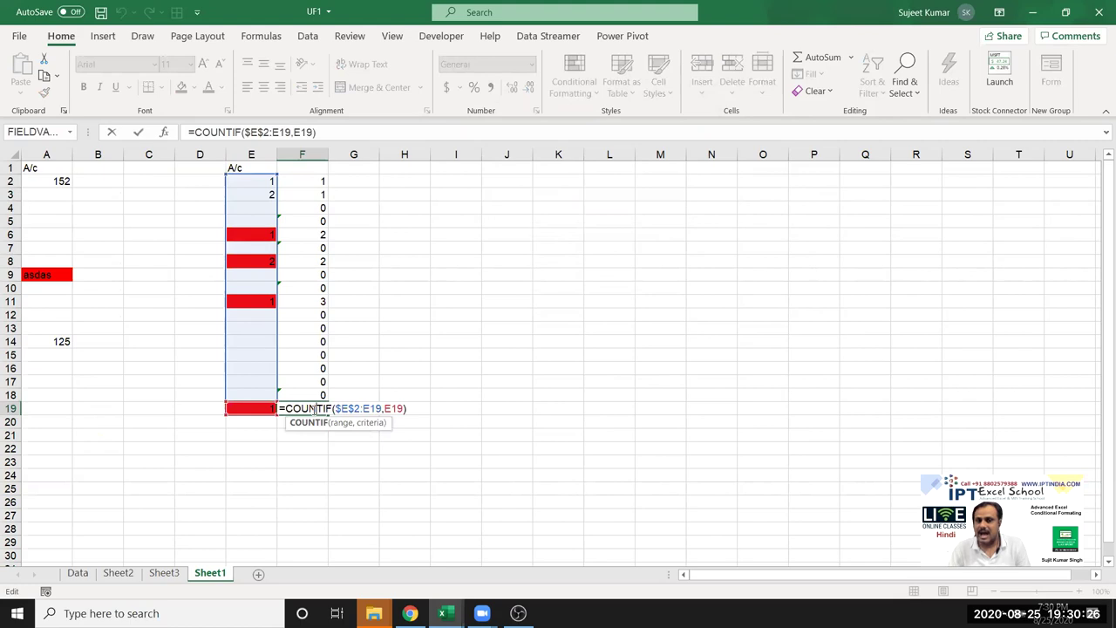
pyautogui.press('Escape')
pyautogui.click(264, 181)
pyautogui.click(574, 83)
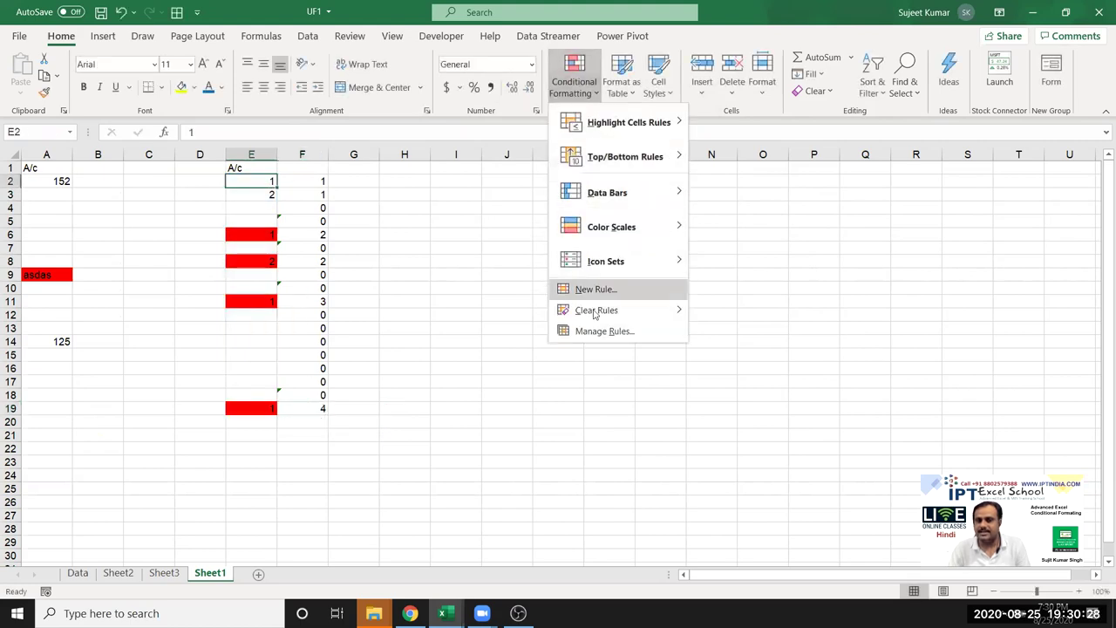
pyautogui.click(598, 332)
pyautogui.click(475, 218)
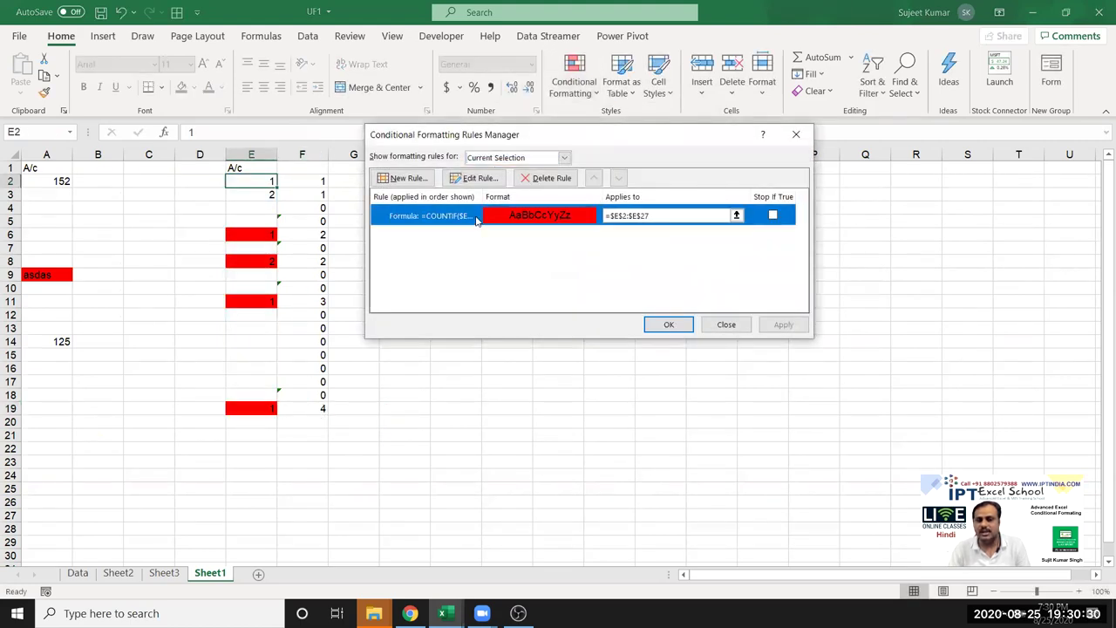
pyautogui.doubleClick(476, 218)
pyautogui.click(529, 273)
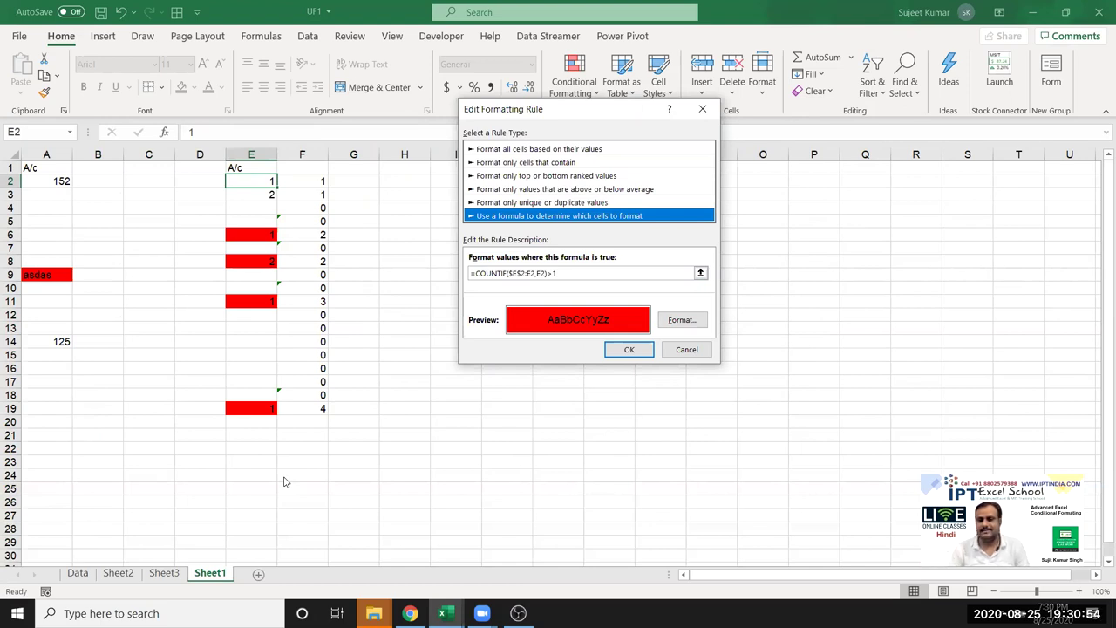
pyautogui.press('Return')
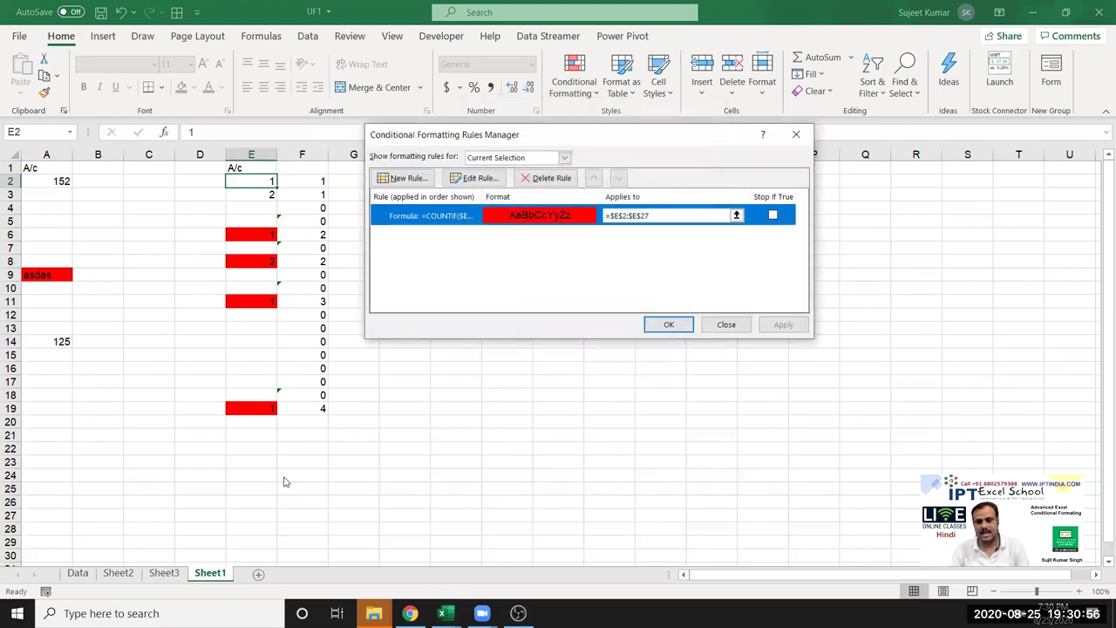
pyautogui.press('Return')
# Step: Type the 'Mobile' heading in K1 and a mobile number in K2, then autofit column K
pyautogui.click(572, 171)
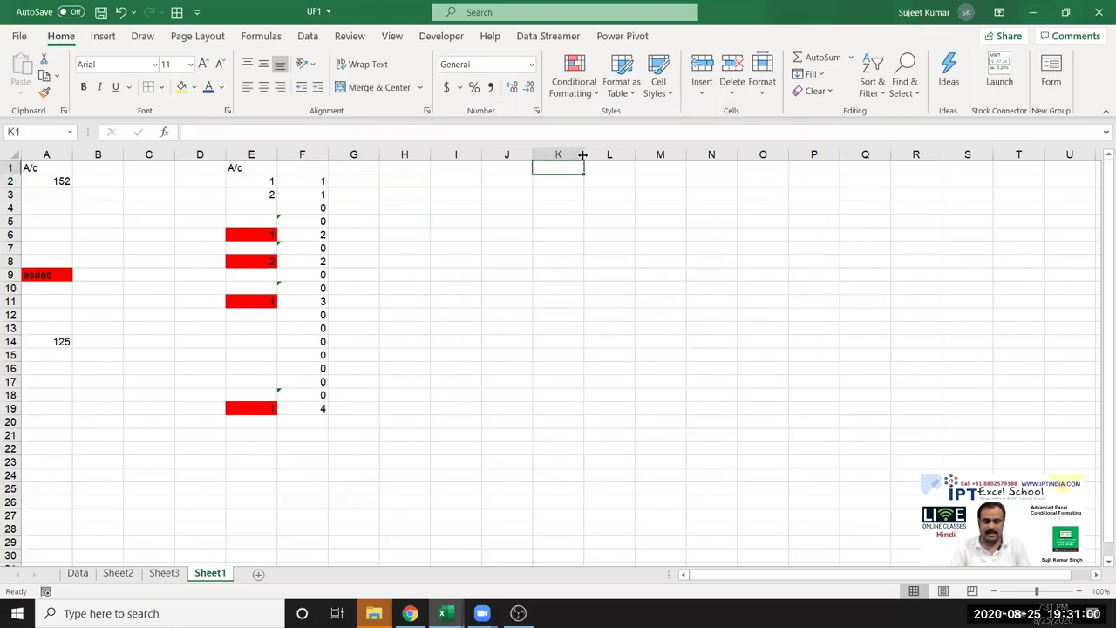
pyautogui.write('Mobile')
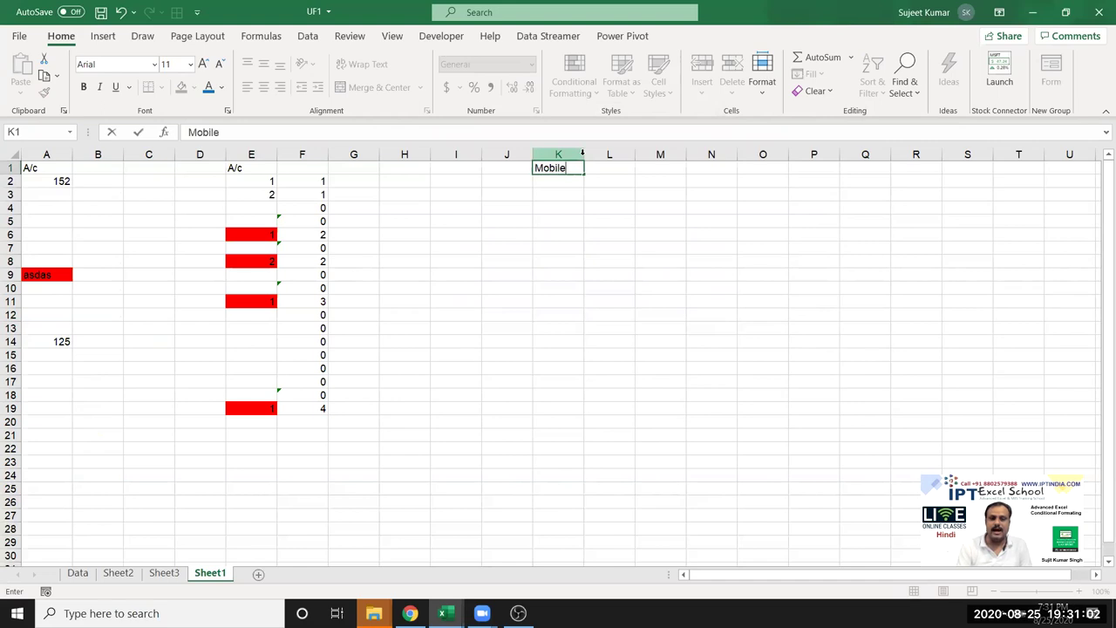
pyautogui.press('Return')
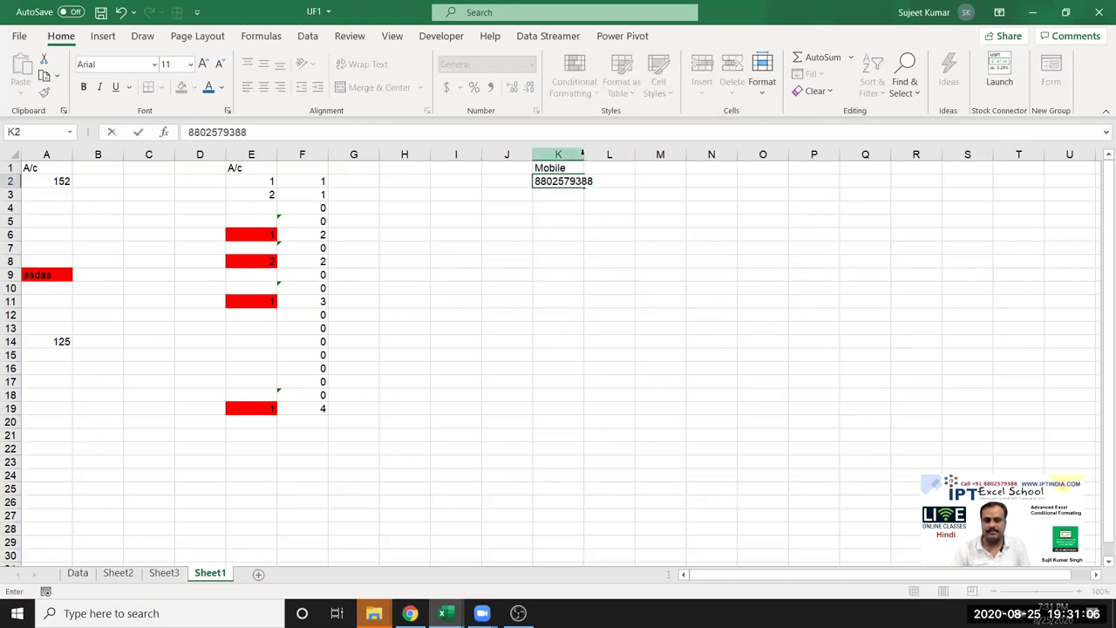
pyautogui.press('Return')
pyautogui.doubleClick(583, 154)
pyautogui.moveTo(578, 168); pyautogui.dragTo(585, 249)
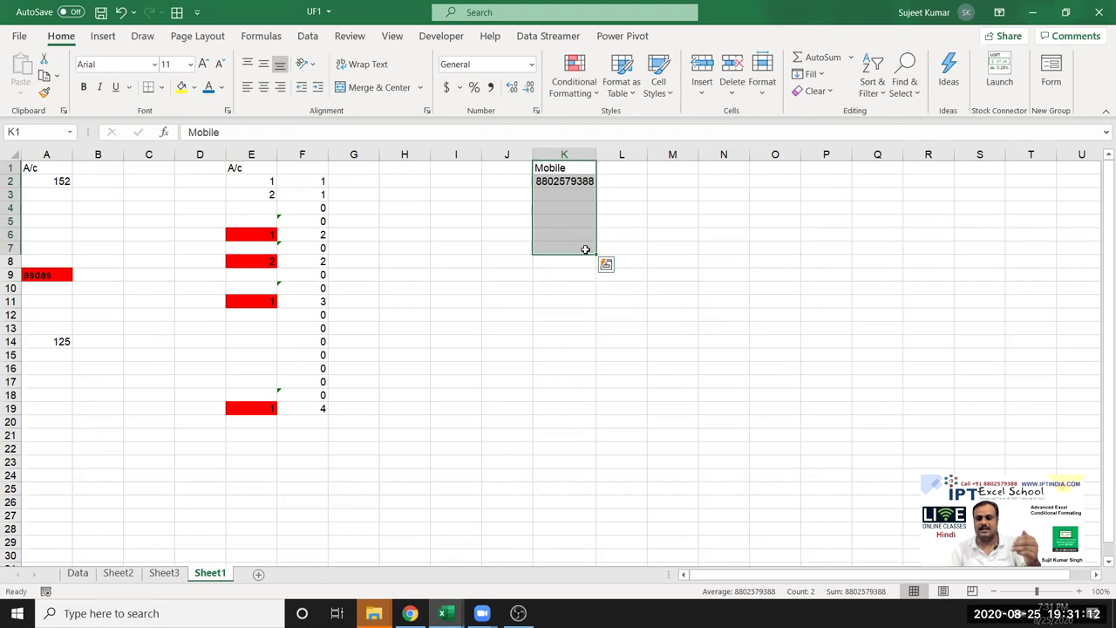
pyautogui.click(583, 186)
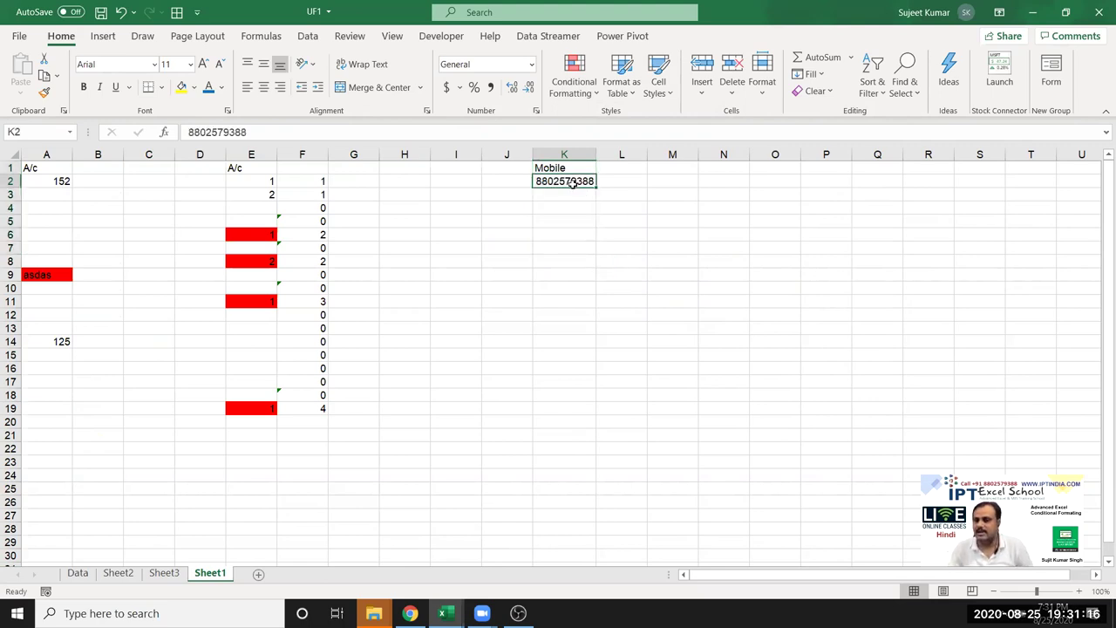
pyautogui.click(614, 187)
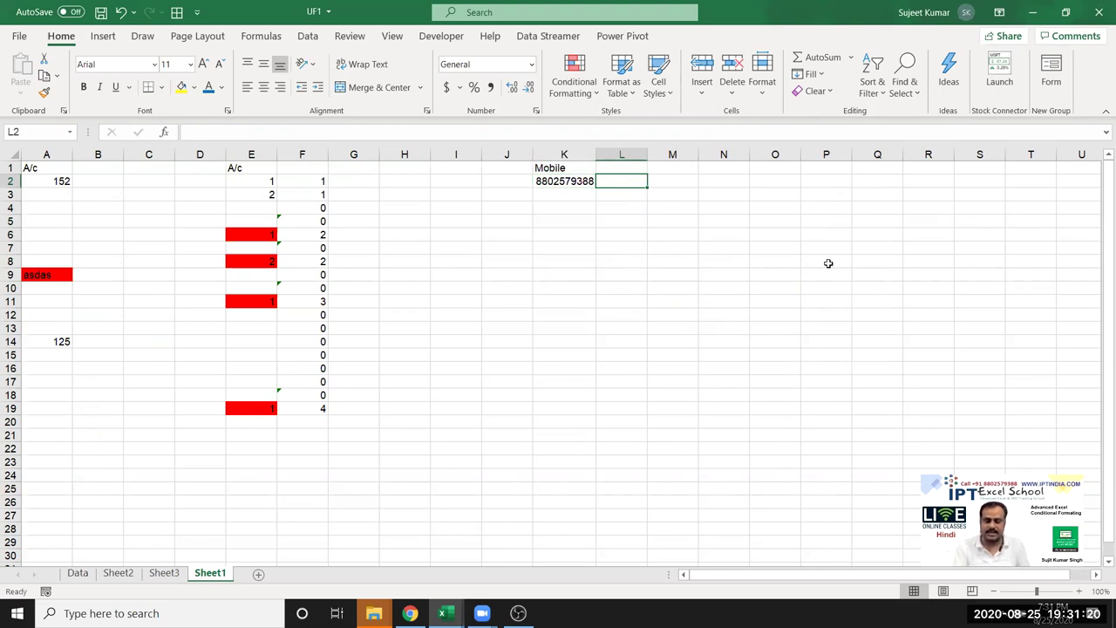
pyautogui.write('=len')
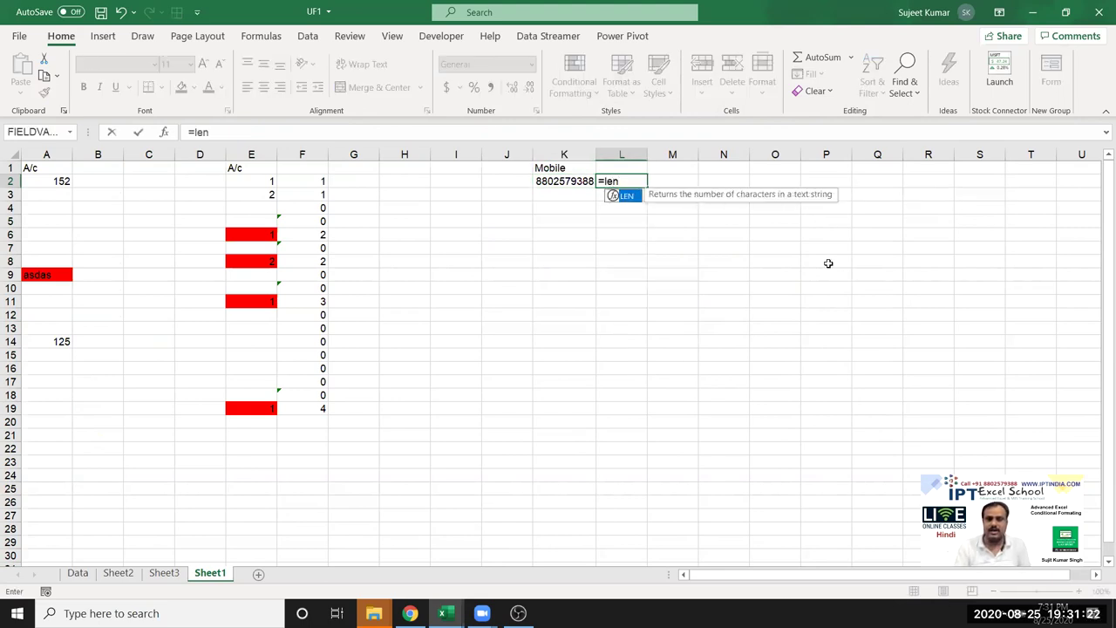
pyautogui.press('Tab')
pyautogui.press('Left')
pyautogui.write(')')
pyautogui.hotkey('ctrl', 'Return')
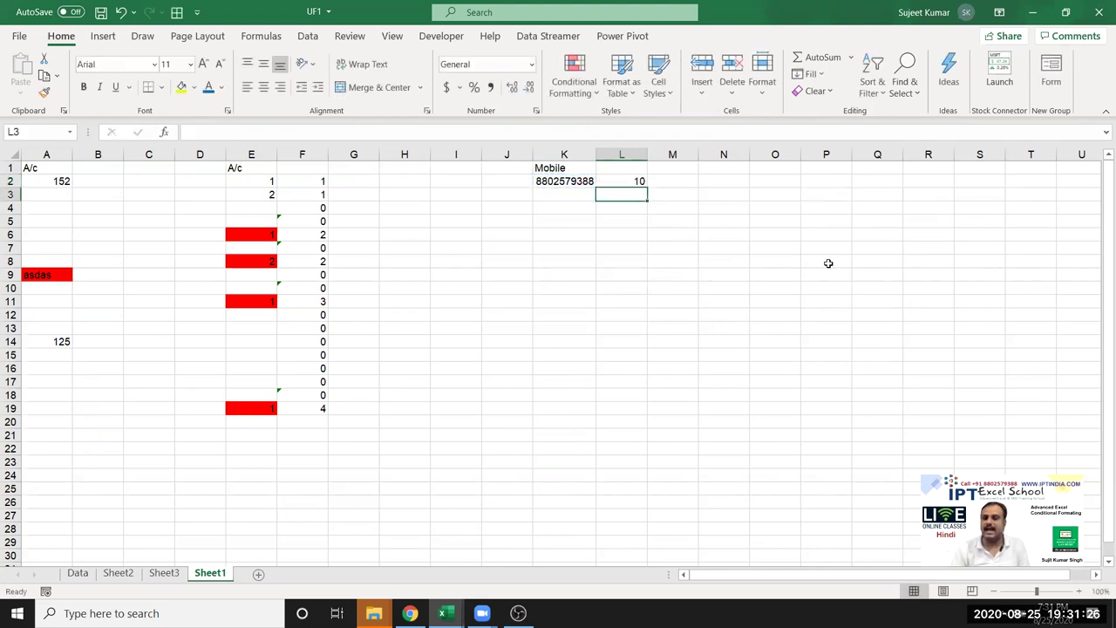
pyautogui.press('Delete')
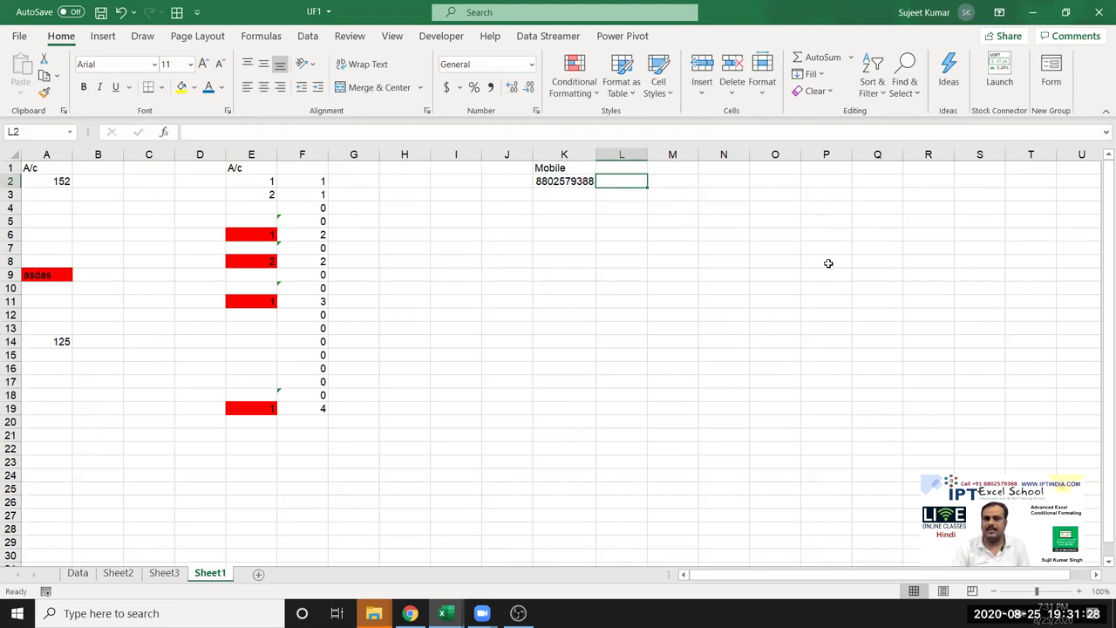
pyautogui.press('Left')
# Step: Start a formula-based rule on K2 that tests =len(K2)<>10
pyautogui.click(574, 83)
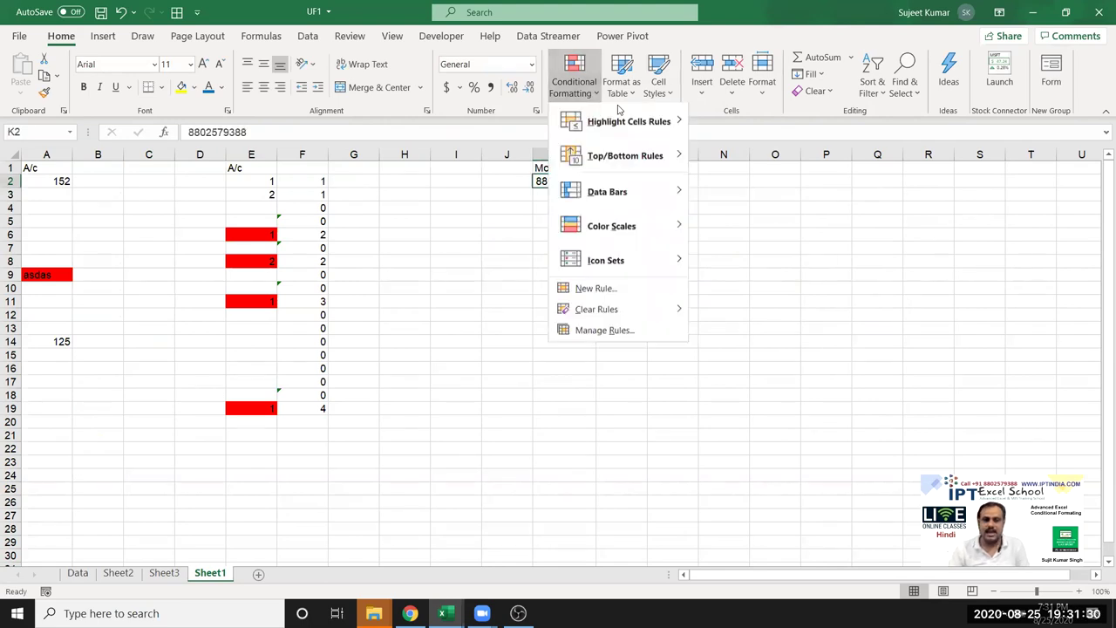
pyautogui.click(605, 296)
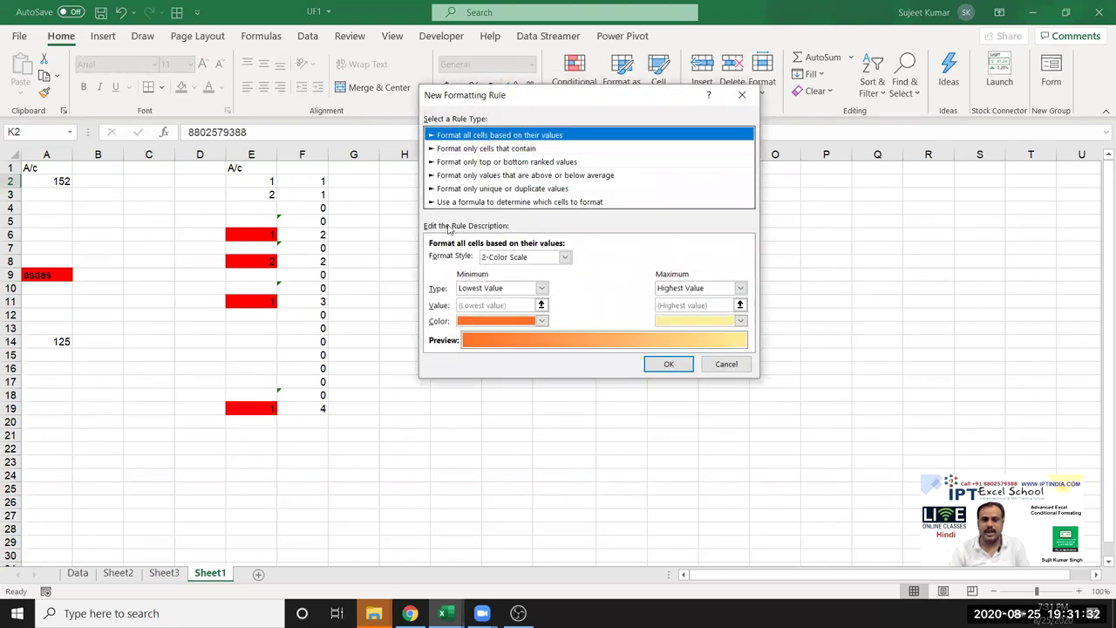
pyautogui.click(459, 202)
pyautogui.moveTo(536, 109); pyautogui.dragTo(855, 120)
pyautogui.click(785, 271)
pyautogui.write('=le')
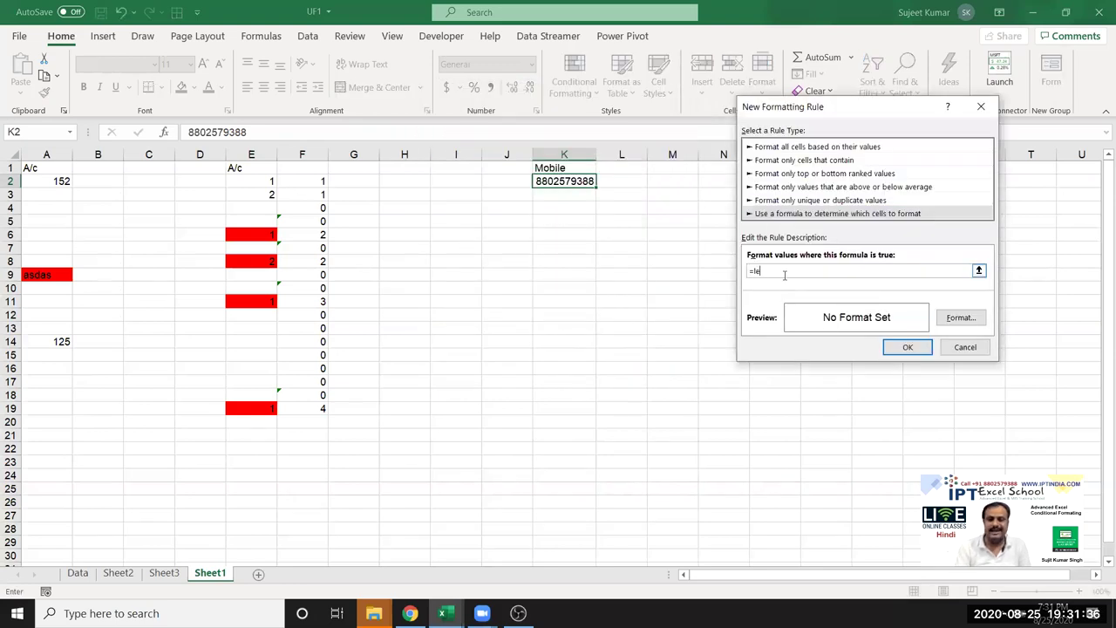
pyautogui.write('n')
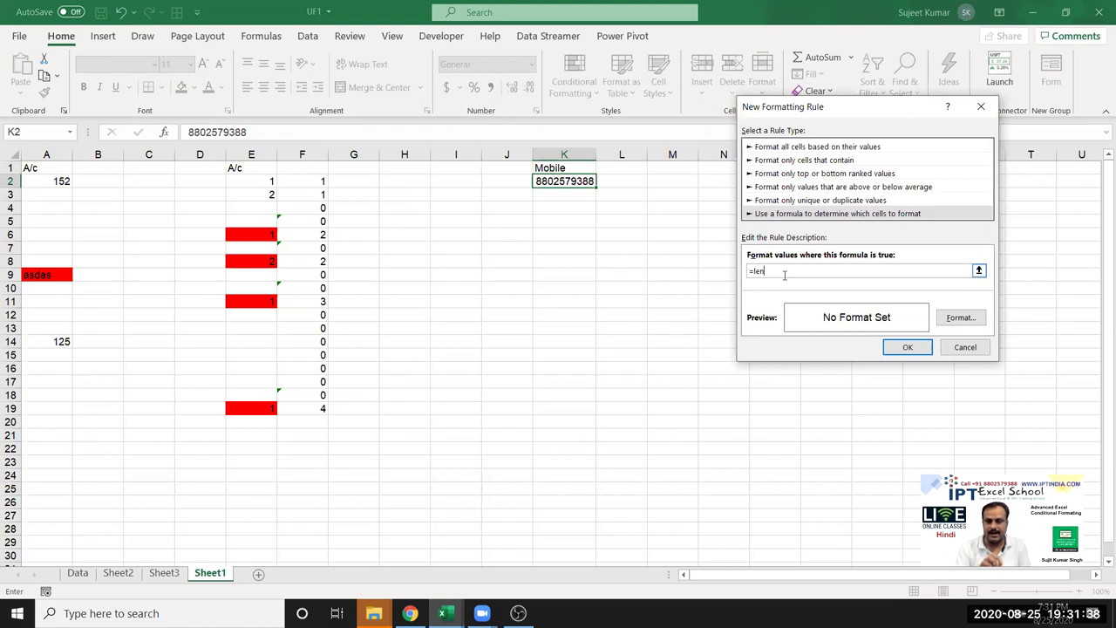
pyautogui.write('(')
pyautogui.click(554, 179)
pyautogui.write(')<>1')
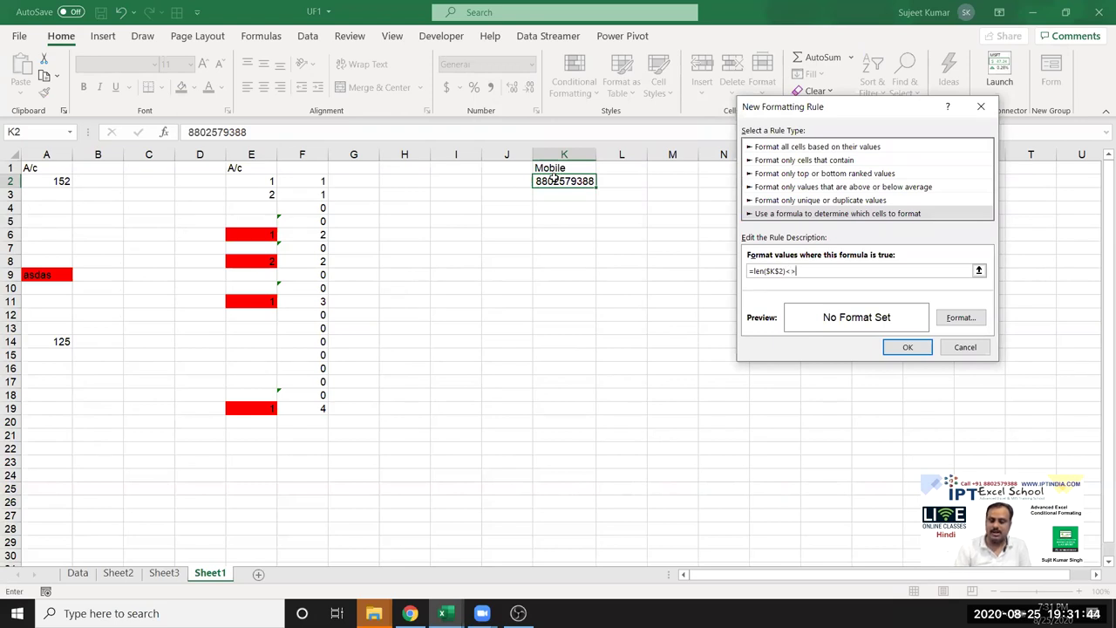
pyautogui.write('0')
# Step: Change the rule to =len($K2)<>10 and give it a yellow fill
pyautogui.click(779, 271)
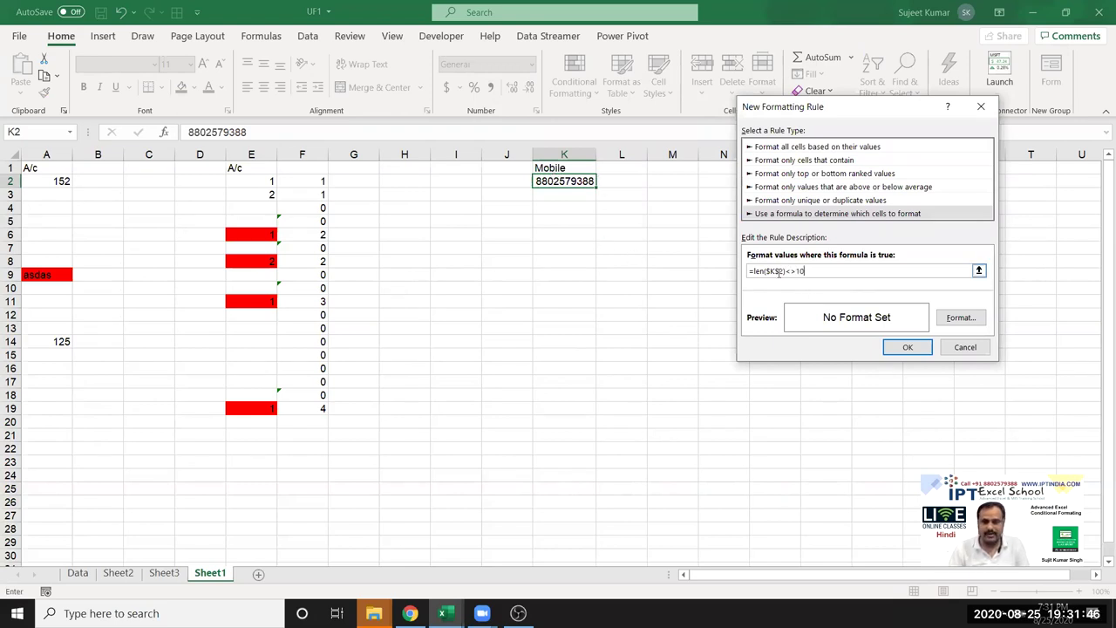
pyautogui.press('Delete')
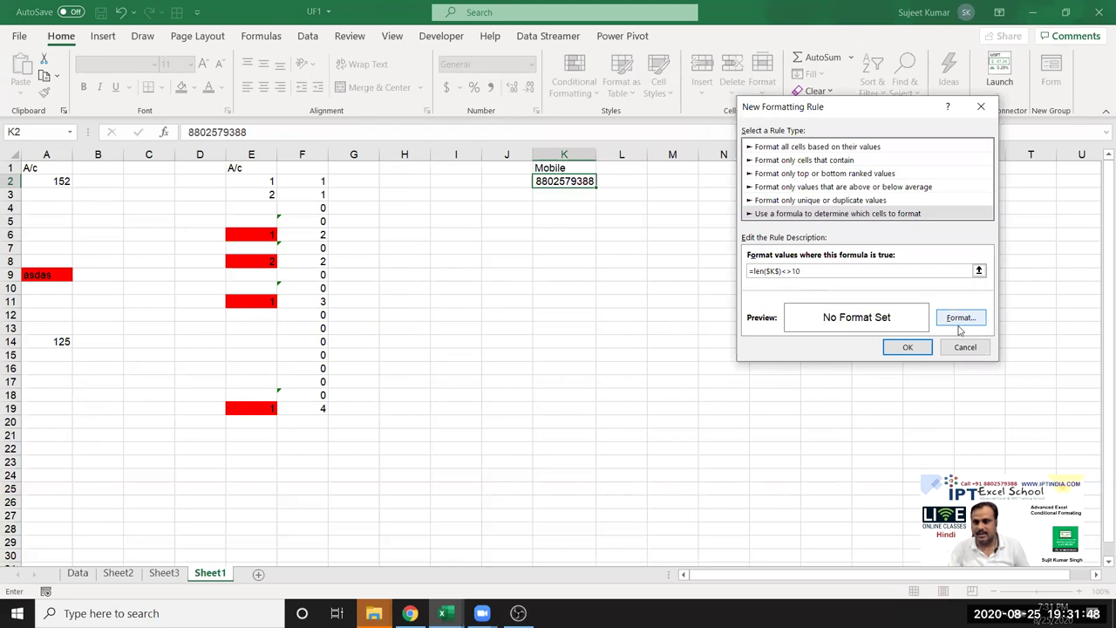
pyautogui.press('BackSpace')
pyautogui.write('2')
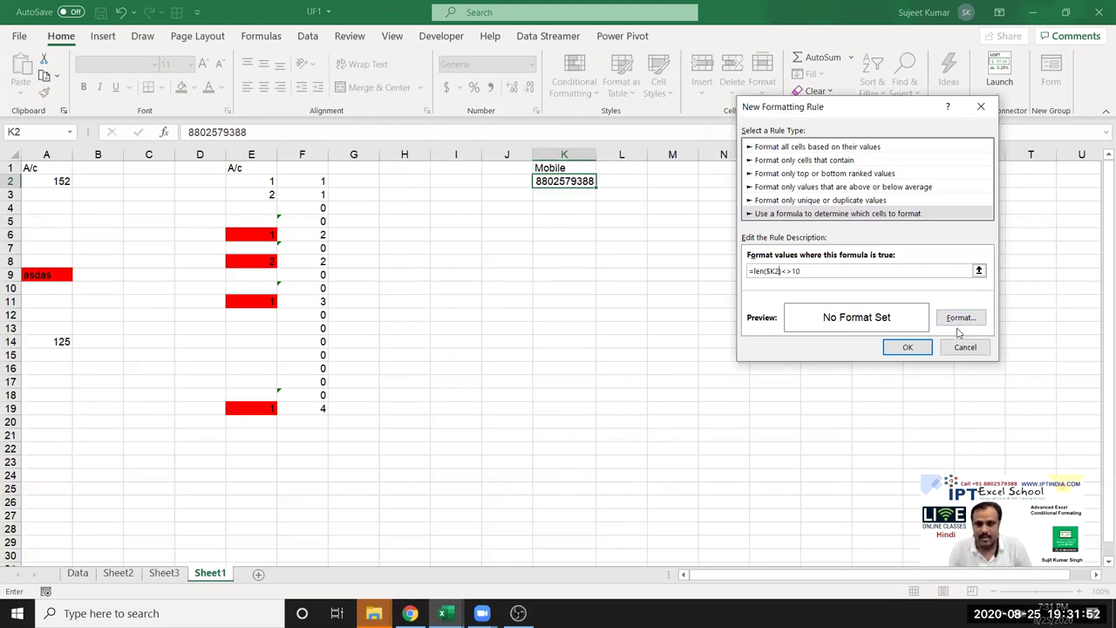
pyautogui.click(959, 320)
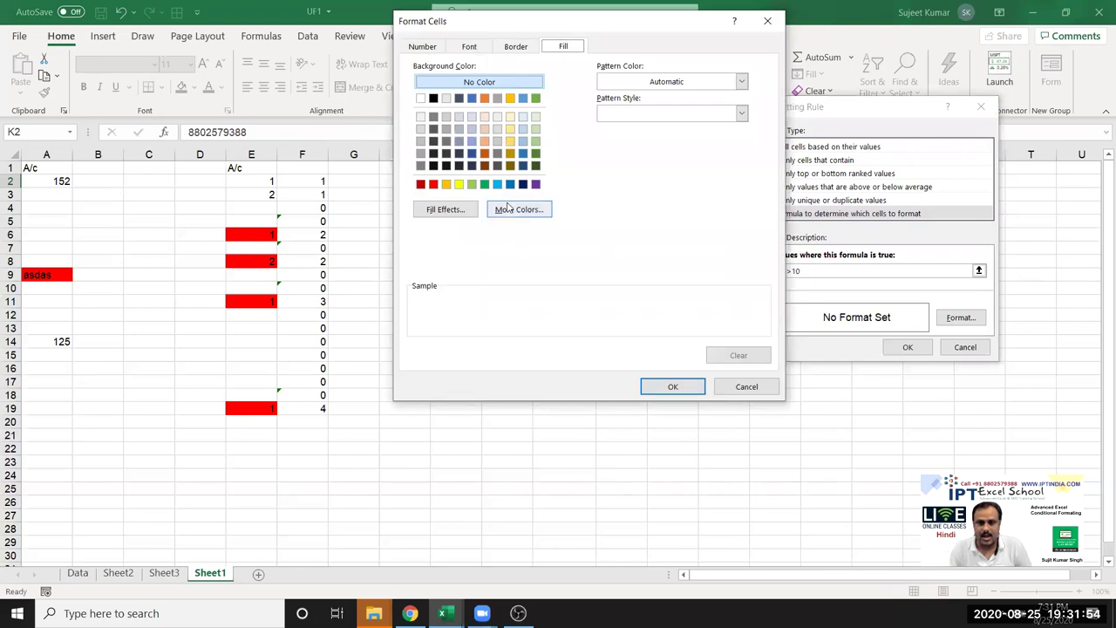
pyautogui.click(459, 184)
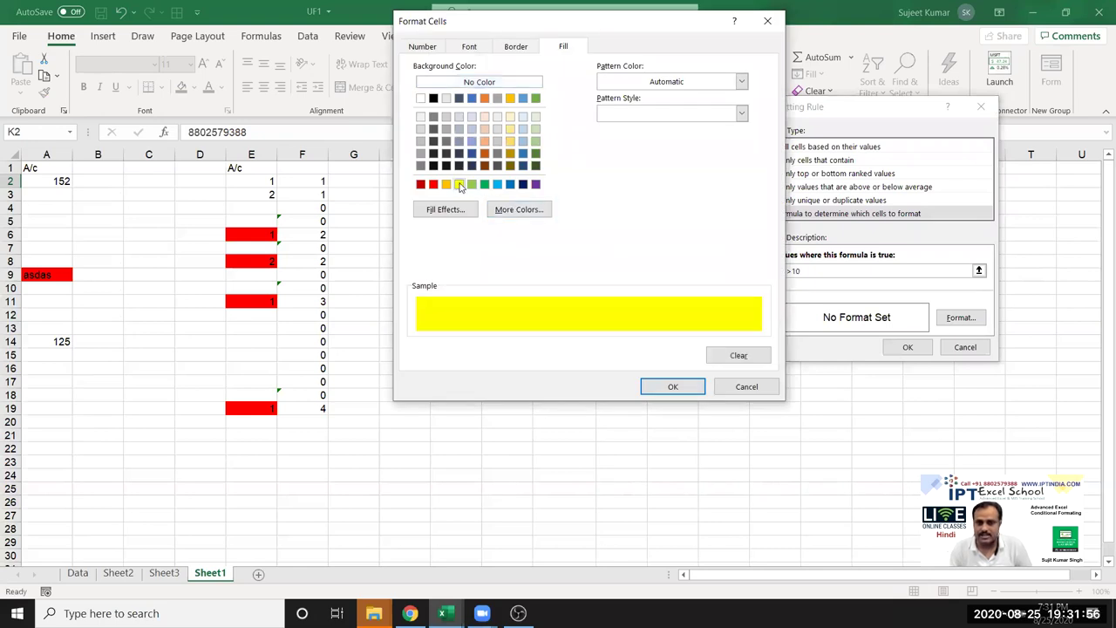
pyautogui.click(672, 389)
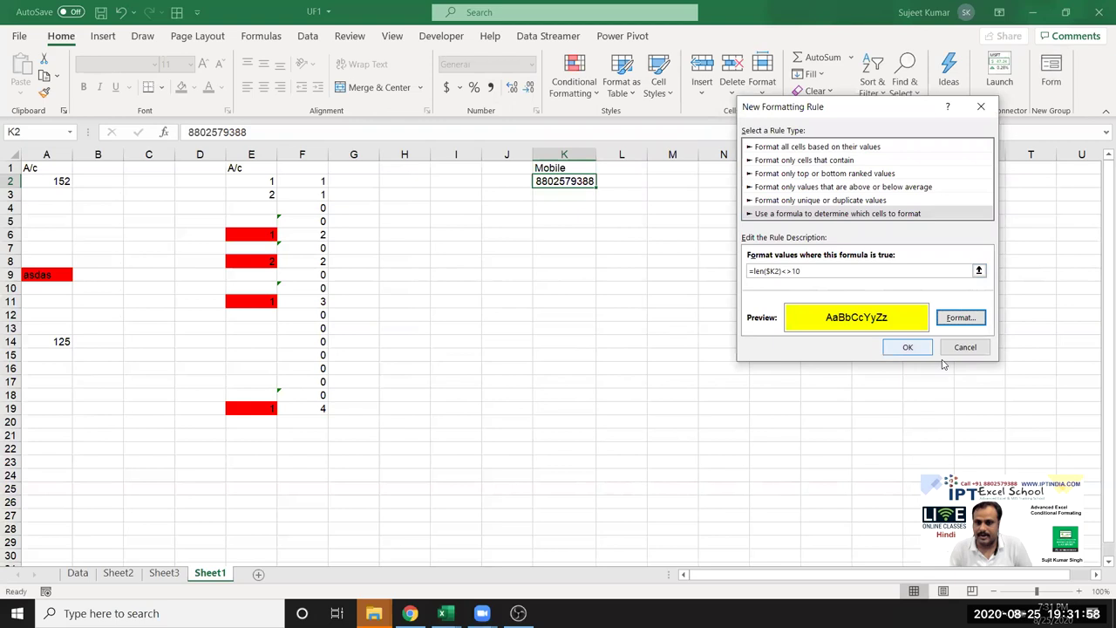
pyautogui.click(908, 347)
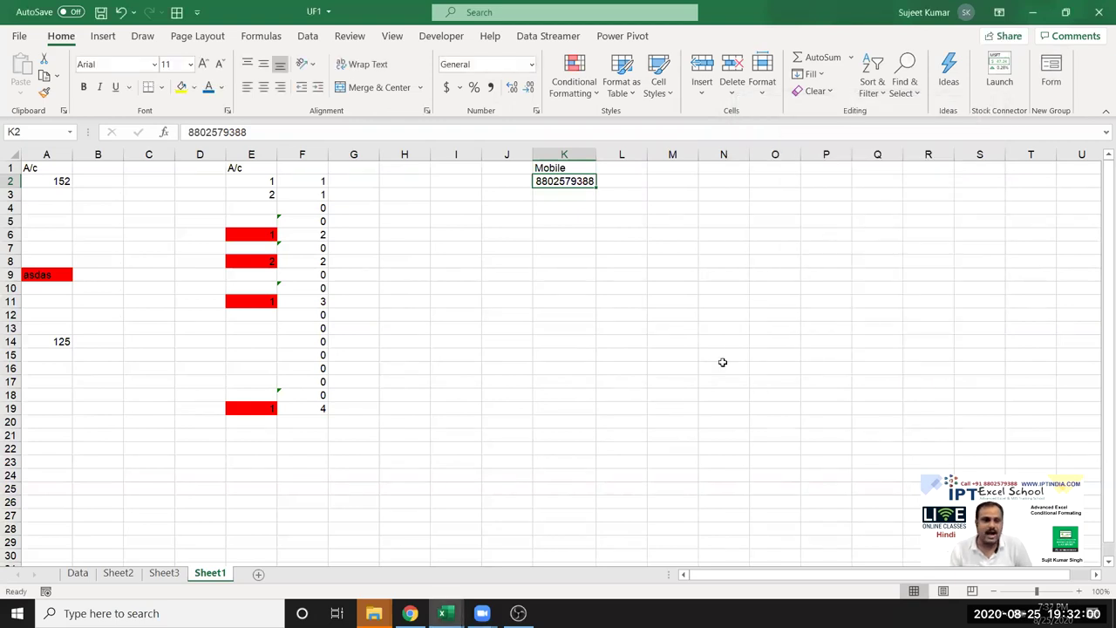
# Step: Paint K2's length rule onto K3:K15, then enter =LEN(K3) in L3, which shows 0
pyautogui.click(44, 93)
pyautogui.moveTo(580, 185)
pyautogui.mouseDown()
pyautogui.moveTo(565, 350)
pyautogui.moveTo(580, 185)
pyautogui.mouseUp()
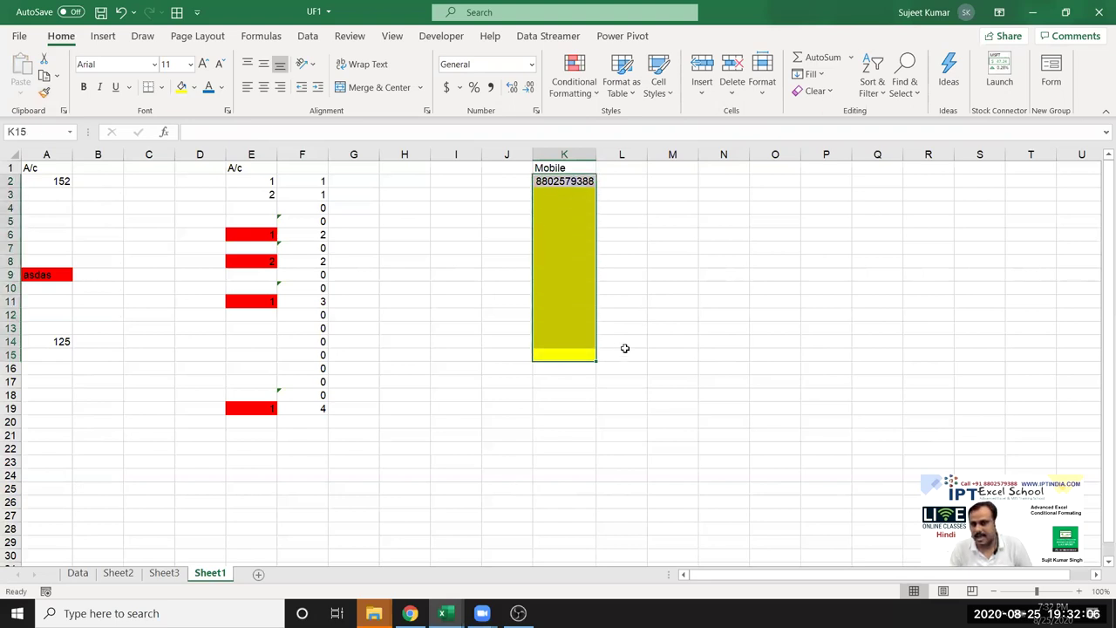
pyautogui.click(613, 193)
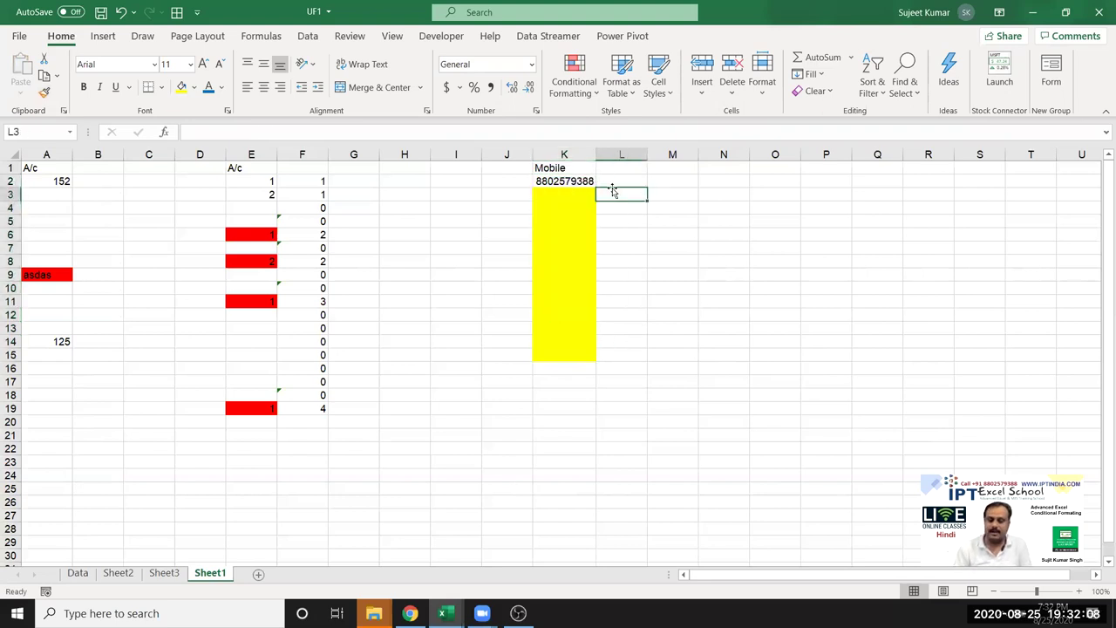
pyautogui.write('=len')
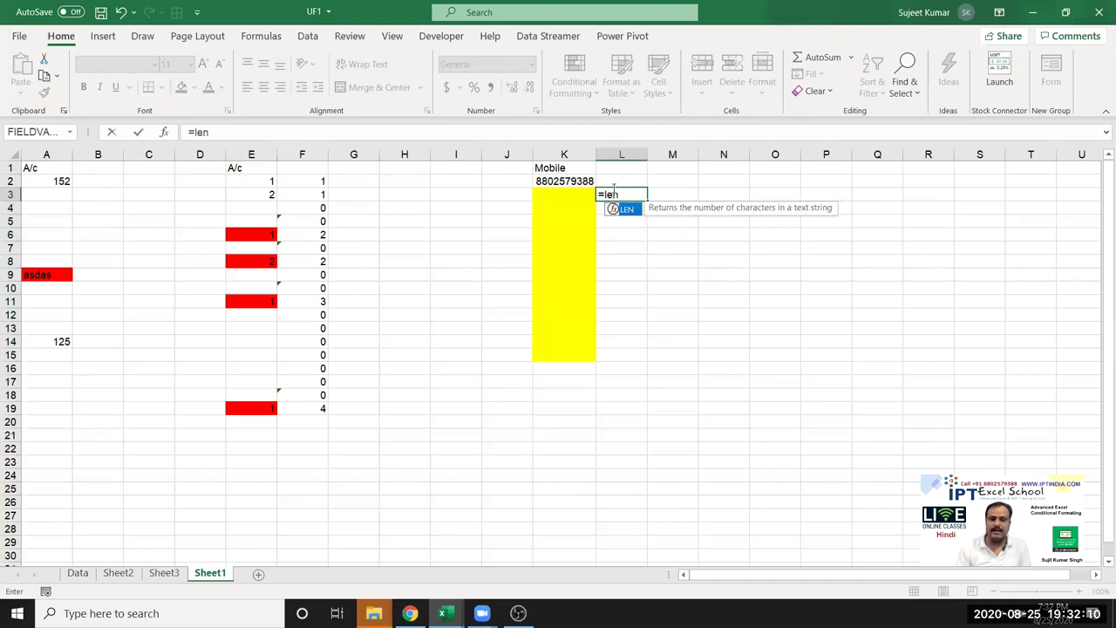
pyautogui.write('(')
pyautogui.press('Left')
pyautogui.hotkey('ctrl', 'Return')
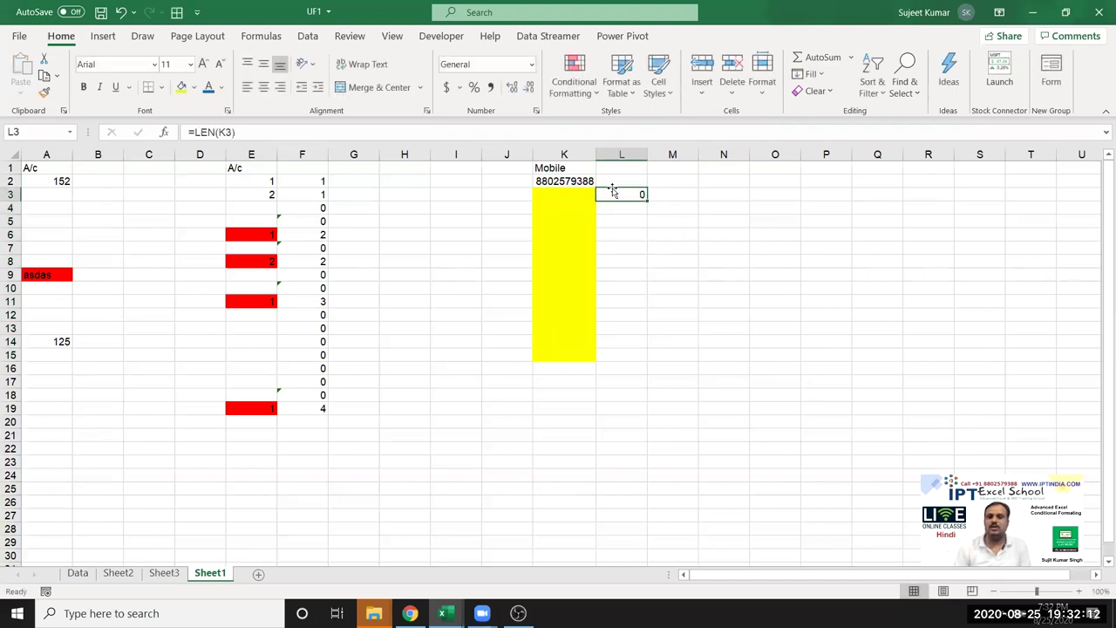
pyautogui.press('Left')
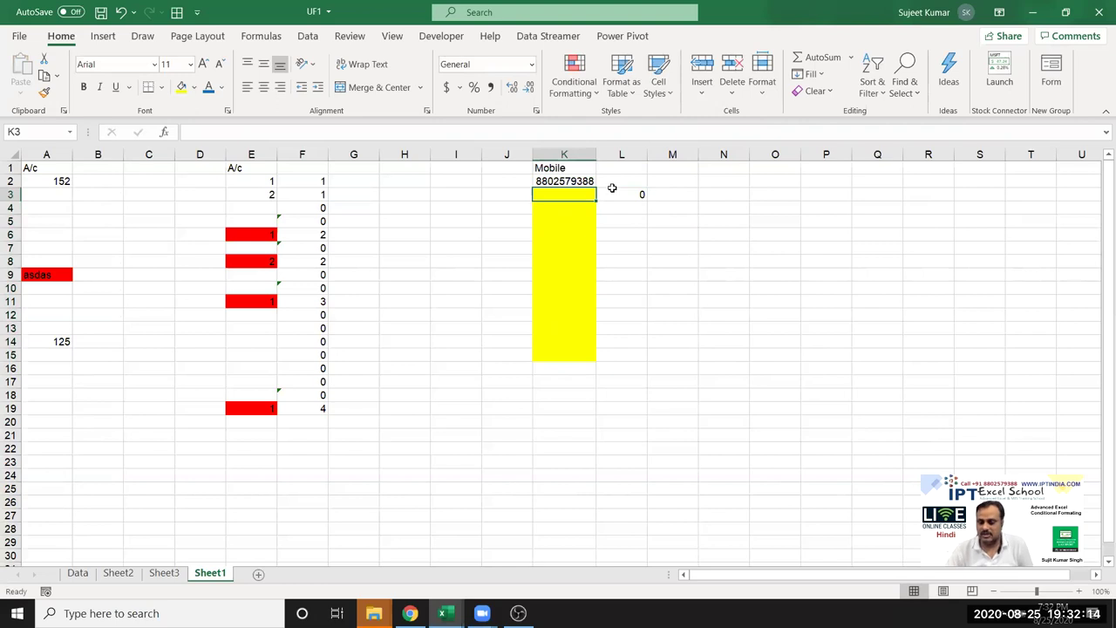
pyautogui.press('Up')
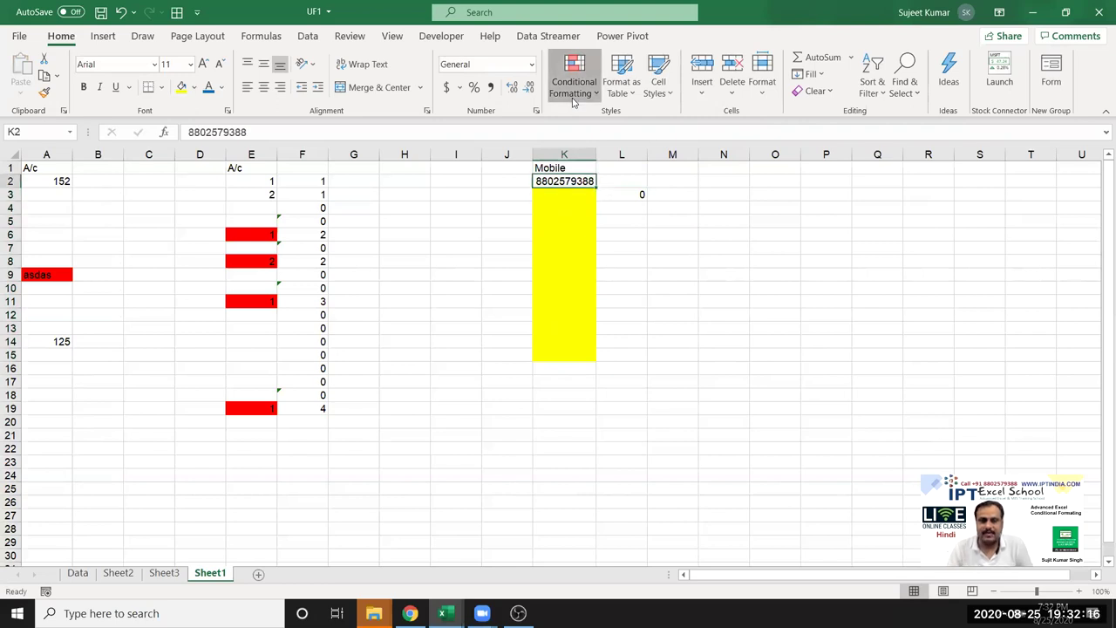
# Step: Edit the K-column rule to =AND(LEN($K2)<>10,LEN(K2)>0), apply it and verify the formula
pyautogui.click(573, 87)
pyautogui.click(603, 328)
pyautogui.doubleClick(725, 216)
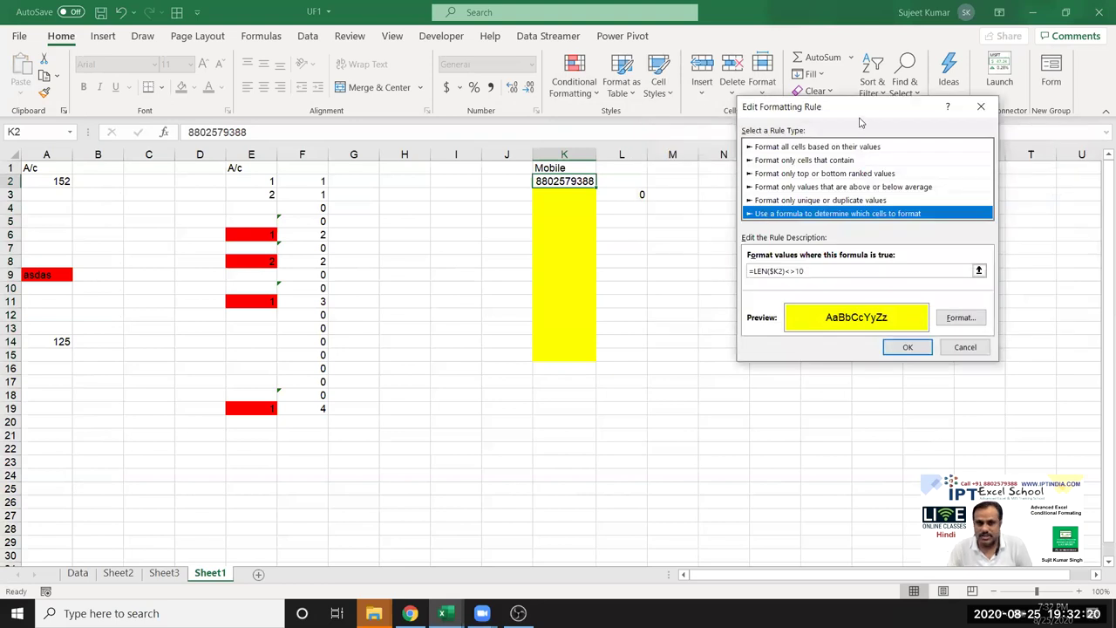
pyautogui.moveTo(861, 122); pyautogui.dragTo(821, 154)
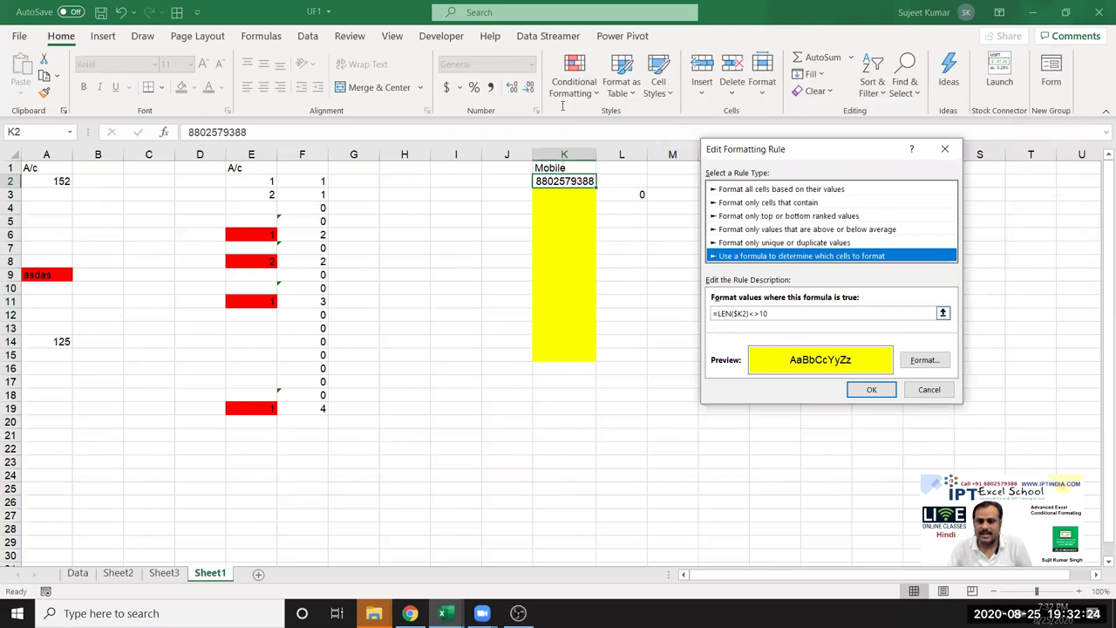
pyautogui.click(718, 313)
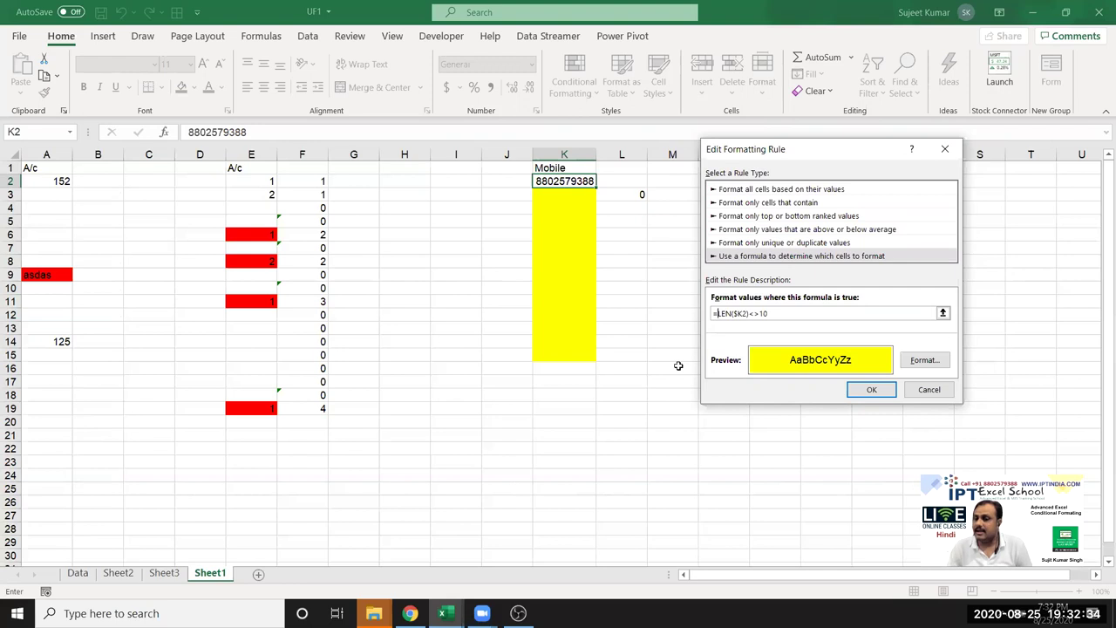
pyautogui.write('and(')
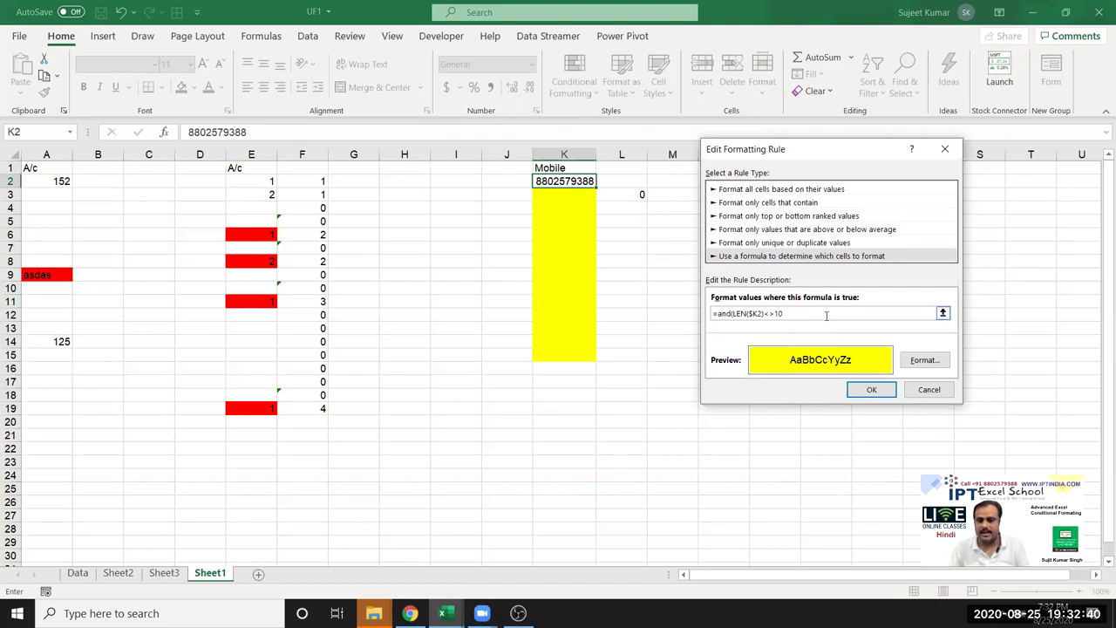
pyautogui.write(',')
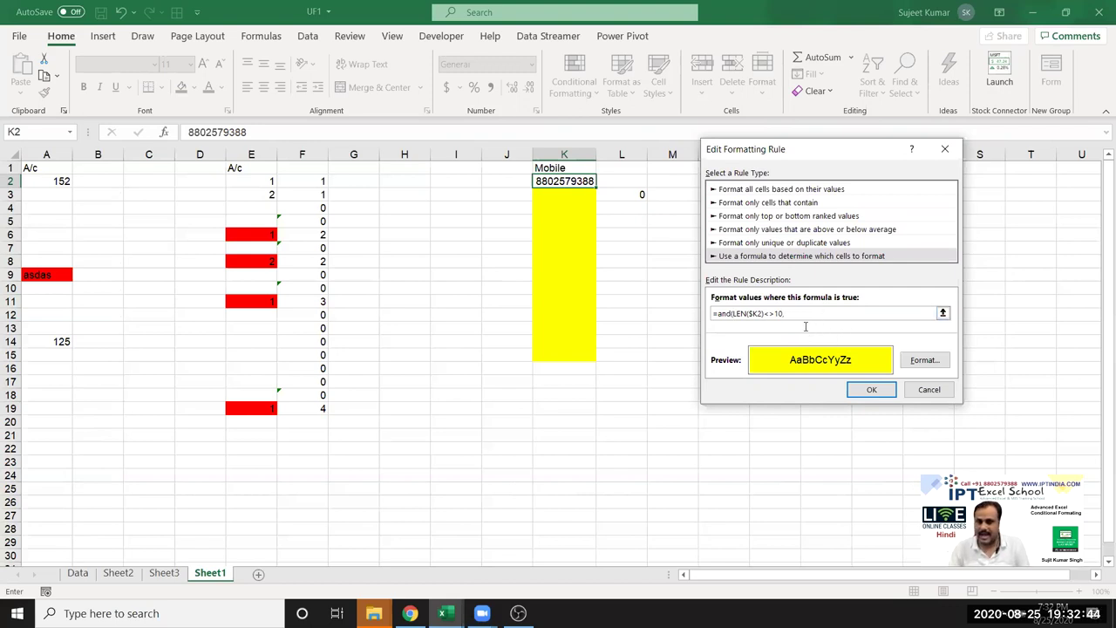
pyautogui.write(',len')
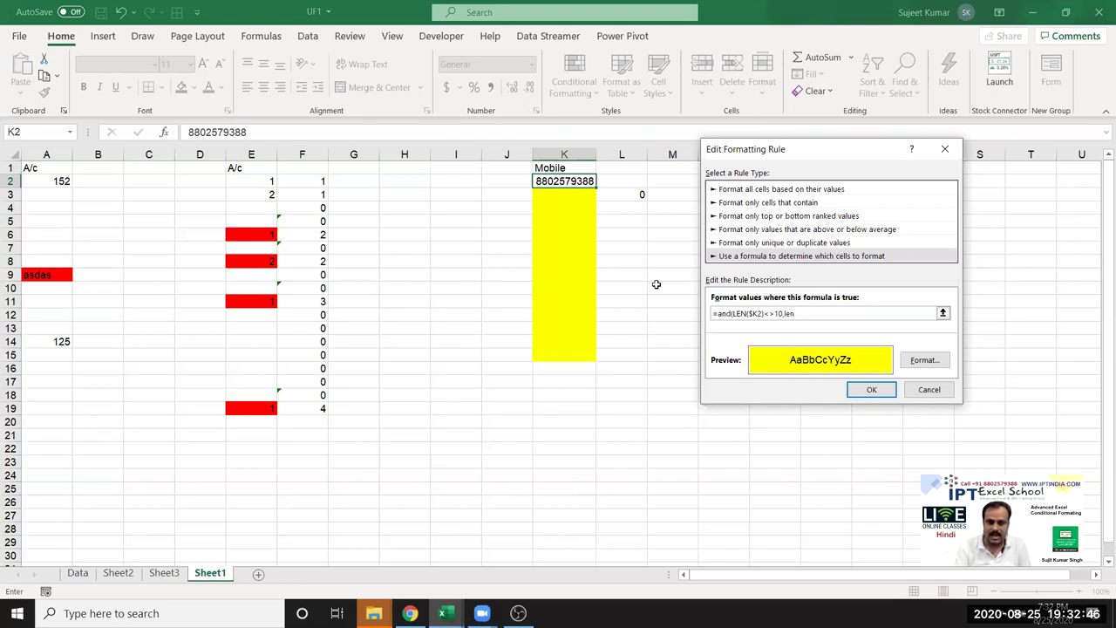
pyautogui.write('(k')
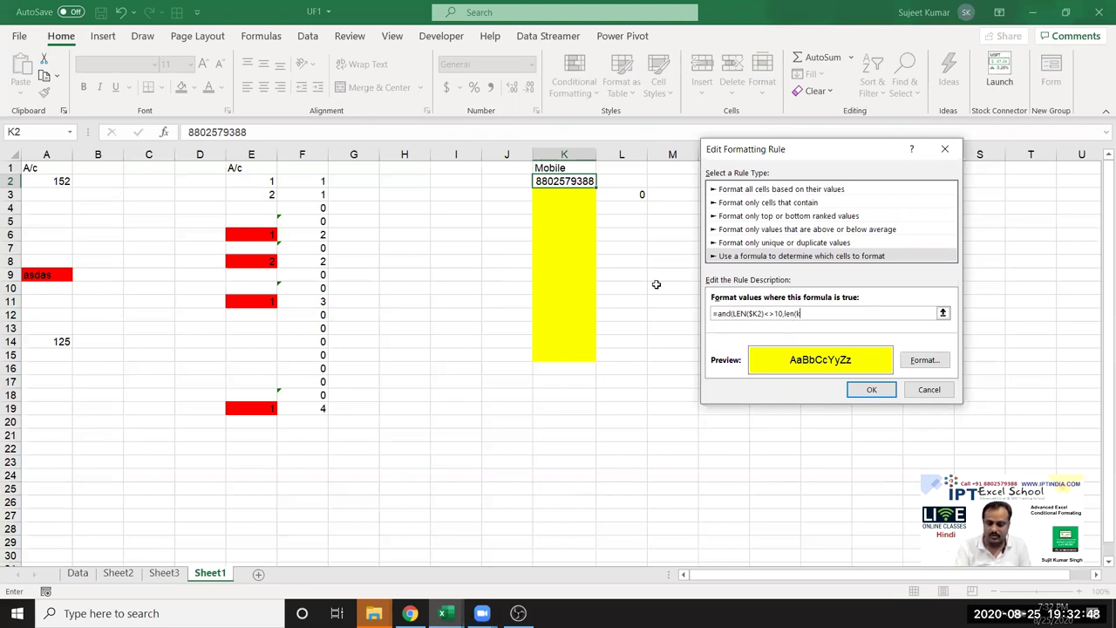
pyautogui.write(')')
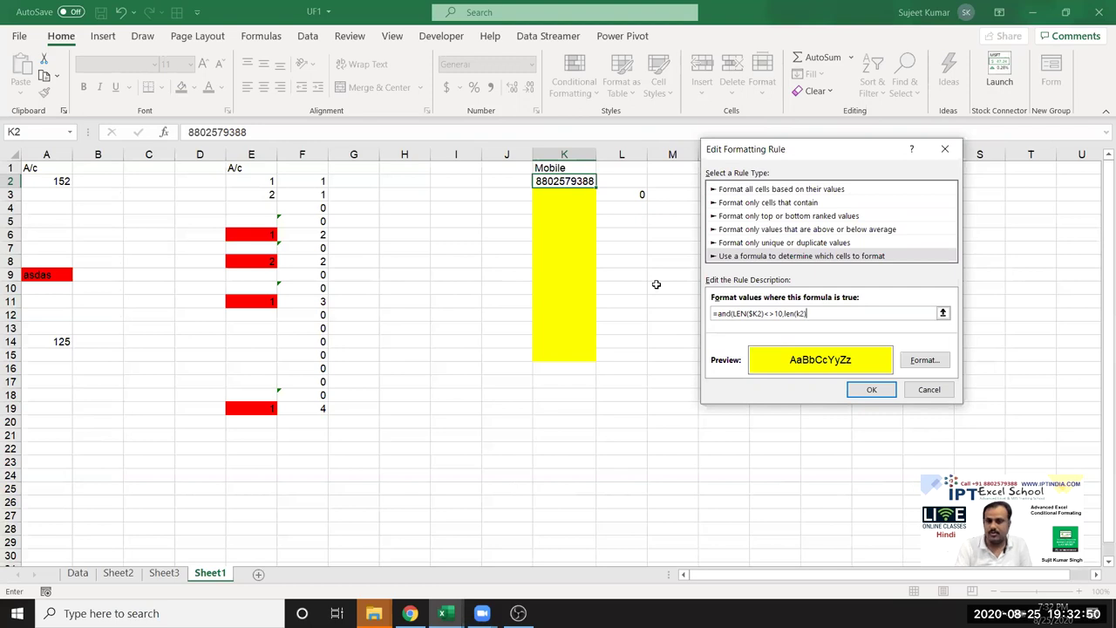
pyautogui.write('0)')
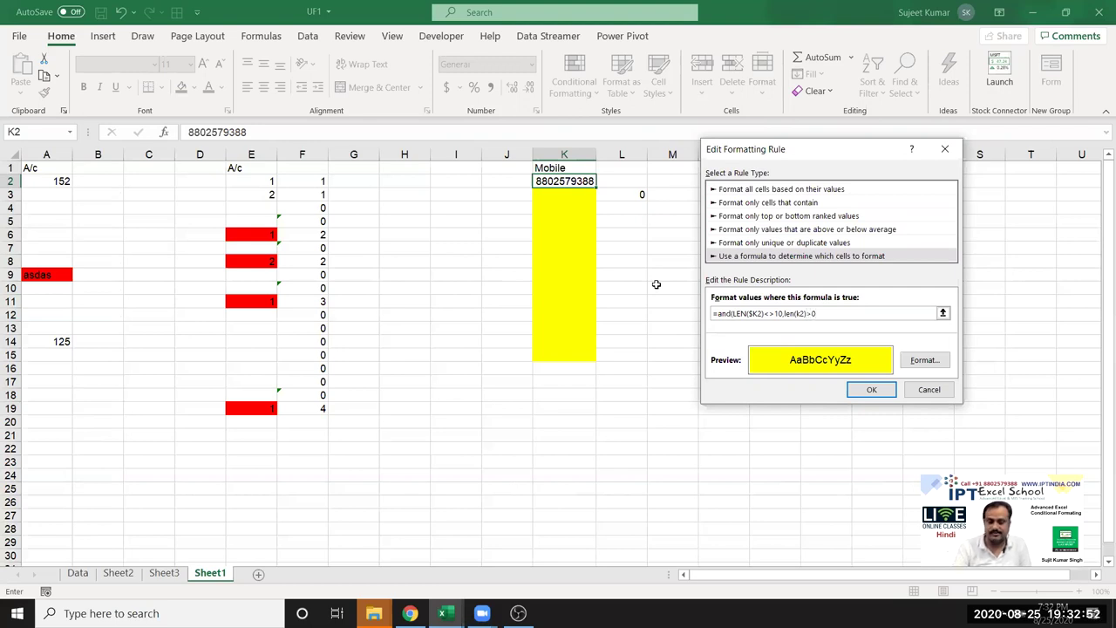
pyautogui.click(871, 389)
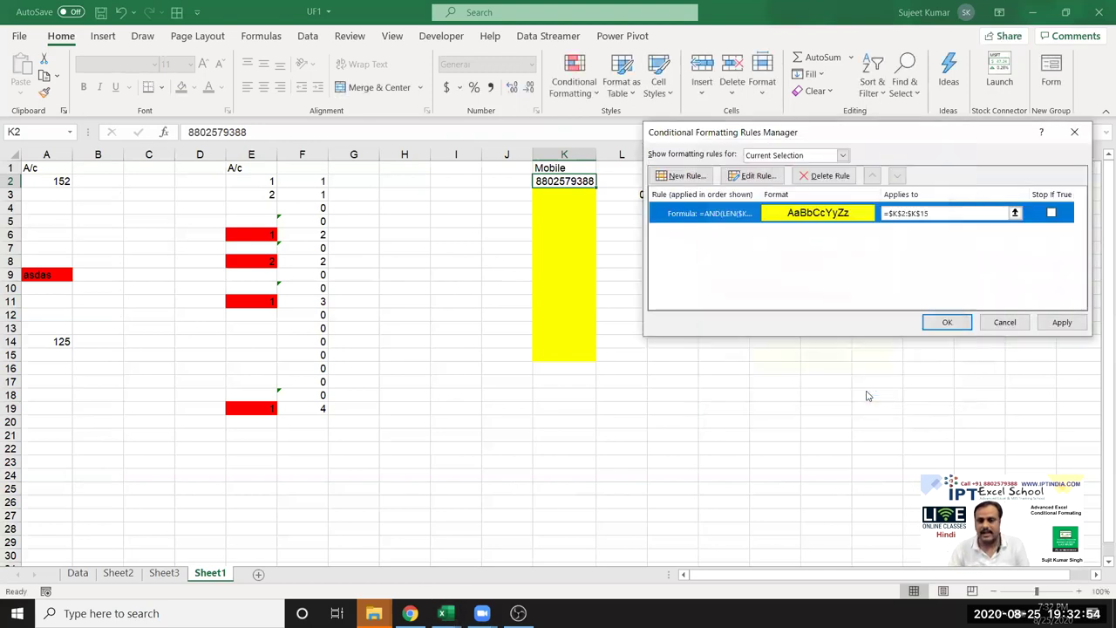
pyautogui.click(1062, 323)
pyautogui.doubleClick(747, 216)
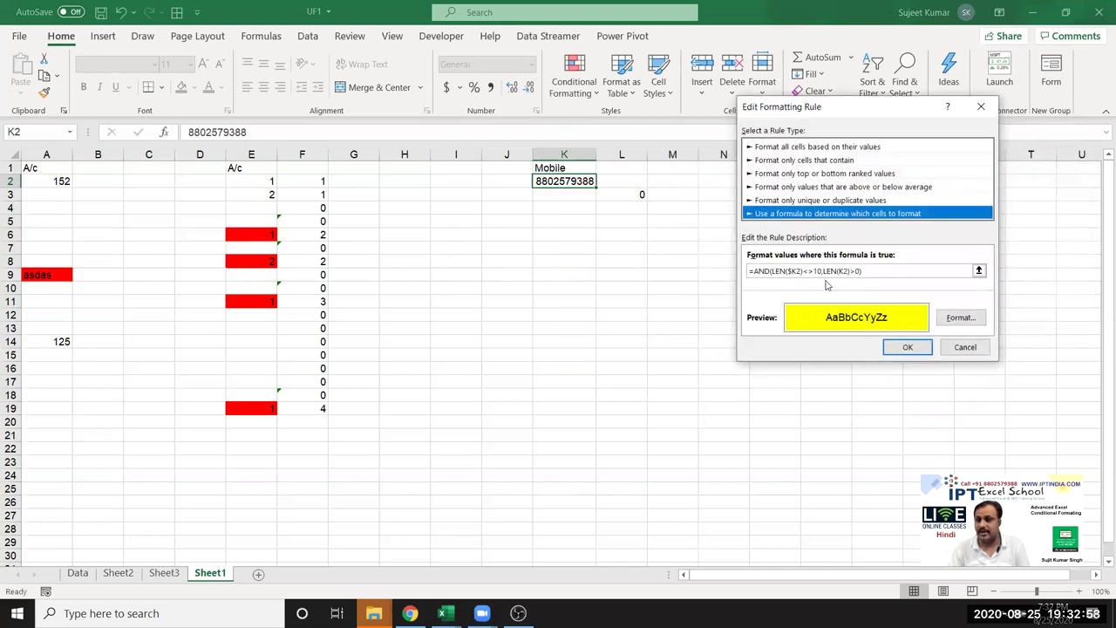
pyautogui.click(907, 347)
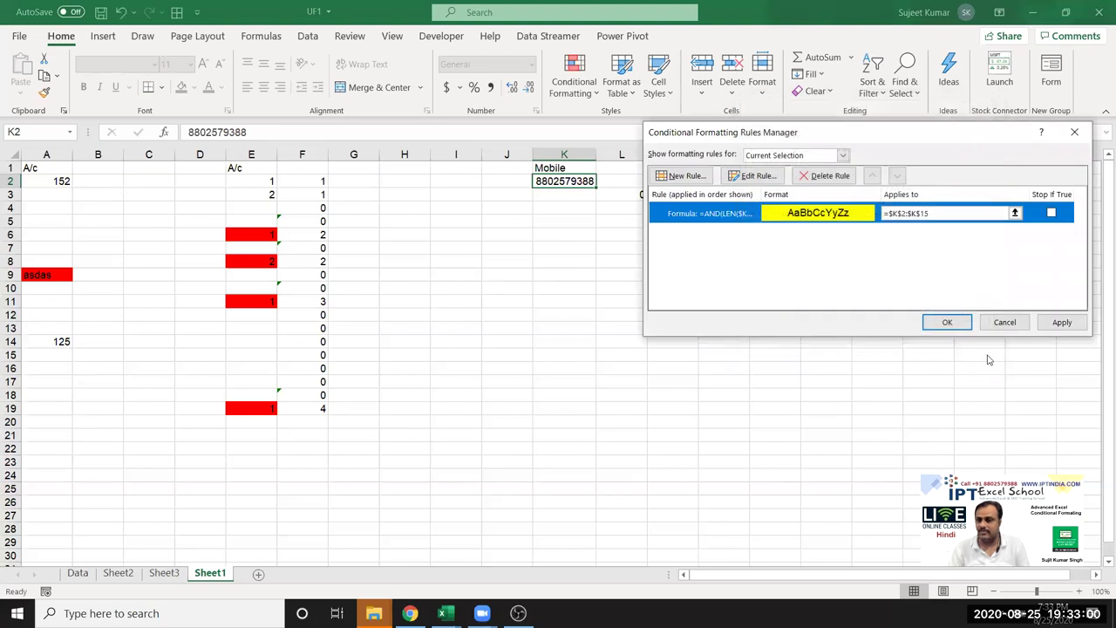
pyautogui.click(947, 321)
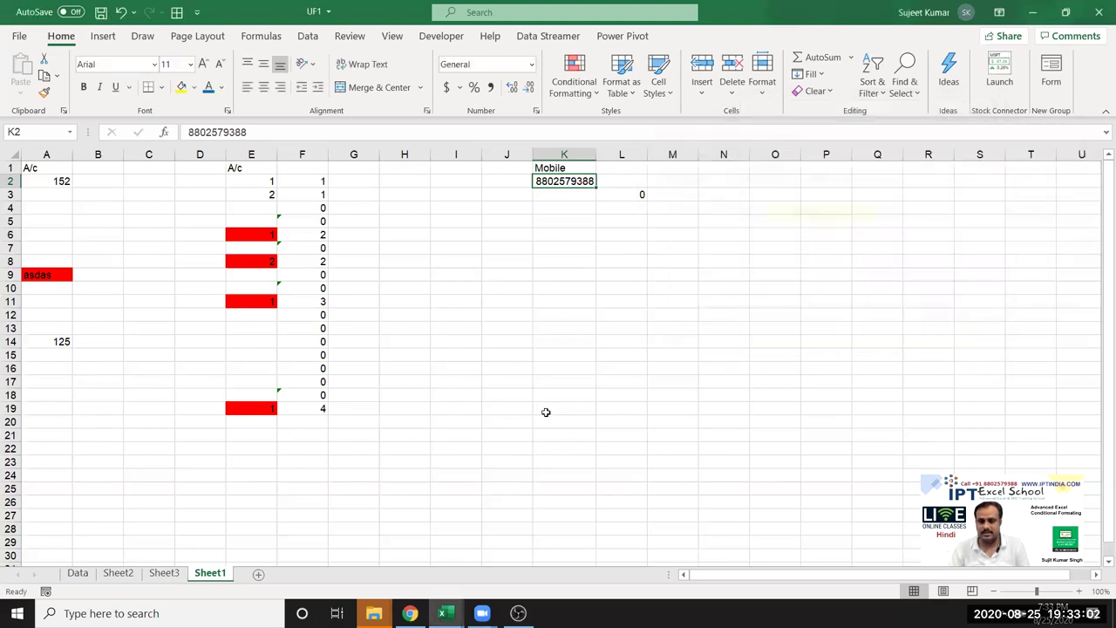
# Step: On a new sheet, enter a Name heading and dates from 1-Aug filled across to 19-Aug
pyautogui.click(258, 574)
pyautogui.press('Down')
pyautogui.press('Down')
pyautogui.press('Down')
pyautogui.press('Down')
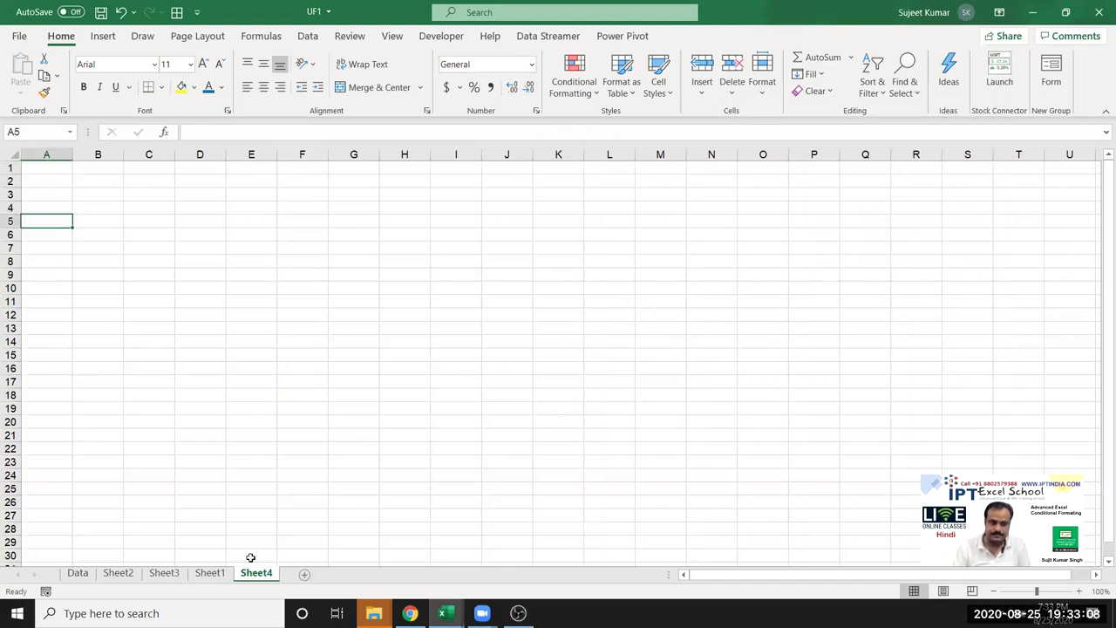
pyautogui.write('Name')
pyautogui.press('Tab')
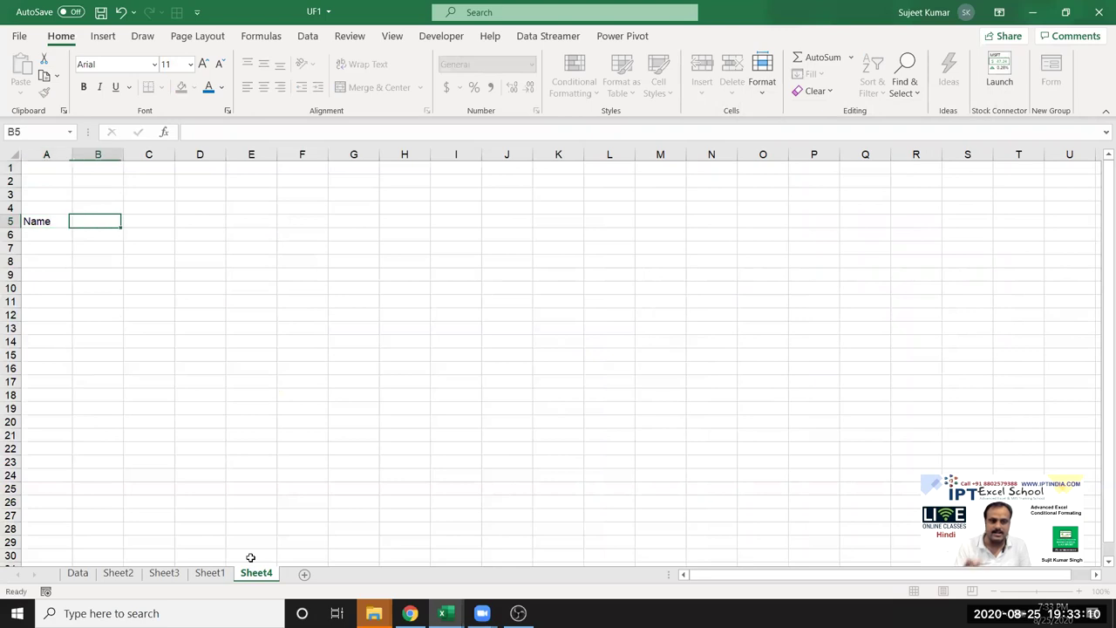
pyautogui.write('8/')
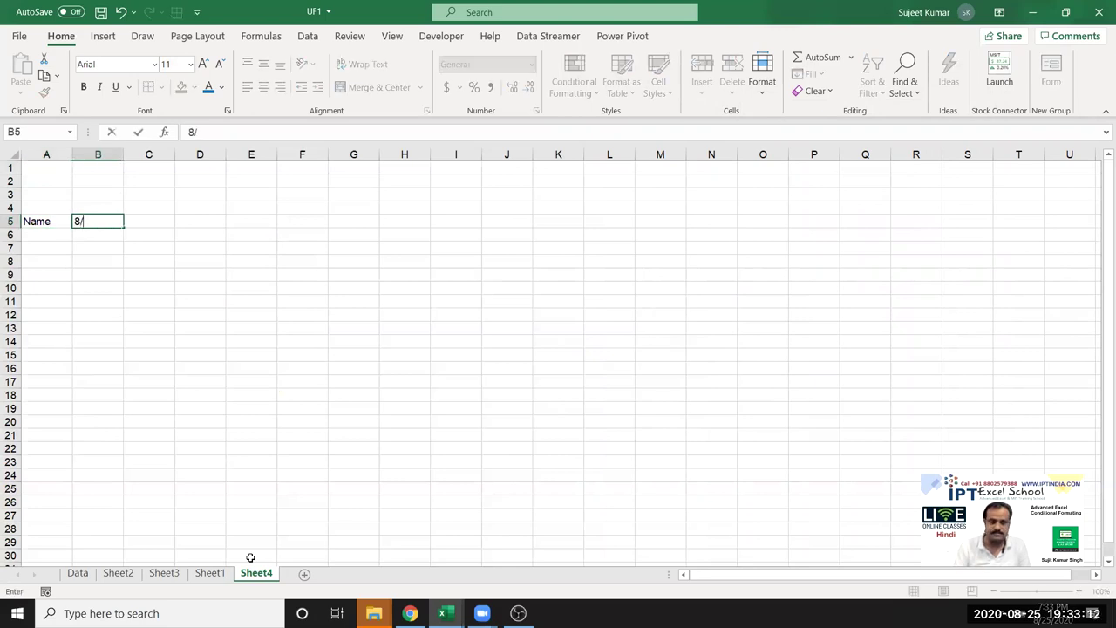
pyautogui.press('Tab')
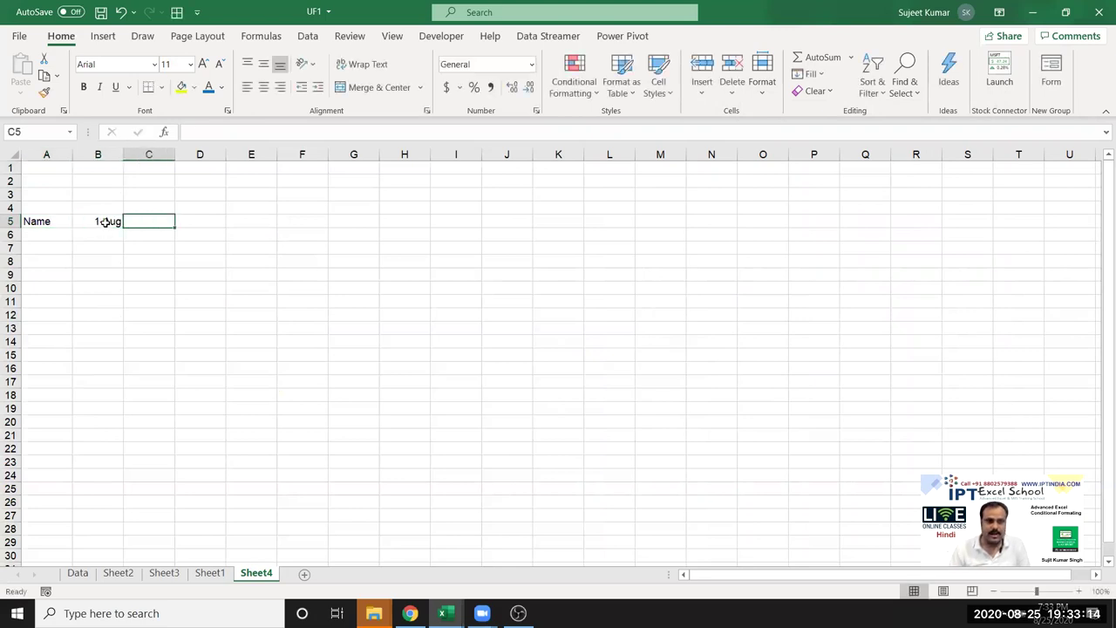
pyautogui.click(104, 222)
pyautogui.moveTo(123, 227); pyautogui.dragTo(1037, 279)
# Step: Enter =TEXT(B5,"DDD") in B4 and fill the weekday names across to T4
pyautogui.click(77, 209)
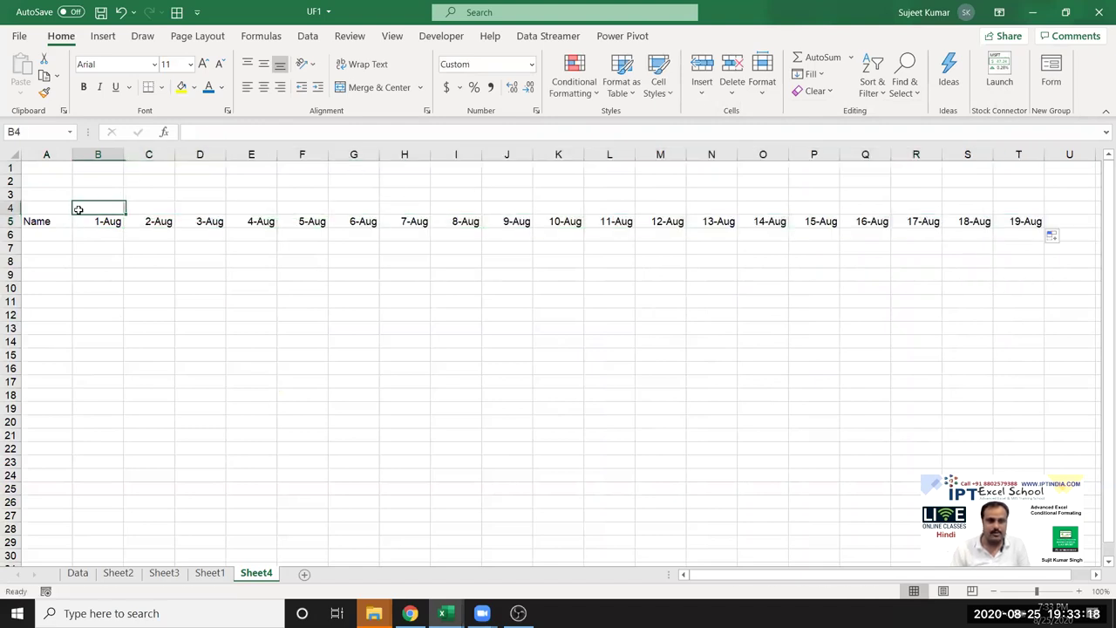
pyautogui.write('=te')
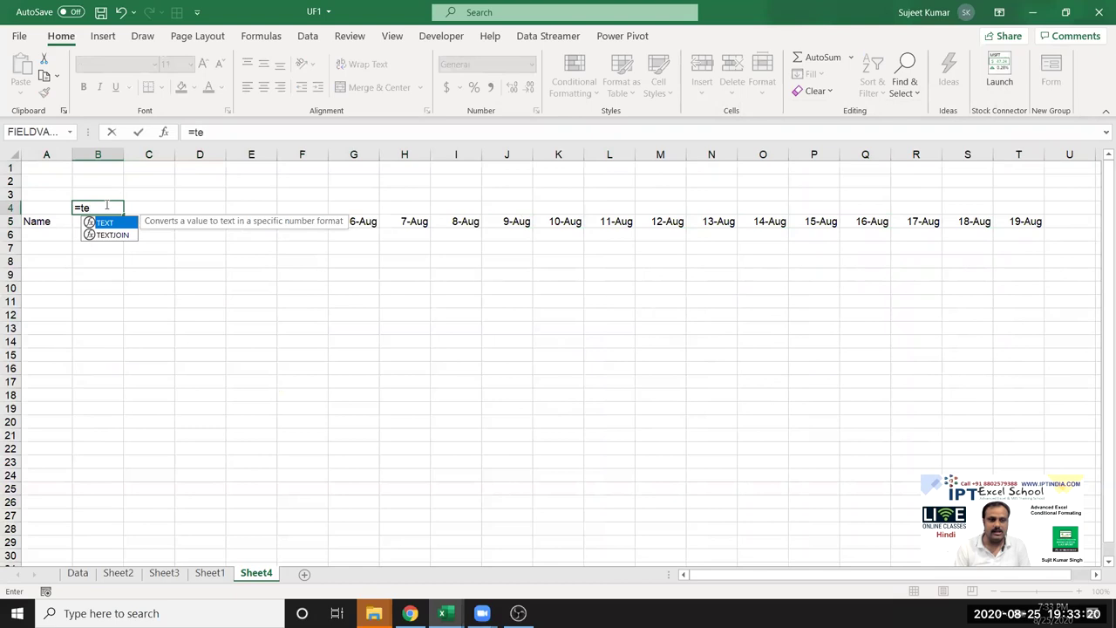
pyautogui.press('Tab')
pyautogui.press('Down')
pyautogui.write(',"DDD")')
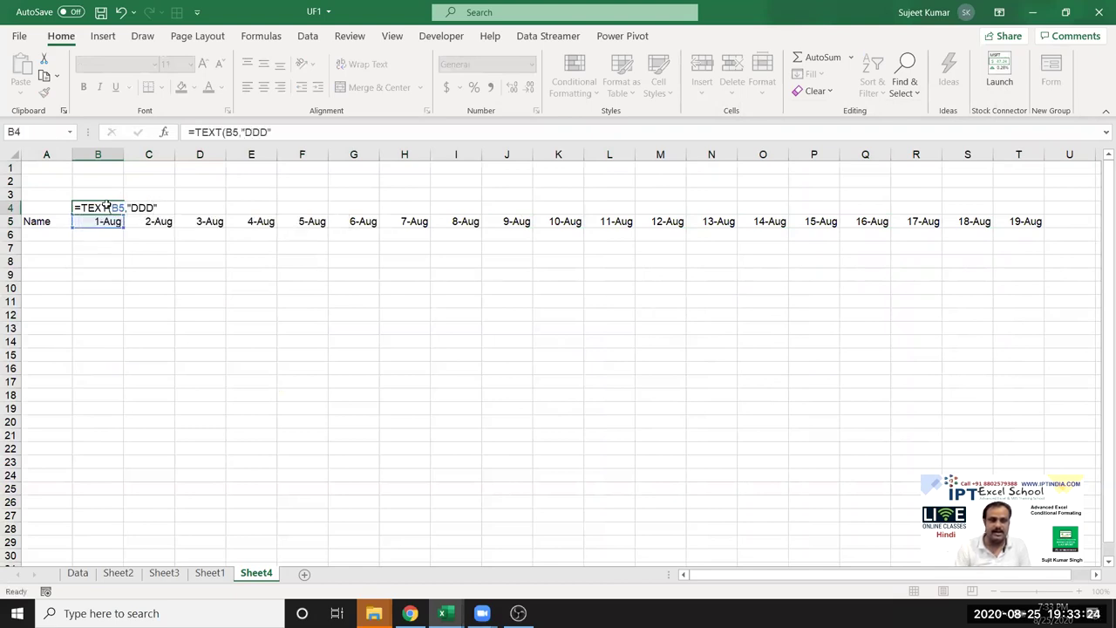
pyautogui.hotkey('ctrl', 'Return')
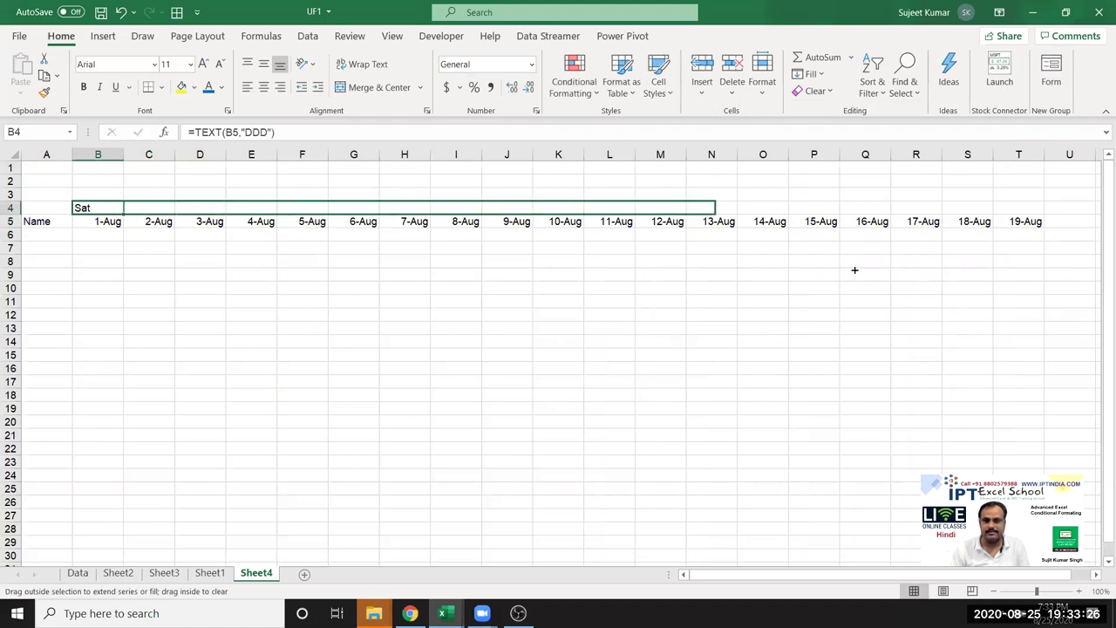
pyautogui.moveTo(123, 209); pyautogui.dragTo(1043, 212)
# Step: Type an attendee name in A6, fill names down to A20, and select attendance columns B and C
pyautogui.click(44, 232)
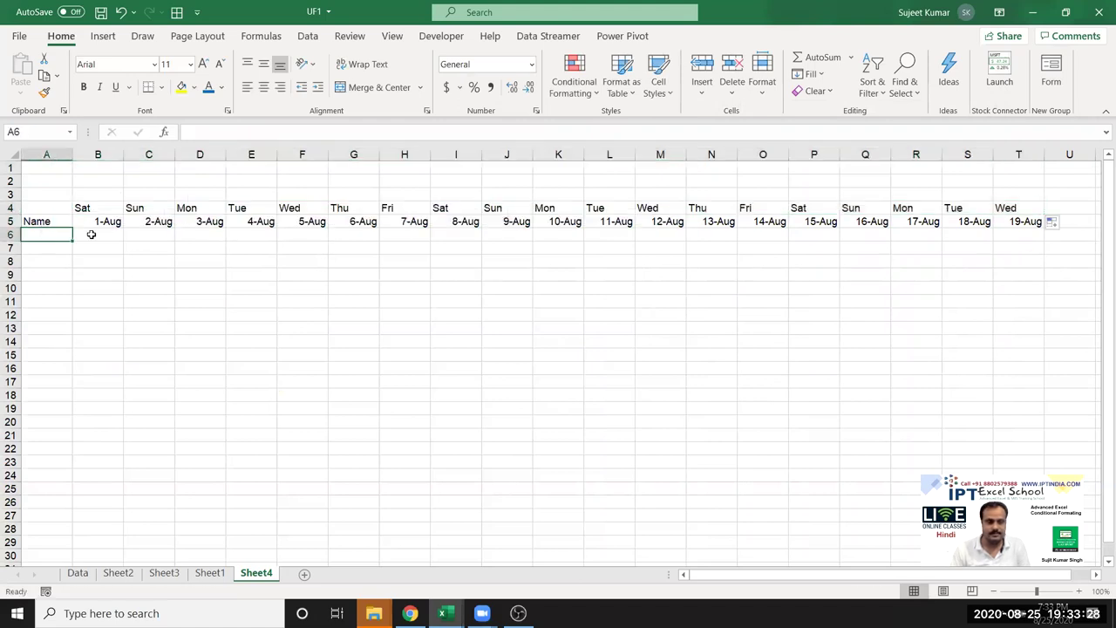
pyautogui.write('Puja')
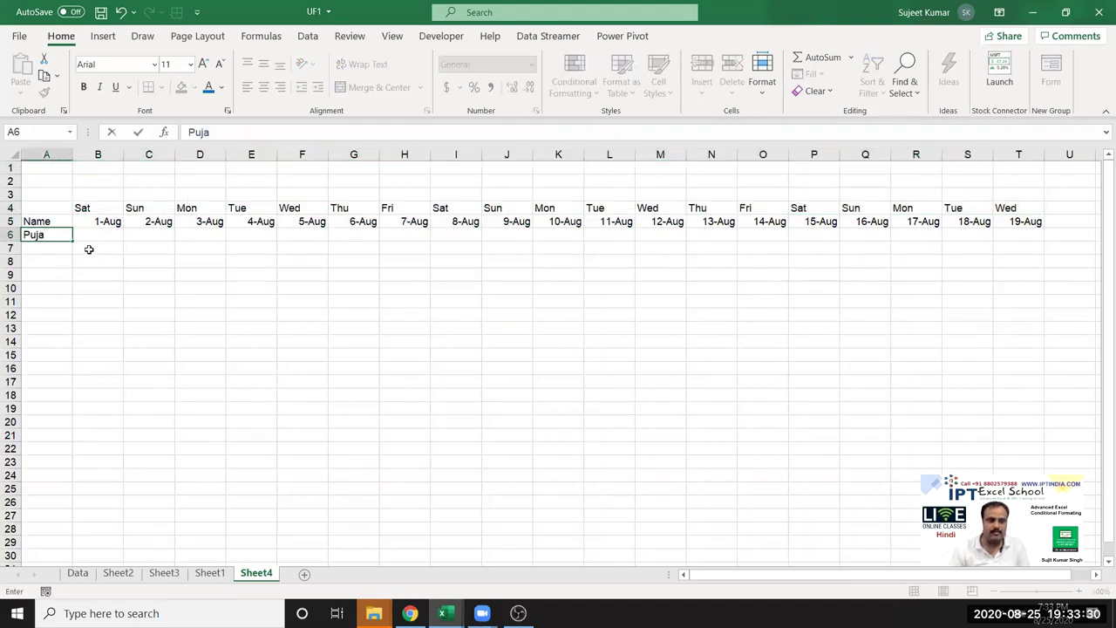
pyautogui.click(91, 246)
pyautogui.click(54, 236)
pyautogui.moveTo(72, 241); pyautogui.dragTo(65, 425)
pyautogui.moveTo(103, 236); pyautogui.dragTo(117, 428)
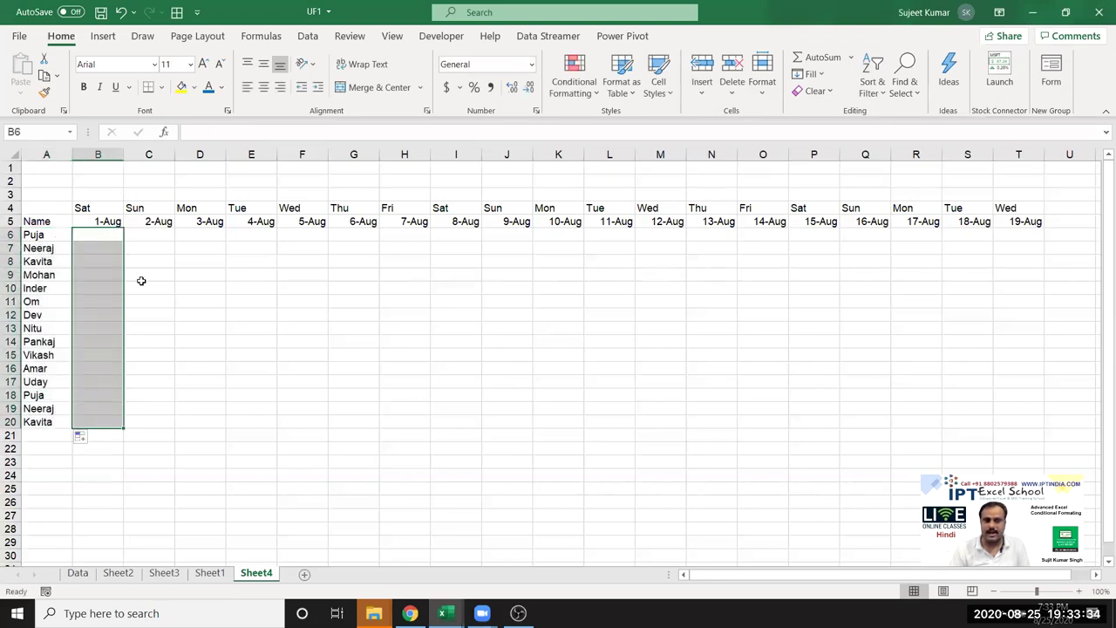
pyautogui.moveTo(146, 237); pyautogui.dragTo(153, 432)
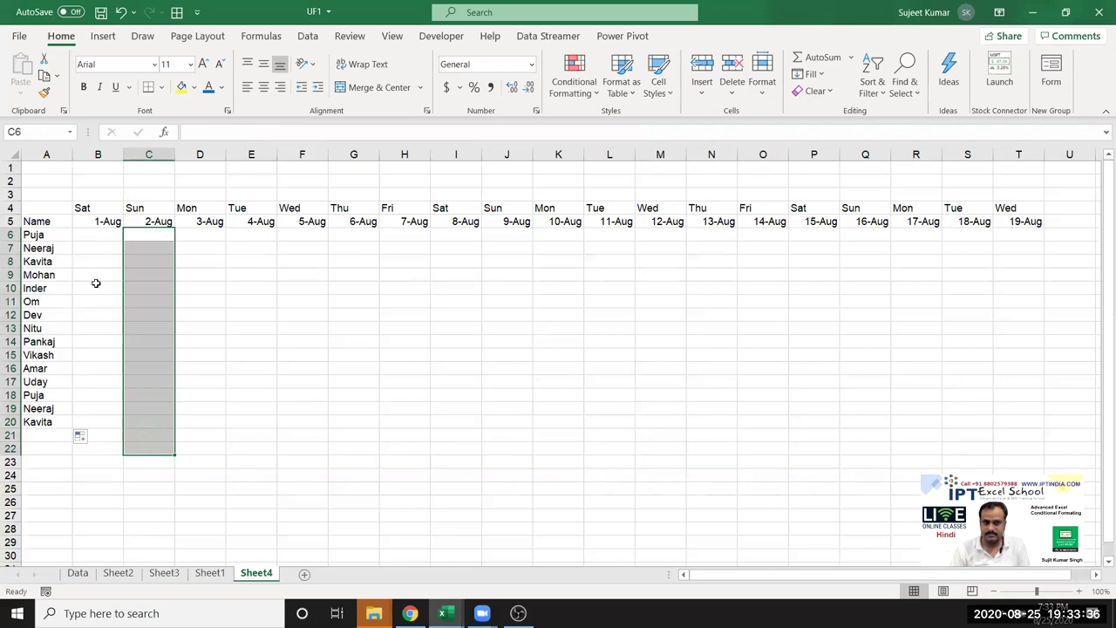
# Step: Start a formula rule on B6 testing whether B4 equals "Sat" or "Sun"
pyautogui.click(89, 237)
pyautogui.click(588, 95)
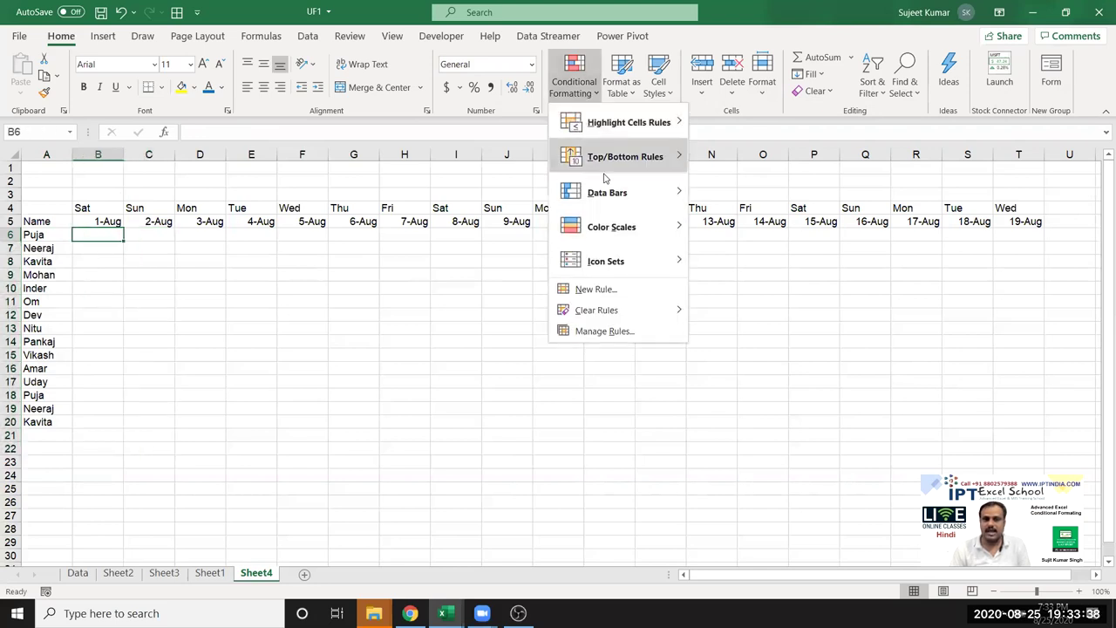
pyautogui.click(574, 287)
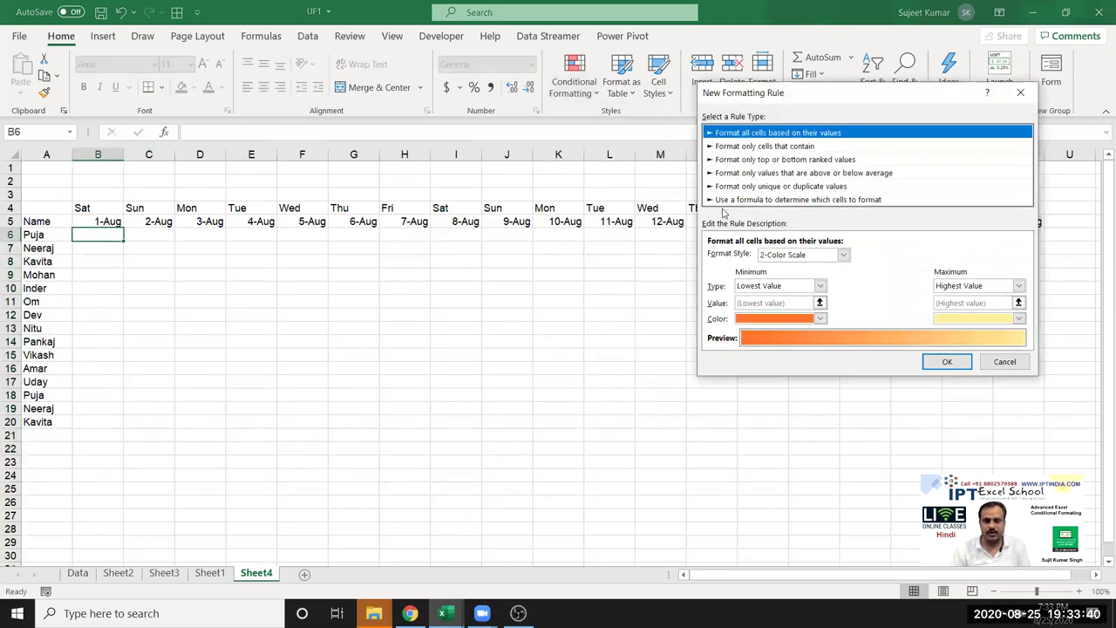
pyautogui.click(724, 200)
pyautogui.click(740, 257)
pyautogui.write('=or(')
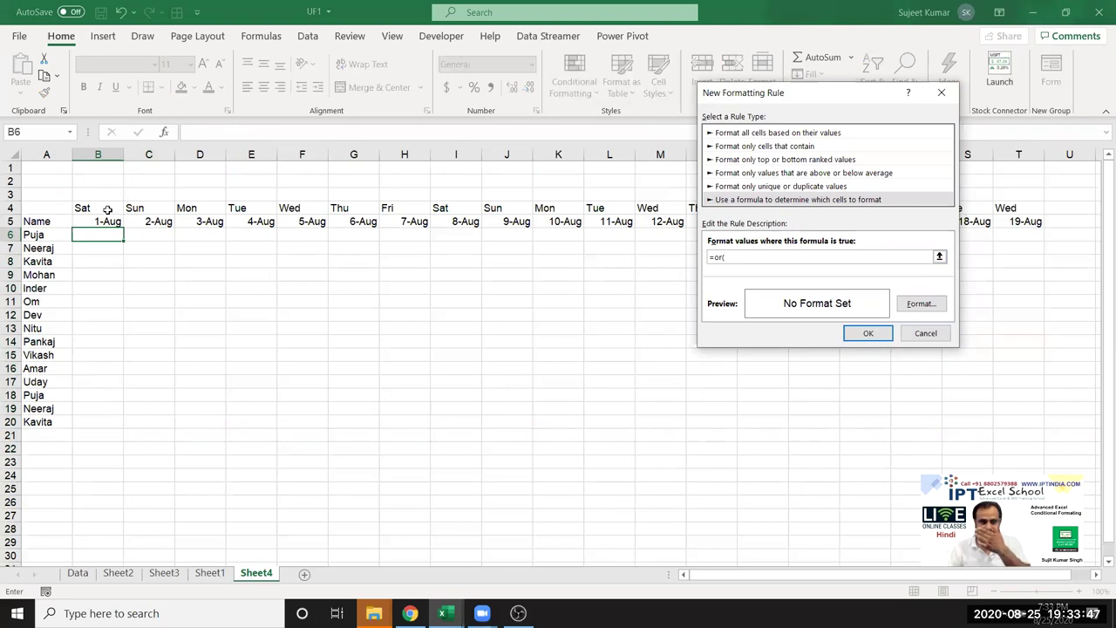
pyautogui.click(102, 213)
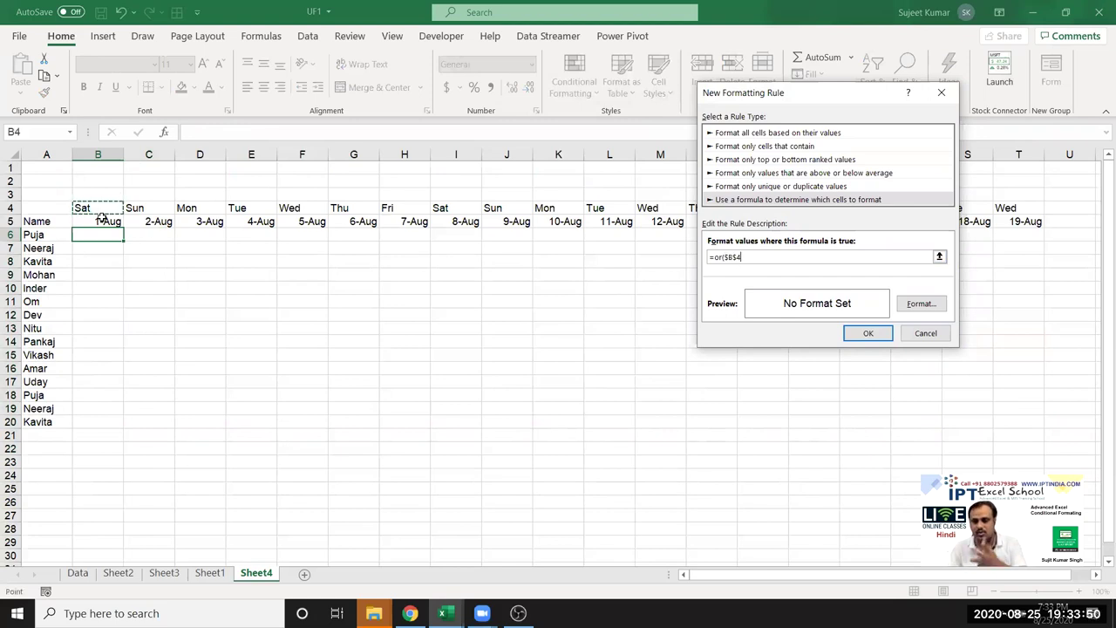
pyautogui.write('=')
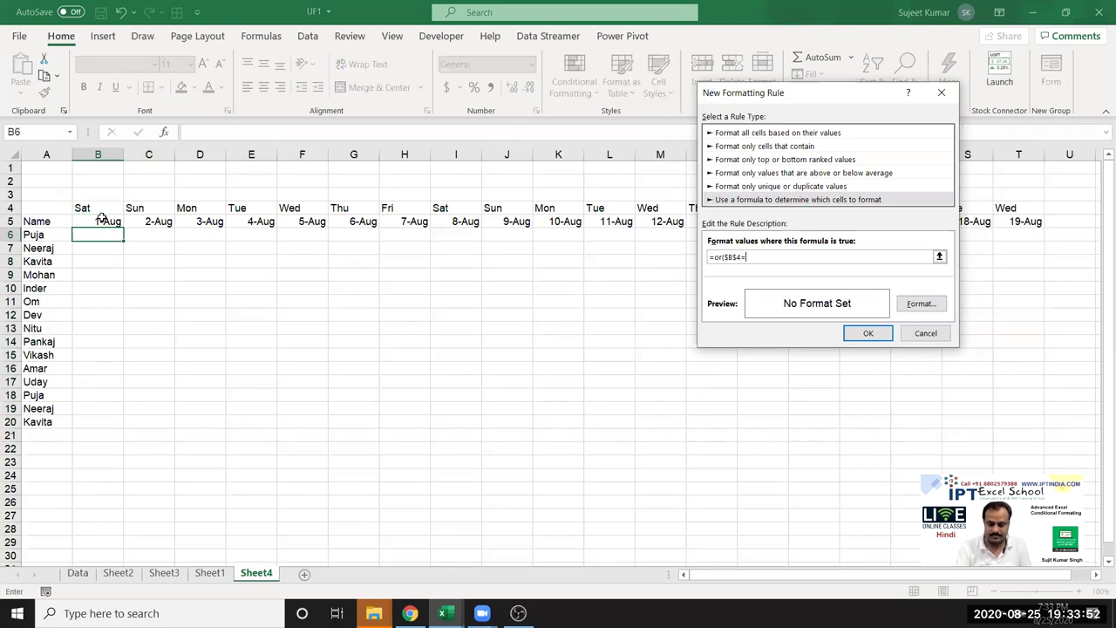
pyautogui.write('"Sat",')
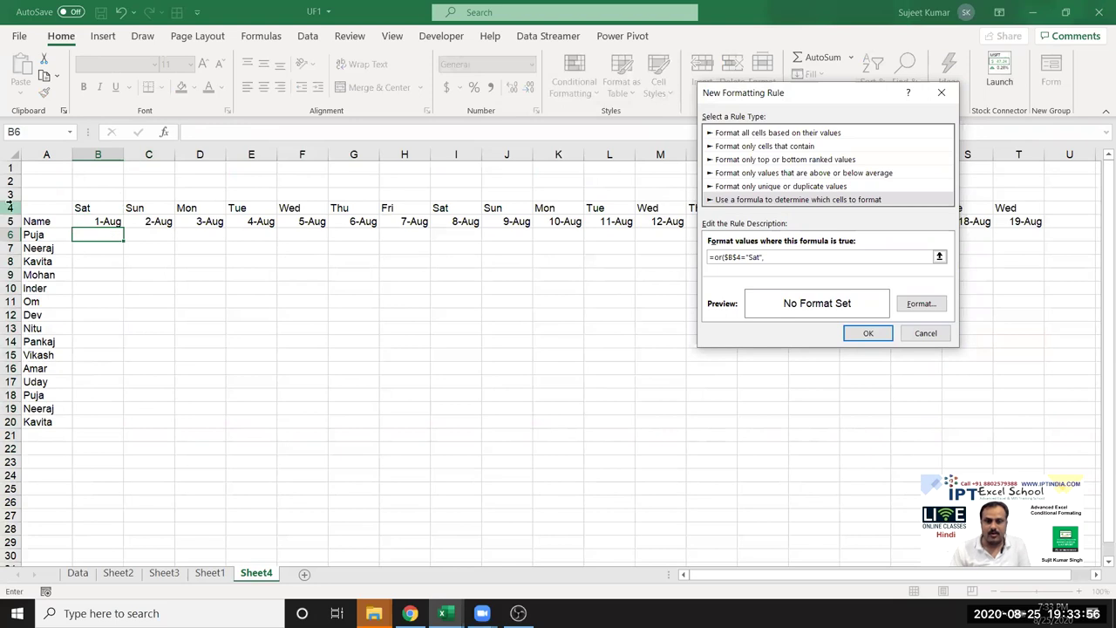
pyautogui.click(99, 208)
pyautogui.write('="Sun')
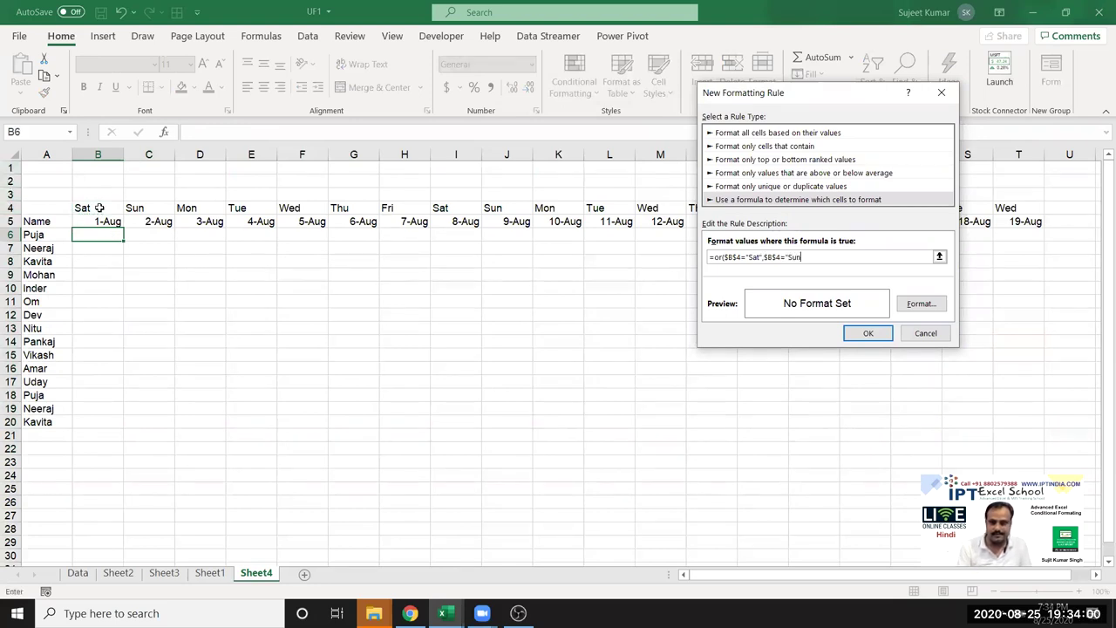
pyautogui.write('")')
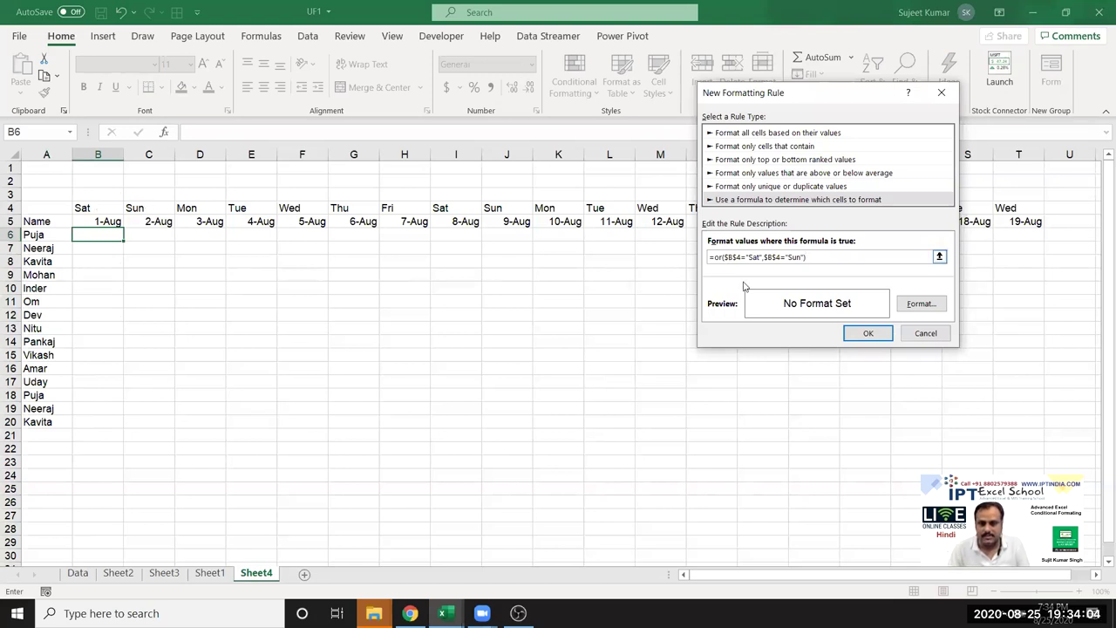
# Step: Change both references to B$4, giving =or(B$4="Sat",B$4="Sun"), and set a yellow fill
pyautogui.press('BackSpace')
pyautogui.click(723, 257)
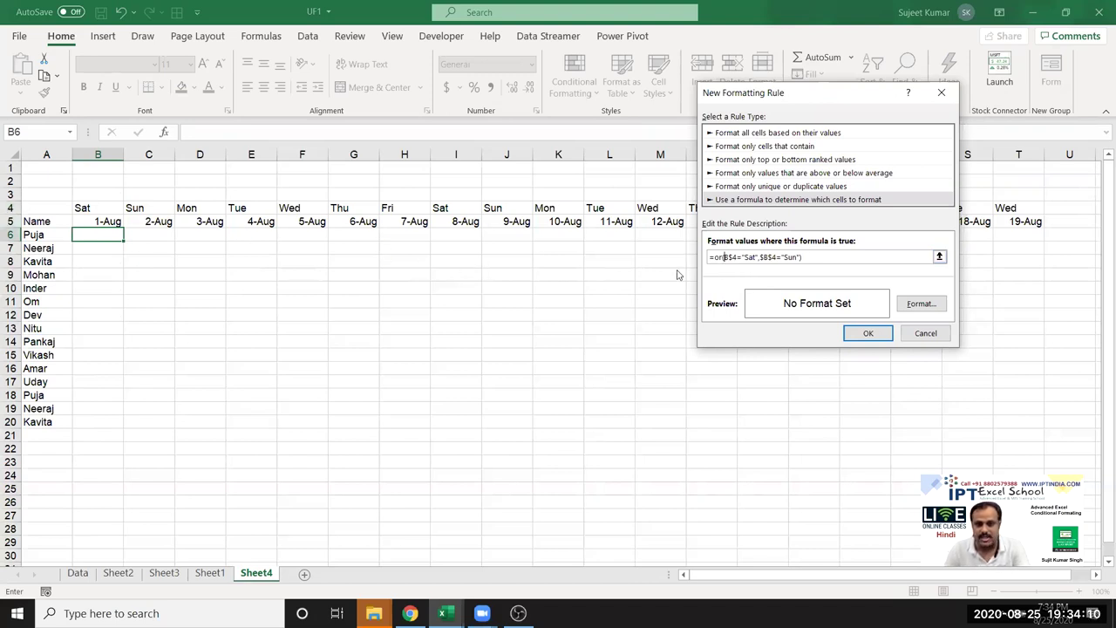
pyautogui.click(764, 256)
pyautogui.press('BackSpace')
pyautogui.click(915, 312)
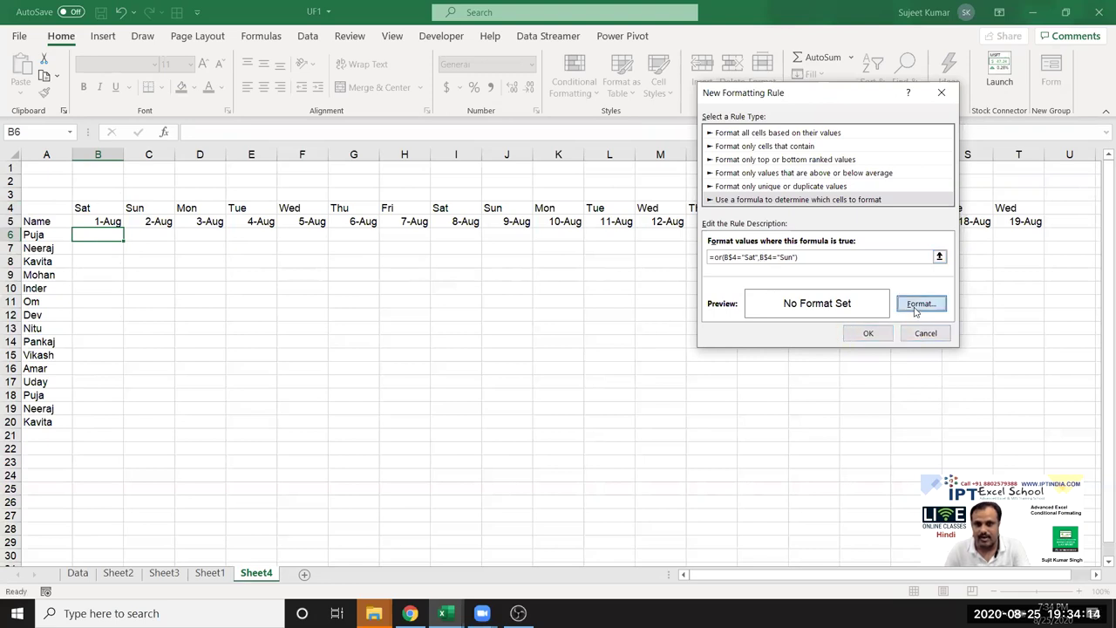
pyautogui.click(737, 182)
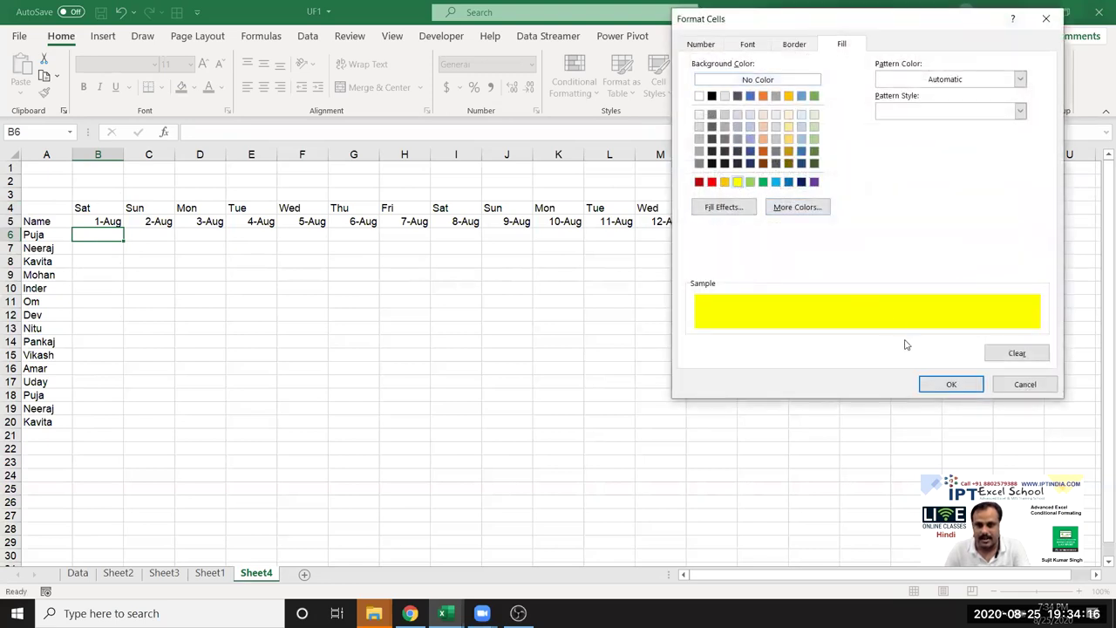
pyautogui.click(949, 383)
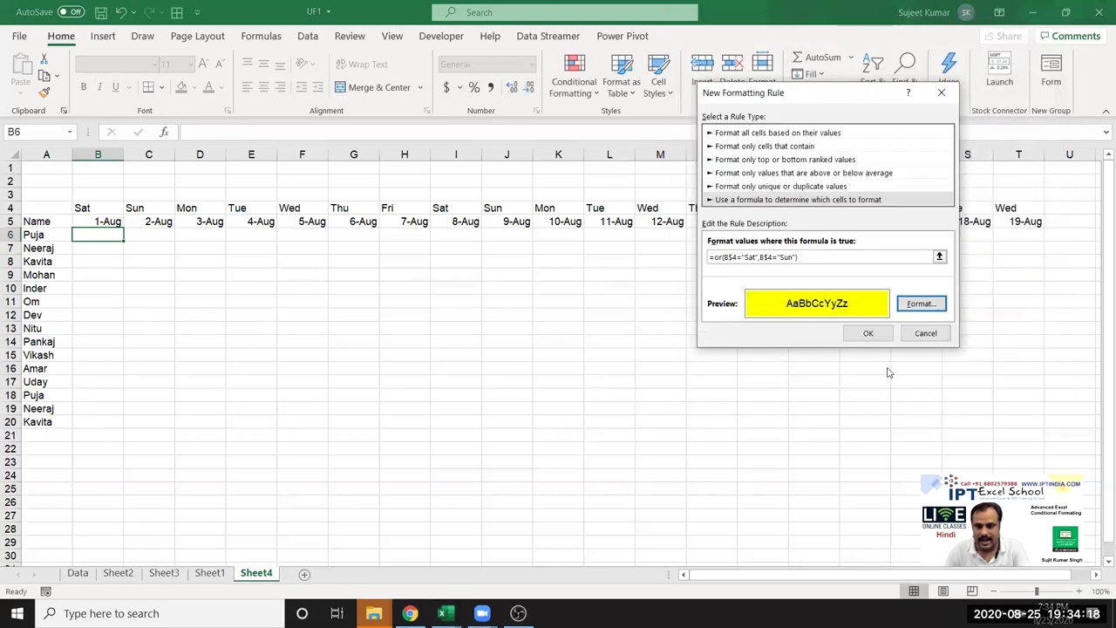
pyautogui.click(869, 334)
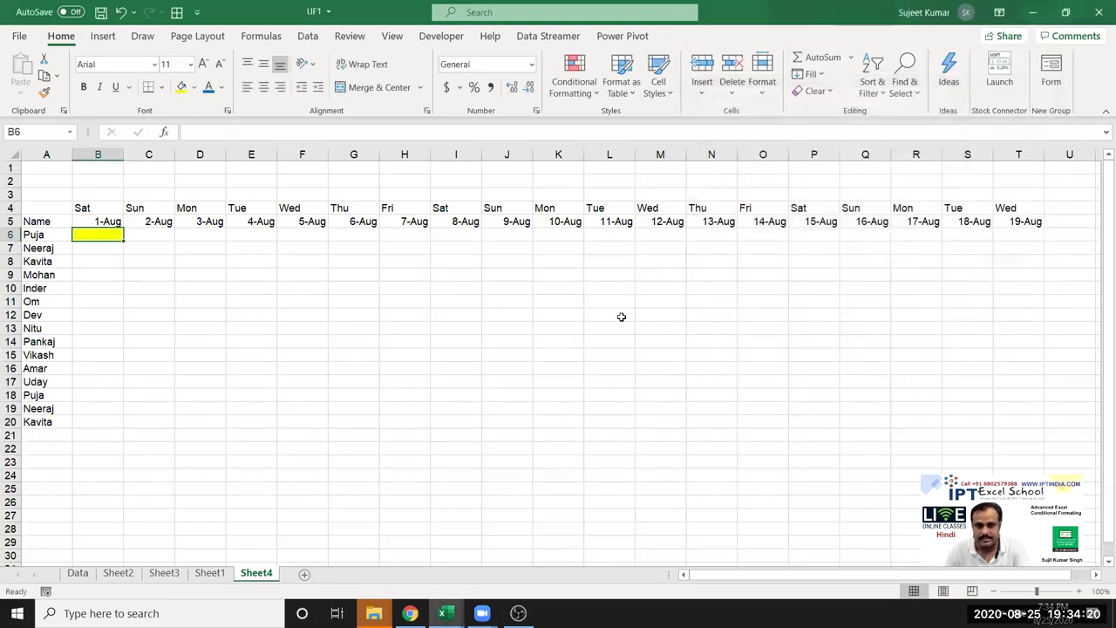
# Step: Paint B6's weekend rule across B6:T20, then select the start date in B5
pyautogui.click(44, 93)
pyautogui.moveTo(105, 229); pyautogui.dragTo(1032, 419)
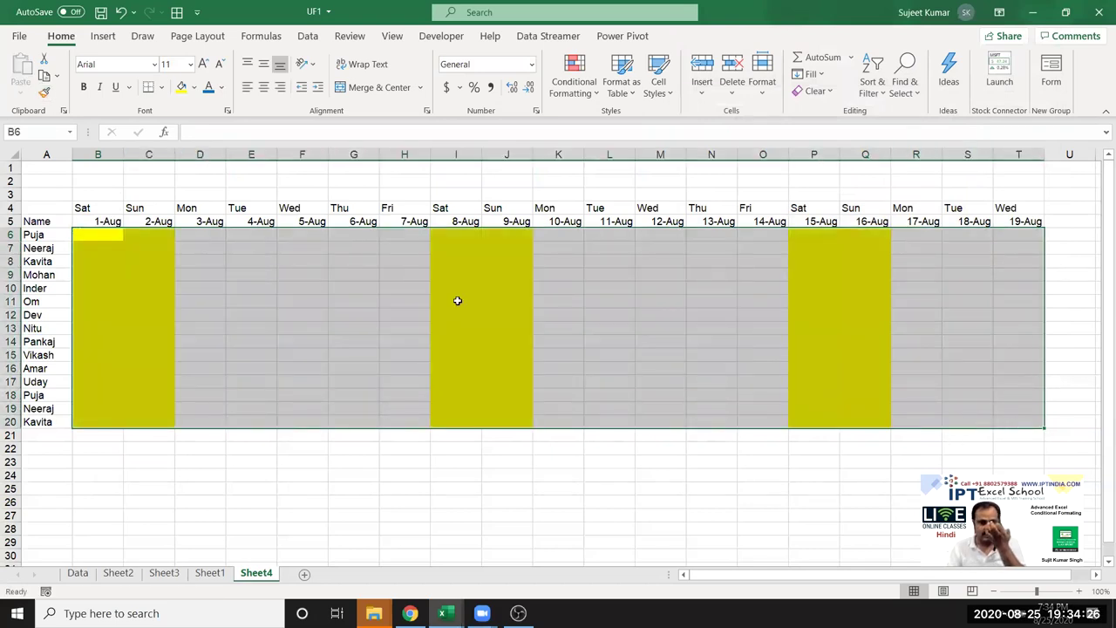
pyautogui.click(98, 222)
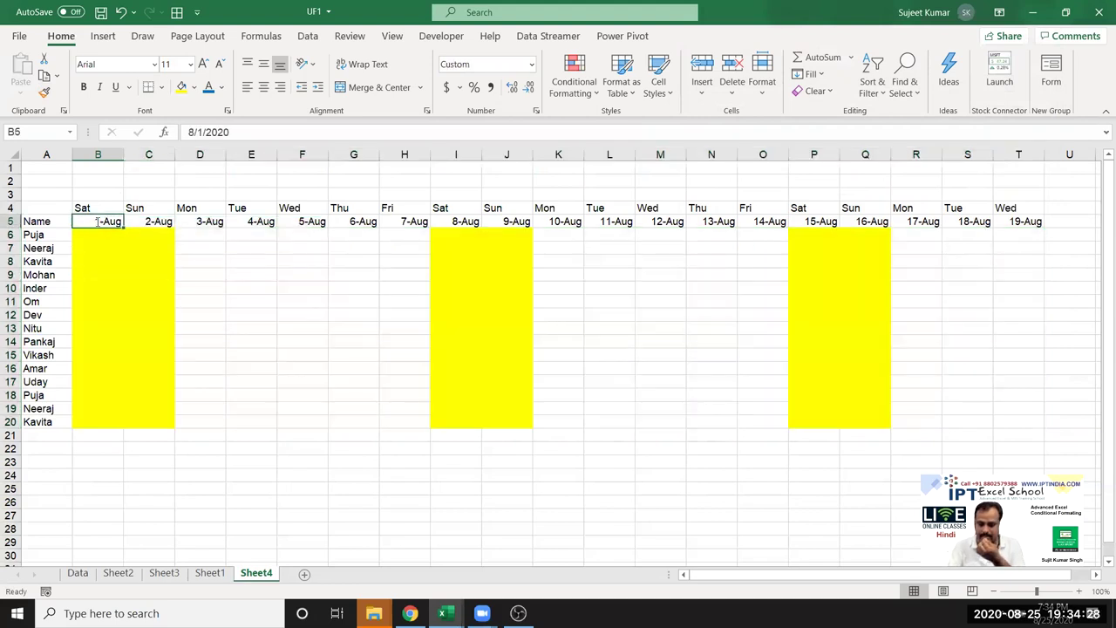
# Step: Enter 9/1 in B5 and the next-day formula =B5+1 in C5
pyautogui.write('9/1')
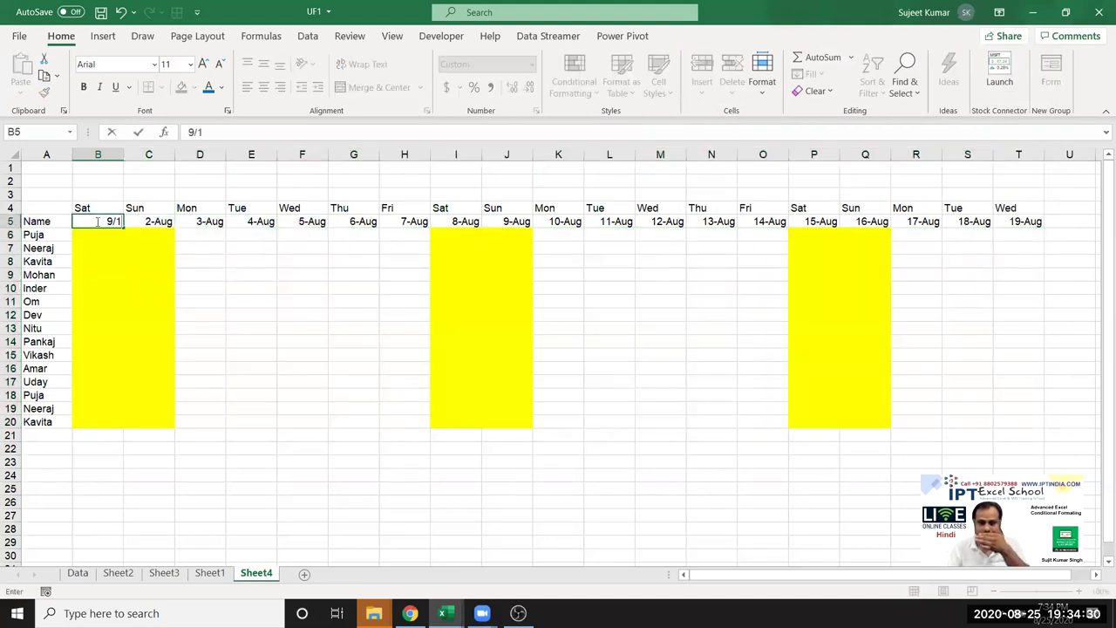
pyautogui.press('Return')
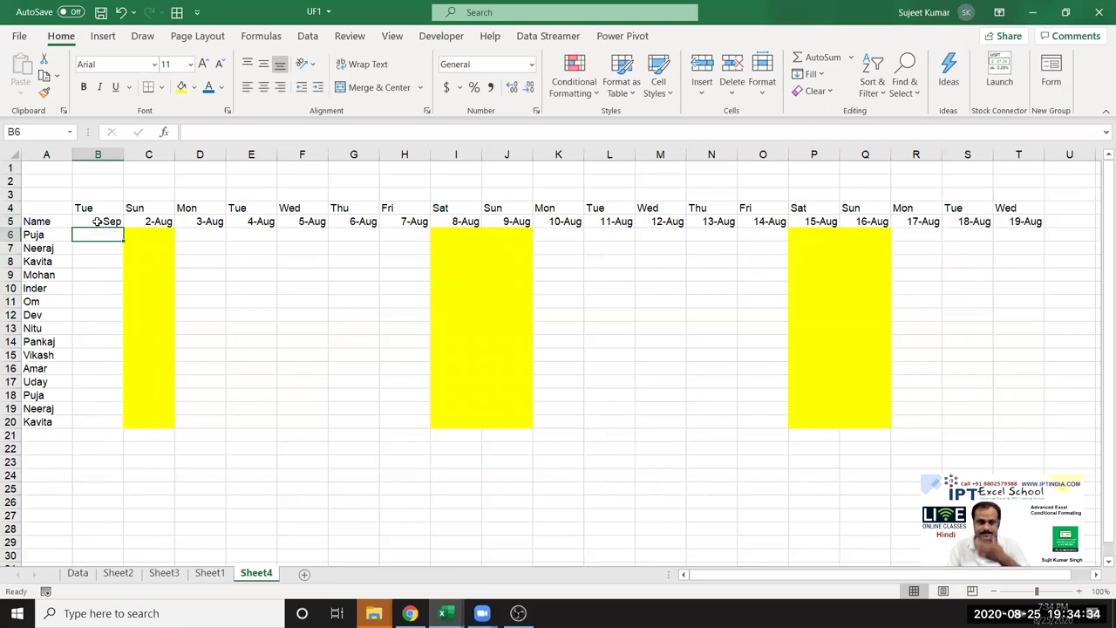
pyautogui.click(98, 221)
pyautogui.press('Right')
pyautogui.write('=')
pyautogui.click(98, 222)
pyautogui.write('+')
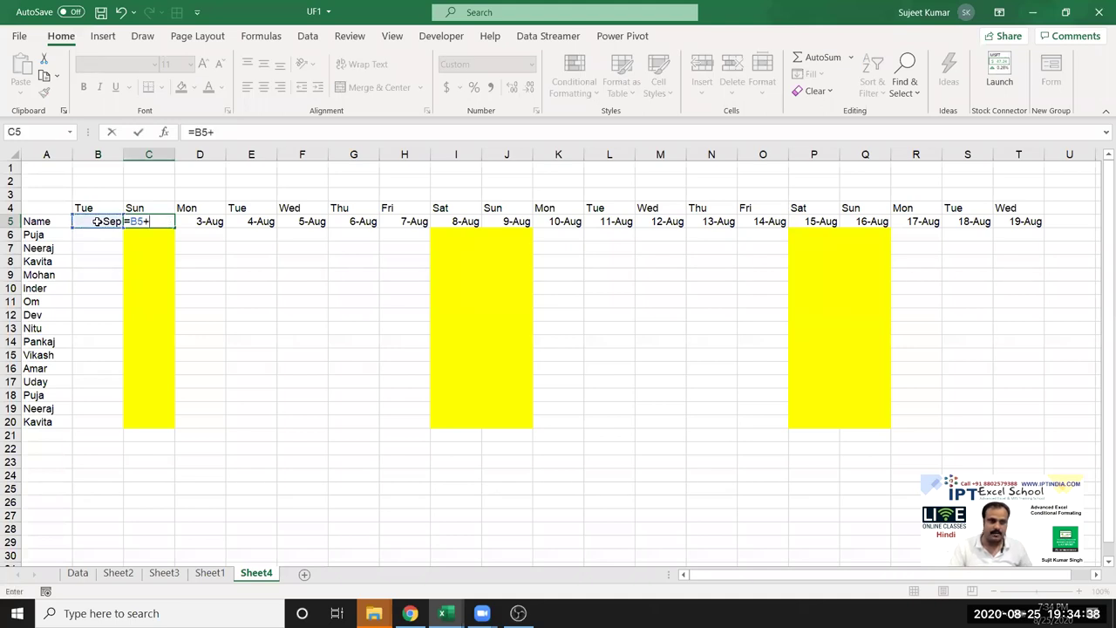
pyautogui.write('1')
pyautogui.press('Return')
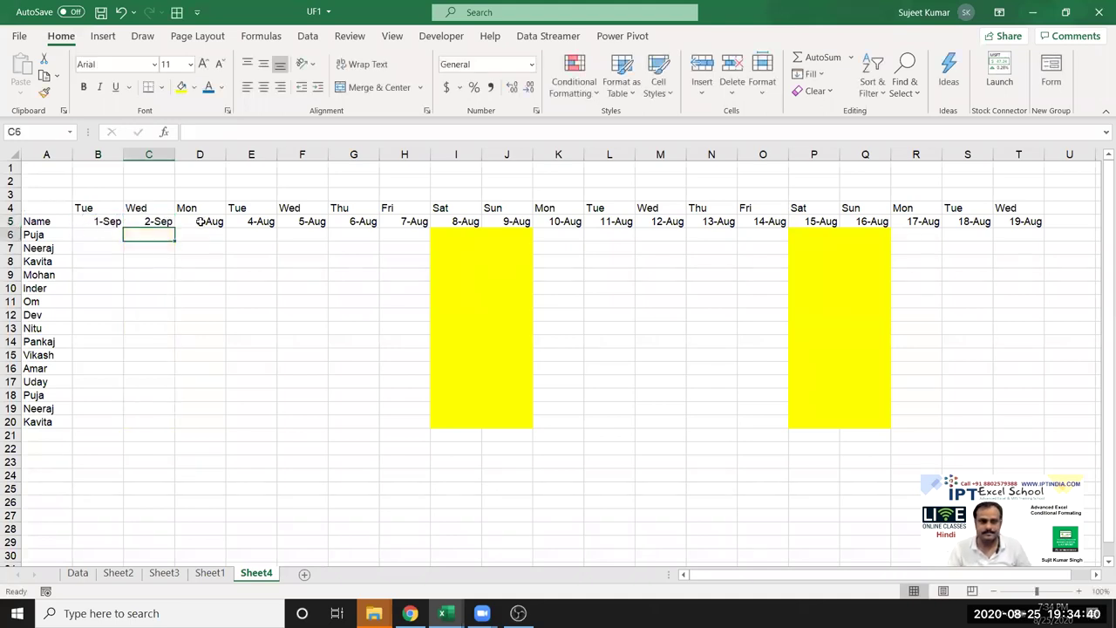
# Step: Fill C5's =B5+1 formula right across the date row to T5
pyautogui.click(150, 222)
pyautogui.moveTo(174, 227)
pyautogui.mouseDown()
pyautogui.moveTo(905, 231)
pyautogui.moveTo(867, 232)
pyautogui.mouseUp()
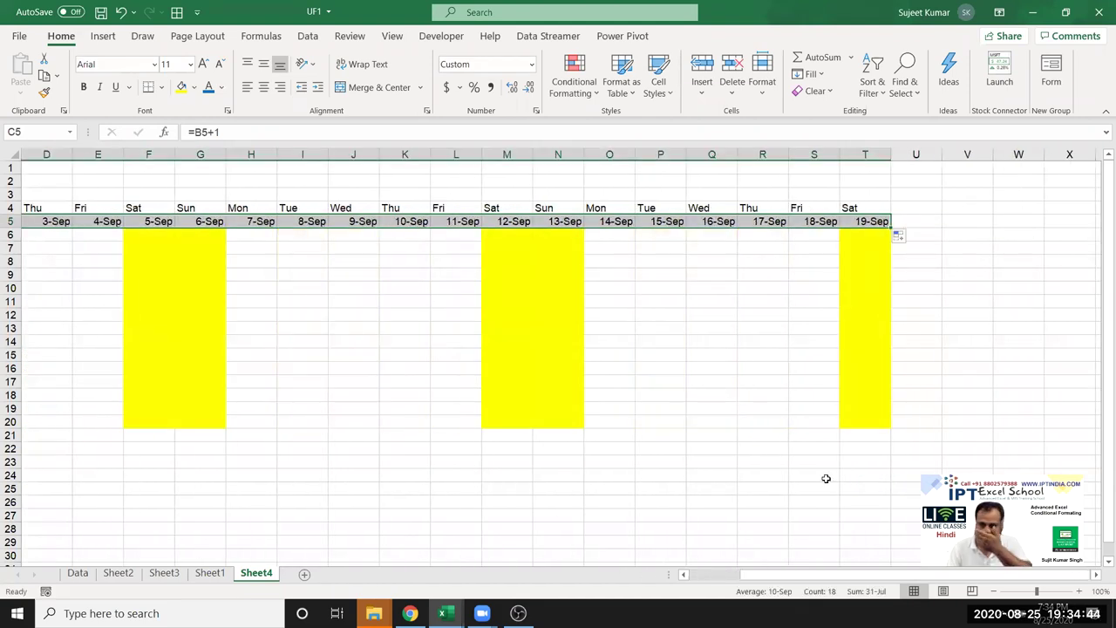
pyautogui.moveTo(772, 575); pyautogui.dragTo(718, 553)
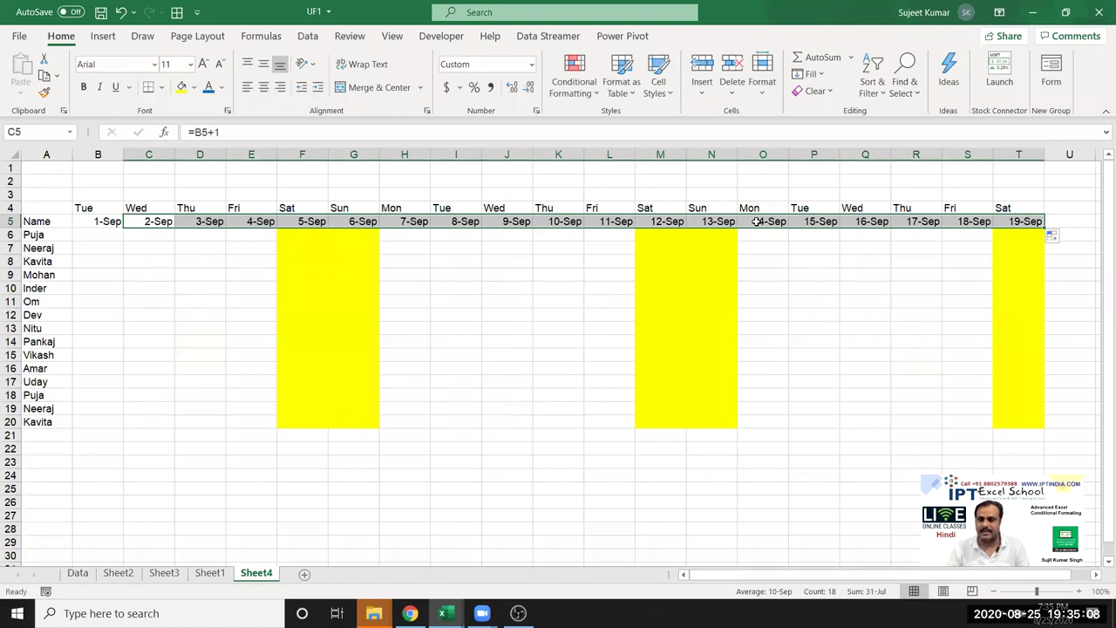
pyautogui.click(397, 285)
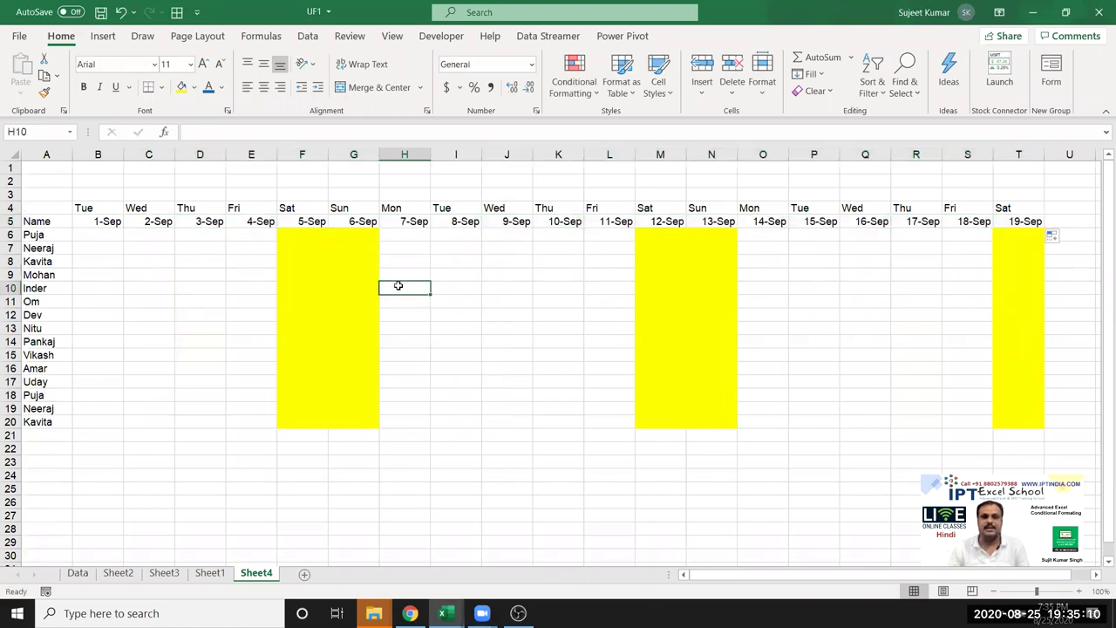